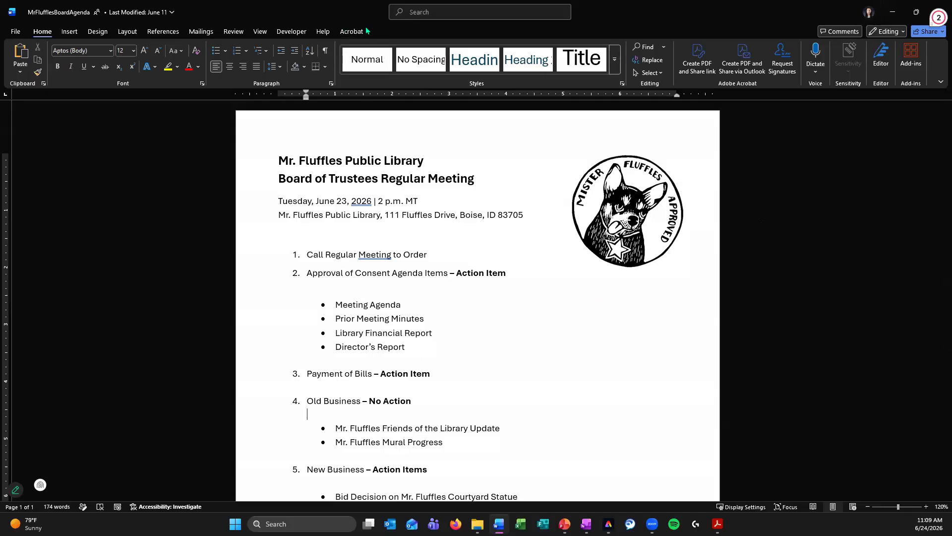
Review the PDF export options available for the board agenda document and return to the document
left_click(16, 31)
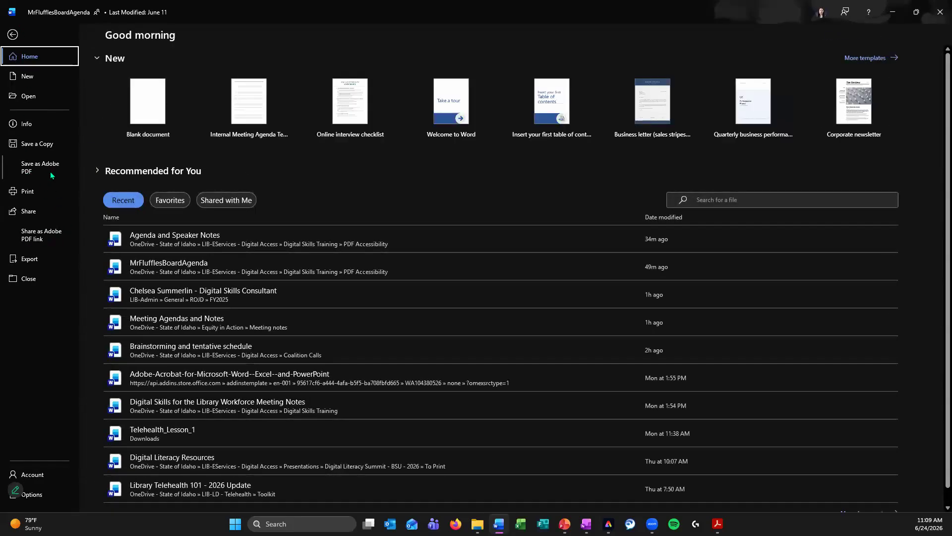
left_click(39, 261)
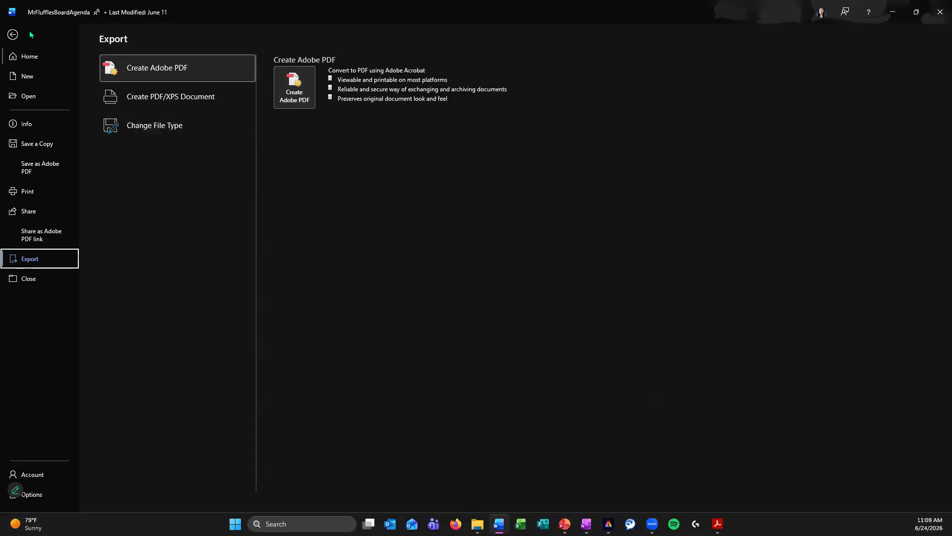
left_click(12, 34)
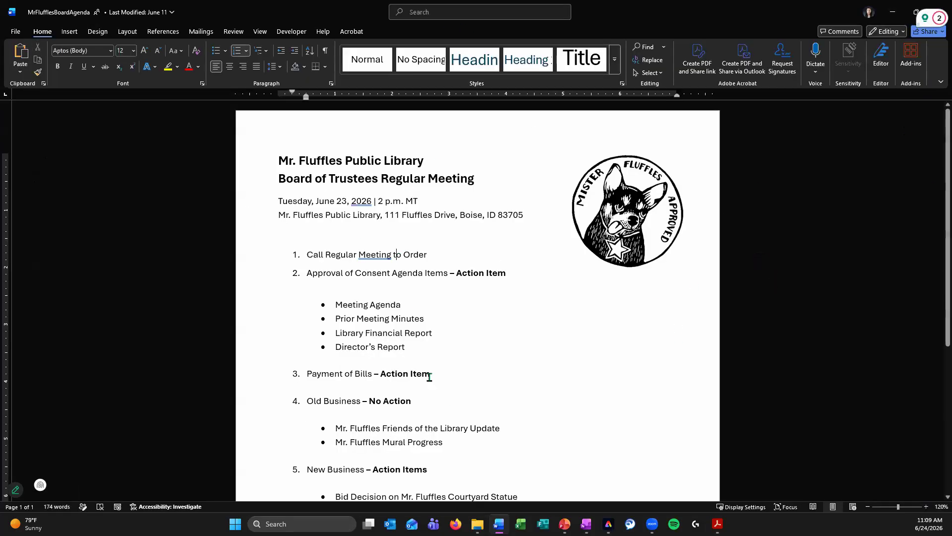
Switch to the board agenda PDF in Adobe Acrobat and review which side panels are enabled, including Accessibility tags, Content and Order
left_click(718, 524)
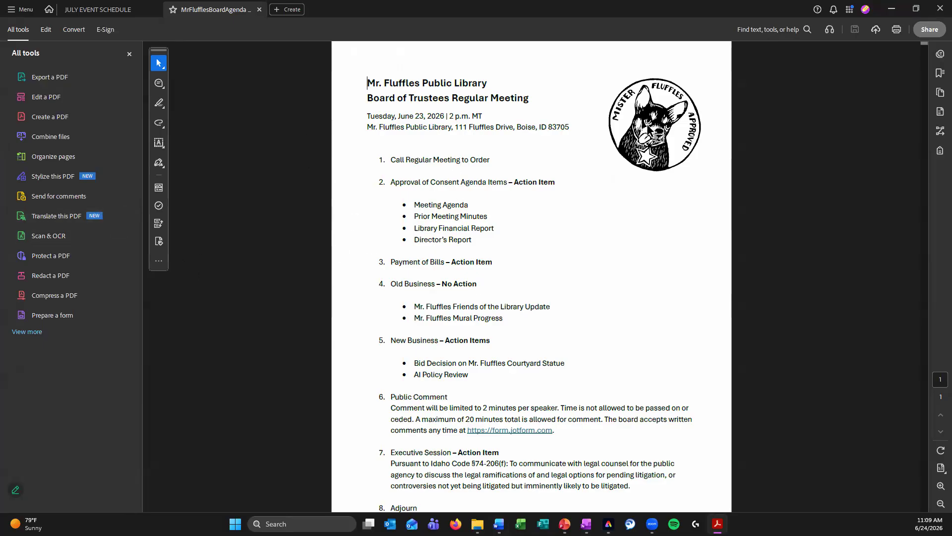
left_click(10, 11)
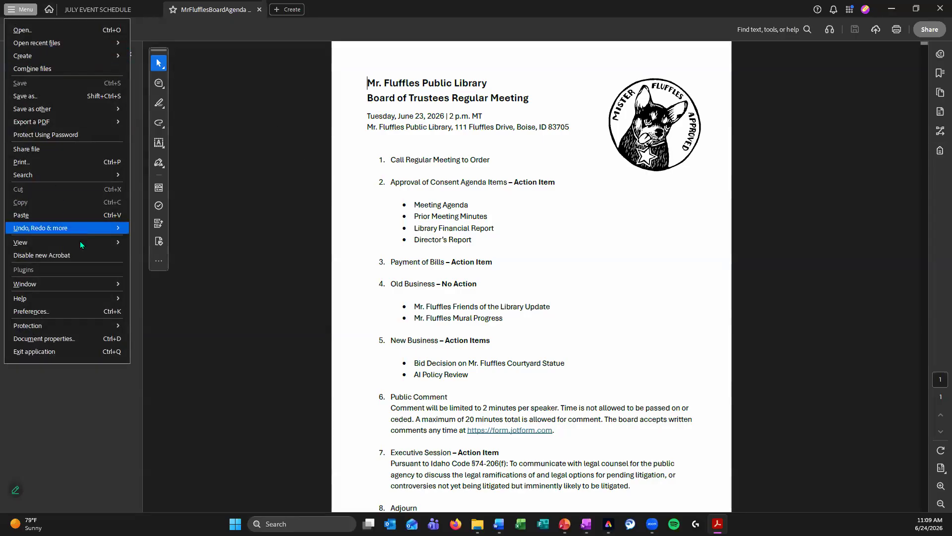
mouse_move(82, 241)
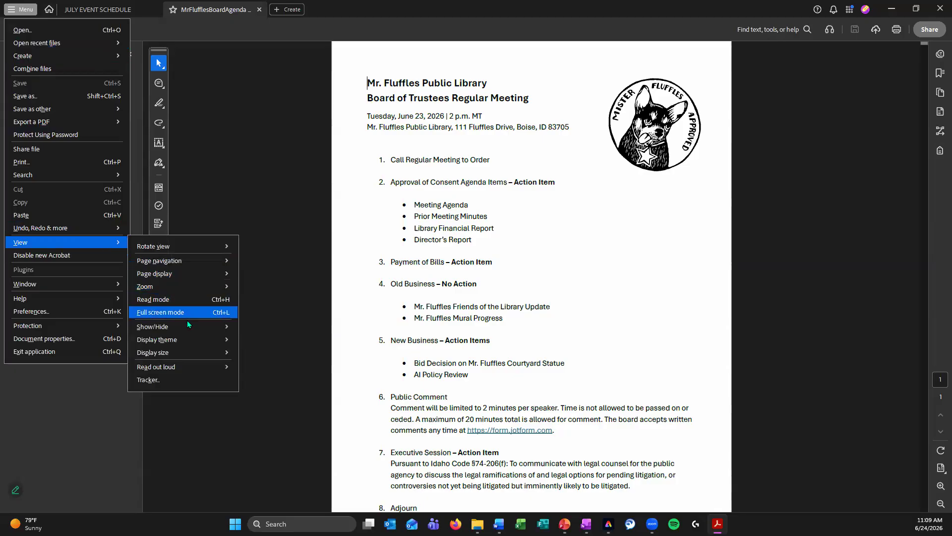
mouse_move(204, 328)
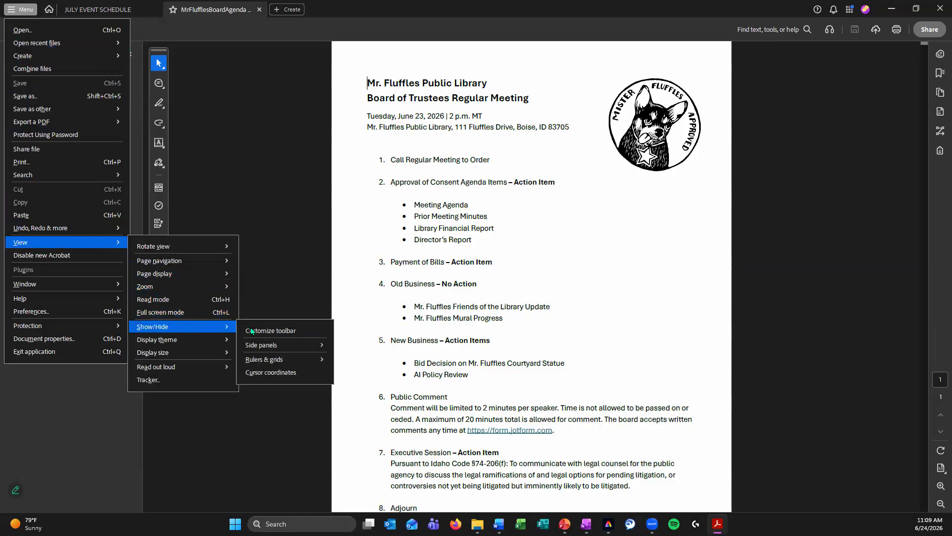
mouse_move(296, 345)
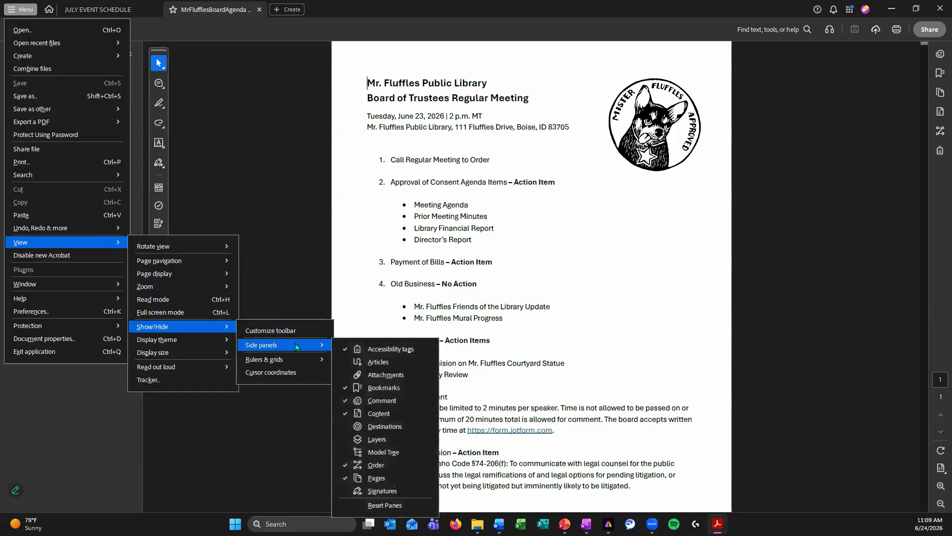
left_click(358, 350)
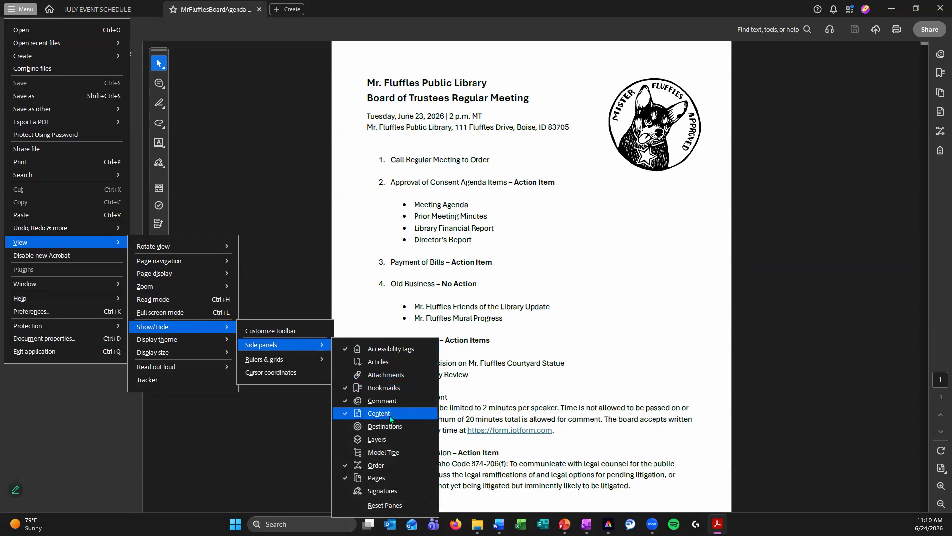
left_click(424, 229)
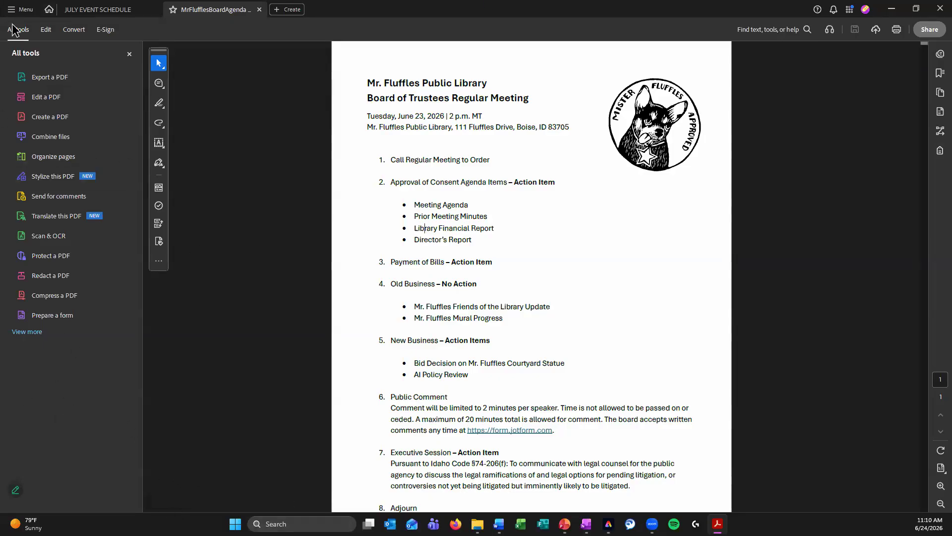
Expand the full list of tools and open the Prepare for accessibility tool set
left_click(129, 54)
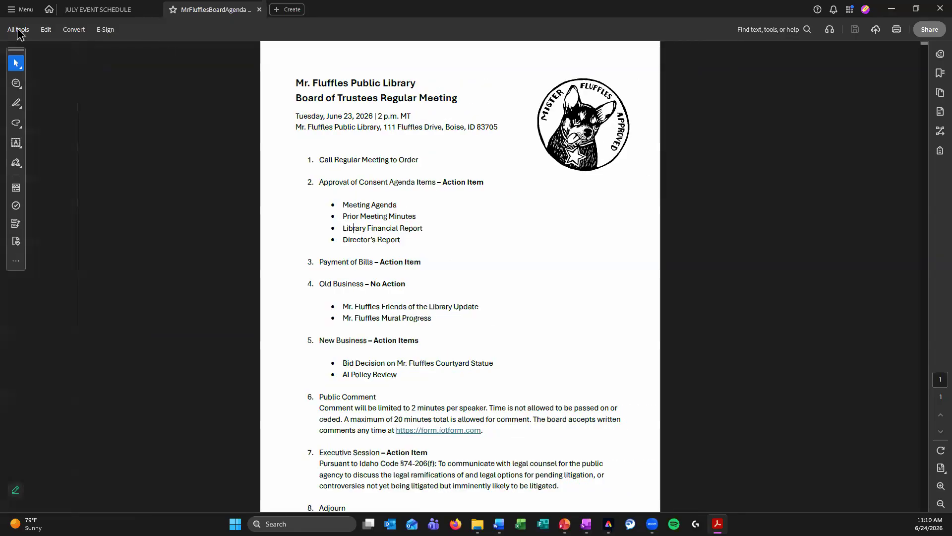
left_click(20, 31)
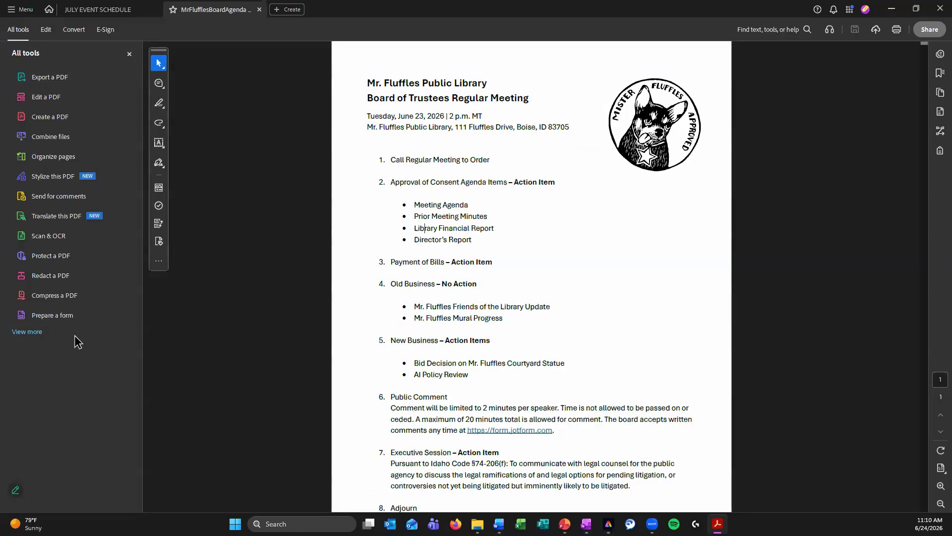
left_click(27, 332)
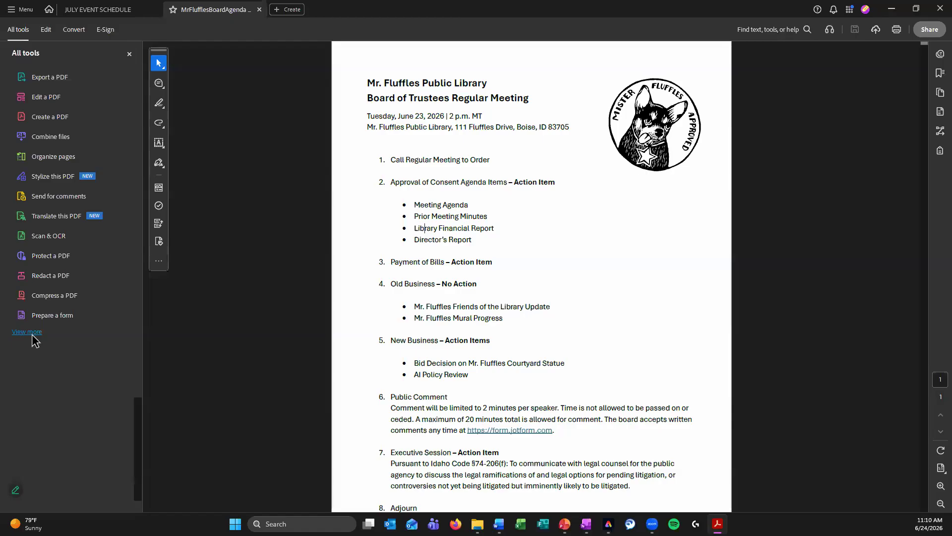
scroll(39, 367, "down", 3)
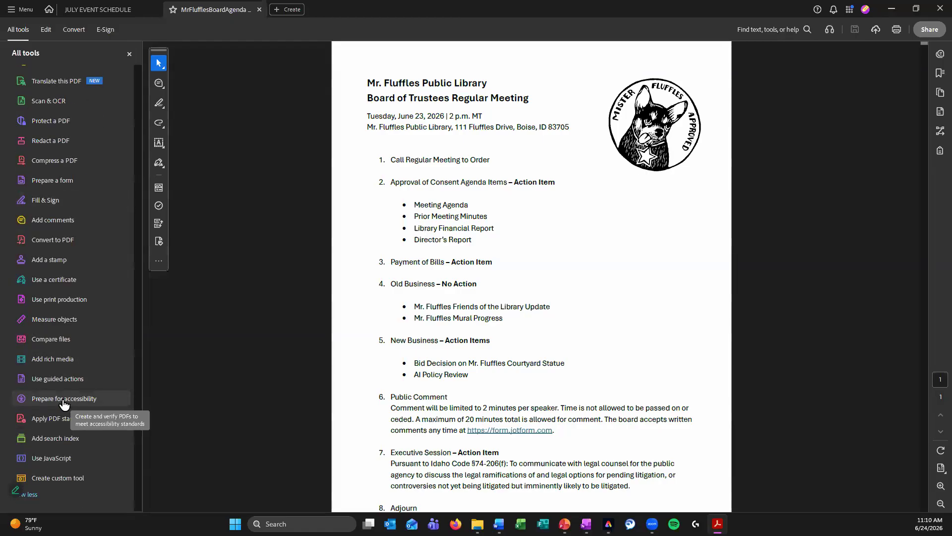
left_click(63, 401)
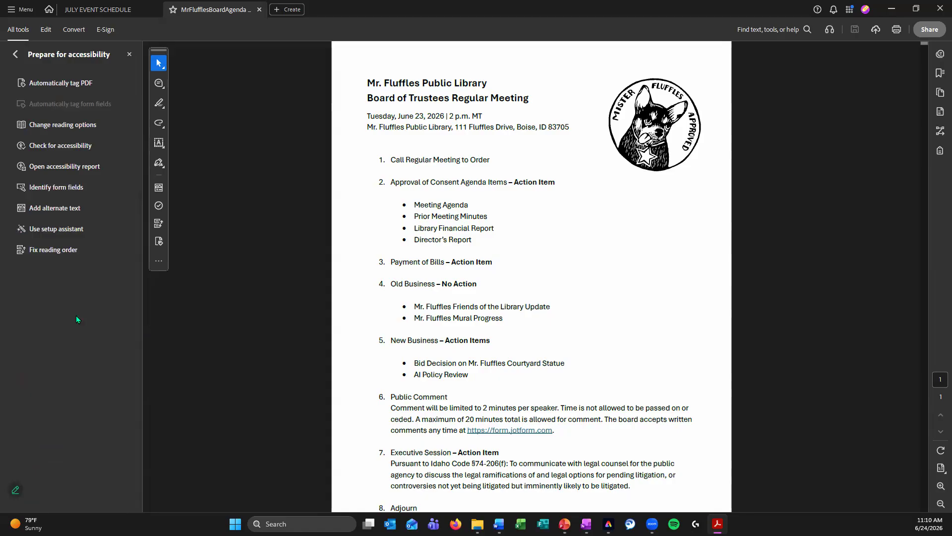
Run the accessibility check on all pages of the agenda and examine the Document category, selecting the Logical Reading Order check
left_click(62, 148)
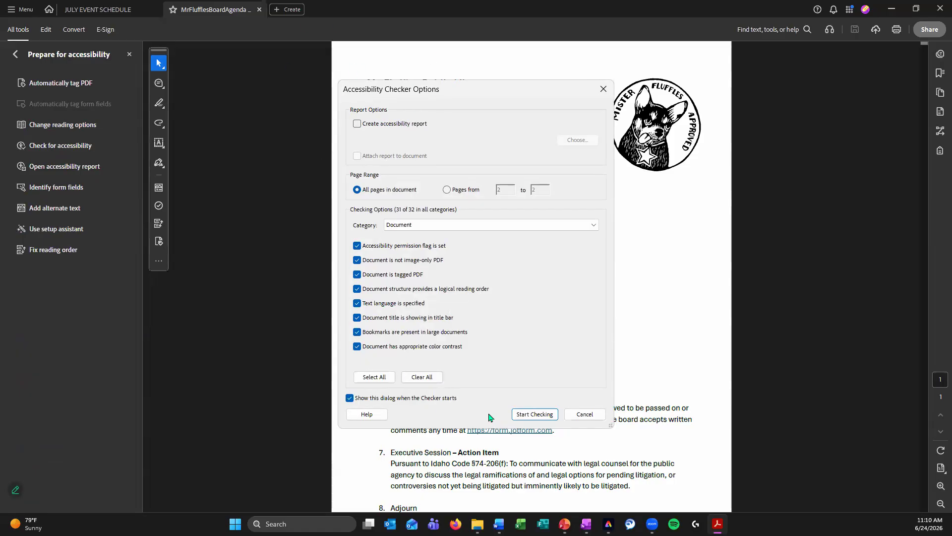
left_click(534, 414)
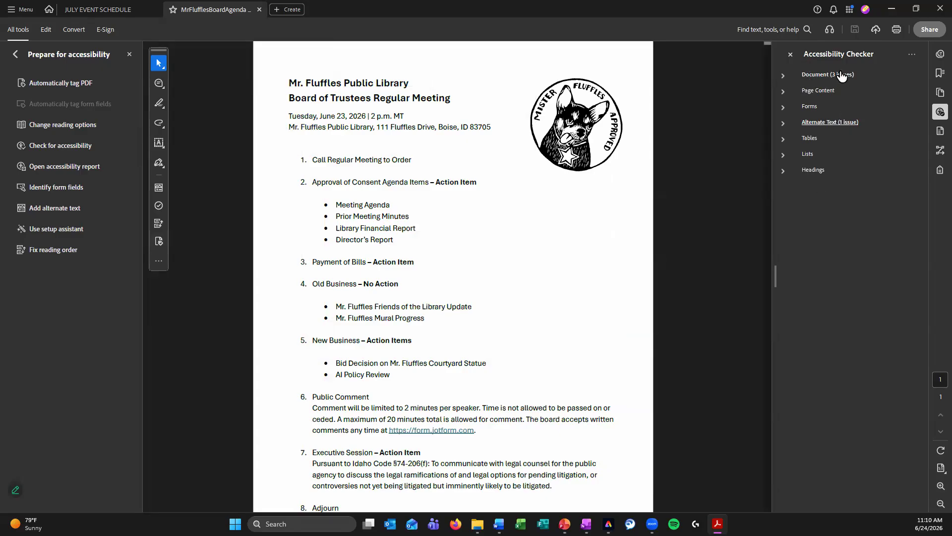
left_click(788, 77)
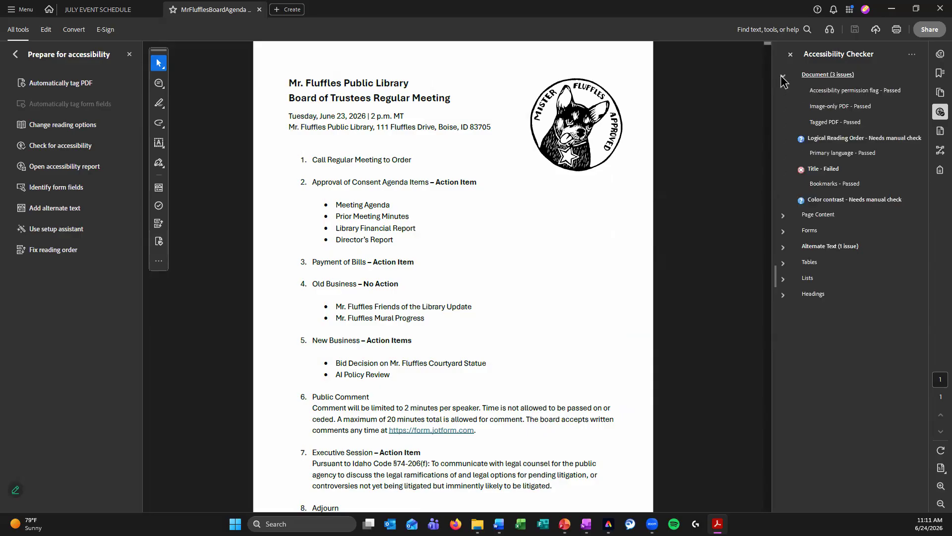
left_click(864, 142)
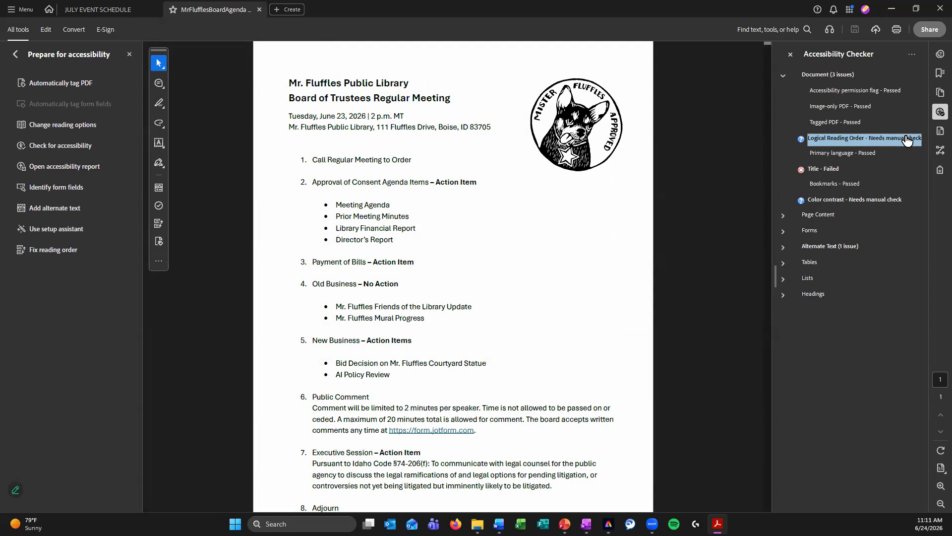
Select the failed Title check and view the title field in the agenda's document properties
left_click(831, 171)
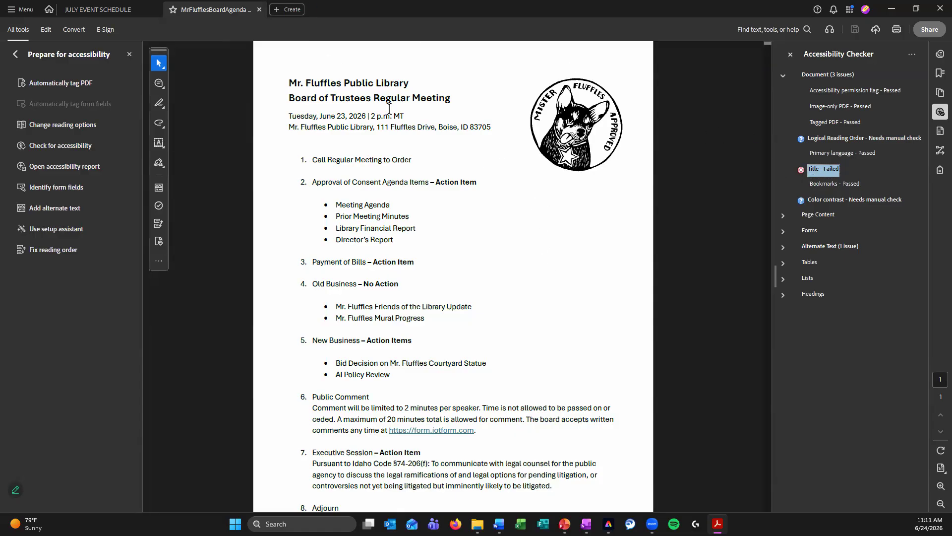
left_click(24, 9)
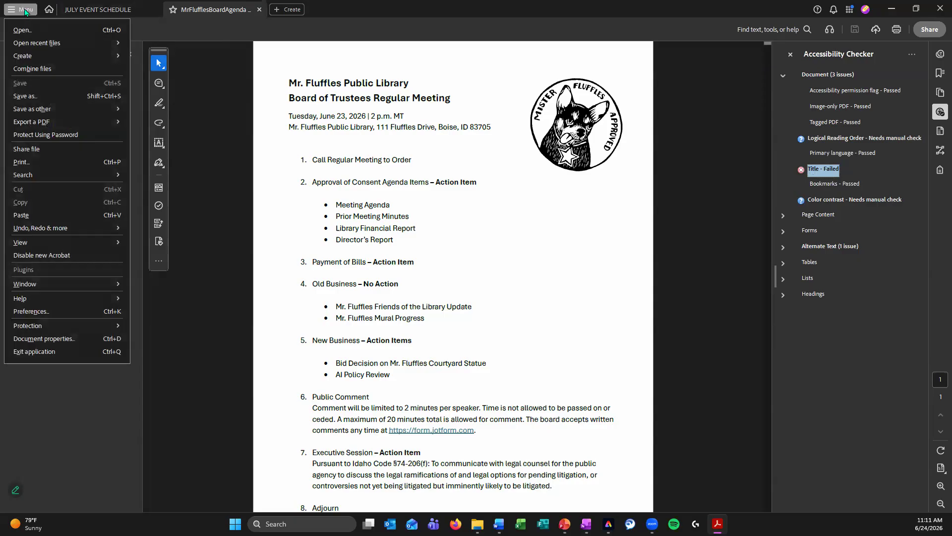
left_click(99, 339)
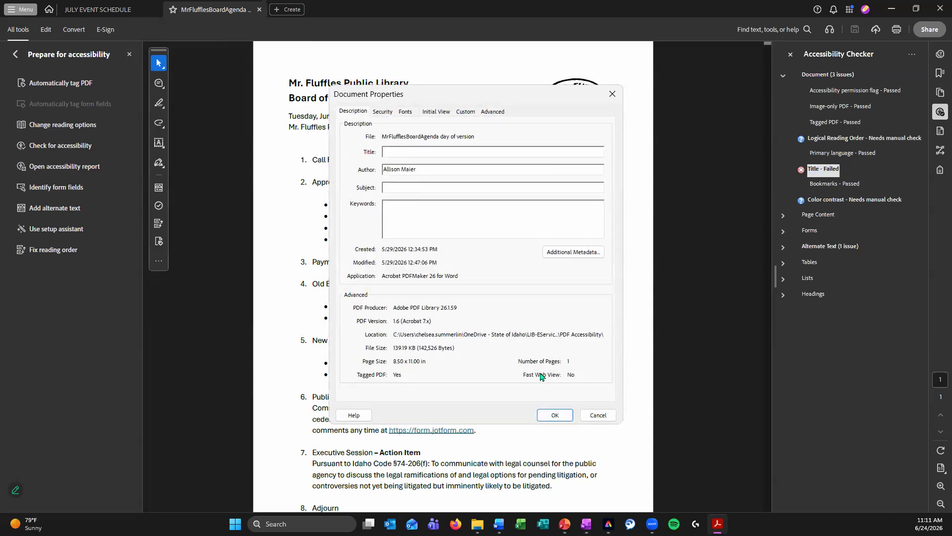
left_click(597, 416)
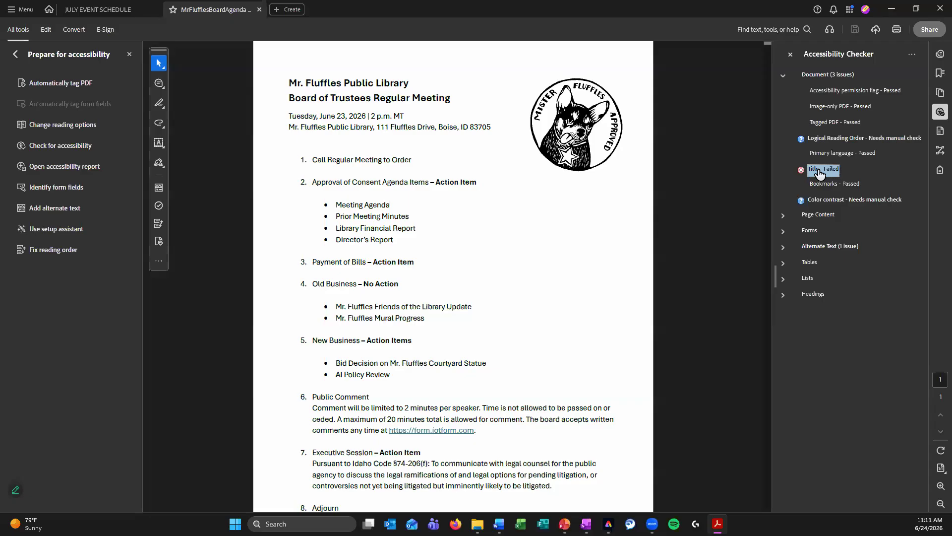
Fix the failed Title check by setting the document title to "Mr. Fluffles Public Library Board of Trustees Regular Meeting 6.23.26"
right_click(819, 172)
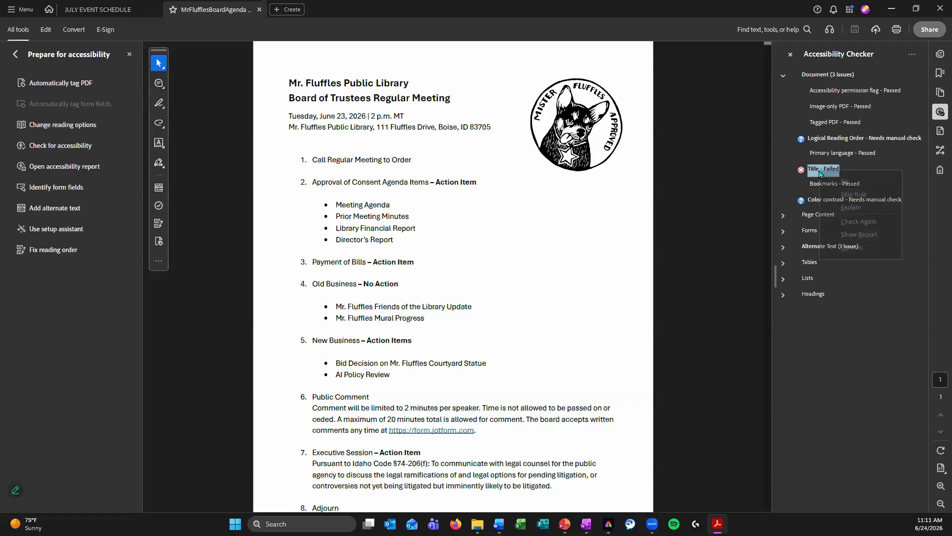
left_click(845, 182)
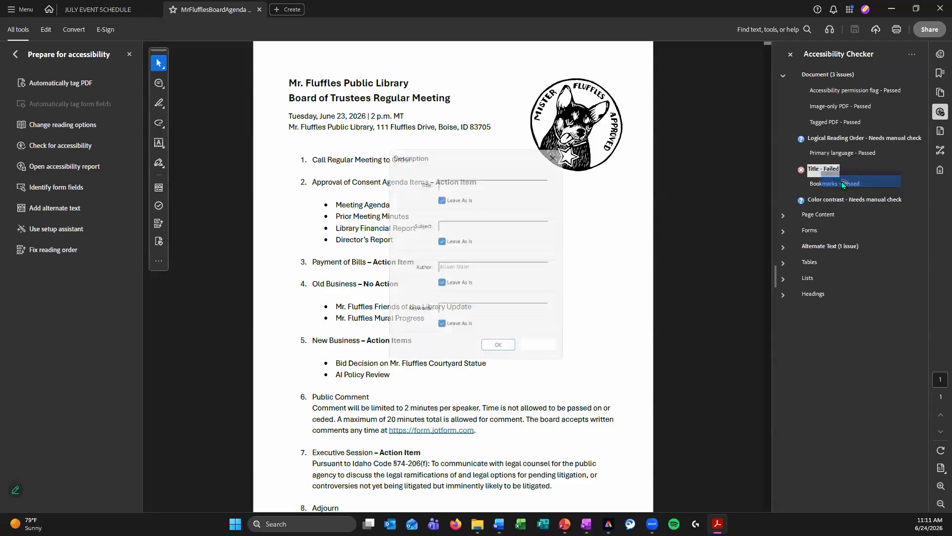
left_click(458, 197)
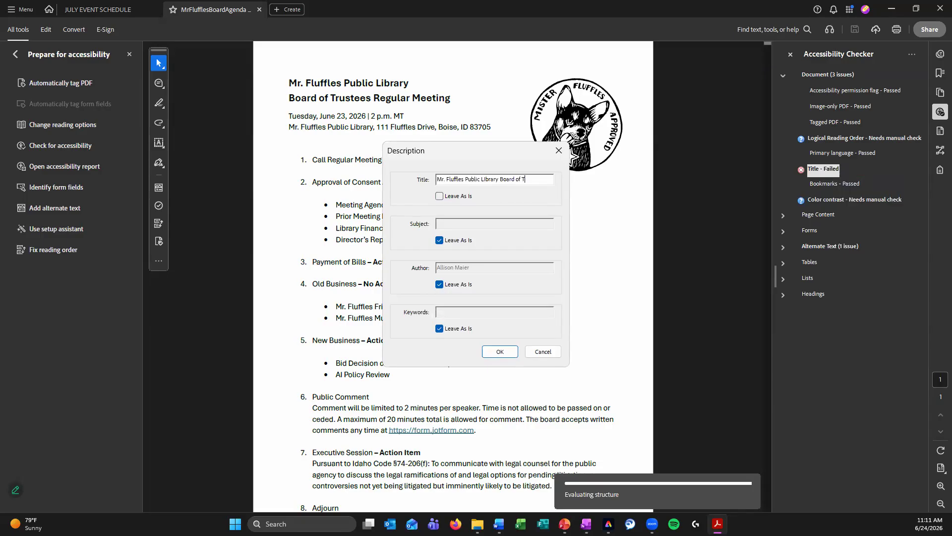
type("gular Meeting 6.23.26")
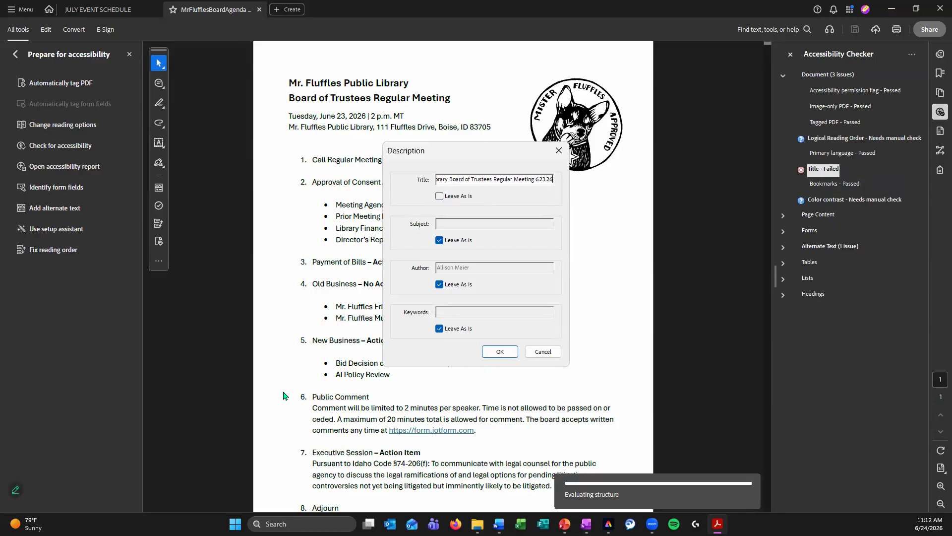
left_click(499, 352)
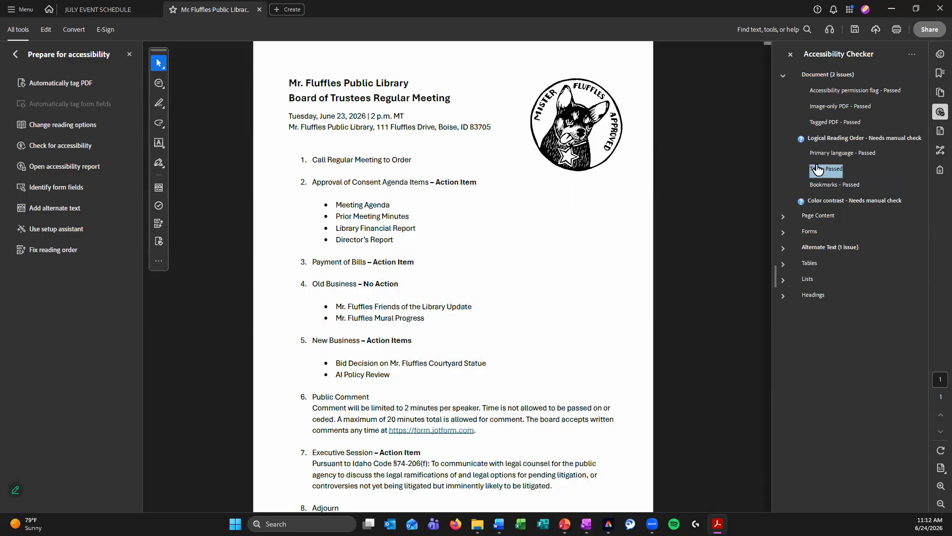
Select the Color contrast check, examine the colours in the July Event Schedule PDF for comparison, and return to the agenda
left_click(851, 202)
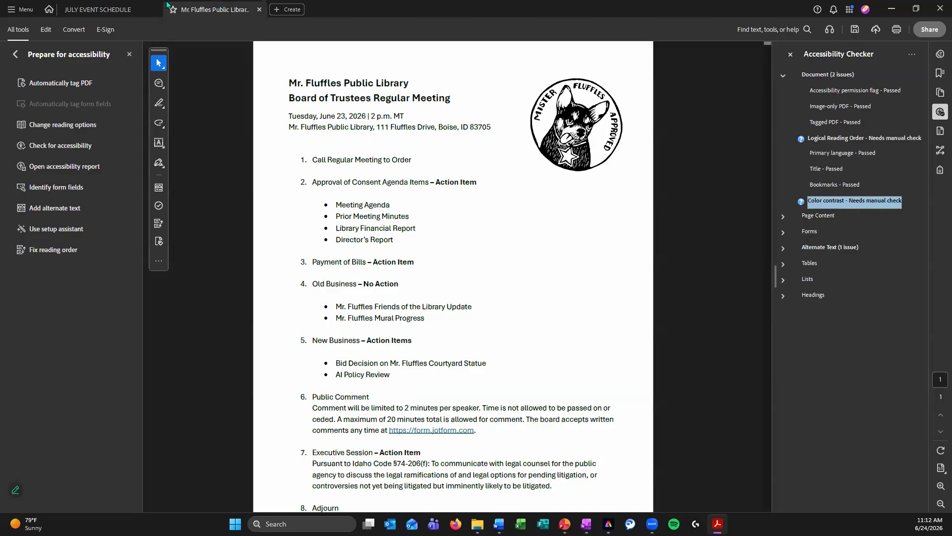
left_click(122, 9)
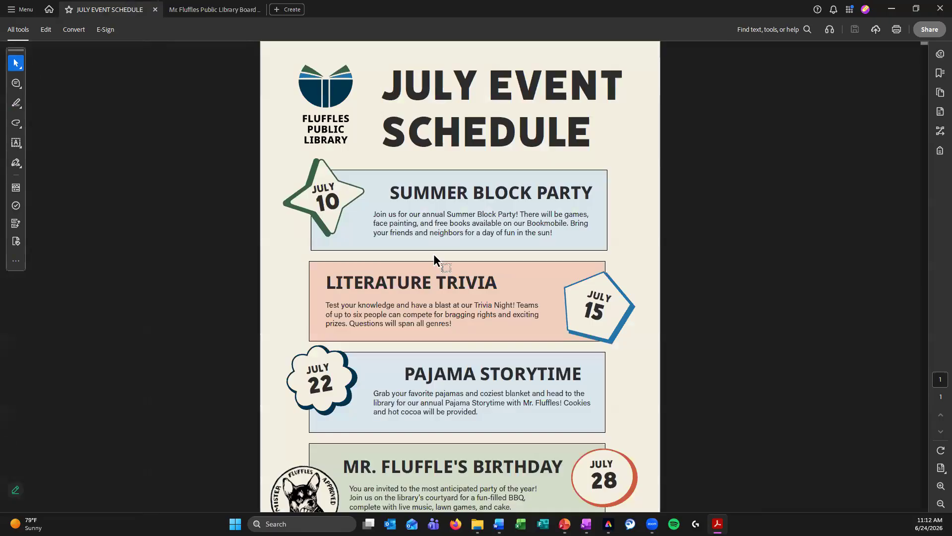
scroll(526, 342, "down", 2)
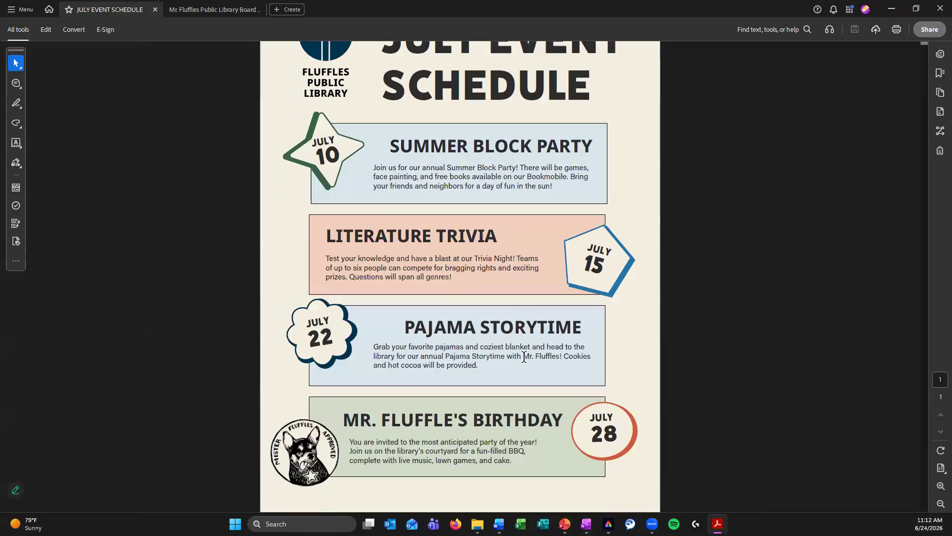
scroll(526, 337, "up", 2)
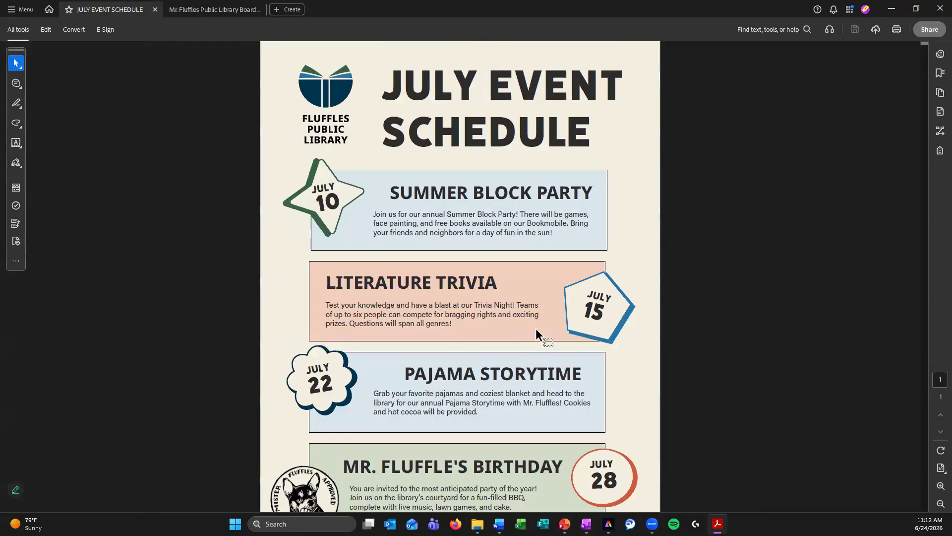
scroll(558, 344, "down", 2)
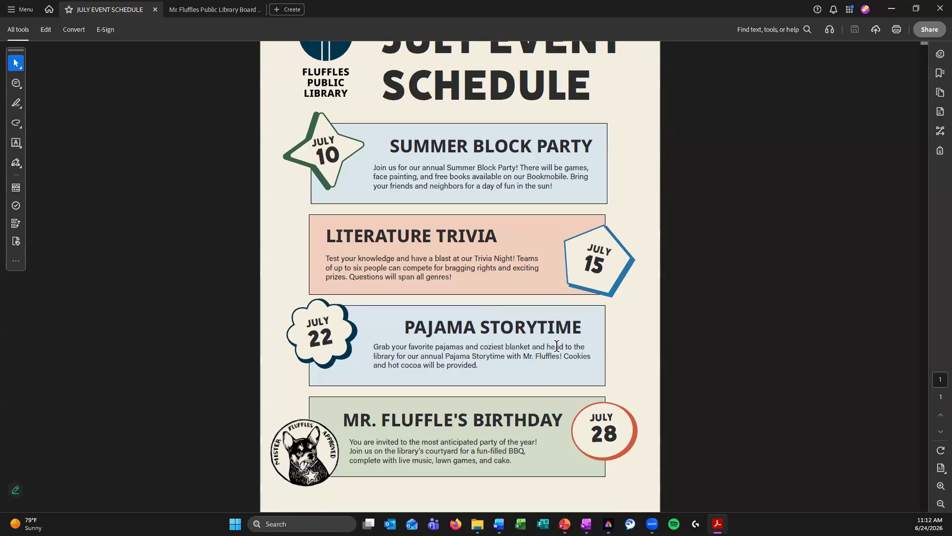
scroll(556, 345, "up", 2)
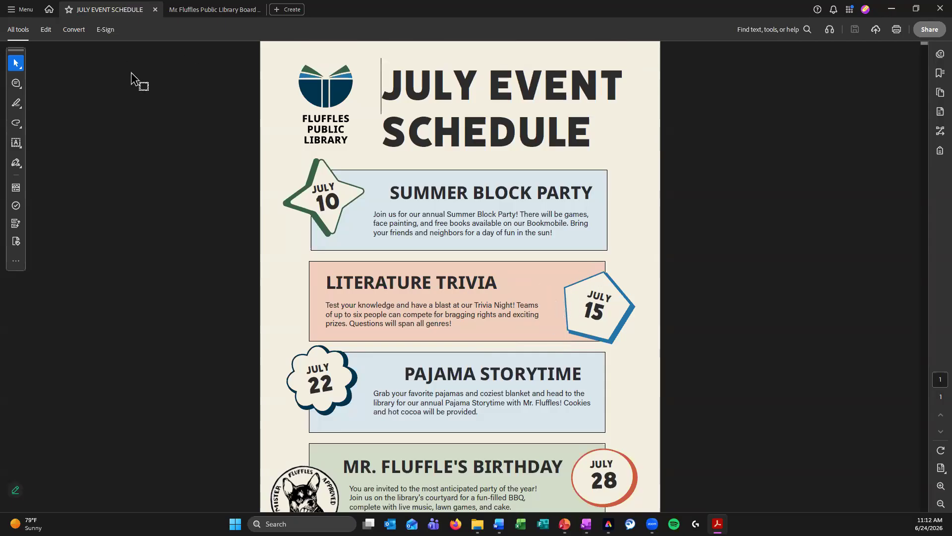
left_click(192, 12)
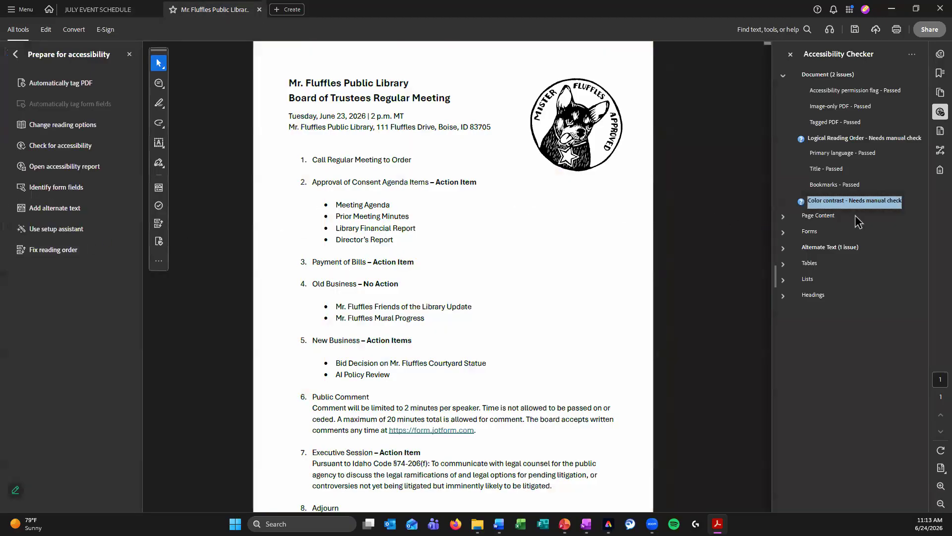
Mark the Color contrast check as passed and select Figure 1 under the failed Figures alternate text check
right_click(860, 203)
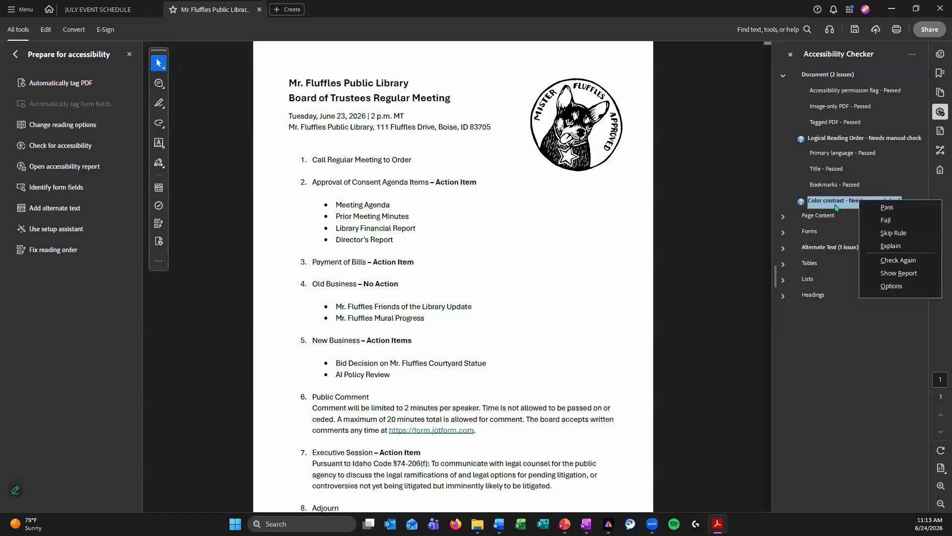
left_click(893, 206)
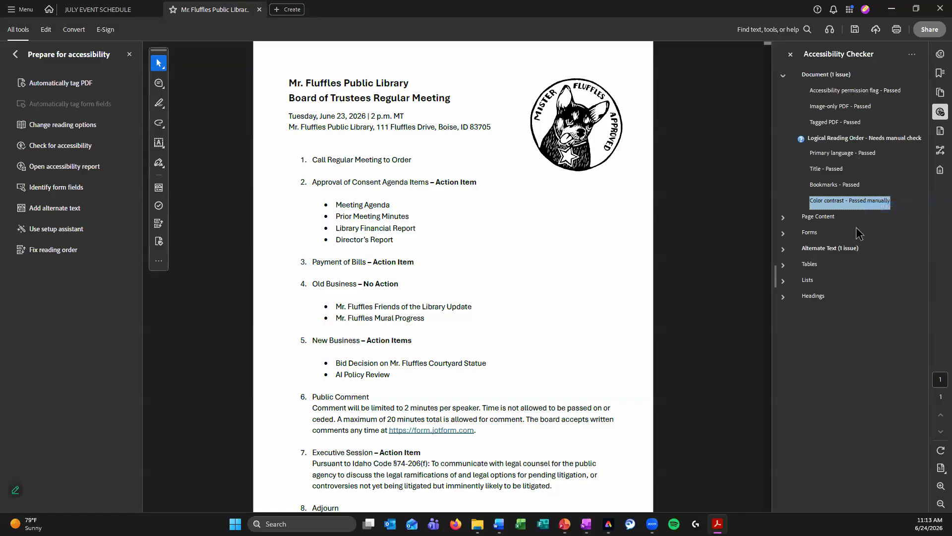
left_click(783, 249)
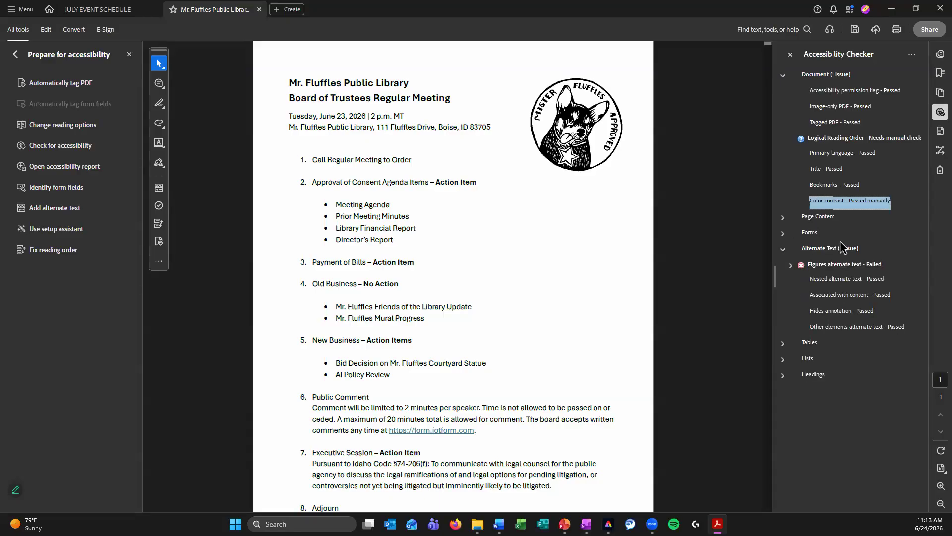
left_click(825, 263)
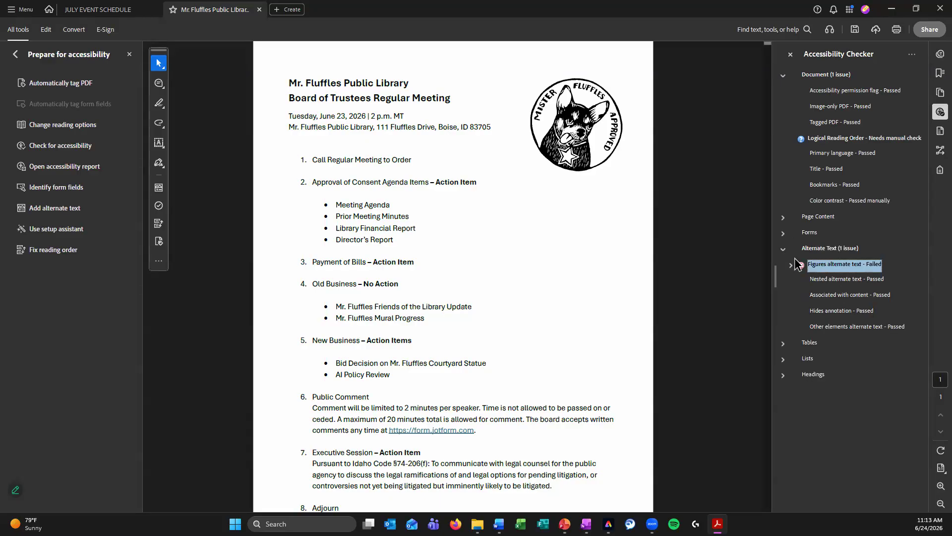
left_click(791, 265)
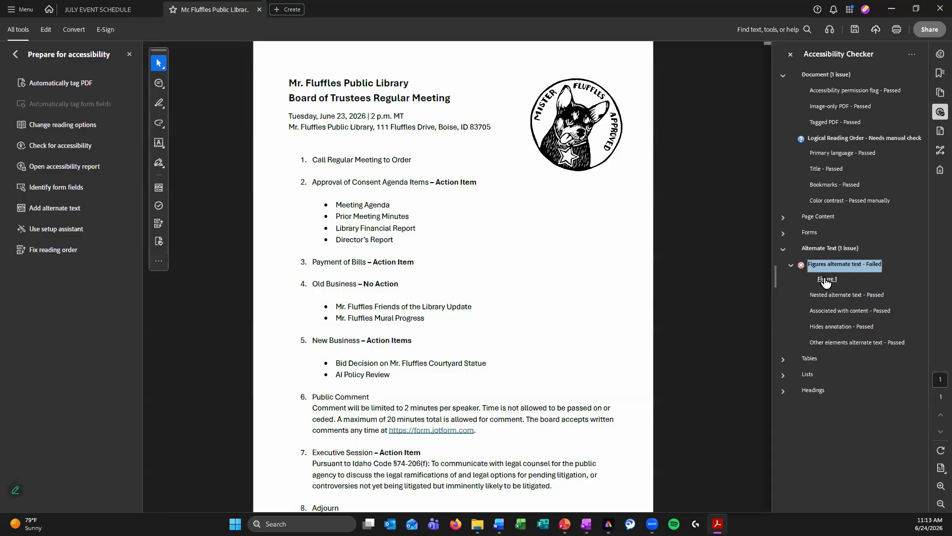
left_click(826, 280)
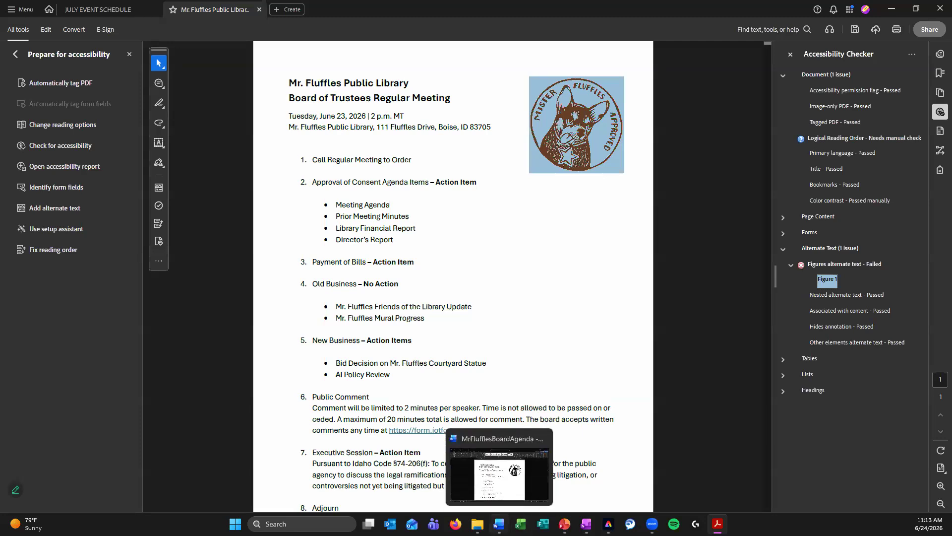
Switch to the agenda's Word document, view the logo's alt text field, and return to the agenda PDF in Acrobat
left_click(499, 523)
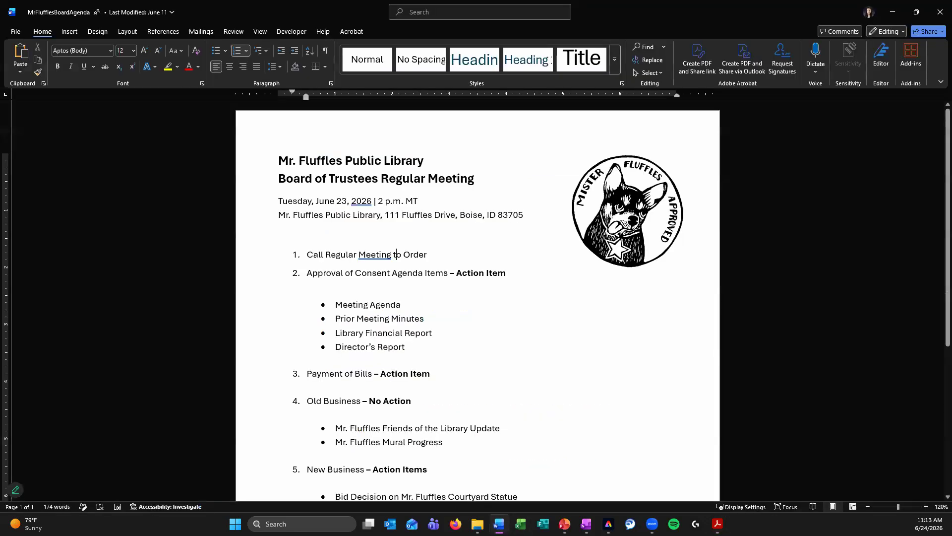
left_click(643, 233)
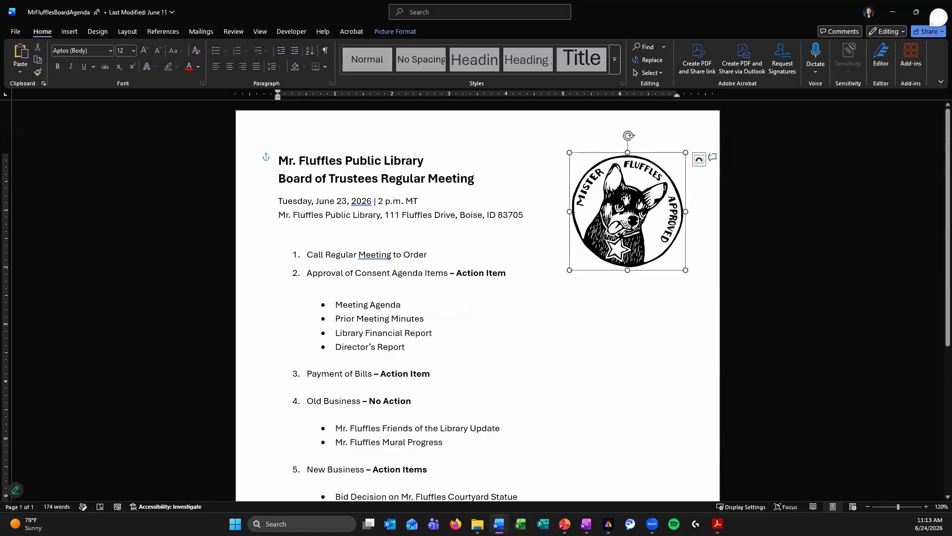
right_click(625, 199)
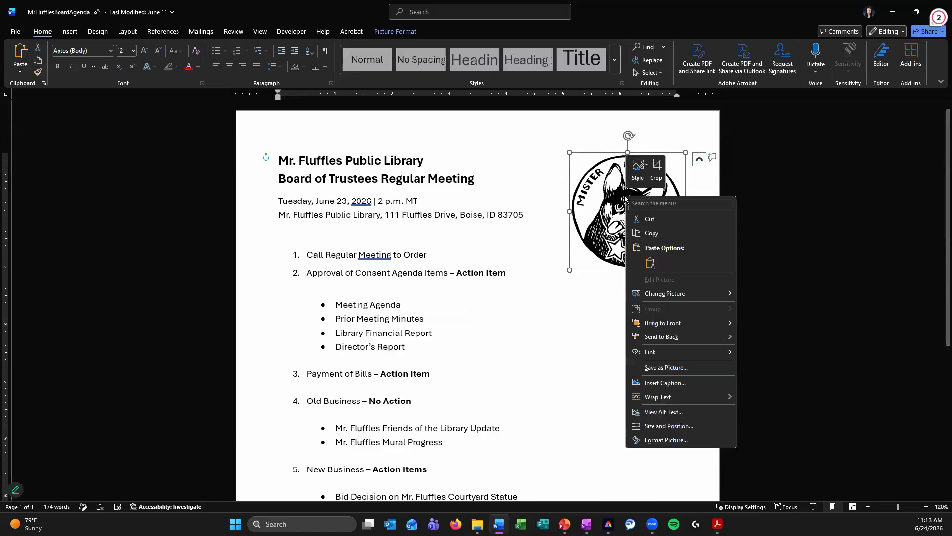
left_click(677, 412)
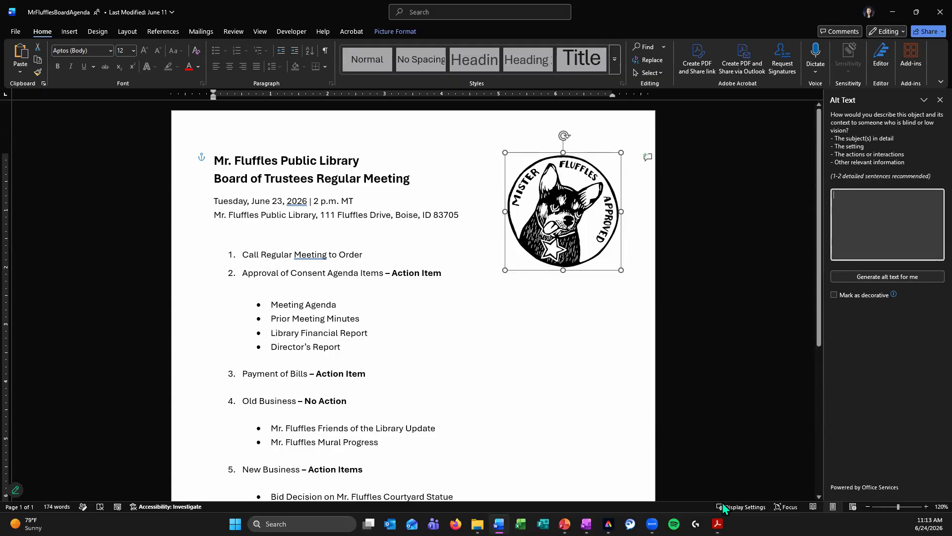
mouse_move(717, 523)
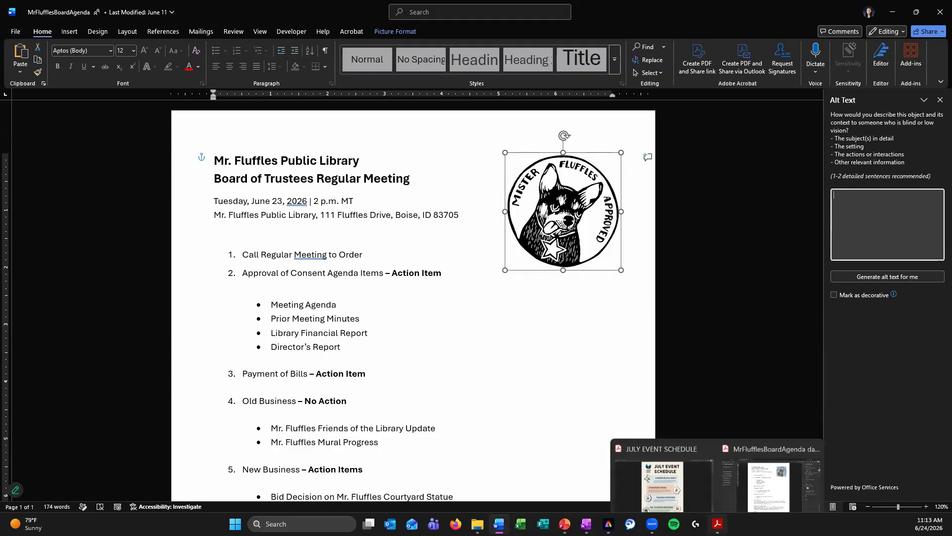
left_click(756, 484)
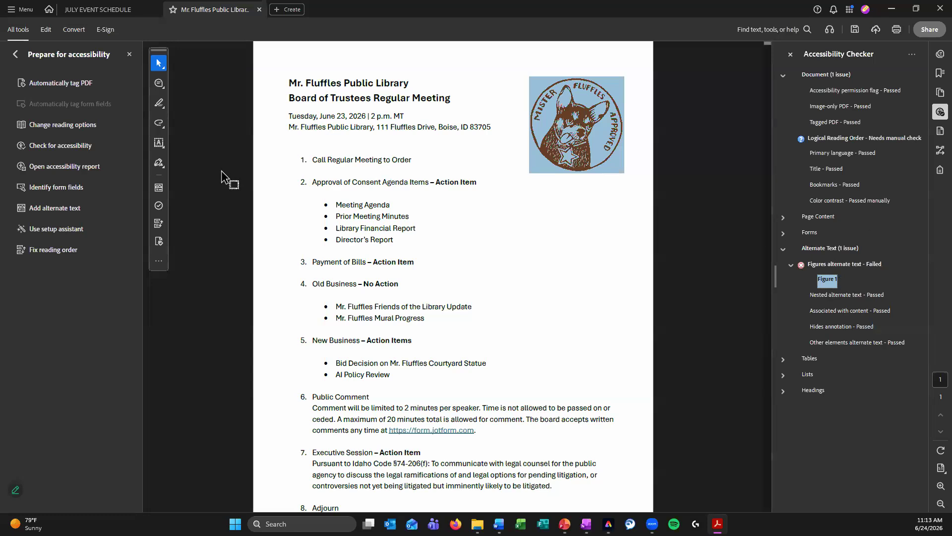
Add the alternate text "Mister Fluffles Approved" to the logo figure and save the PDF
left_click(42, 208)
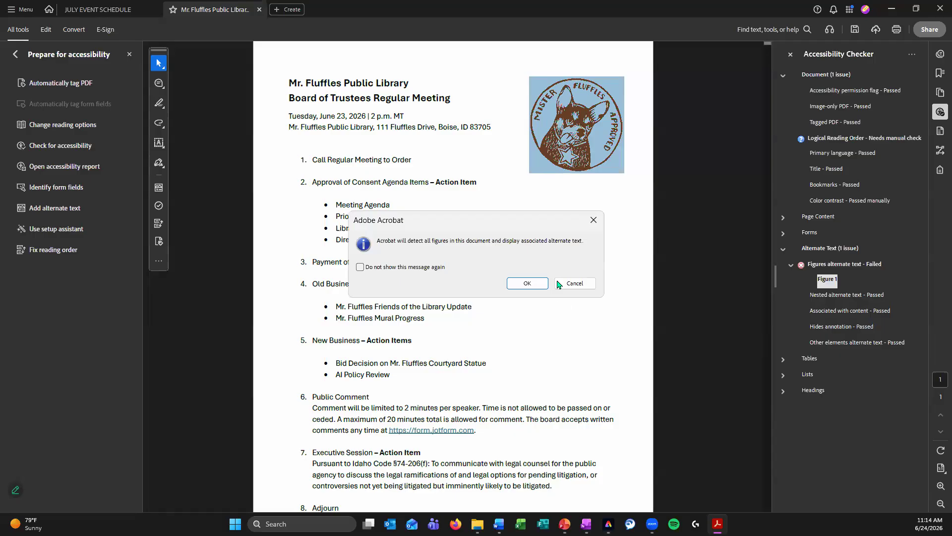
left_click(527, 283)
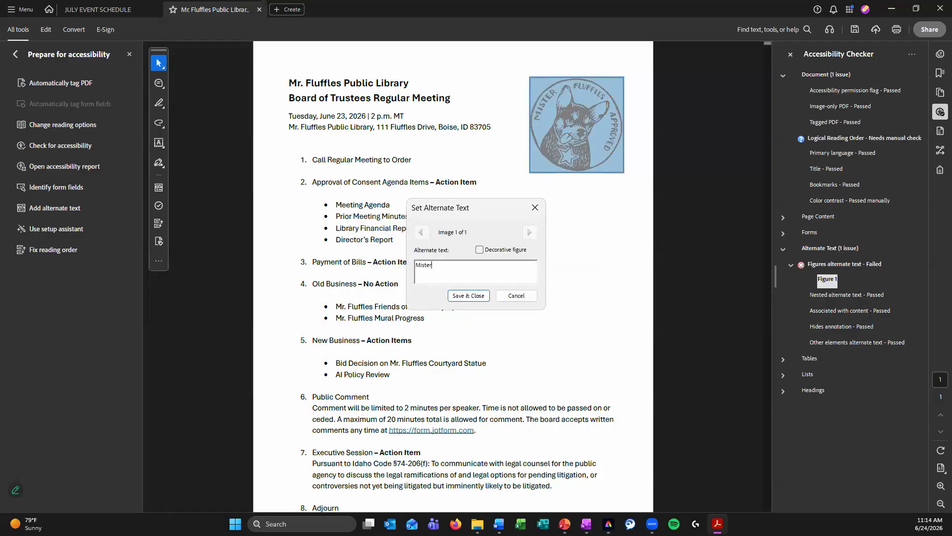
type("Mister Fluffles Approved")
left_click(481, 296)
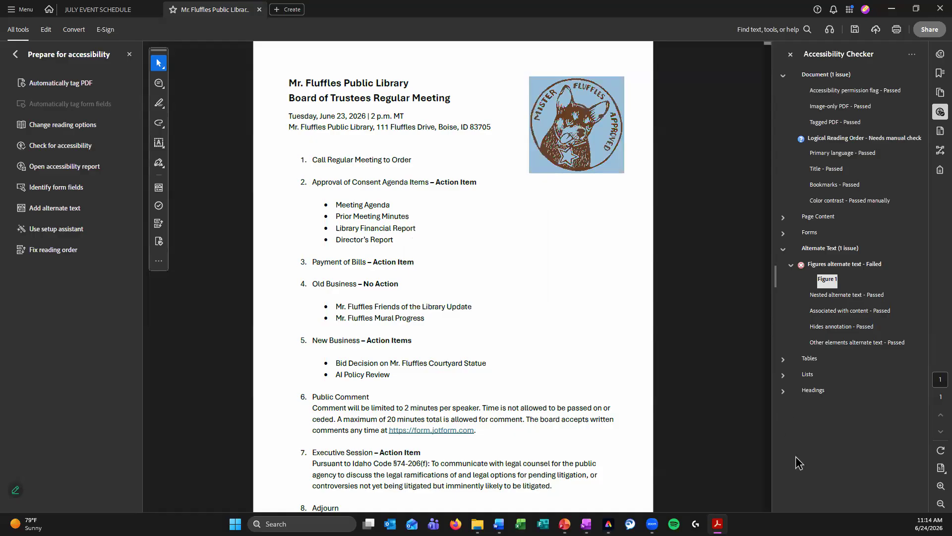
left_click(852, 31)
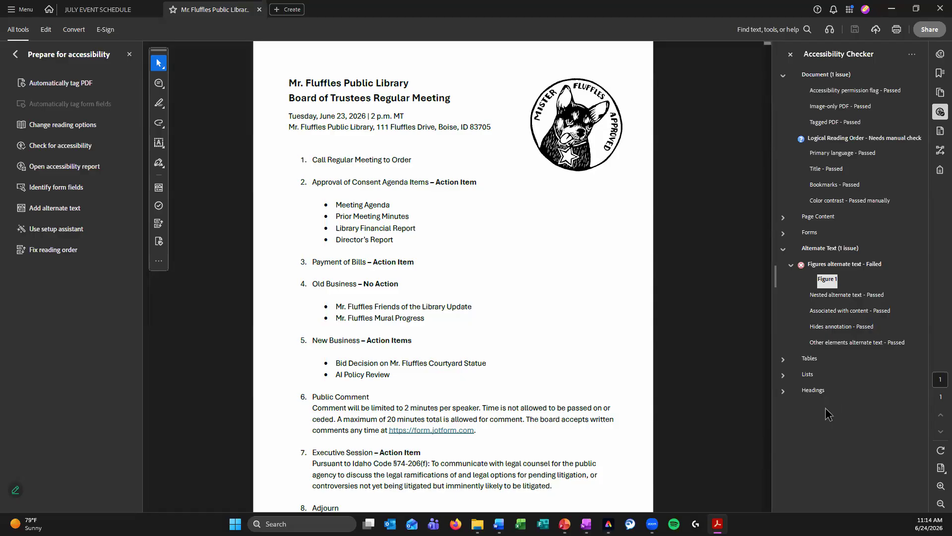
Run the Figures alternate text check again and collapse the Alternate Text category
left_click(836, 272)
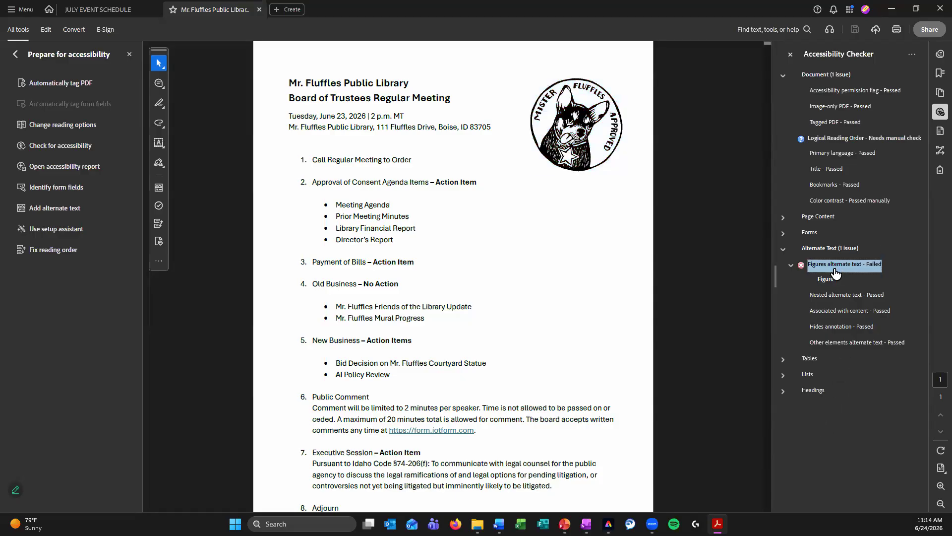
right_click(868, 268)
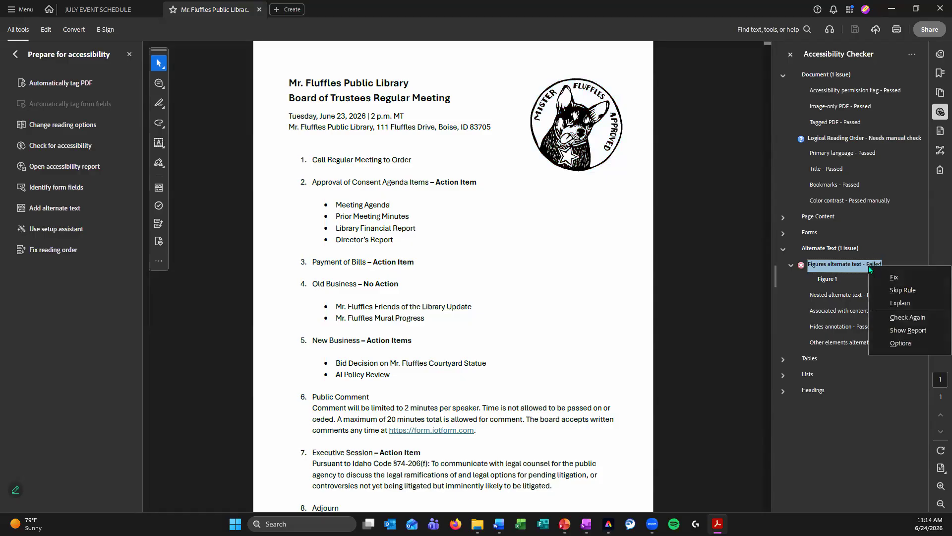
left_click(912, 317)
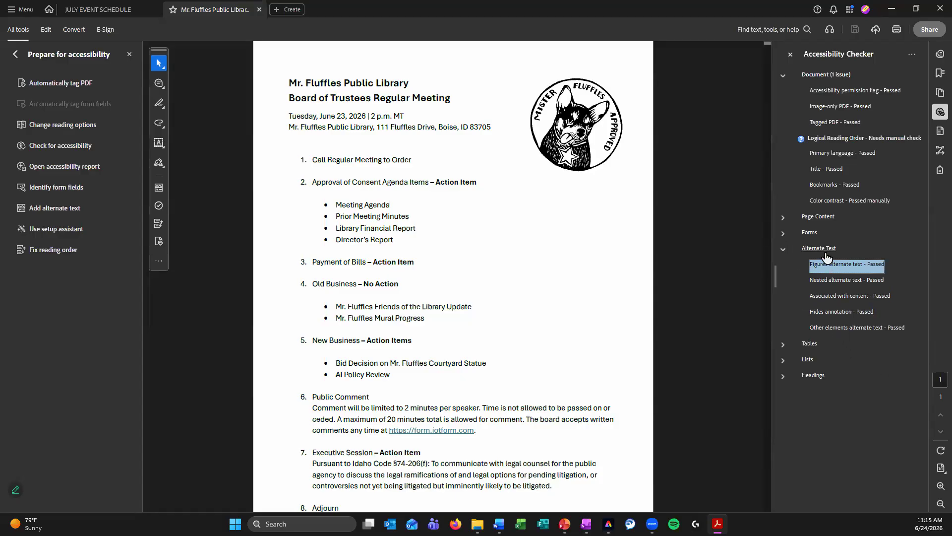
left_click(784, 250)
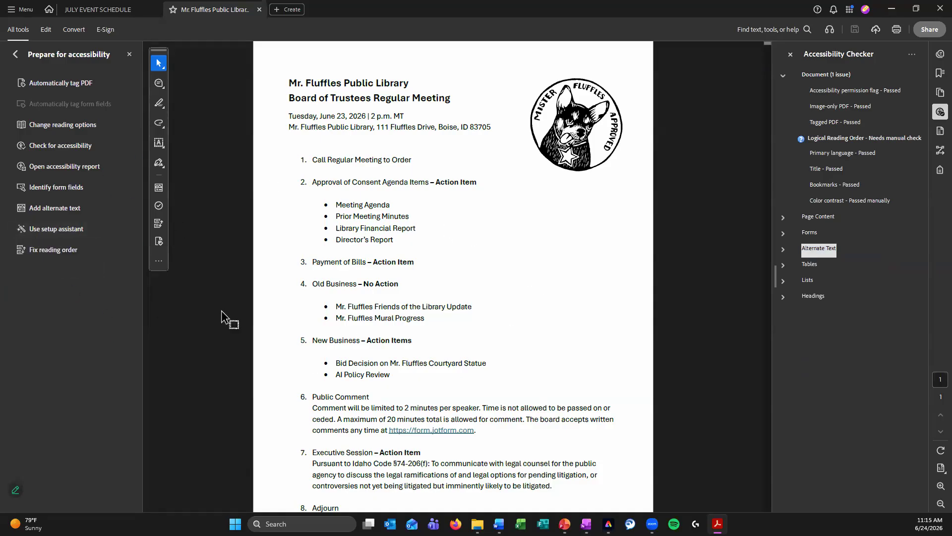
Open the Reading Order tool, examine the agenda's page content order, and return to showing structure types
scroll(495, 264, "down", 1)
scroll(704, 275, "up", 1)
left_click(52, 252)
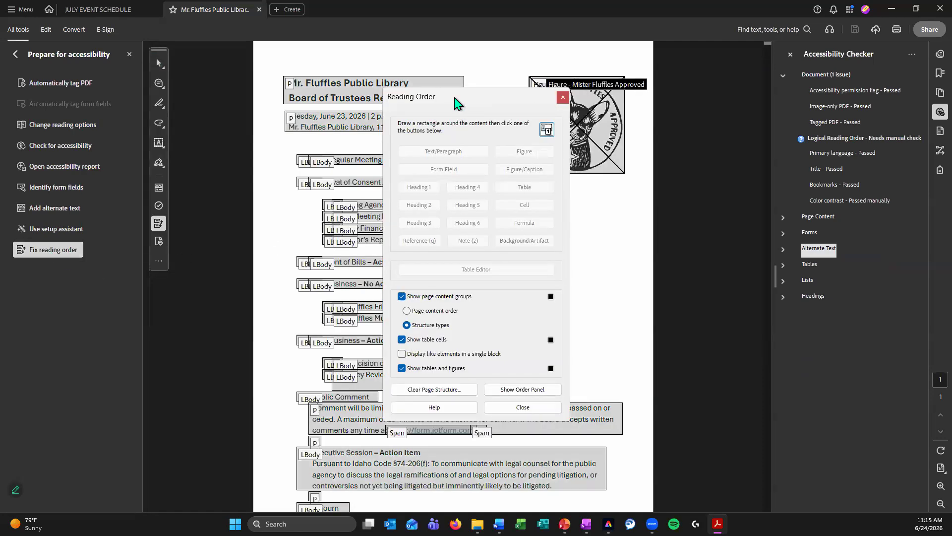
left_click_drag(458, 102, 165, 108)
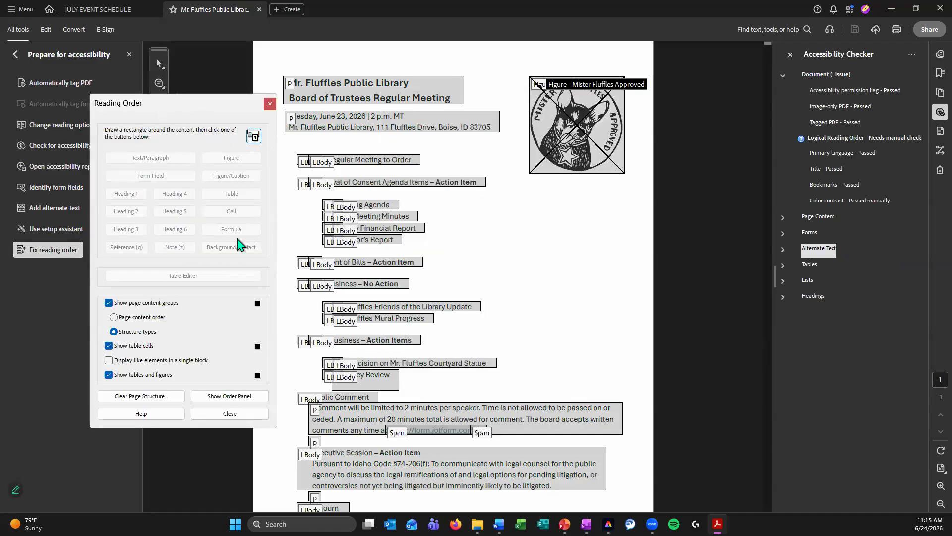
left_click(151, 318)
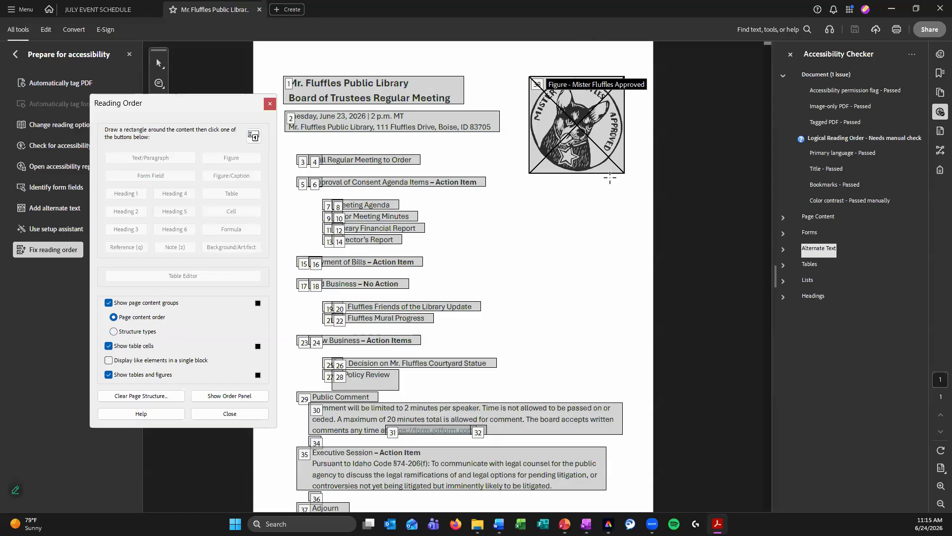
scroll(593, 210, "down", 1)
scroll(594, 211, "up", 1)
left_click(145, 336)
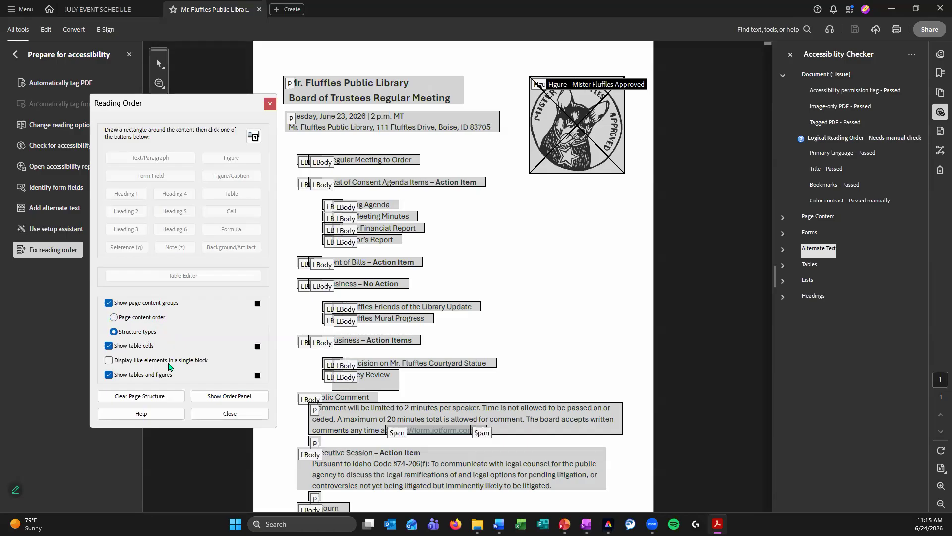
Compare the page tags with and without like elements in a single block, and select the title block's paragraph tag
left_click(108, 361)
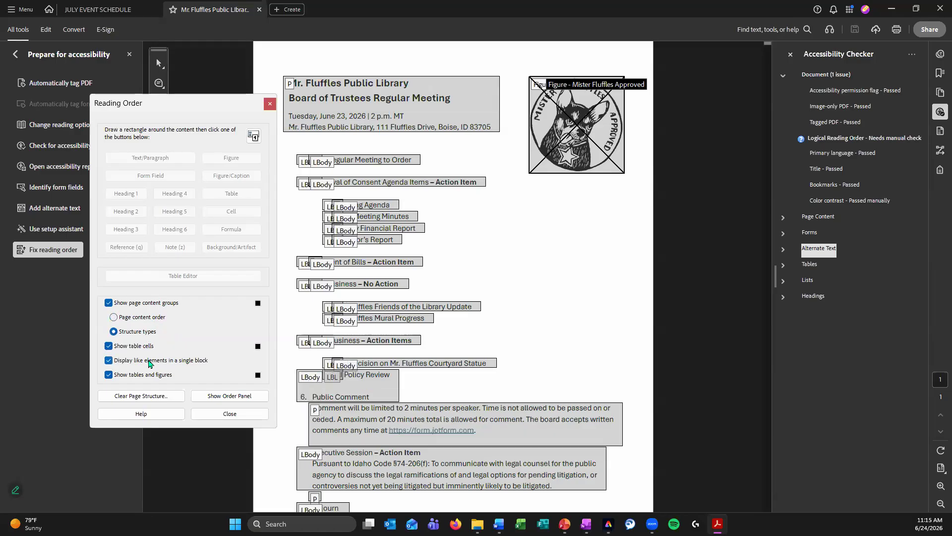
left_click(151, 364)
scroll(358, 377, "down", 1)
scroll(358, 377, "up", 1)
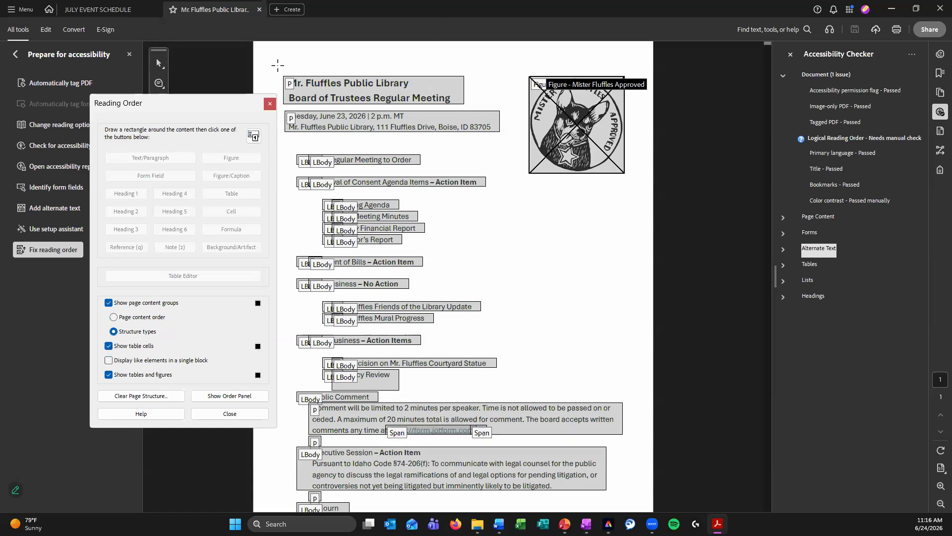
left_click(160, 360)
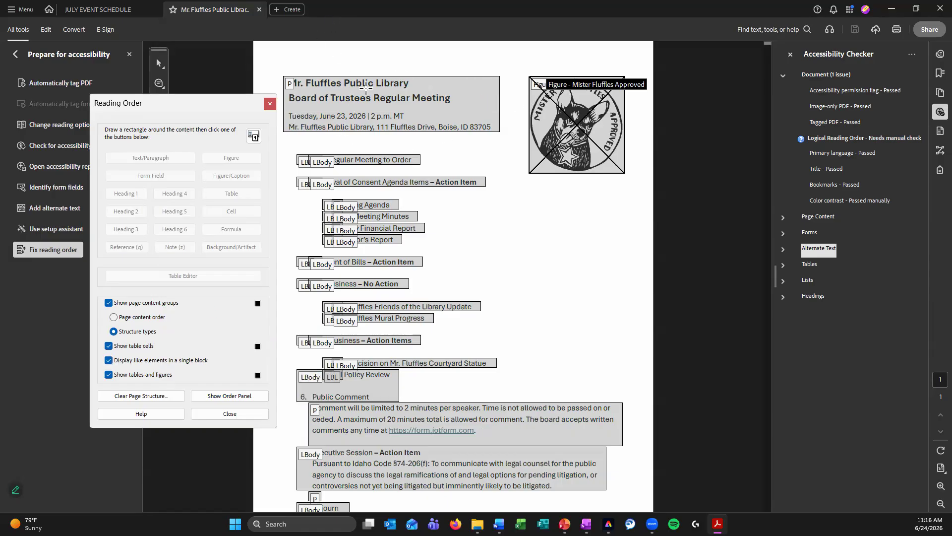
left_click(149, 362)
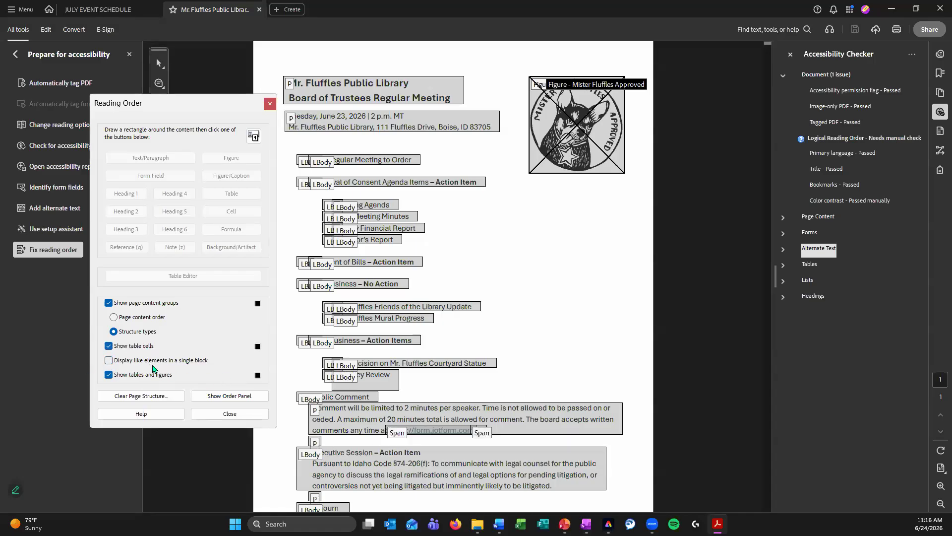
scroll(400, 271, "down", 1)
scroll(348, 189, "up", 1)
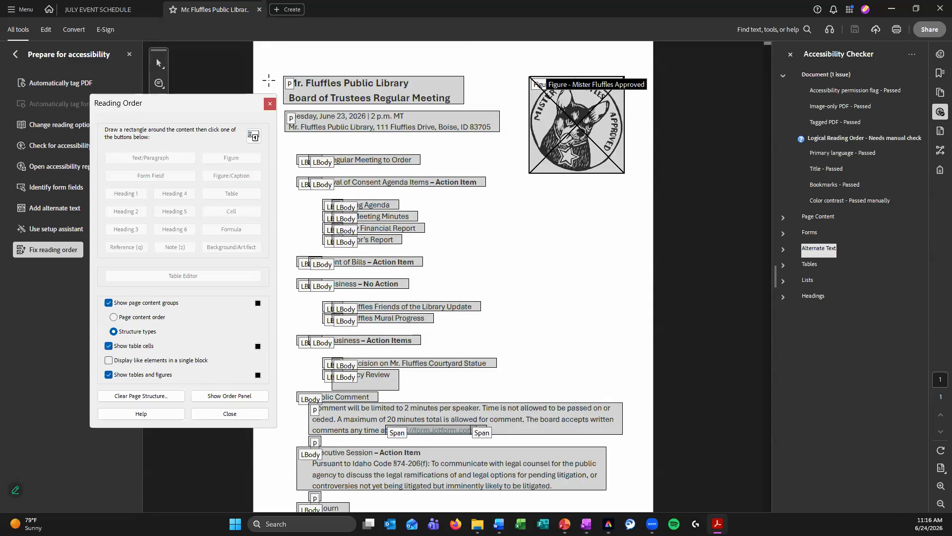
left_click(295, 84)
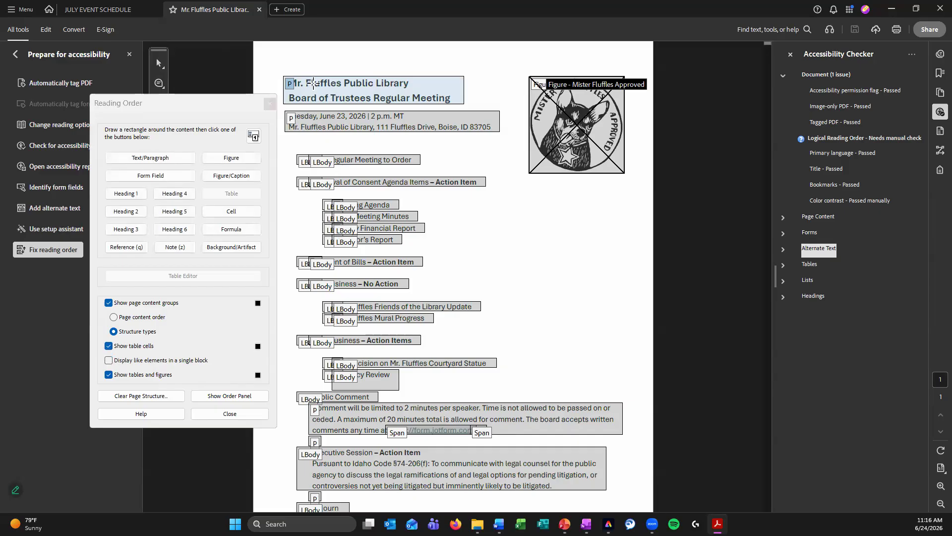
left_click(290, 83)
Switch to the agenda's Word document, put the cursor in the two-line title, and view the Heading 1 style's options
left_click(496, 485)
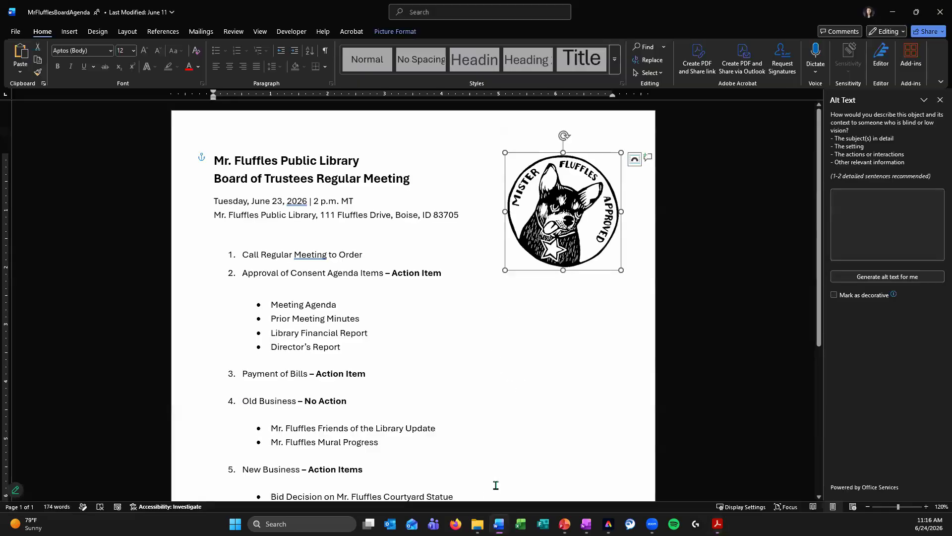
left_click(430, 297)
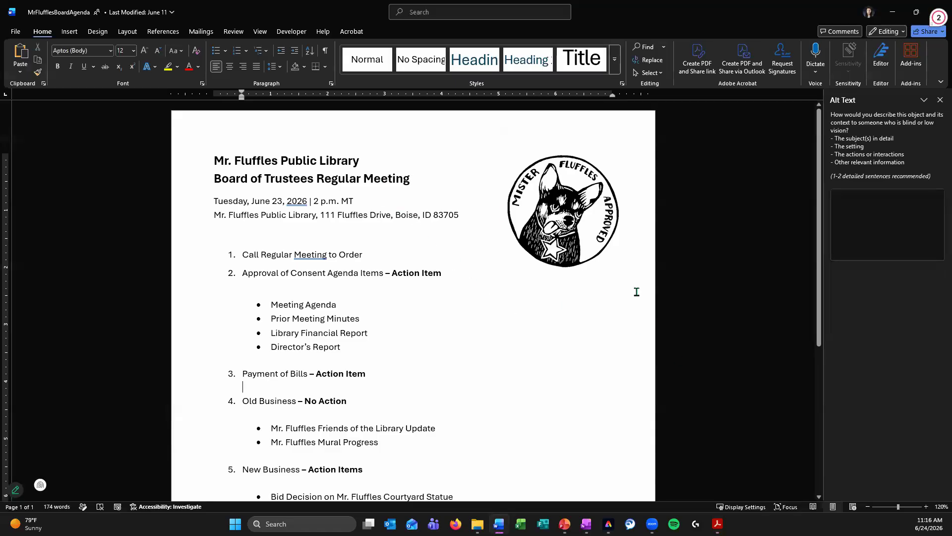
left_click_drag(421, 183, 213, 160)
left_click(218, 160)
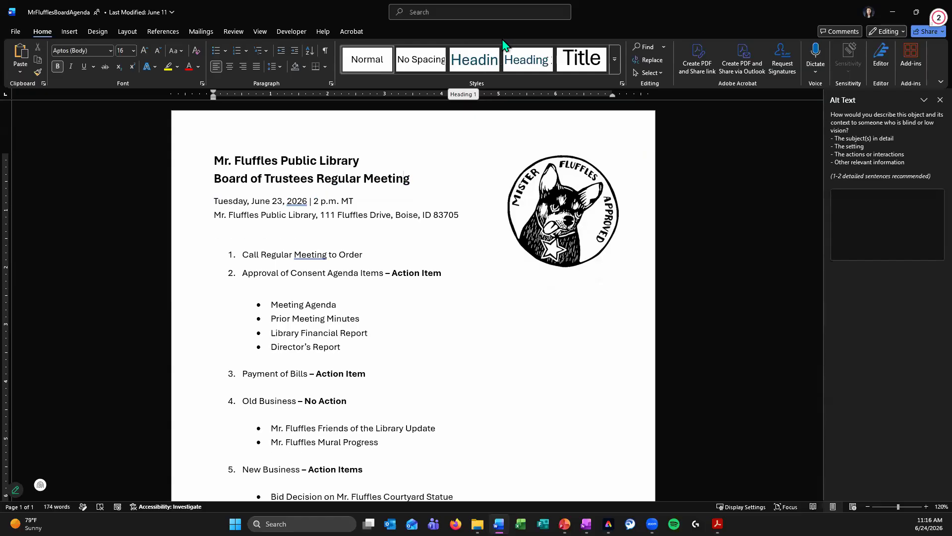
left_click(489, 56)
right_click(485, 60)
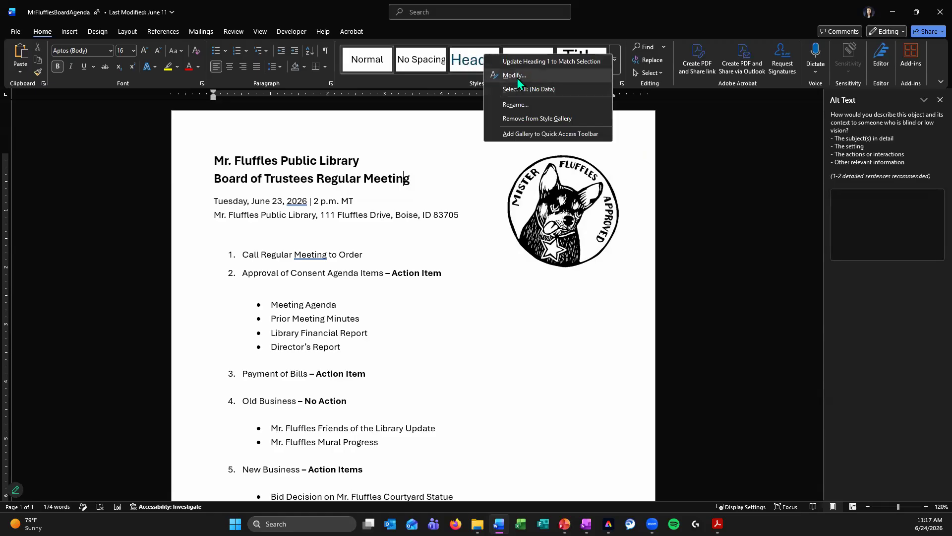
left_click(415, 154)
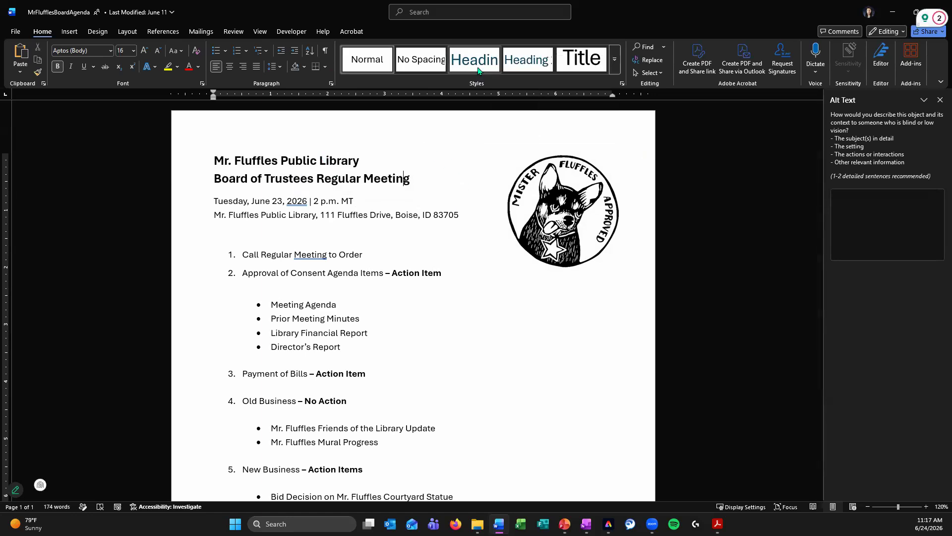
Switch back to the agenda PDF in Acrobat and tag the two-line title block as Heading 1
left_click(892, 6)
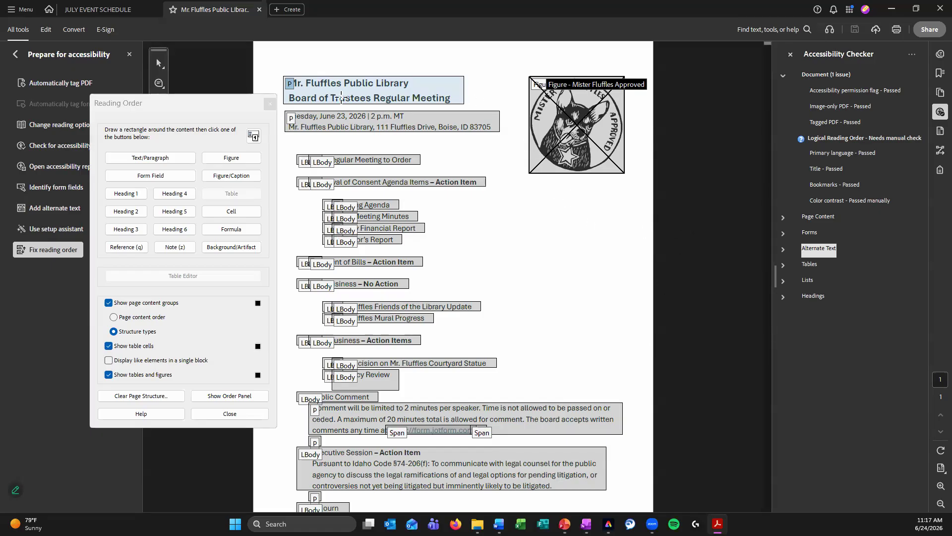
left_click(289, 82)
left_click(128, 194)
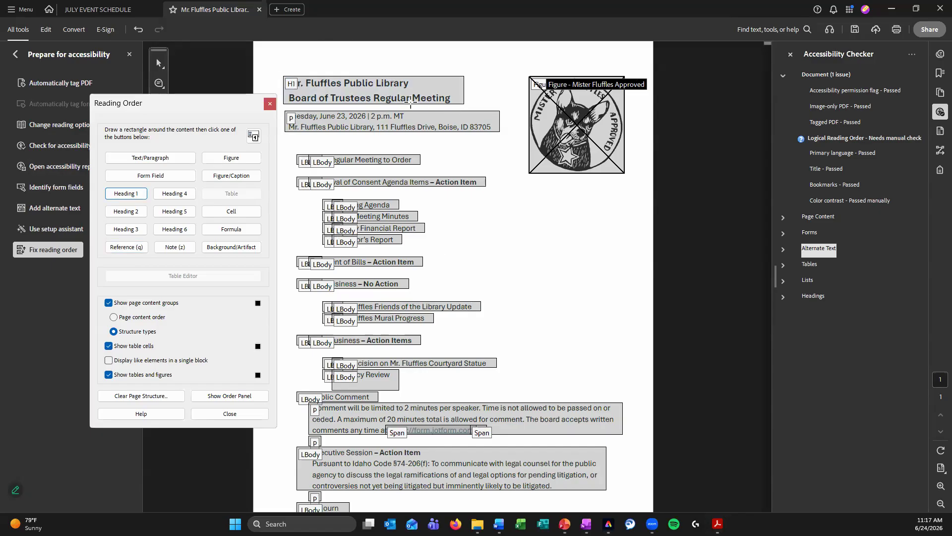
Delete the title block's item structure, then select both title lines as one region and tag them as Heading 1
left_click(291, 85)
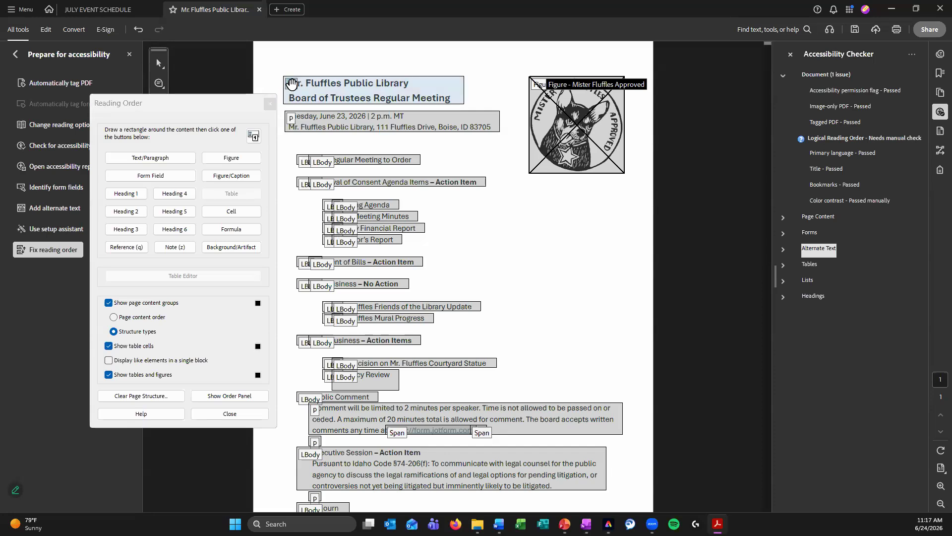
right_click(290, 87)
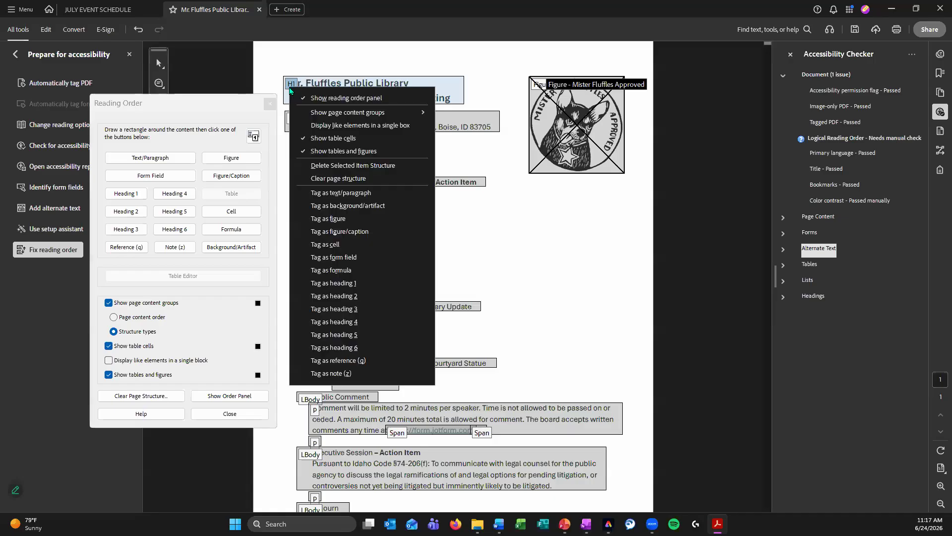
left_click(386, 167)
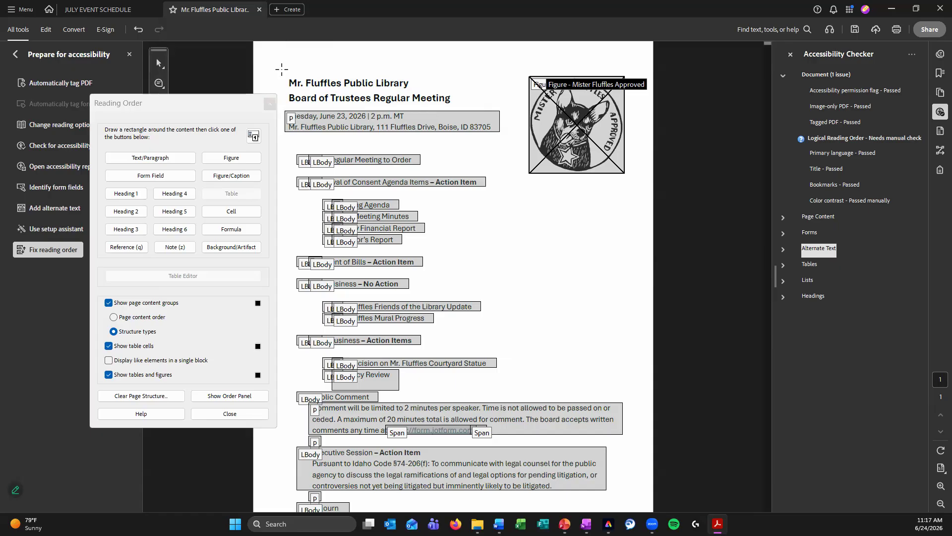
left_click_drag(286, 71, 463, 108)
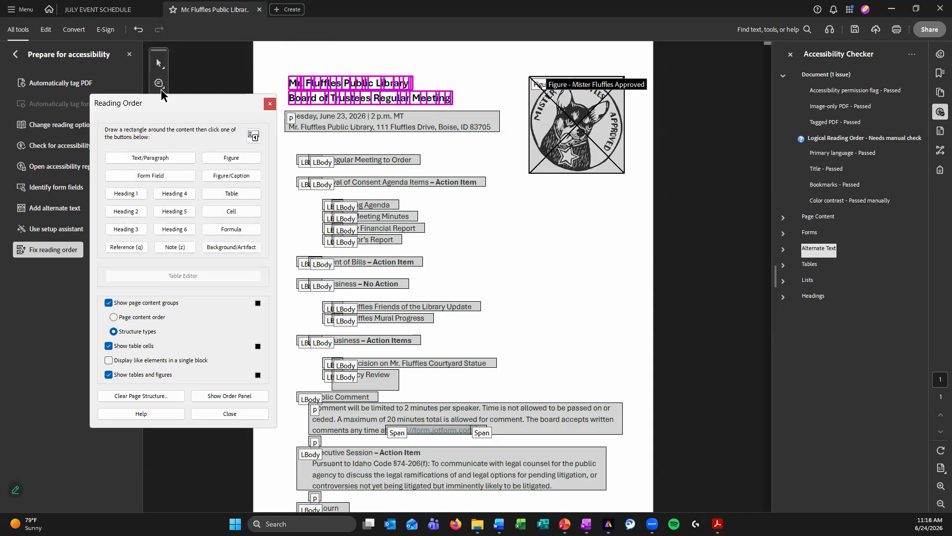
left_click(131, 198)
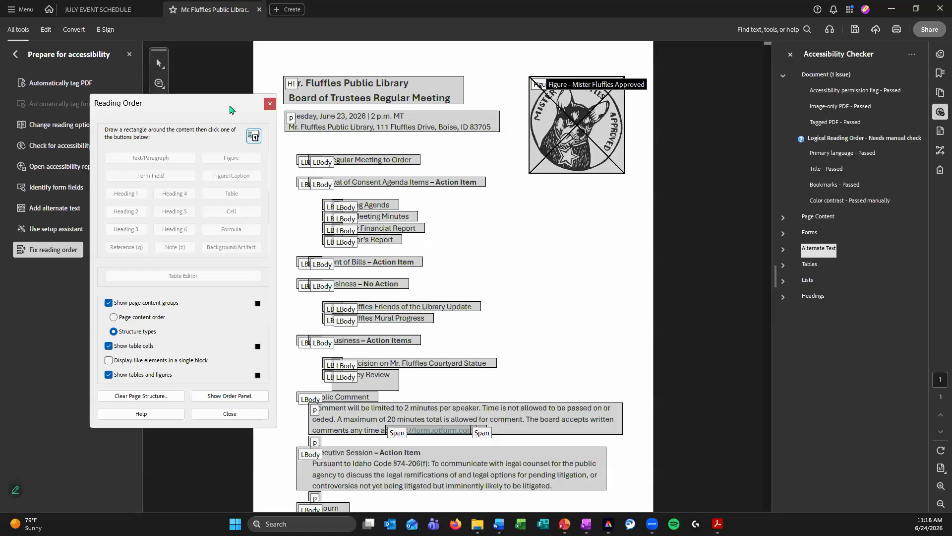
Examine the structure tags at a larger zoom from the title through the numbered agenda items to Adjourn
left_click_drag(226, 105, 189, 88)
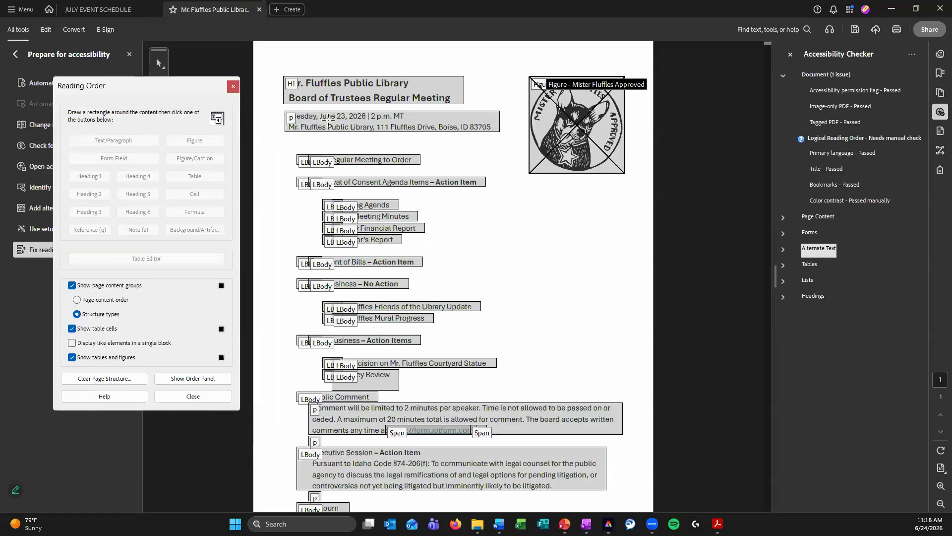
left_click(941, 486)
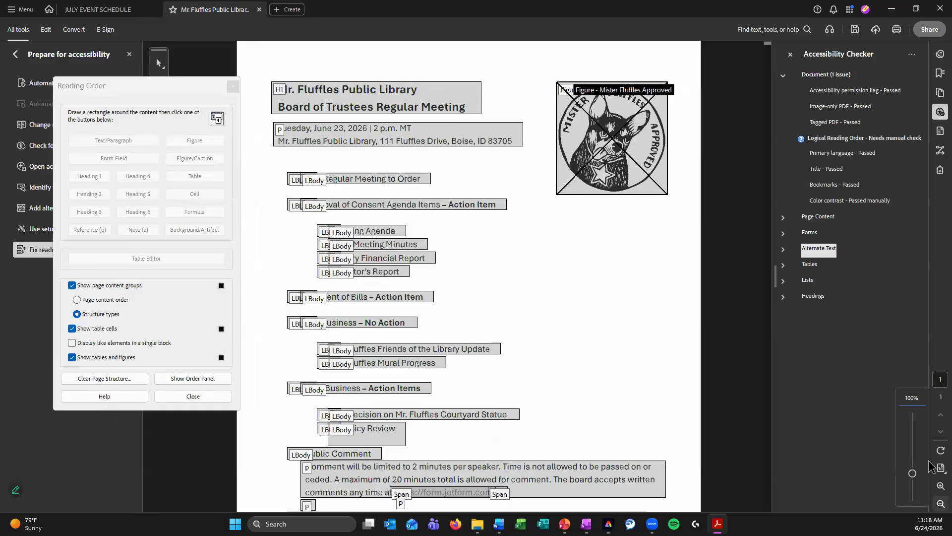
left_click_drag(912, 474, 911, 456)
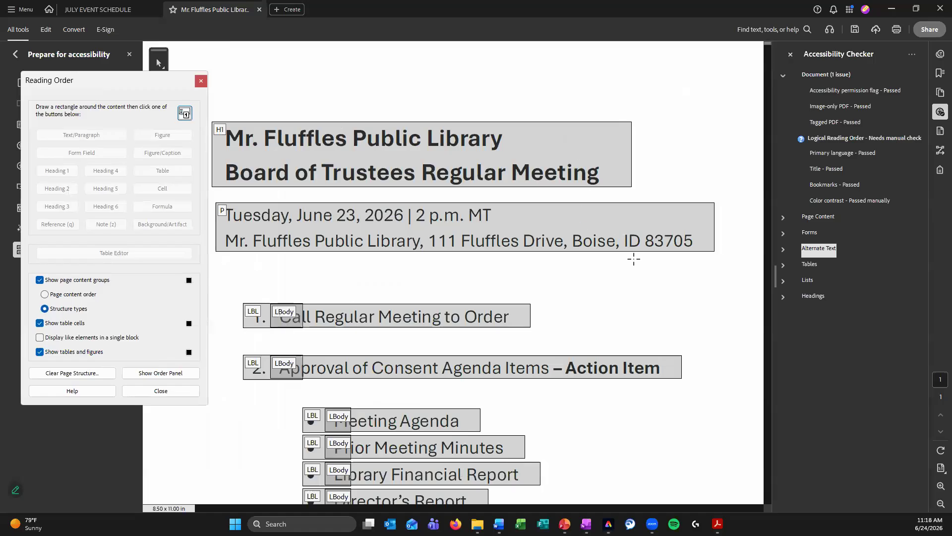
scroll(587, 267, "down", 1)
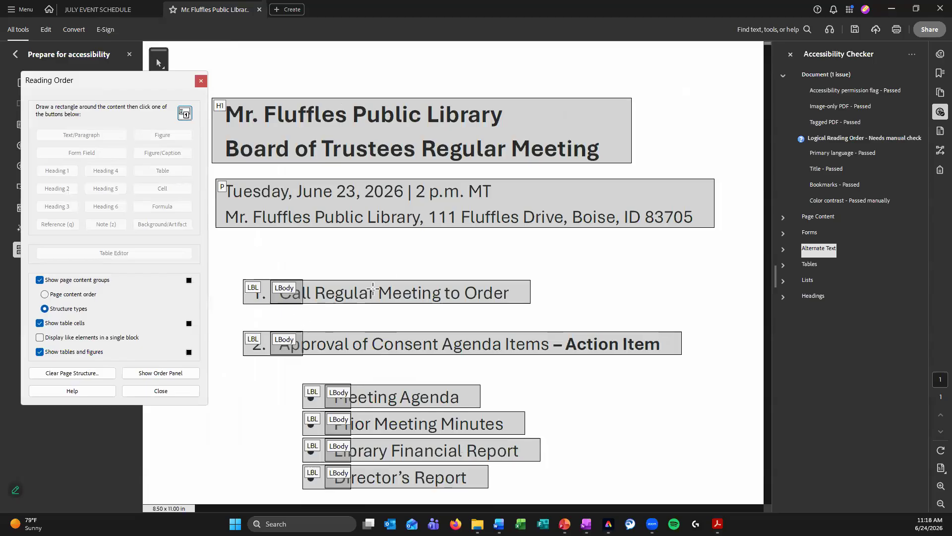
scroll(366, 274, "down", 1)
scroll(452, 223, "down", 6)
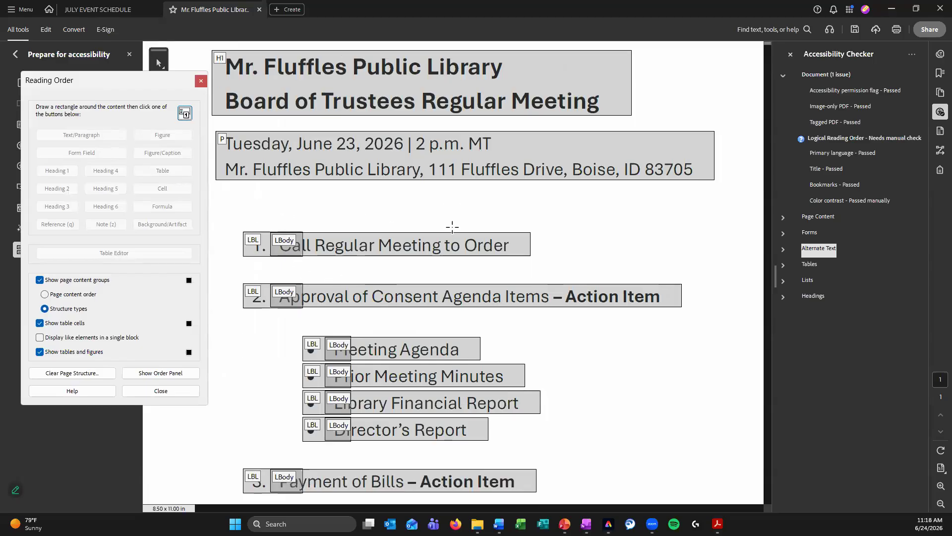
scroll(508, 228, "down", 6)
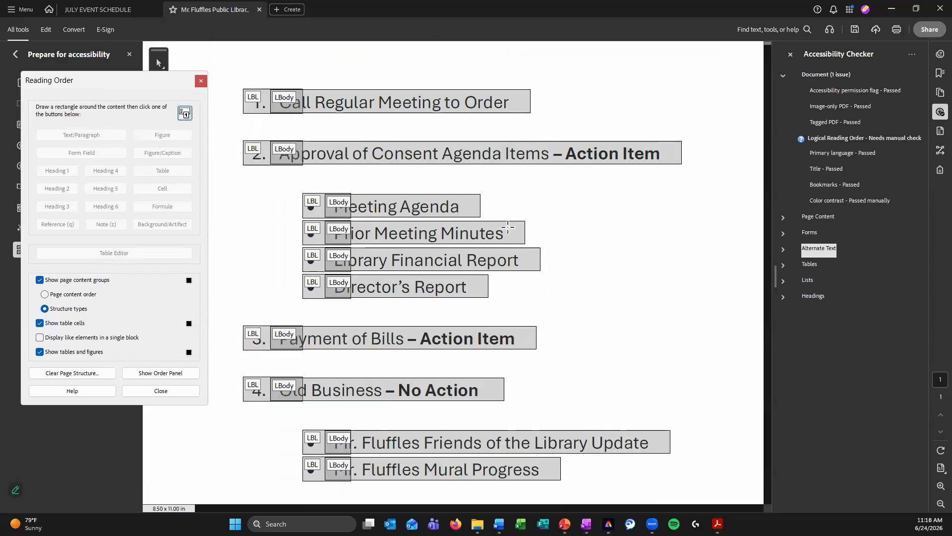
scroll(508, 228, "down", 5)
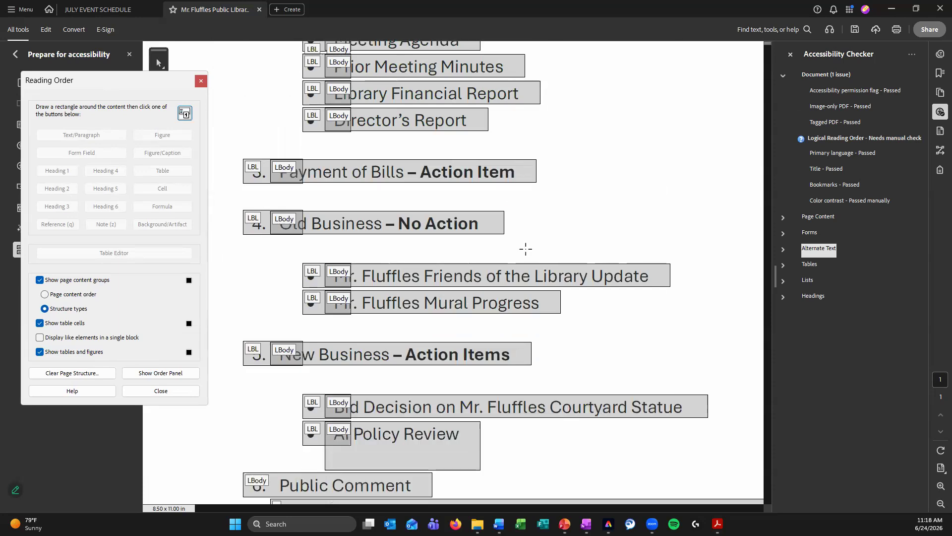
scroll(596, 263, "down", 1)
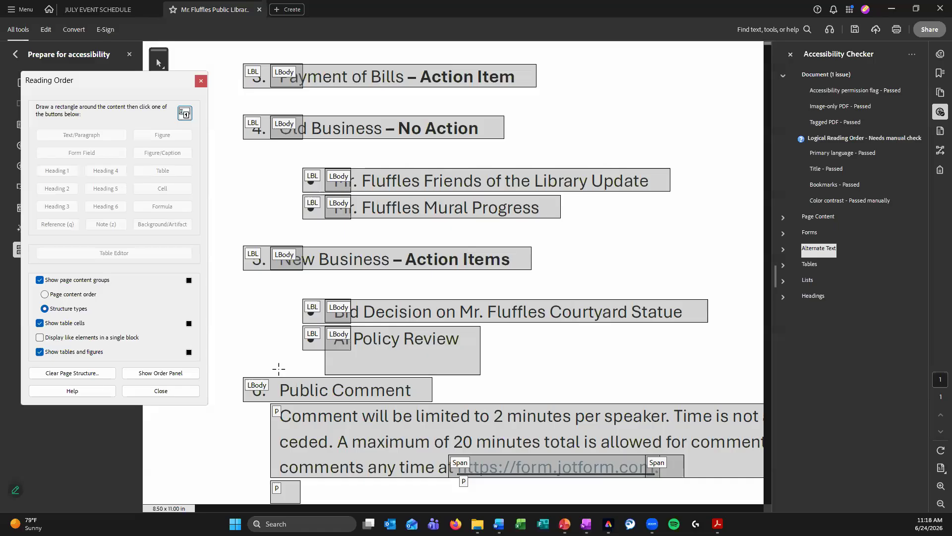
scroll(278, 368, "down", 2)
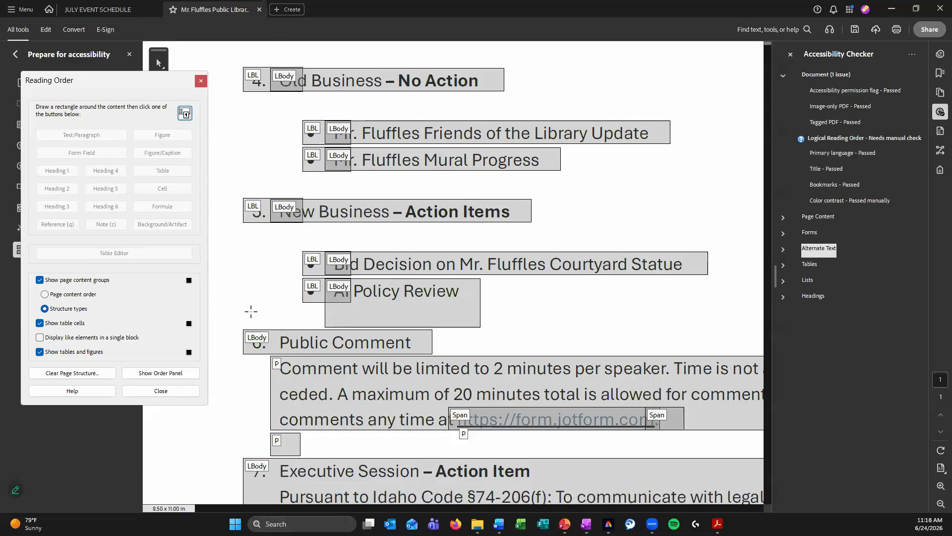
scroll(273, 396, "down", 3)
scroll(400, 396, "down", 3)
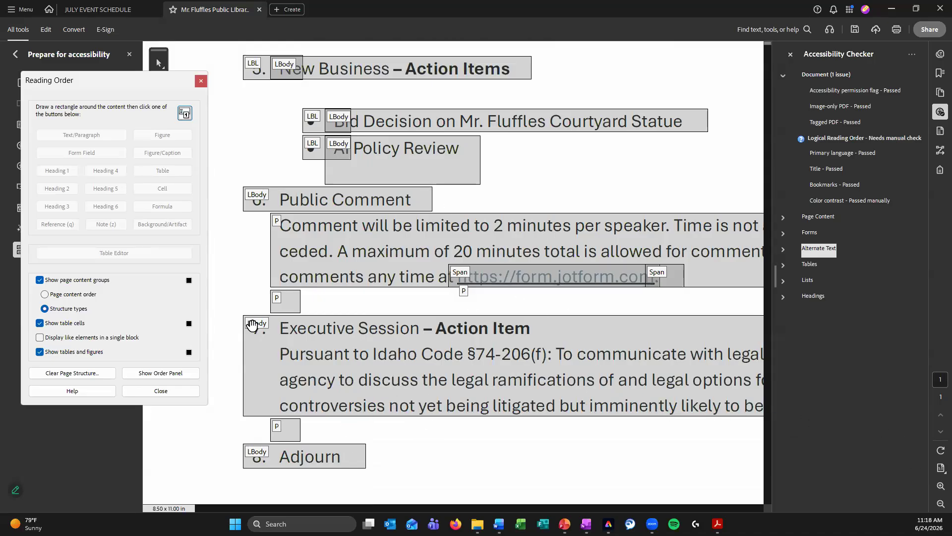
Inspect the paragraph tags for the Public Comment text and the blank areas below the Public Comment and Executive Session items
left_click(279, 223)
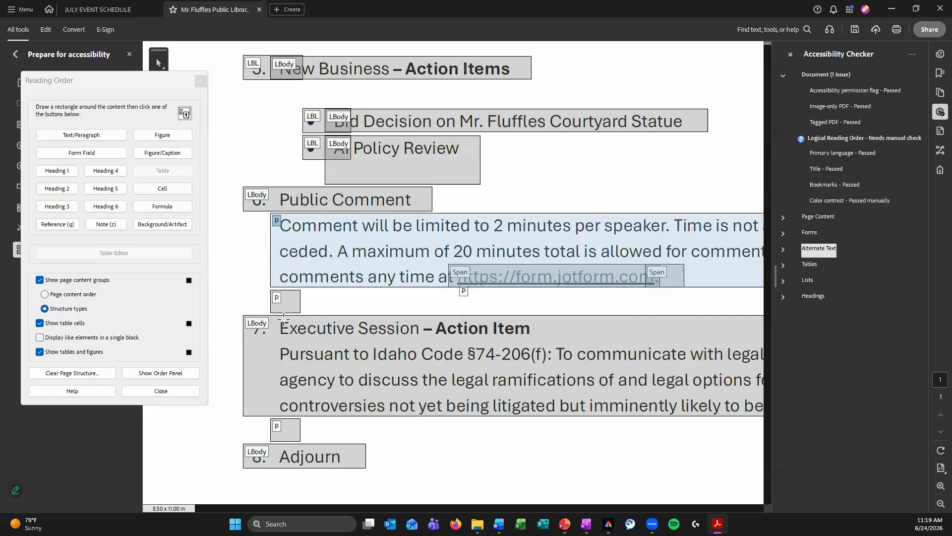
left_click(277, 298)
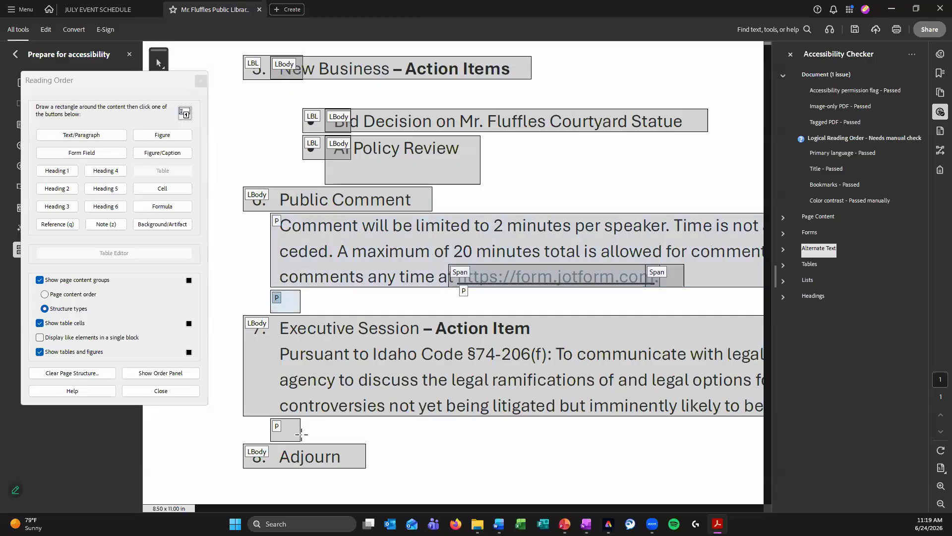
left_click(275, 428)
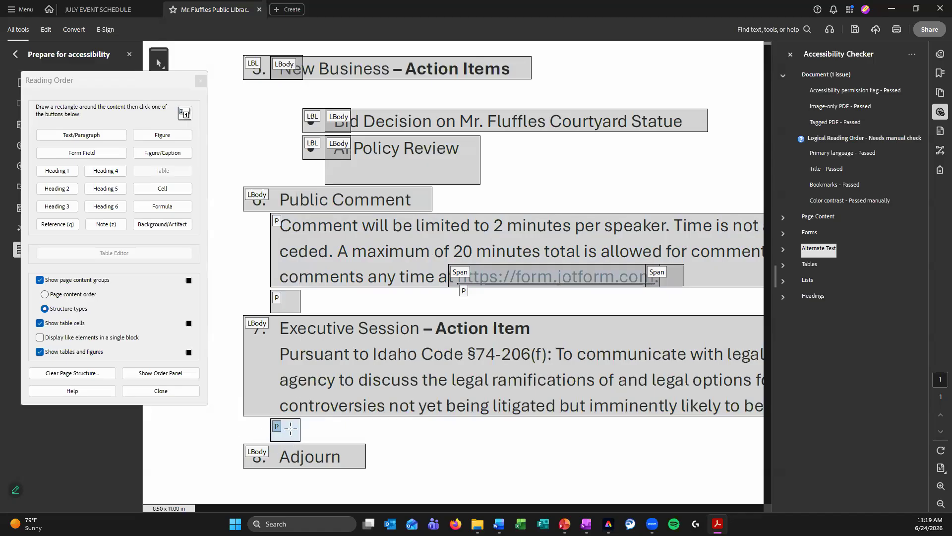
left_click(275, 300)
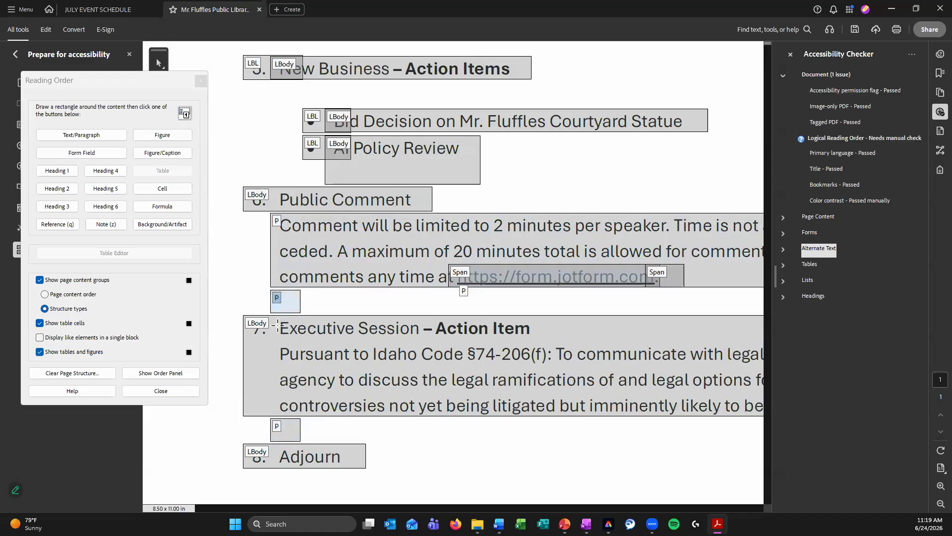
left_click(278, 426)
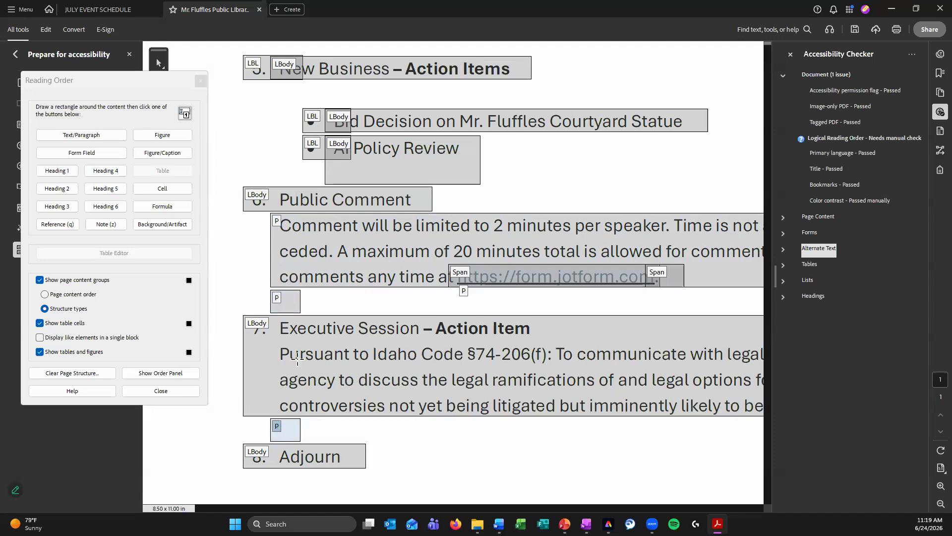
left_click(275, 298)
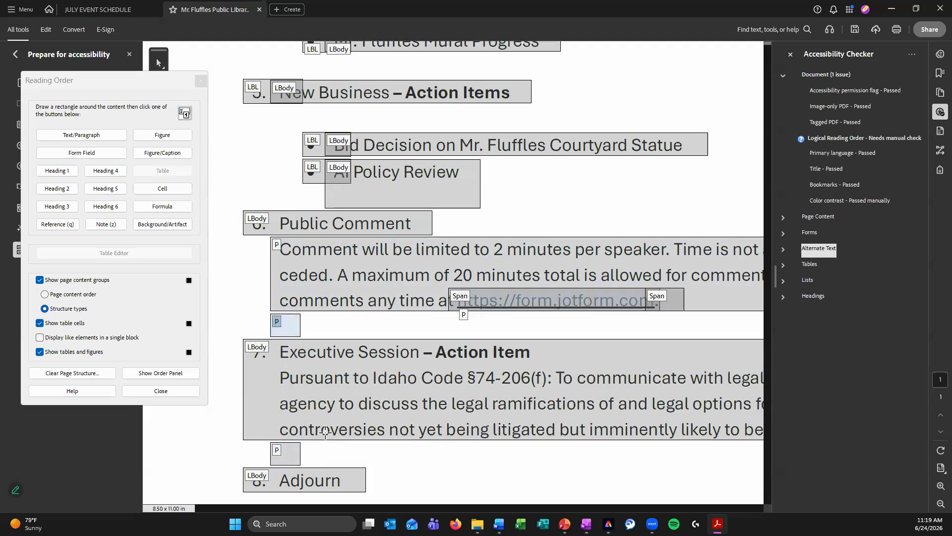
scroll(382, 434, "down", 3)
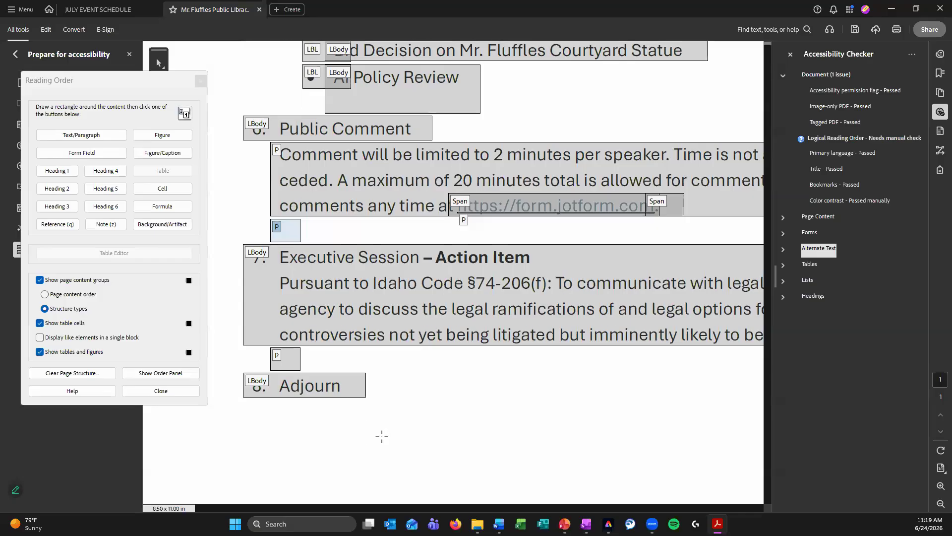
scroll(391, 428, "up", 4)
scroll(397, 413, "up", 6)
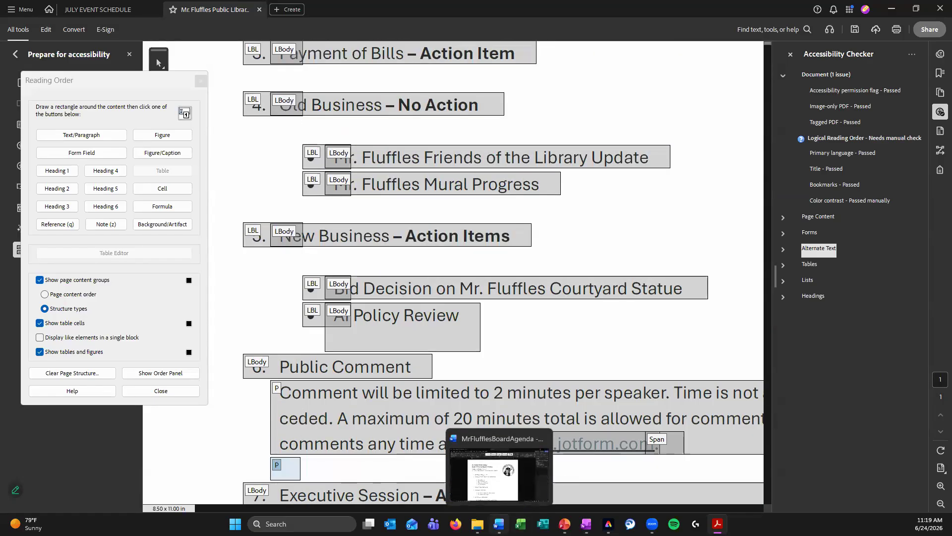
Switch to the agenda's Word document and check the blank lines between the agenda items by placing the cursor in them
left_click(498, 523)
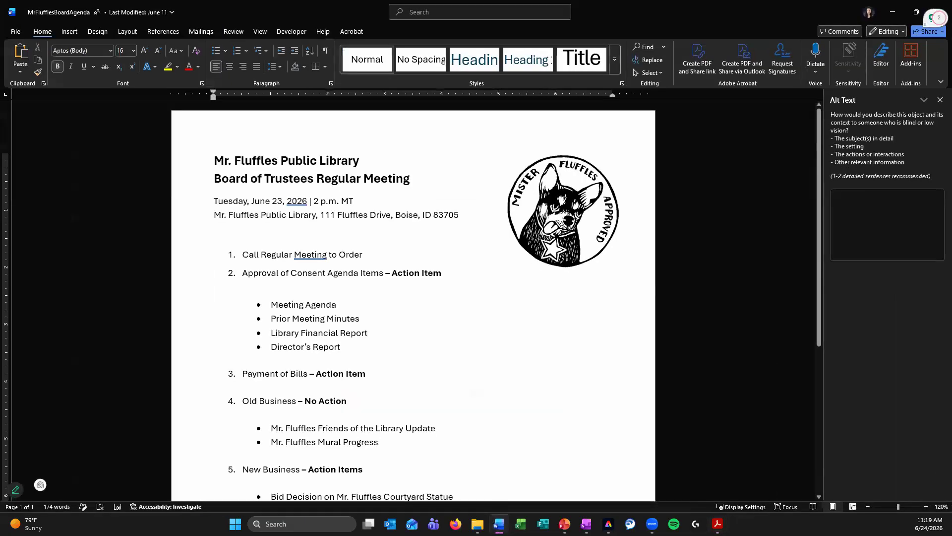
scroll(397, 320, "down", 3)
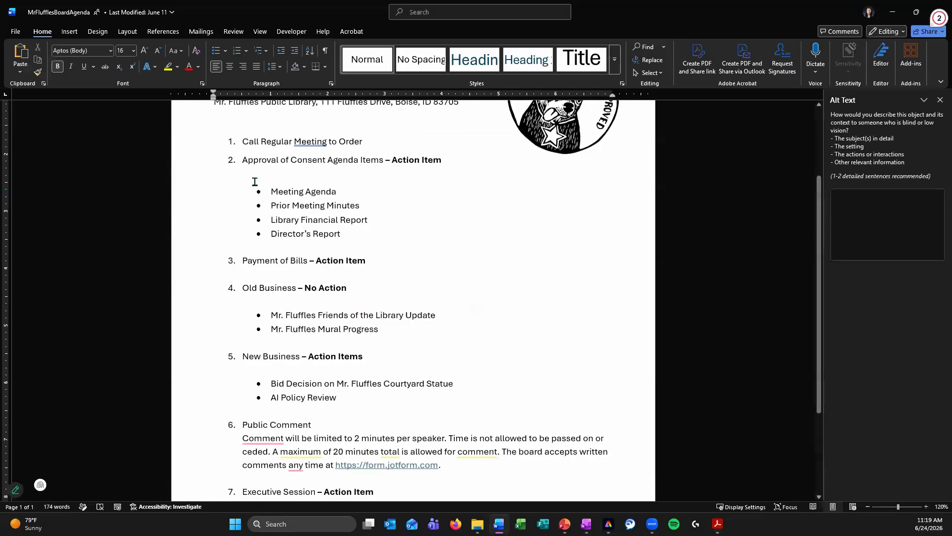
left_click(268, 174)
left_click(284, 248)
left_click(296, 267)
left_click(303, 300)
left_click(278, 340)
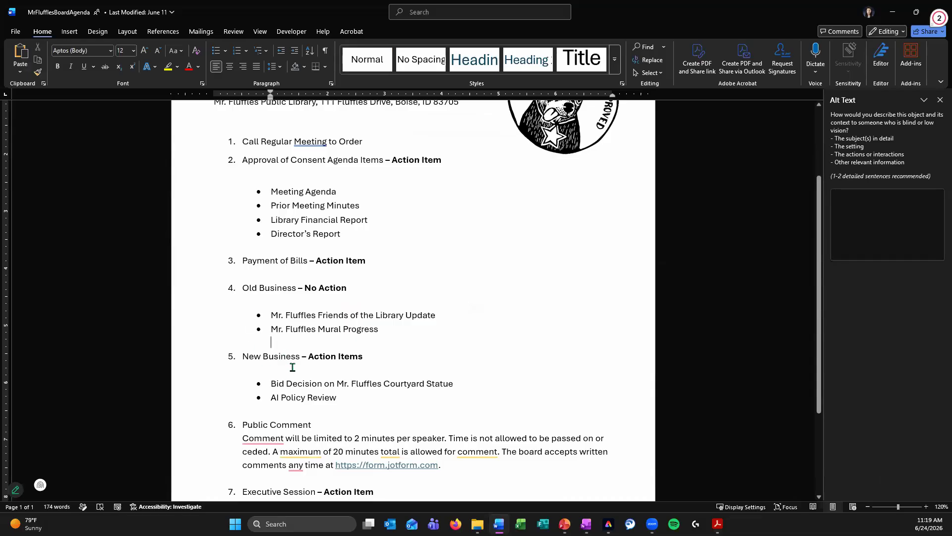
left_click(298, 366)
left_click(276, 411)
scroll(304, 387, "down", 2)
left_click(283, 419)
scroll(284, 412, "down", 2)
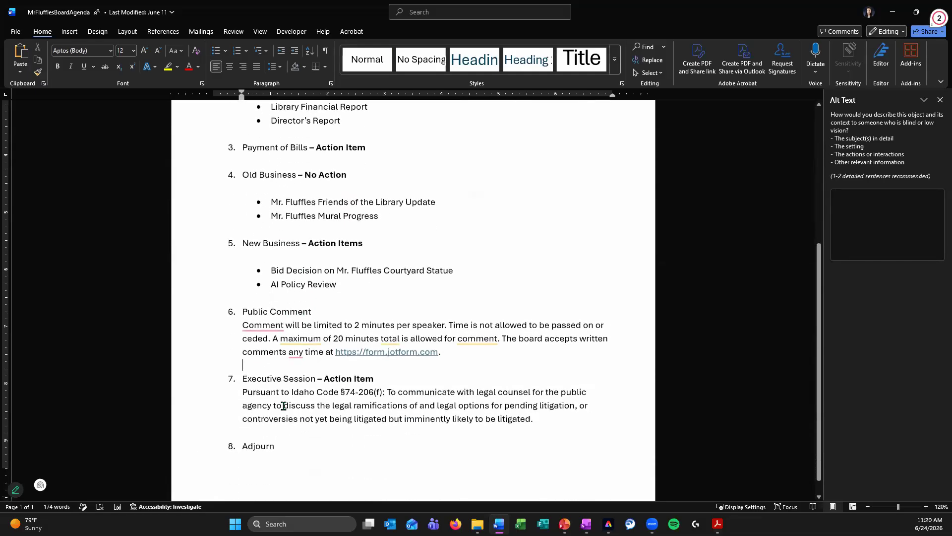
Recheck the blank lines below the Consent Agenda and New Business items and review the spacing of the whole agenda list
scroll(280, 377, "up", 3)
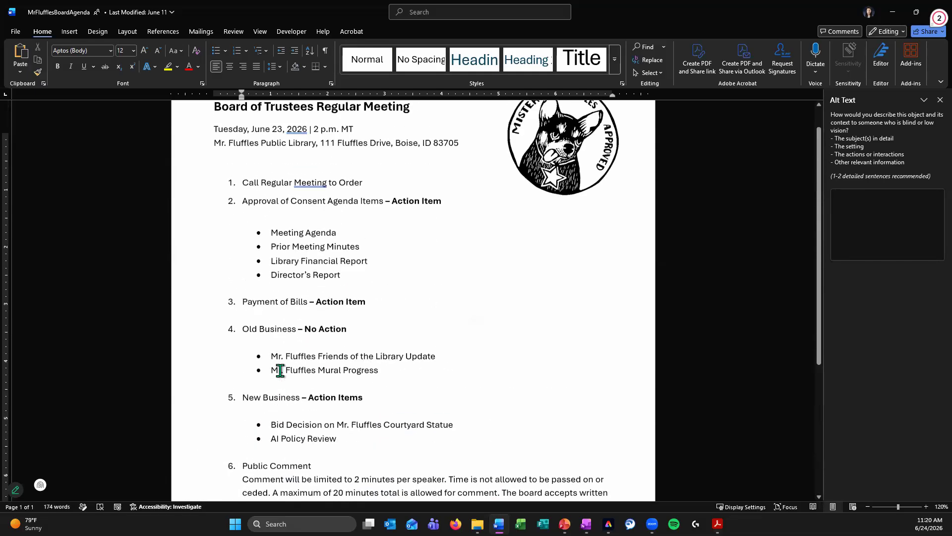
scroll(280, 371, "up", 1)
left_click(269, 287)
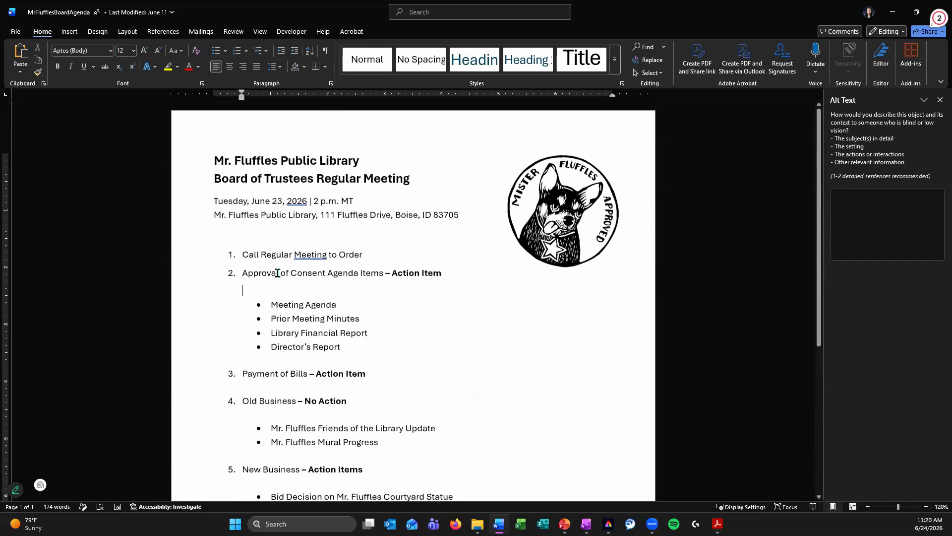
scroll(258, 380, "down", 1)
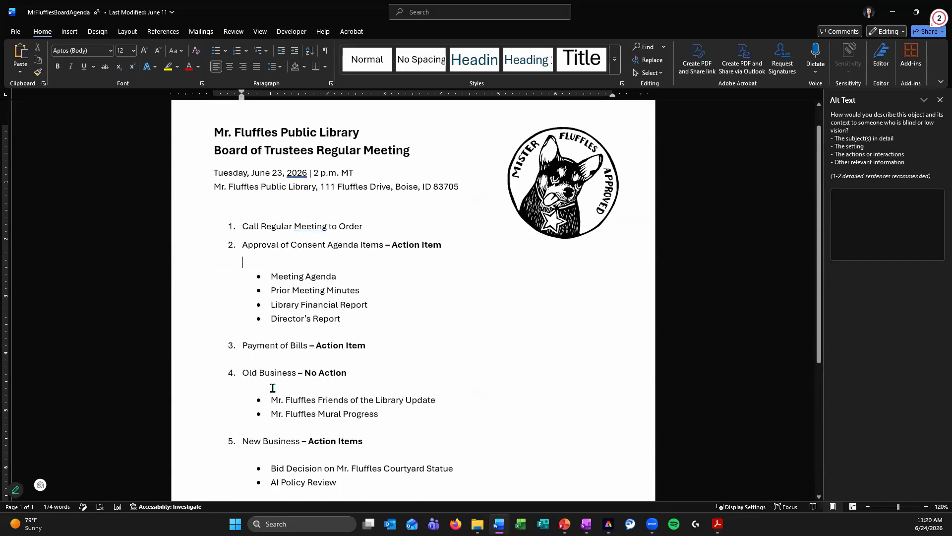
scroll(253, 405, "down", 1)
left_click(275, 425)
scroll(325, 327, "up", 2)
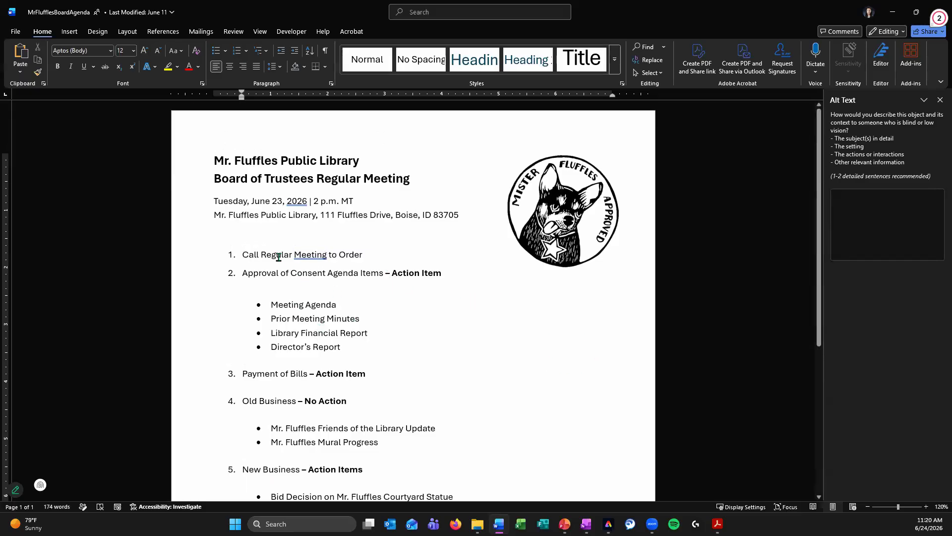
scroll(440, 296, "down", 7)
scroll(440, 287, "up", 5)
scroll(440, 287, "up", 3)
Examine the line spacing and paragraph spacing settings of the Call Regular Meeting to Order and Consent Agenda items
left_click(267, 273)
left_click_drag(457, 275, 244, 260)
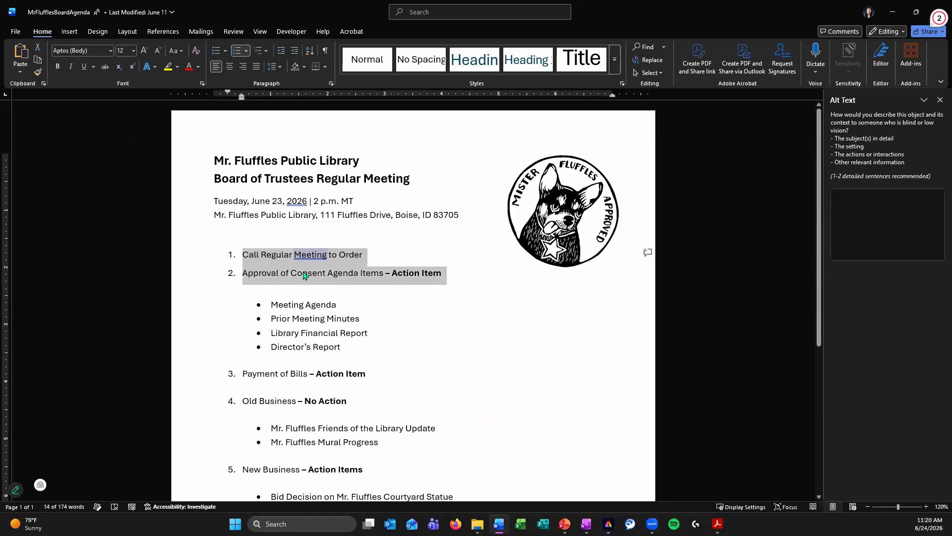
left_click(272, 67)
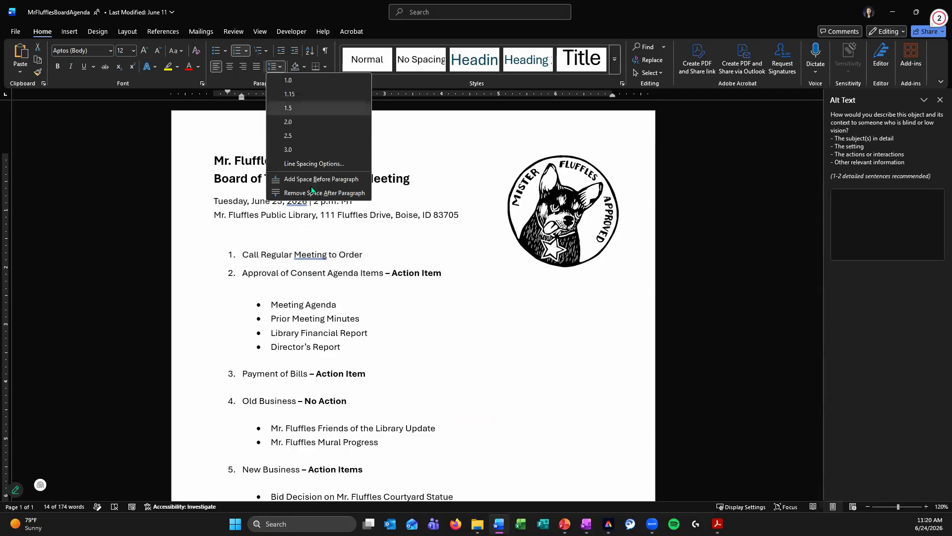
left_click(239, 78)
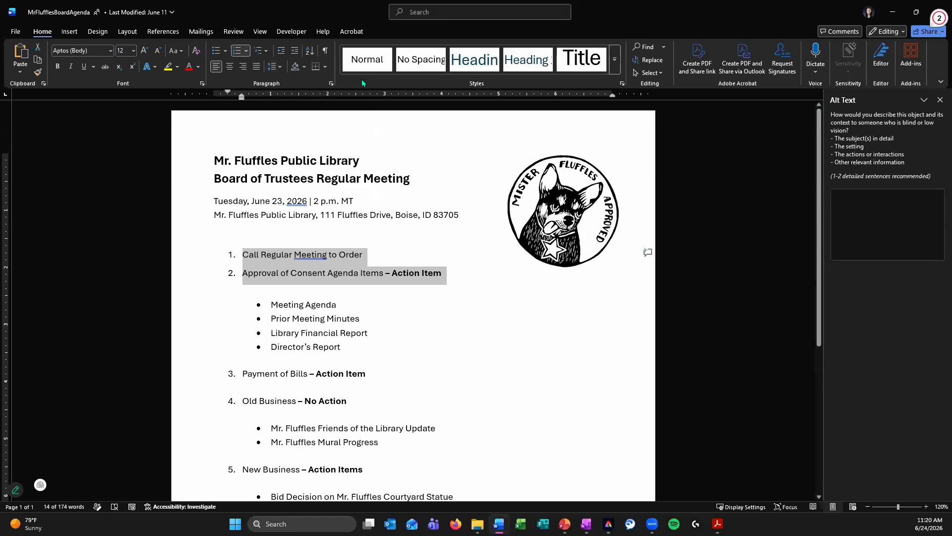
left_click(331, 84)
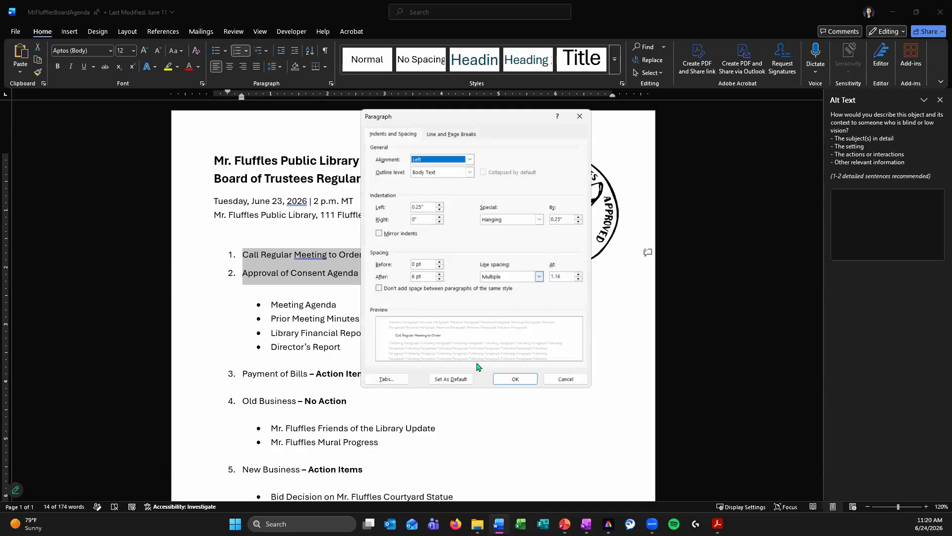
left_click(521, 381)
left_click(333, 273)
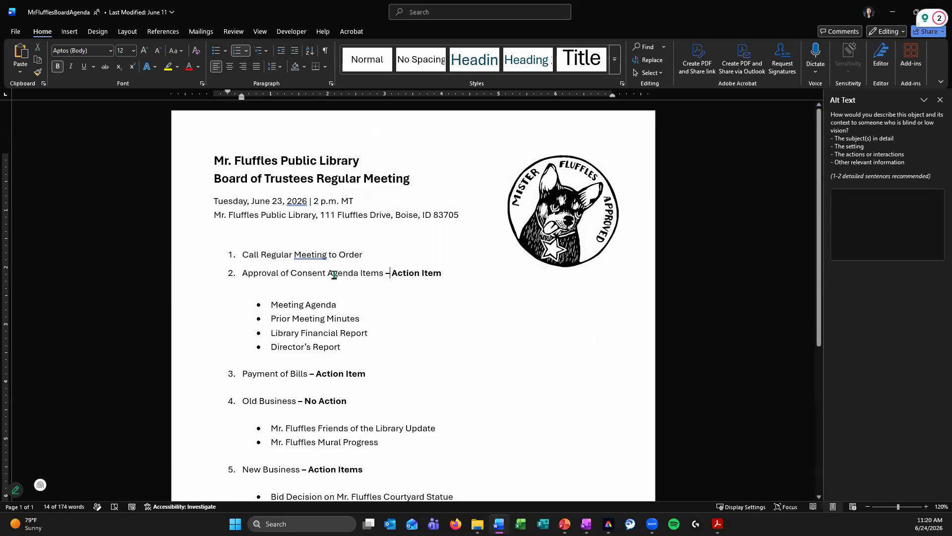
left_click(346, 260)
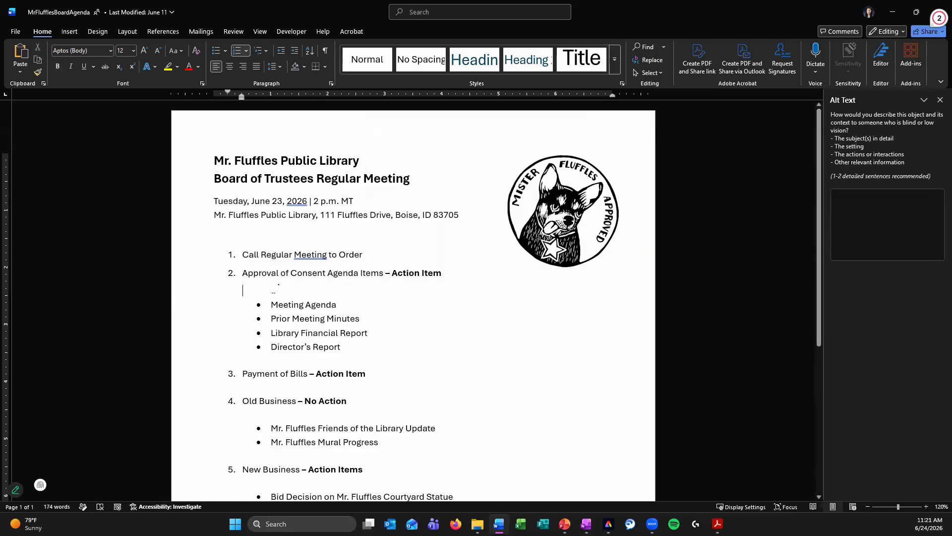
Return to the agenda PDF in Acrobat and delete the structure of the blank paragraph tags below Public Comment and Executive Session
left_click(889, 14)
scroll(387, 137, "down", 3)
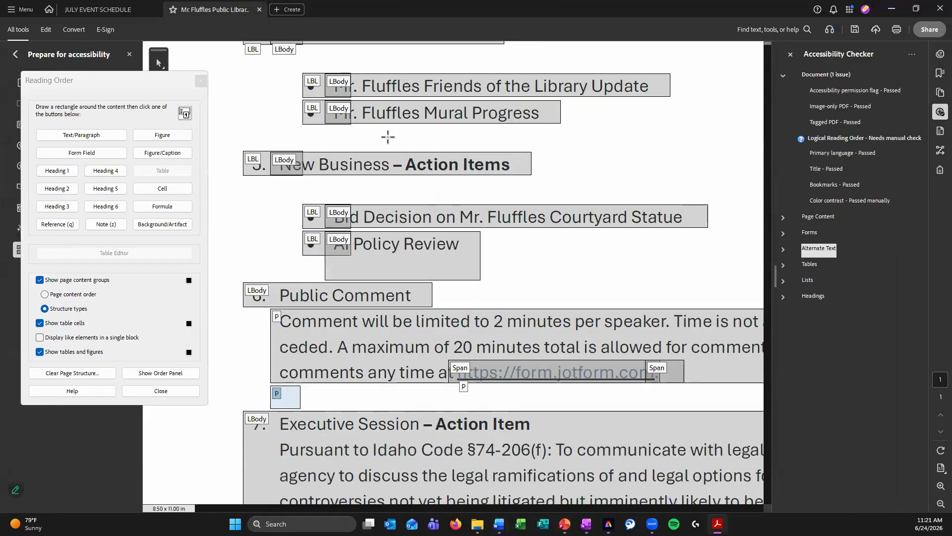
scroll(368, 192, "down", 4)
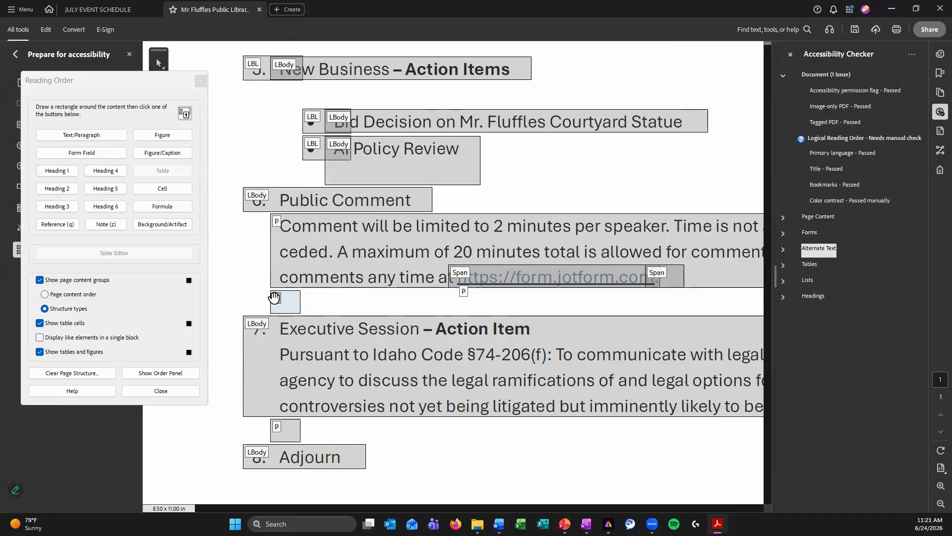
right_click(276, 297)
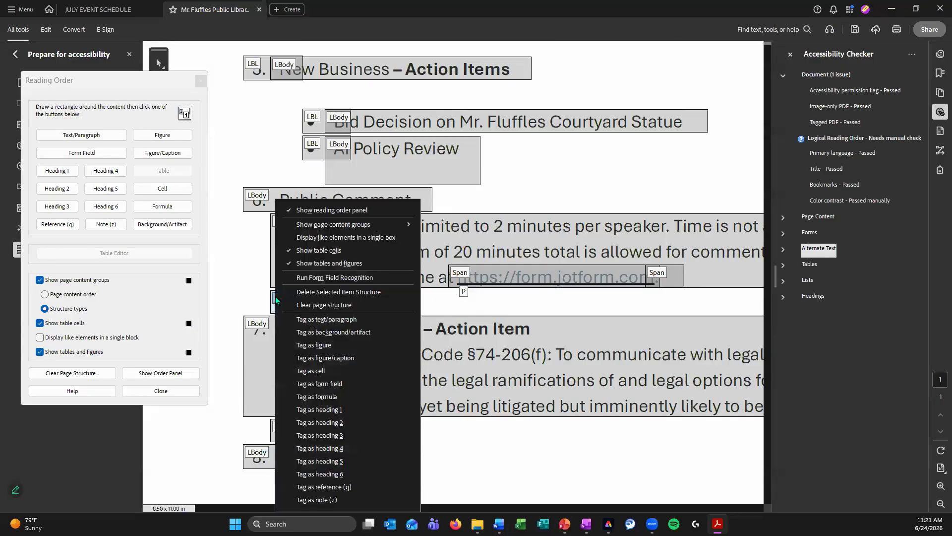
left_click(304, 291)
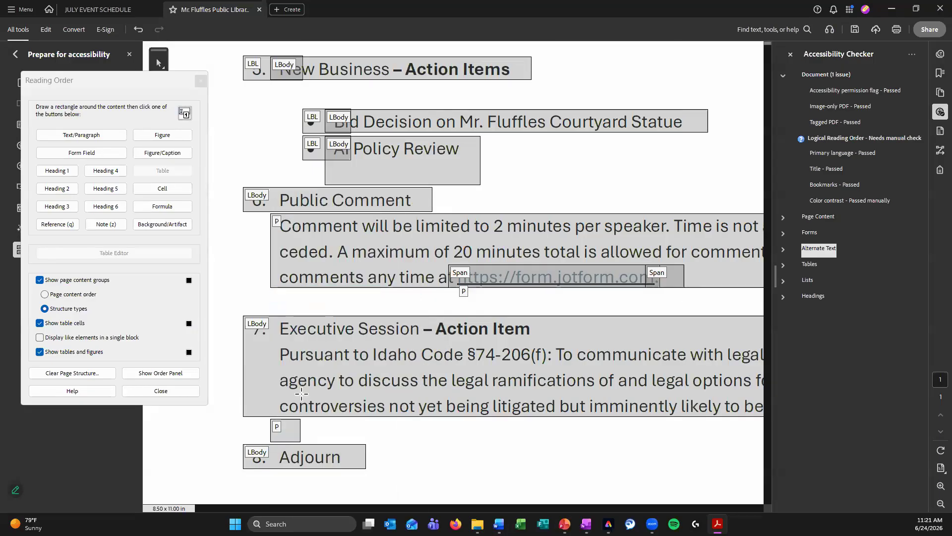
left_click(277, 425)
right_click(277, 425)
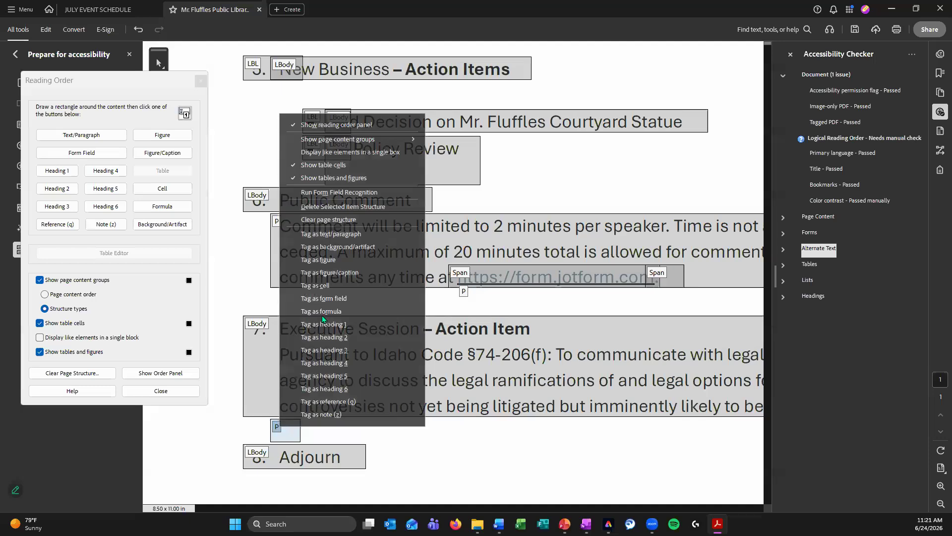
left_click(376, 210)
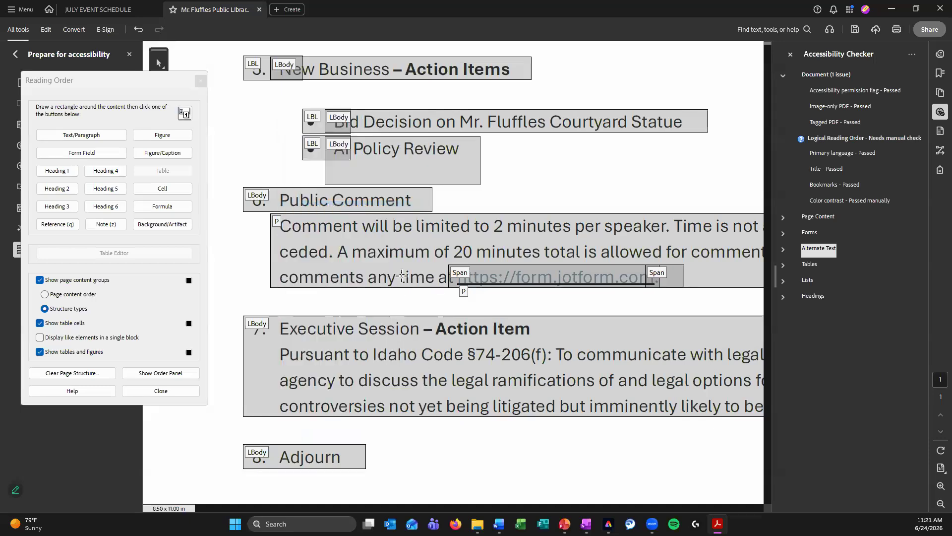
Close the Reading Order tool after reviewing the page's remaining tags, and save the PDF
scroll(398, 199, "down", 2)
scroll(320, 345, "up", 15)
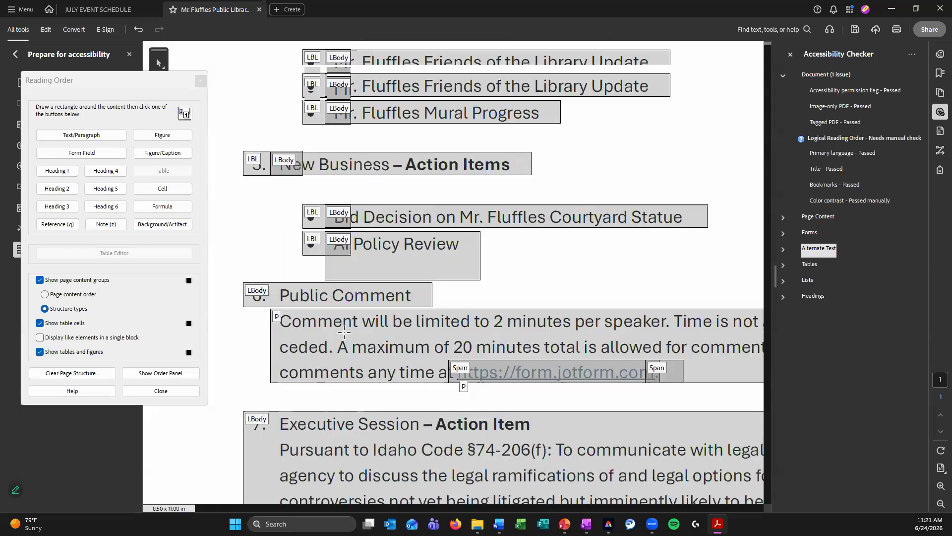
scroll(312, 239, "up", 3)
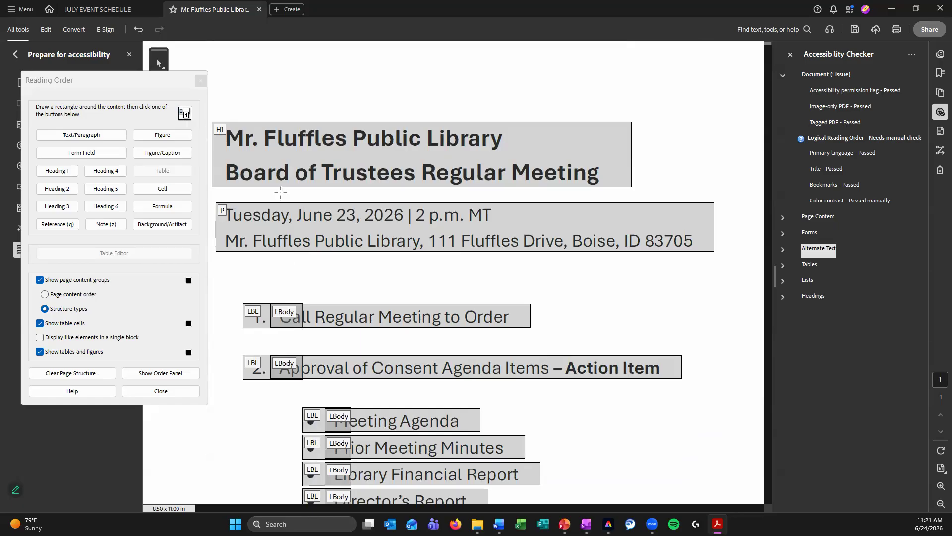
scroll(357, 221, "down", 2)
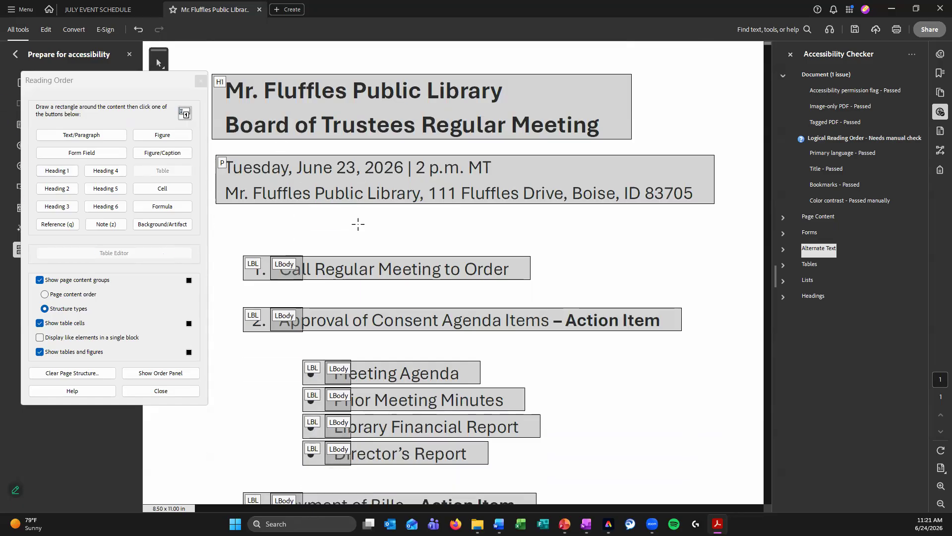
scroll(361, 220, "down", 8)
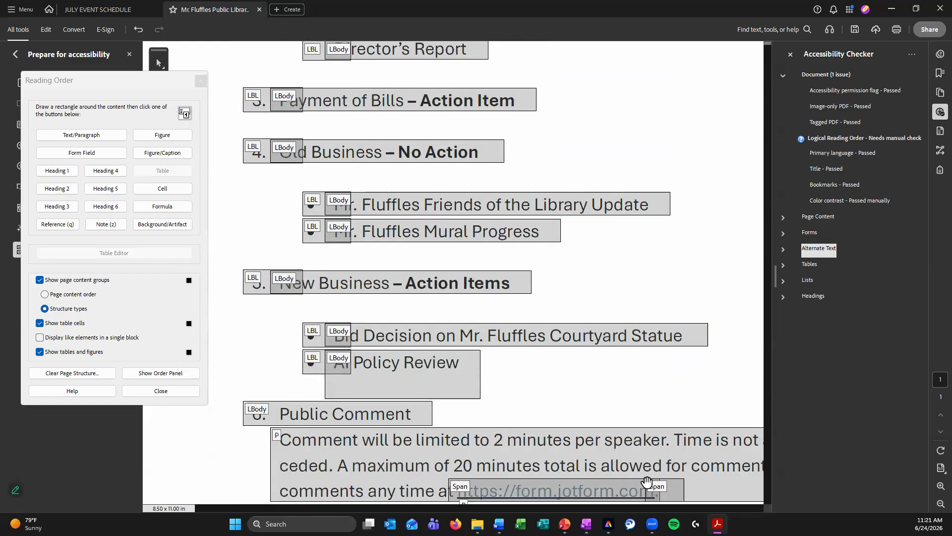
scroll(380, 377, "down", 1)
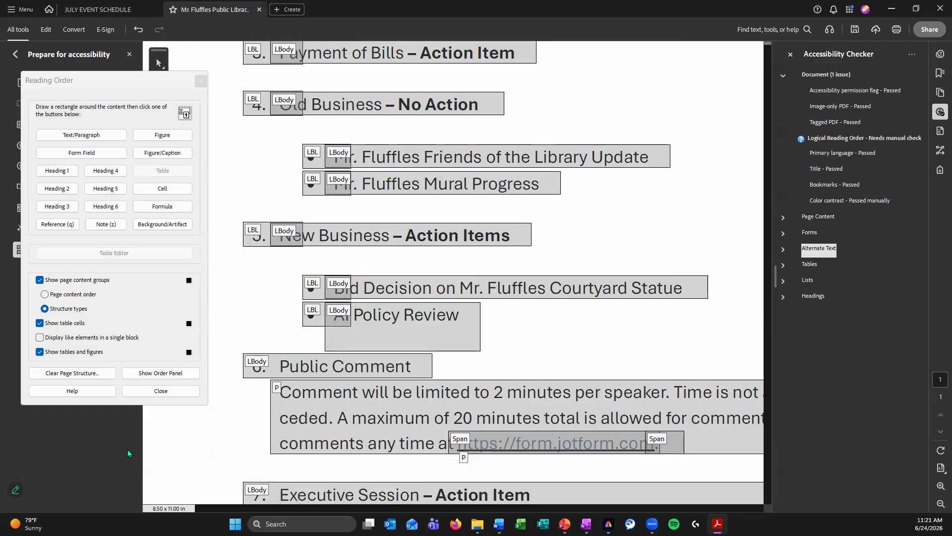
left_click(149, 391)
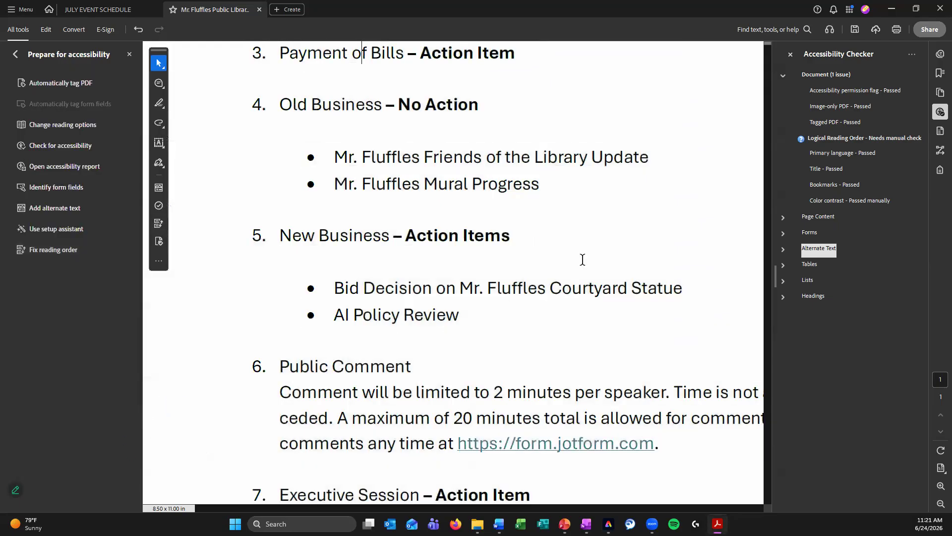
left_click(855, 30)
Open the accessibility tags tree, fit the page in view and check what the Document, Sect and H1 tags cover
left_click(930, 171)
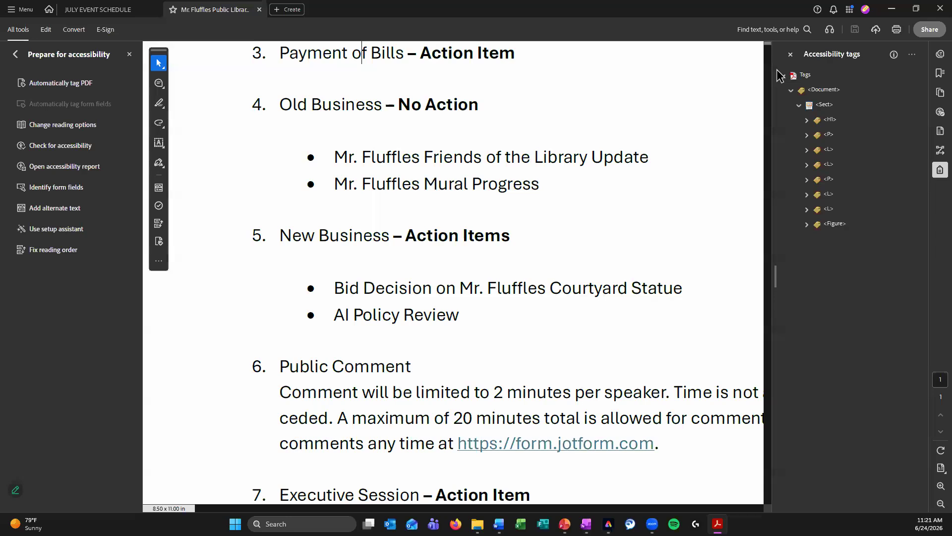
left_click(809, 75)
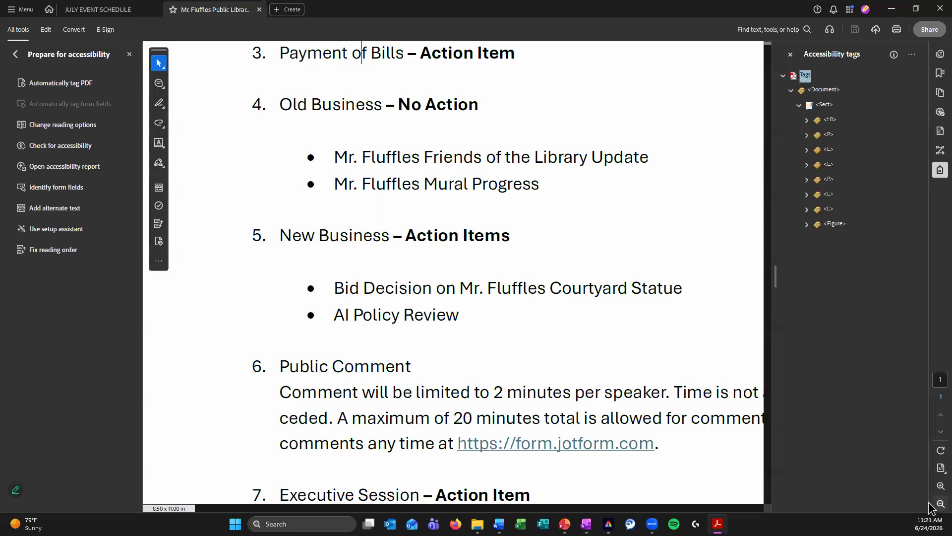
left_click(941, 503)
left_click(941, 503)
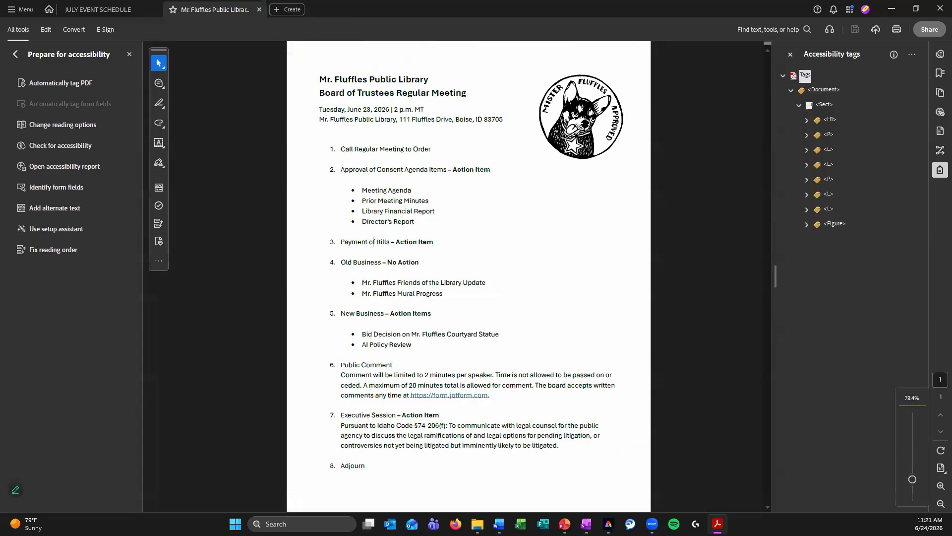
left_click(843, 90)
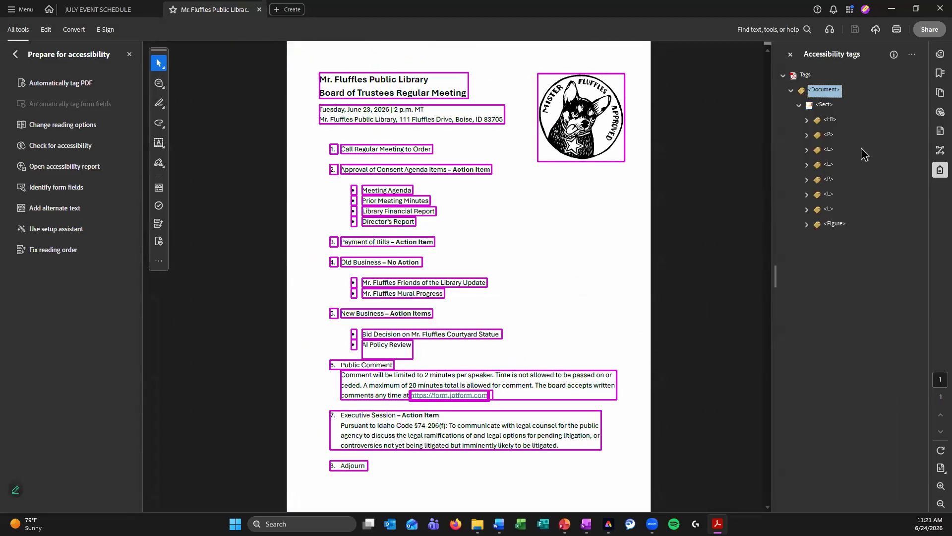
key("Down")
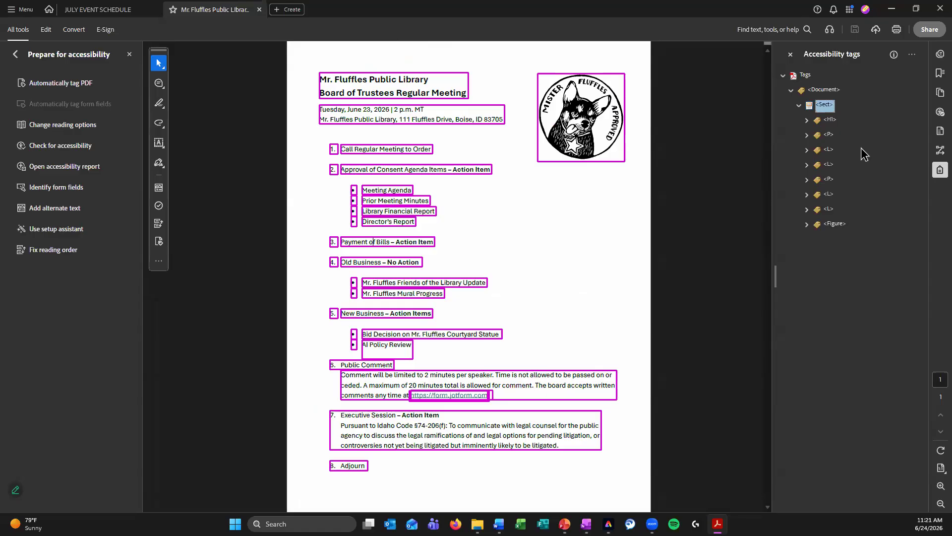
key("Down")
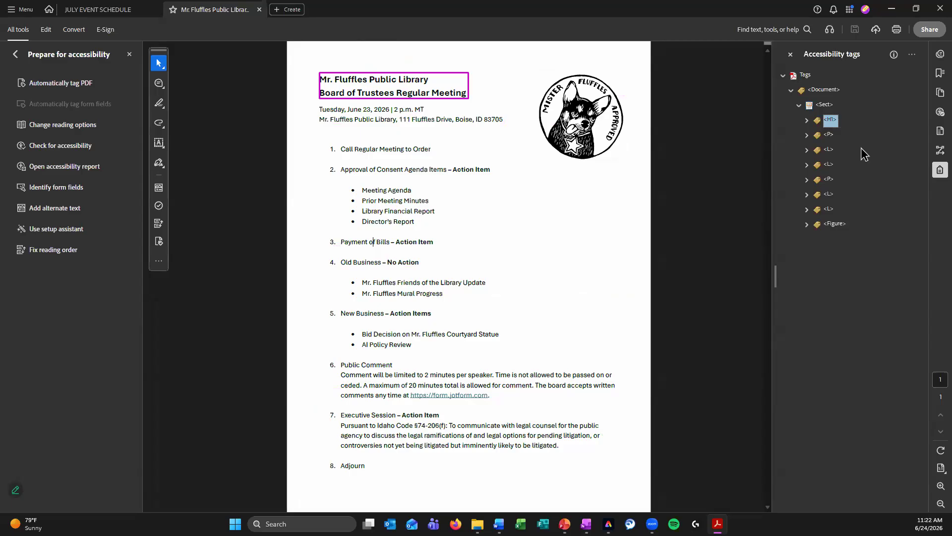
left_click(807, 121)
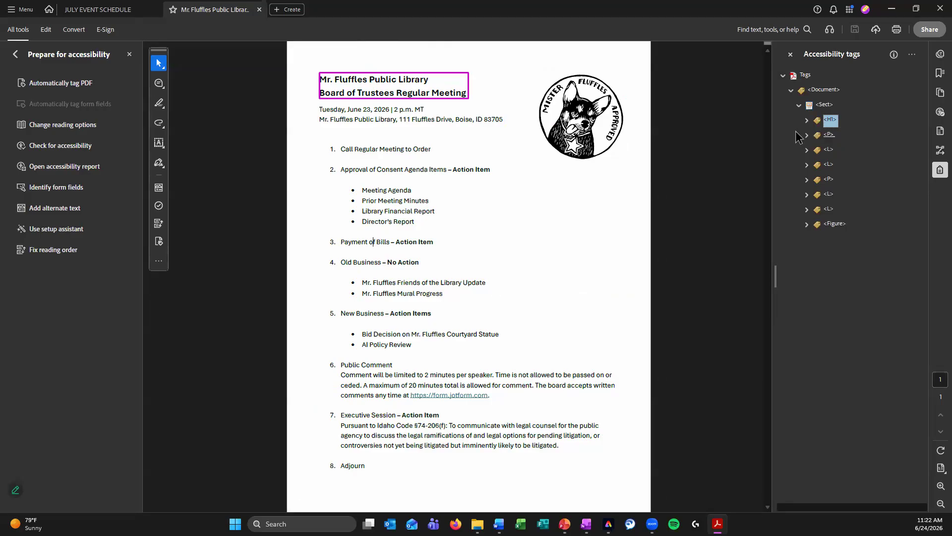
Check the paragraph tag for the meeting date and location, expanding it to inspect its content and collapsing it again
left_click(796, 136)
key("Down")
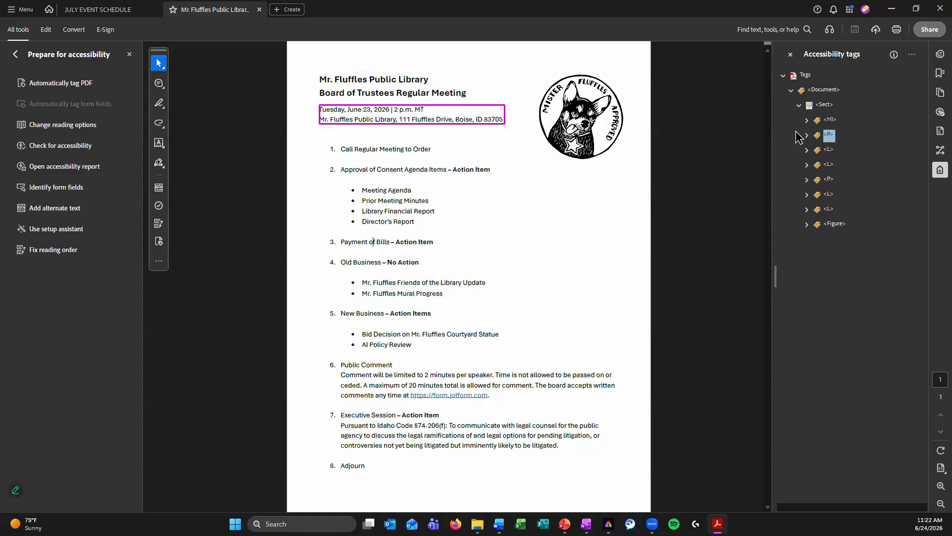
key("Down")
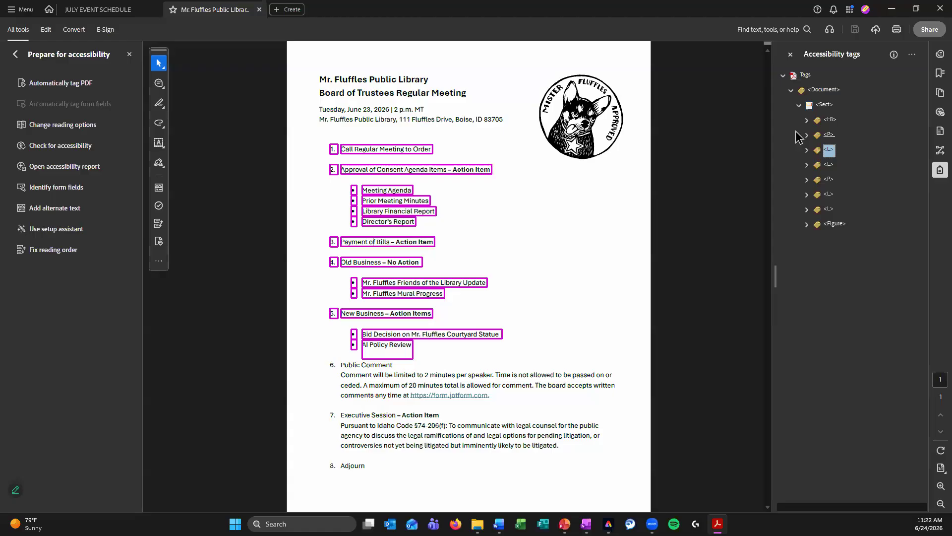
key("Up")
key("Right")
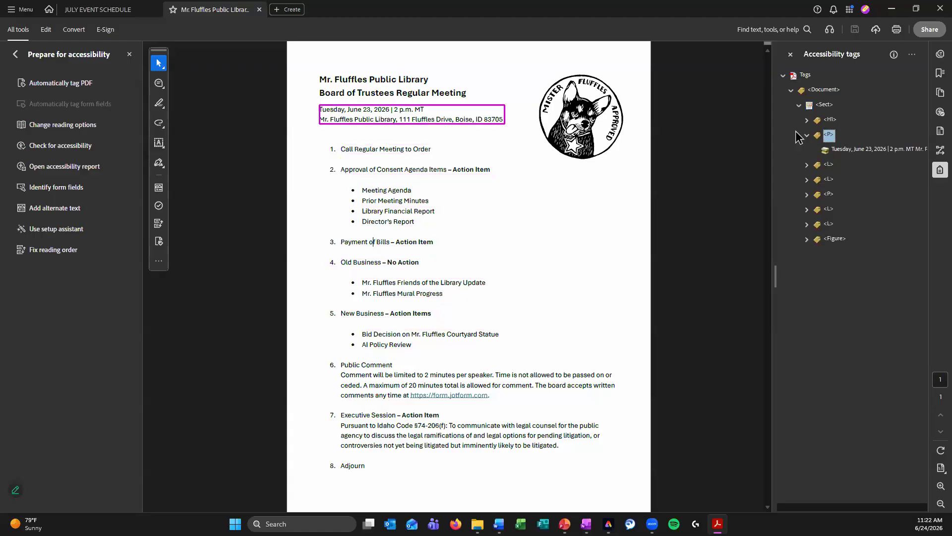
key("Up")
key("Down")
key("Down")
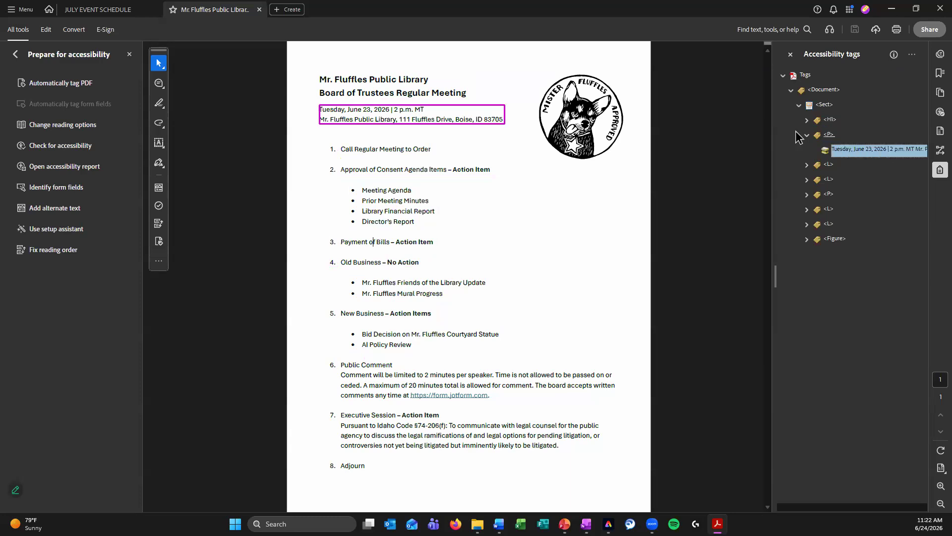
key("Up")
key("Left")
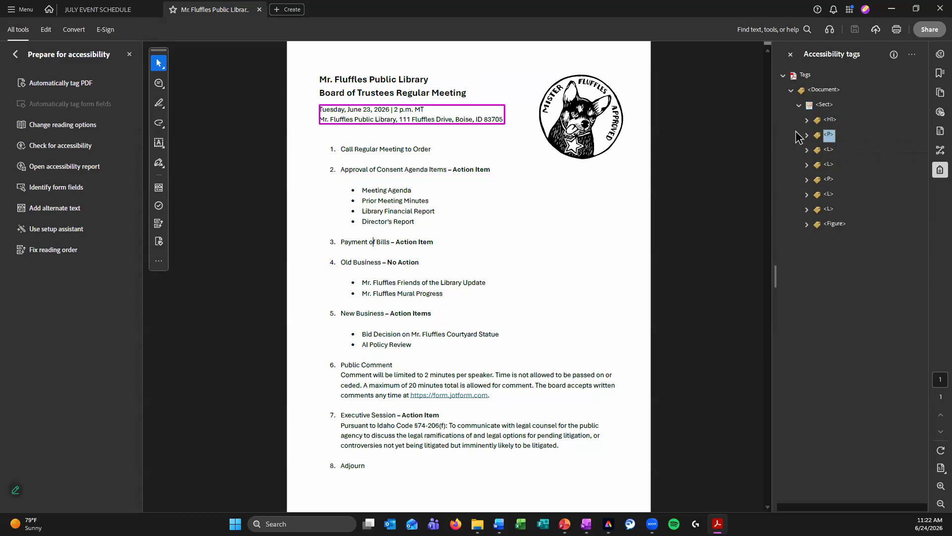
Expand the first list tag and step through its list items, starting with Call Regular Meeting to Order, to check what each covers
key("Down")
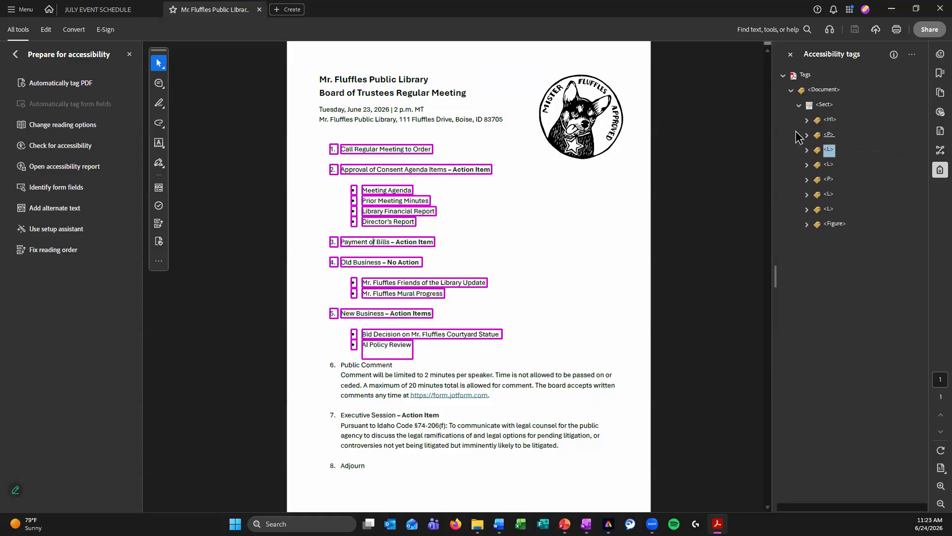
key("Right")
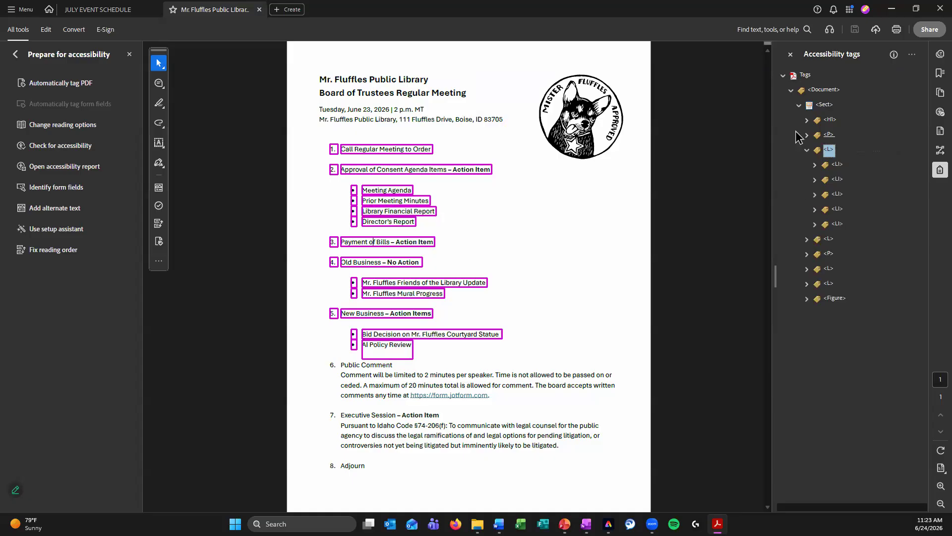
key("Down")
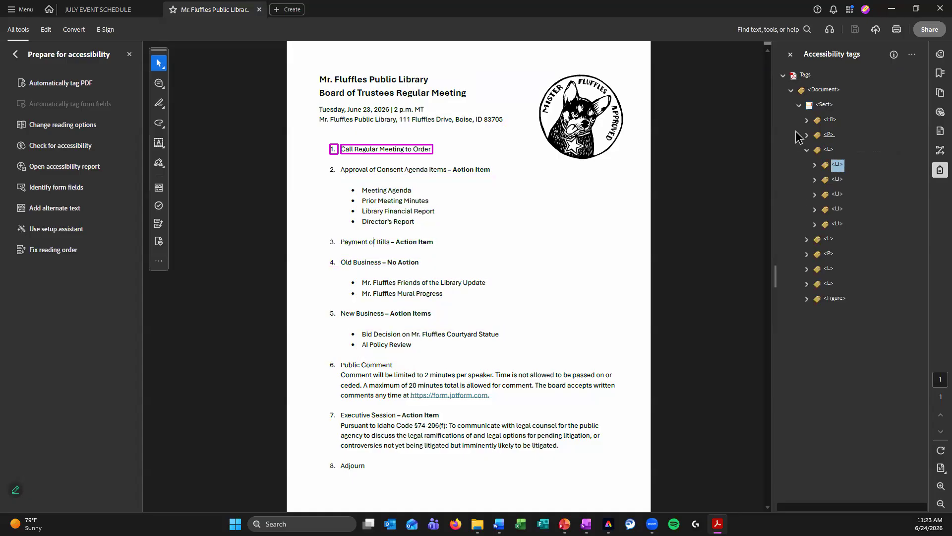
key("Down")
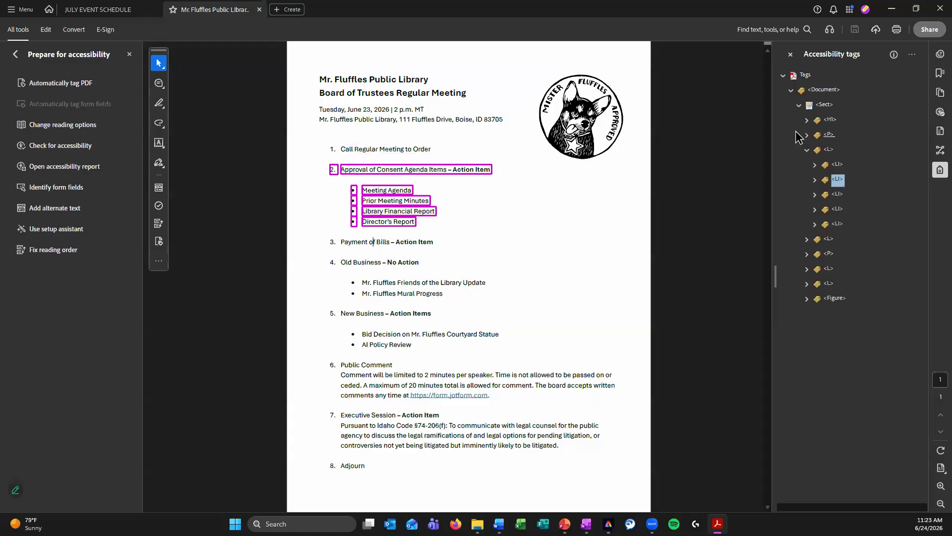
key("Up")
key("Down")
key("Down")
key("Down")
key("Down")
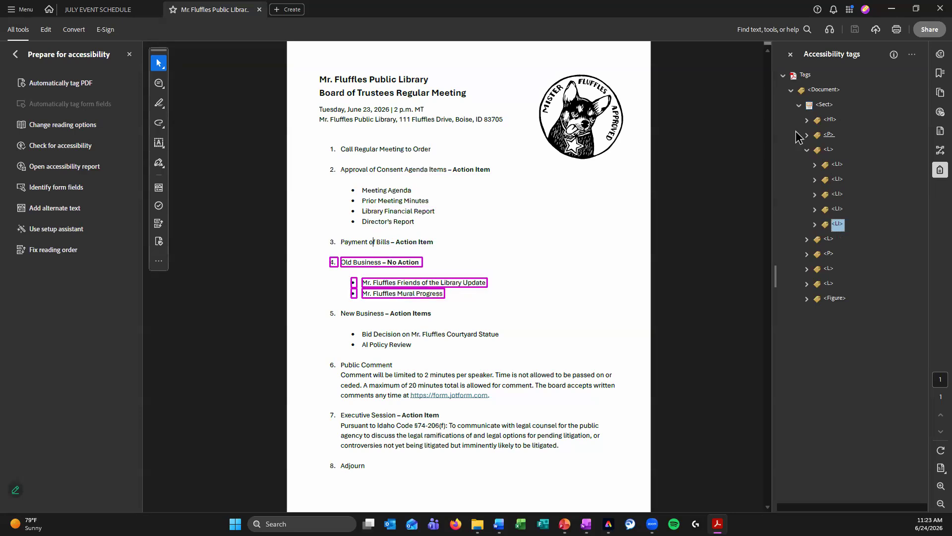
Return to the list item tag for Call Regular Meeting to Order and expand it to check its label and body tags
key("Up")
key("Up")
key("Up")
key("Up")
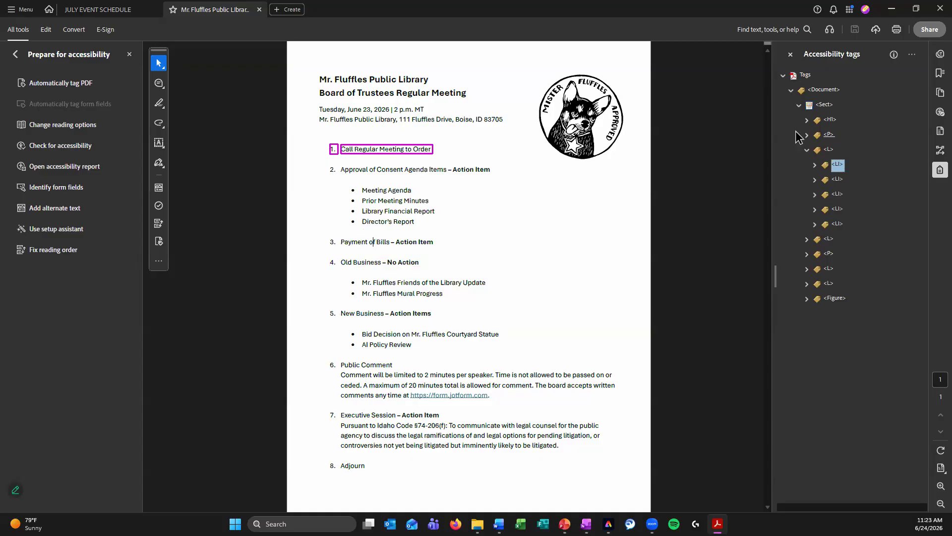
key("Right")
key("Down")
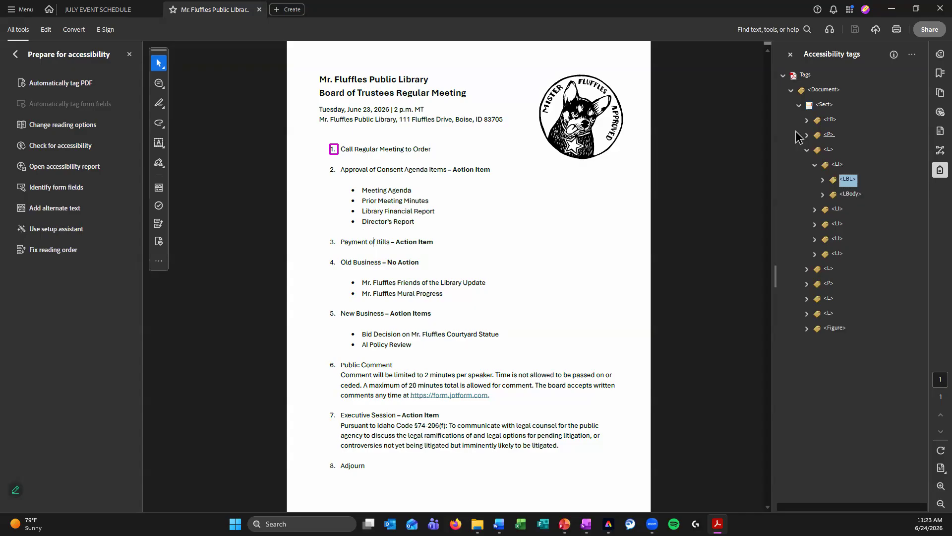
key("Down")
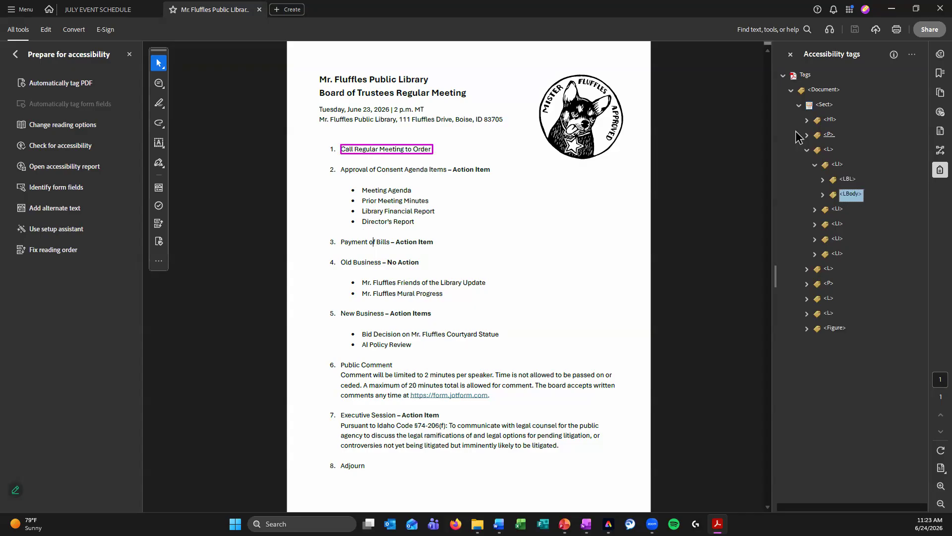
Expand the LBL and LBody tags of Call Regular Meeting to Order to inspect the content inside each
key("Up")
key("Right")
key("Down")
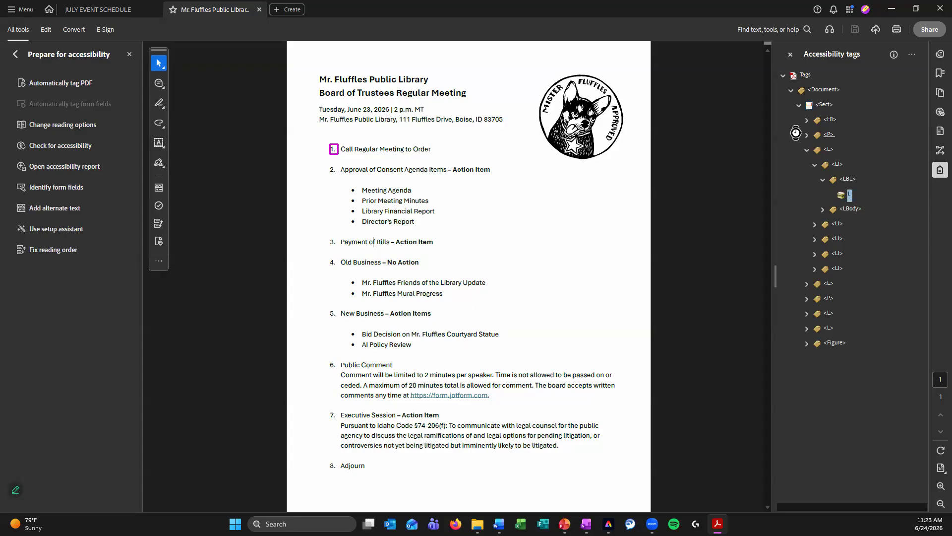
key("Down")
key("Right")
key("Down")
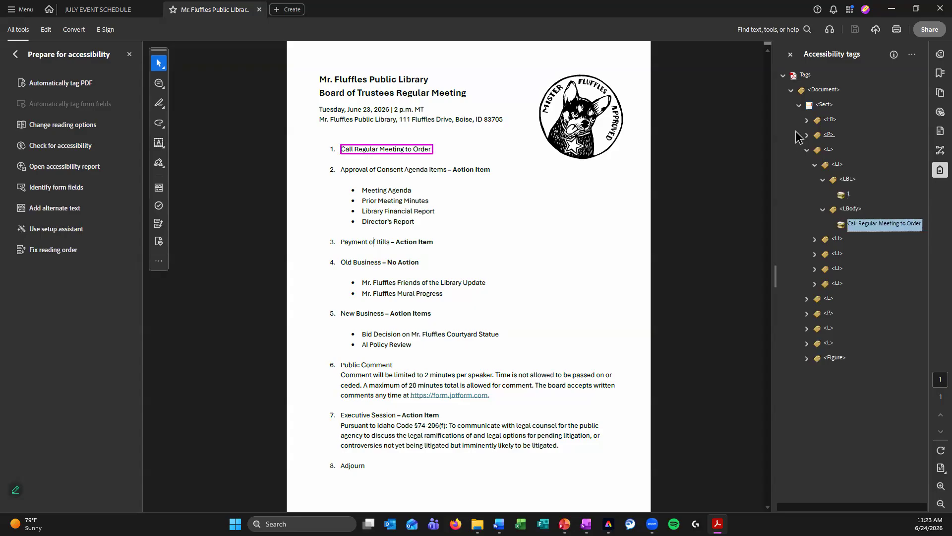
Compare the first list item's LBL and LBody tags again, checking what each one covers on the page
key("Up")
key("Up")
key("Up")
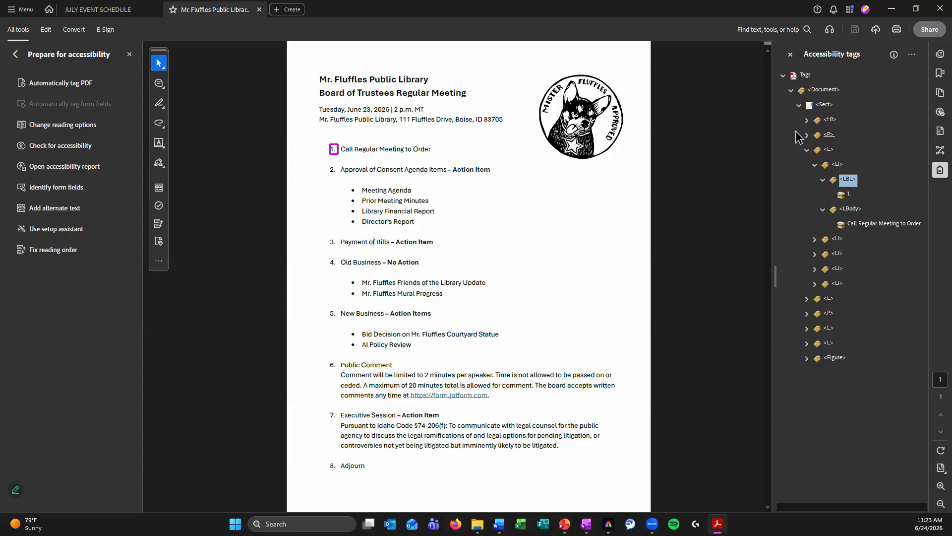
key("Down")
key("Down")
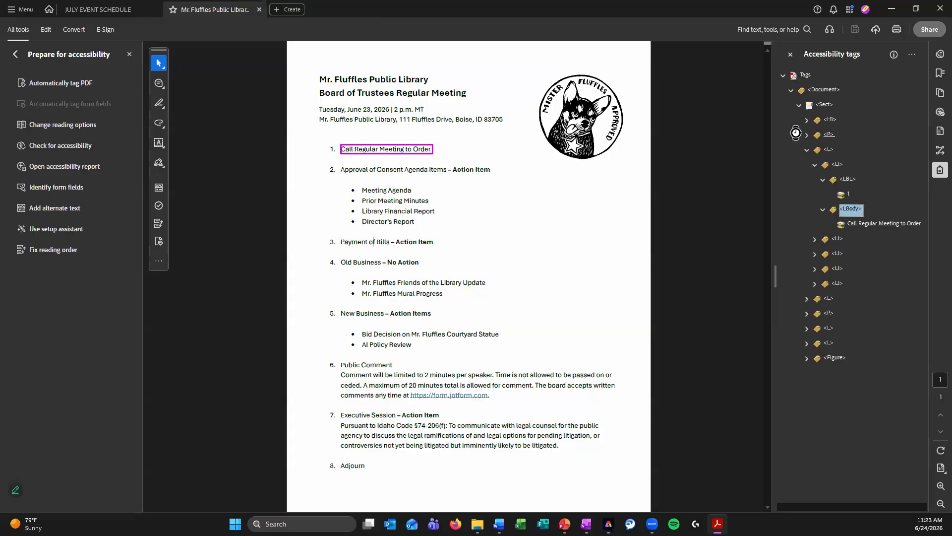
key("Down")
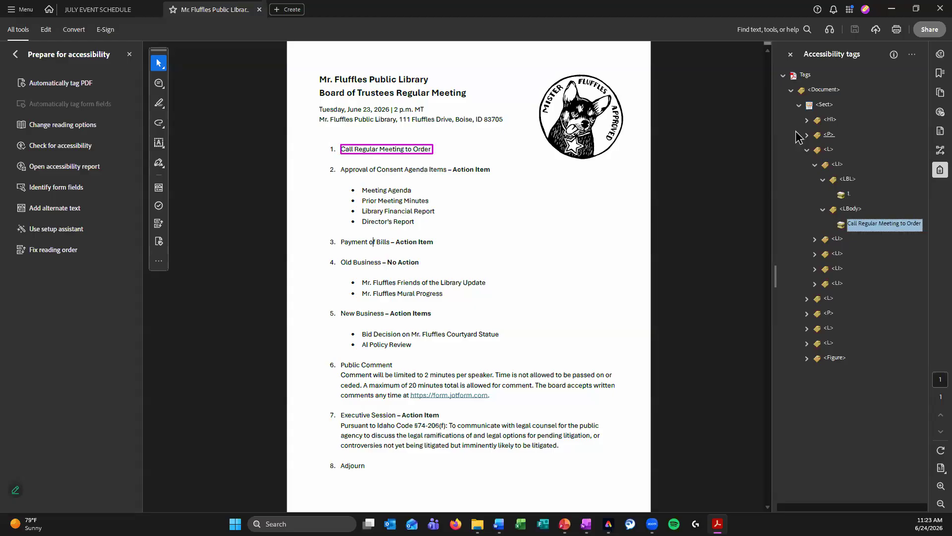
Collapse the LBody and LBL tags of the Call Regular Meeting to Order list item
key("Up")
key("Left")
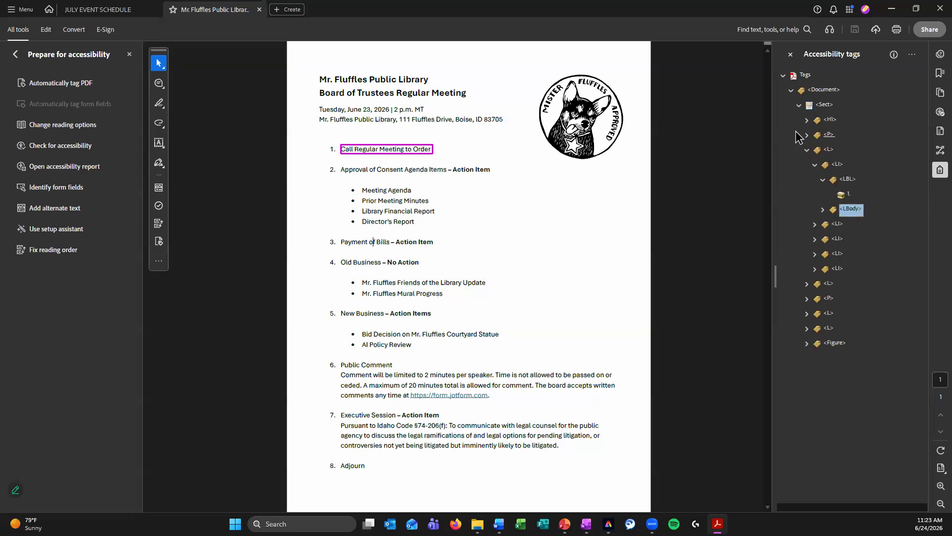
key("Up")
key("Up")
key("Left")
Expand the Approval of Consent Agenda Items list item and check its LBL content, collapsing the label again before checking the LBody
key("Down")
key("Down")
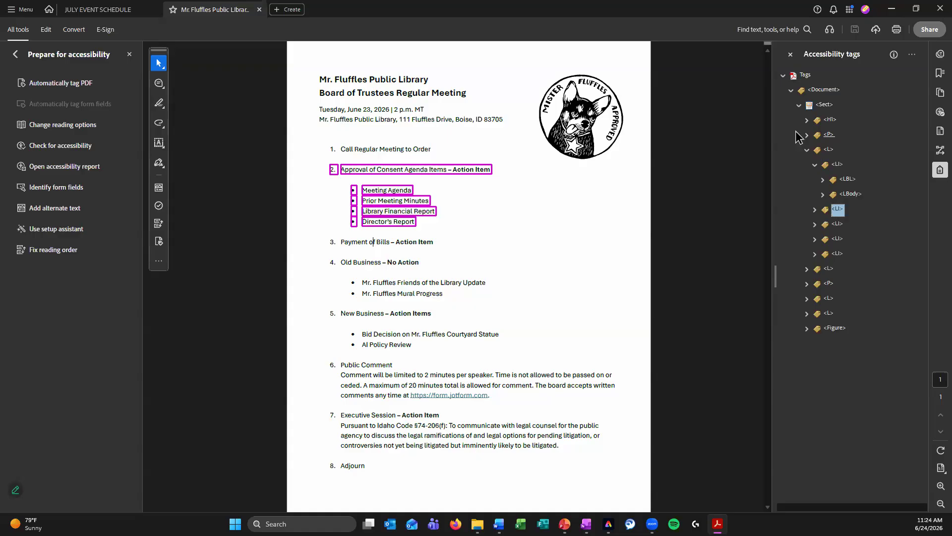
key("Right")
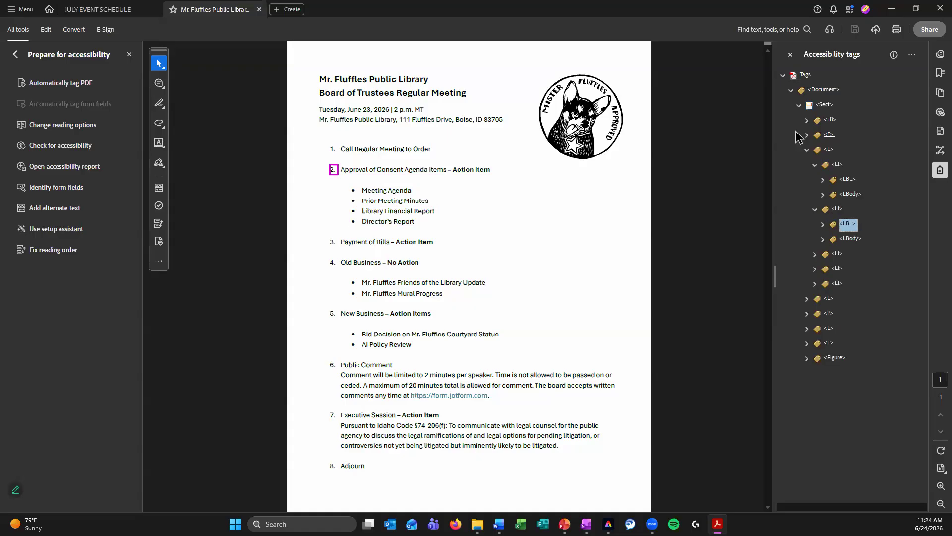
key("Down")
key("Right")
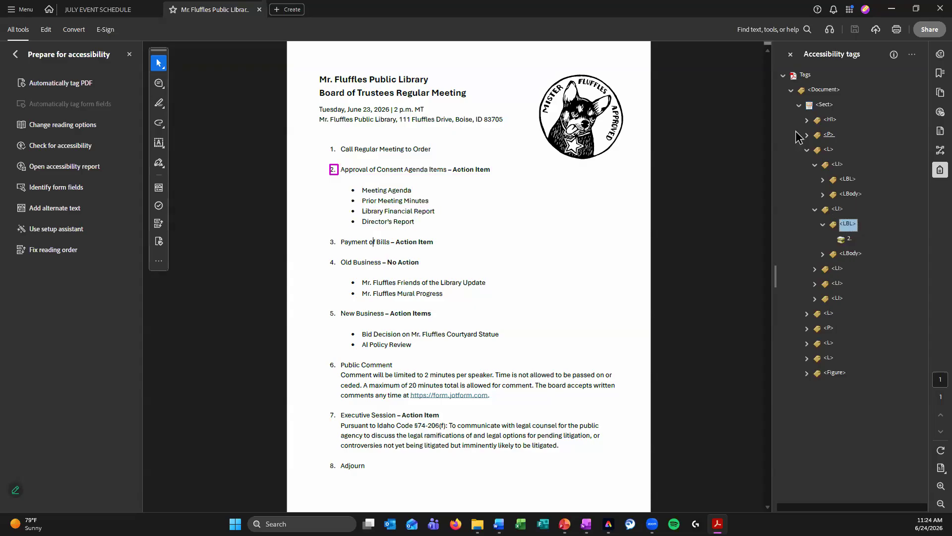
key("Left")
key("Down")
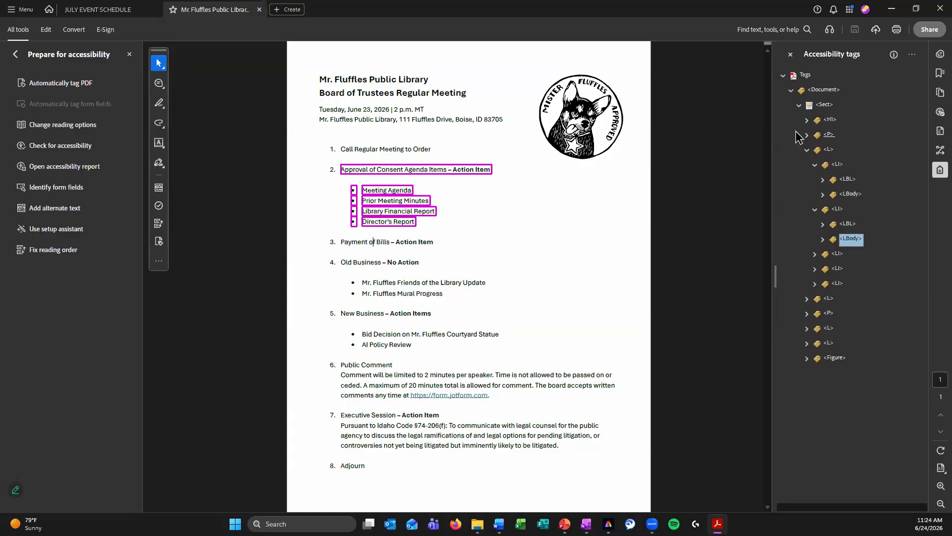
Expand the LBody of Approval of Consent Agenda Items and its nested list, and check the heading text and bullet item tags
key("Right")
key("Down")
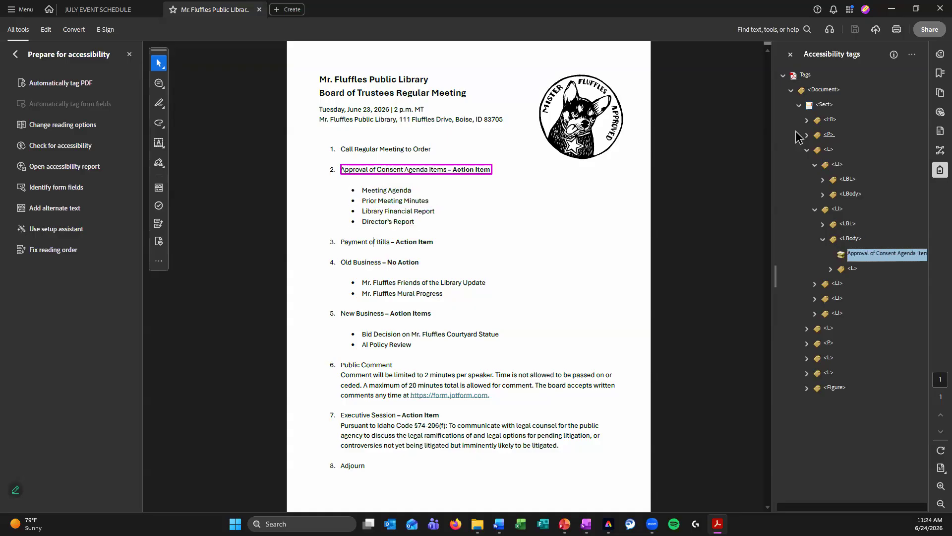
key("Down")
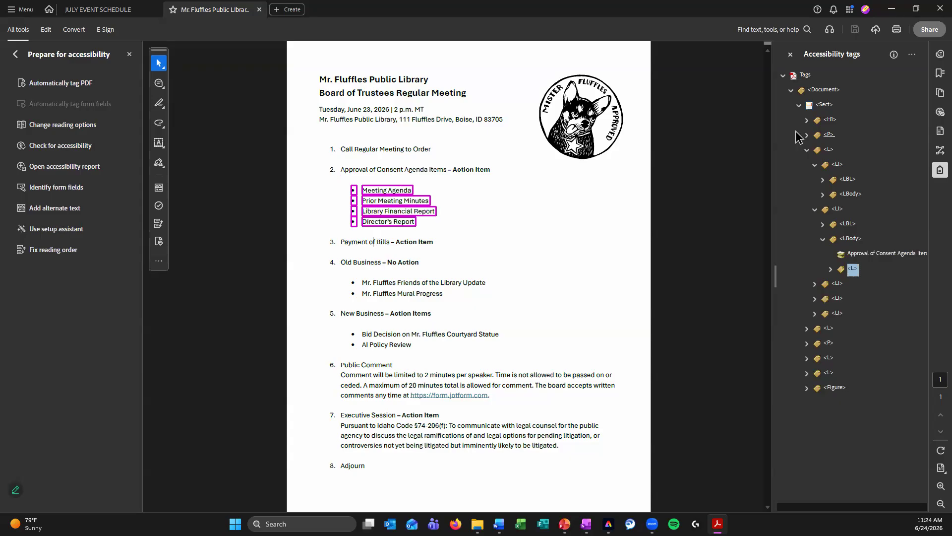
key("Right")
key("Down")
key("Down")
key("Down")
key("Down")
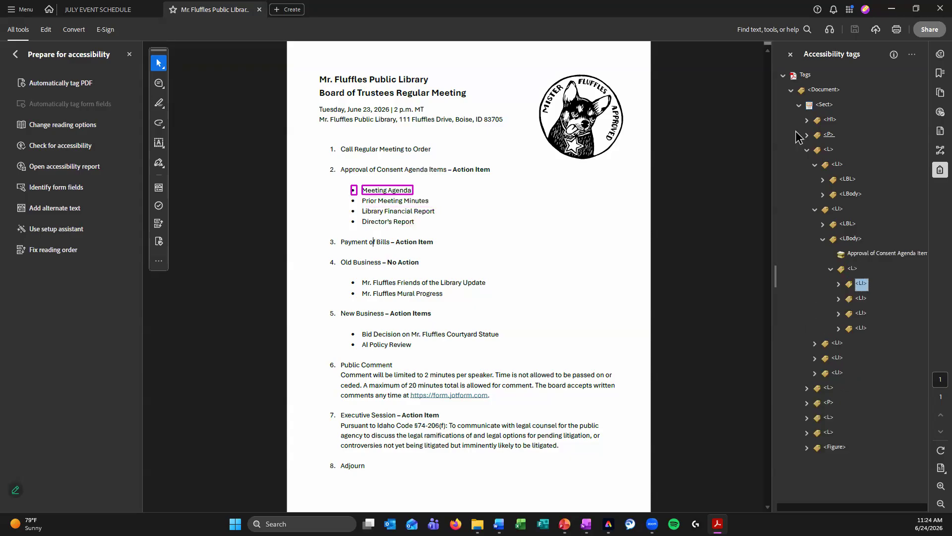
key("Up")
key("Up")
key("Up")
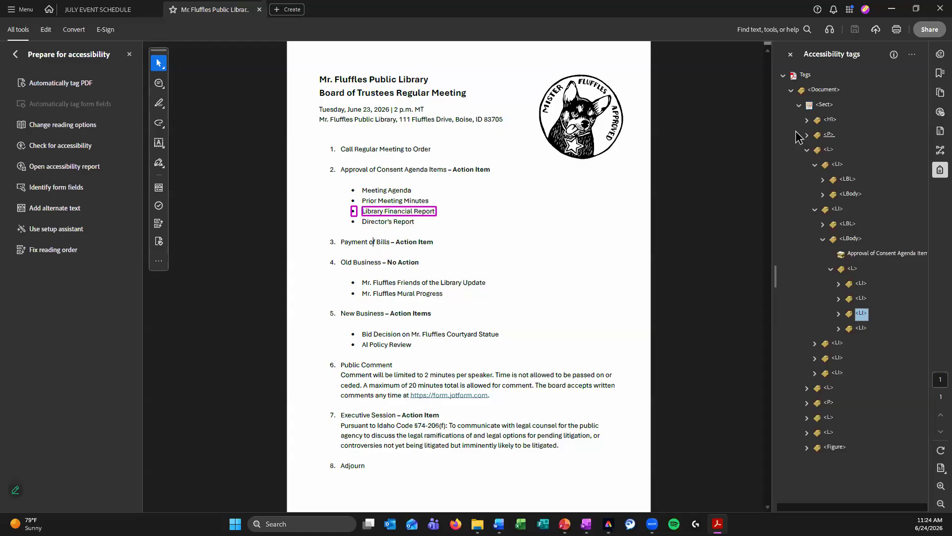
Expand the four nested list item tags, from Meeting Agenda to Director's Report, to show their label and body tags
key("Right")
key("Down")
key("Down")
key("Down")
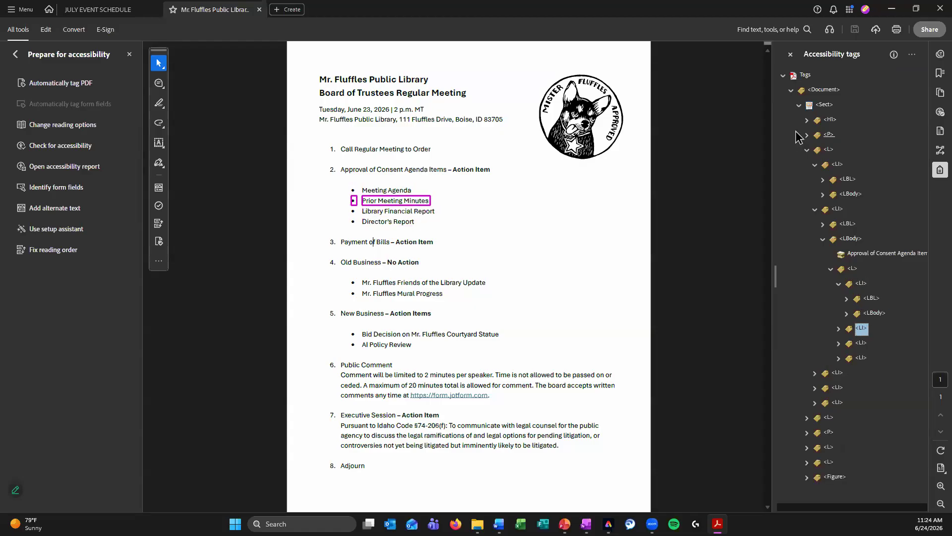
key("Right")
key("Down")
key("Down")
key("Down")
key("Right")
key("Down")
key("Down")
key("Down")
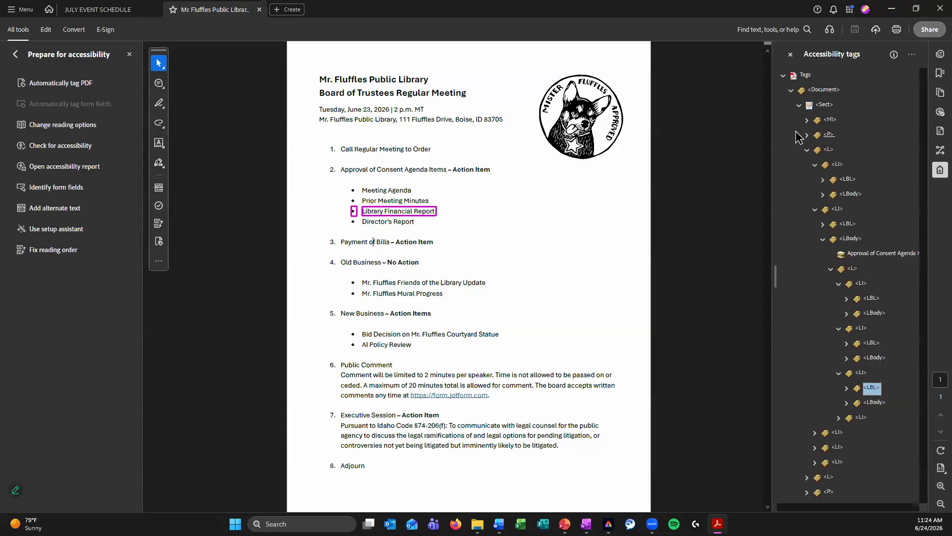
key("Right")
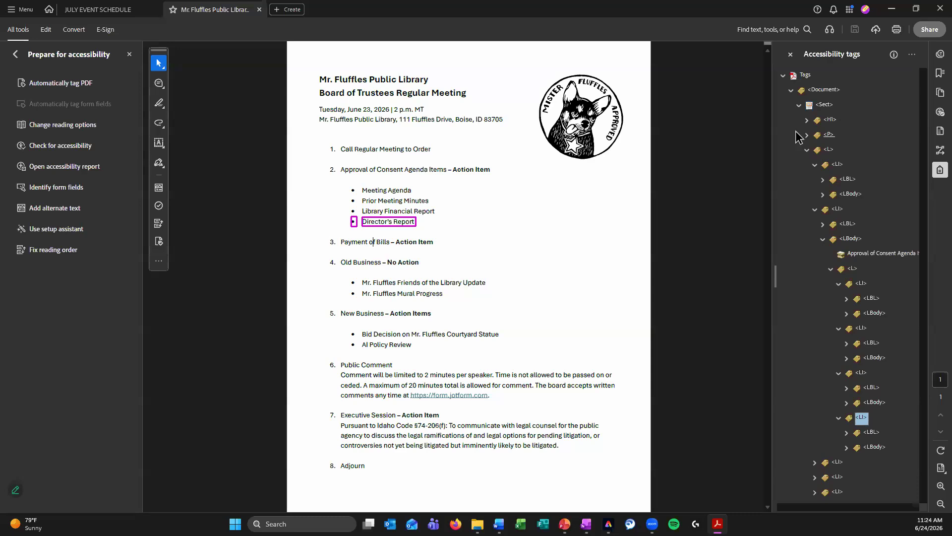
Go back up through the expanded consent agenda bullet tags to the Meeting Agenda list item
key("Up")
key("Up")
key("Up")
key("Up")
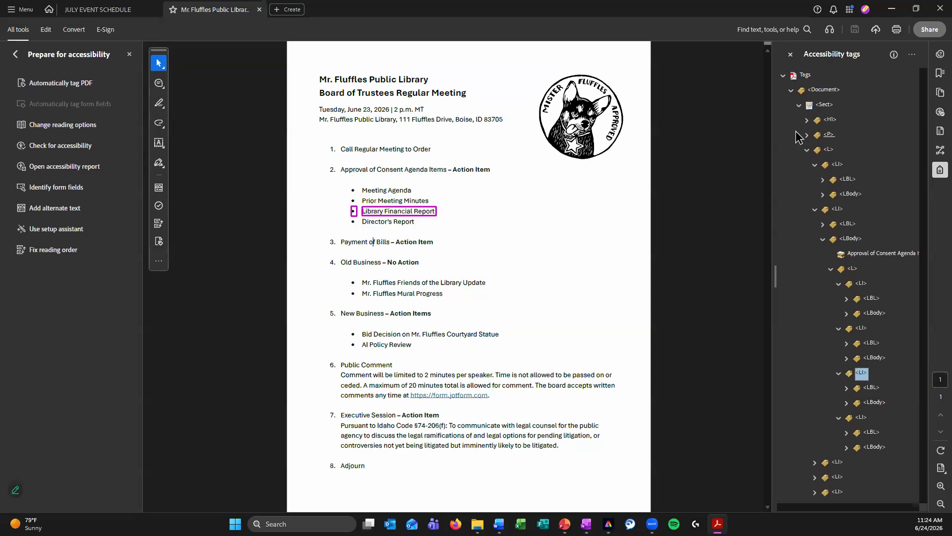
key("Up")
key("Up")
key("Up")
key("Up")
key("Up")
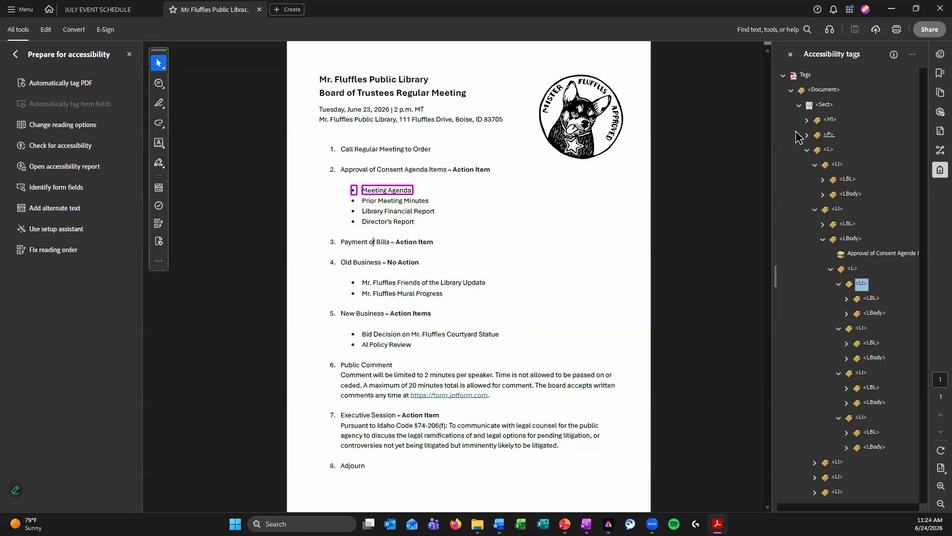
Step down through the LBL and LBody tags of all four consent agenda bullets to verify their reading order
key("Down")
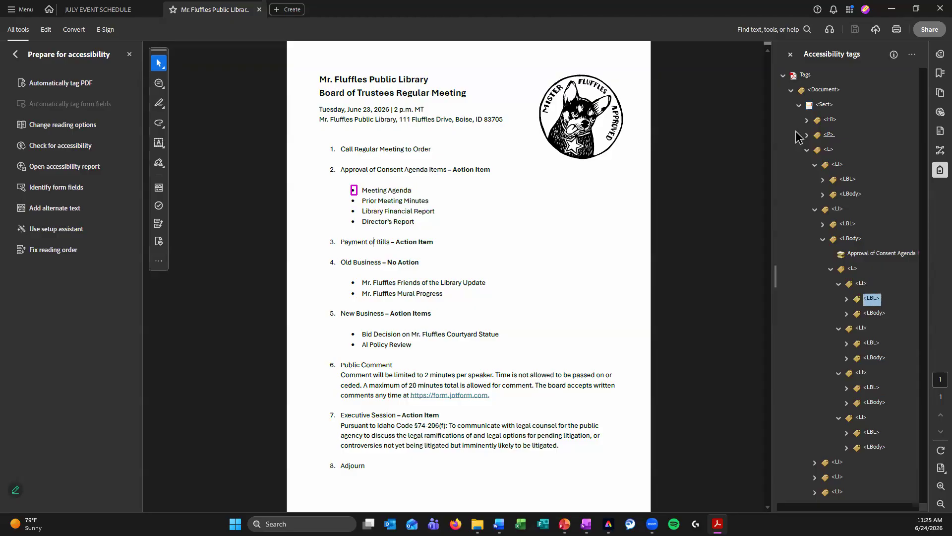
key("Down")
key("Down")
key("Down")
key("Down")
key("Down")
key("Down")
key("Down")
key("Down")
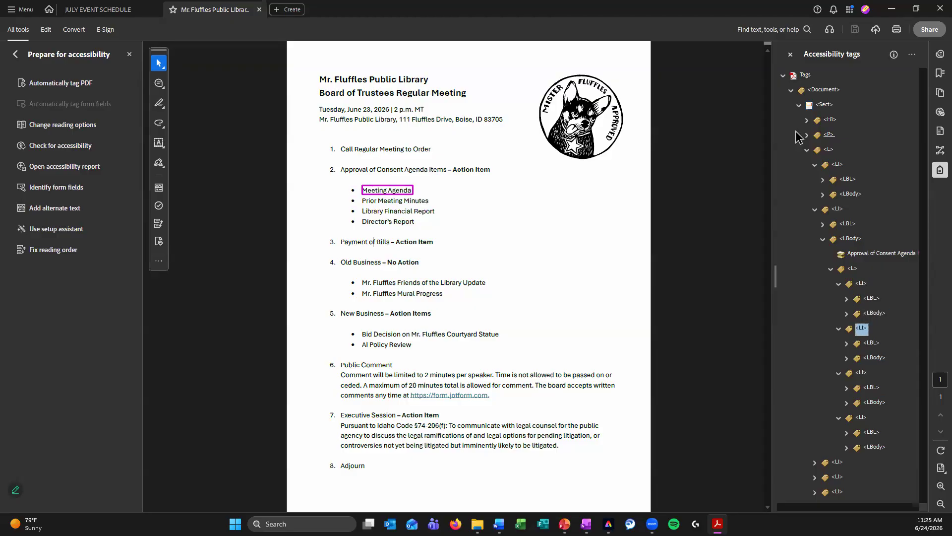
key("Down")
key("Down")
key("Down")
key("Down")
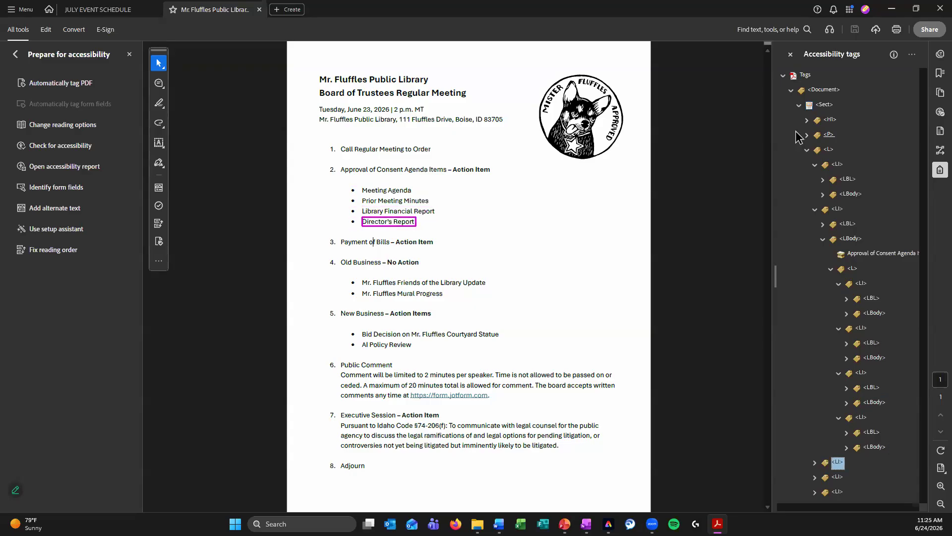
Expand the Payment of Bills list item and check its label and body tags
key("Up")
key("Right")
key("Down")
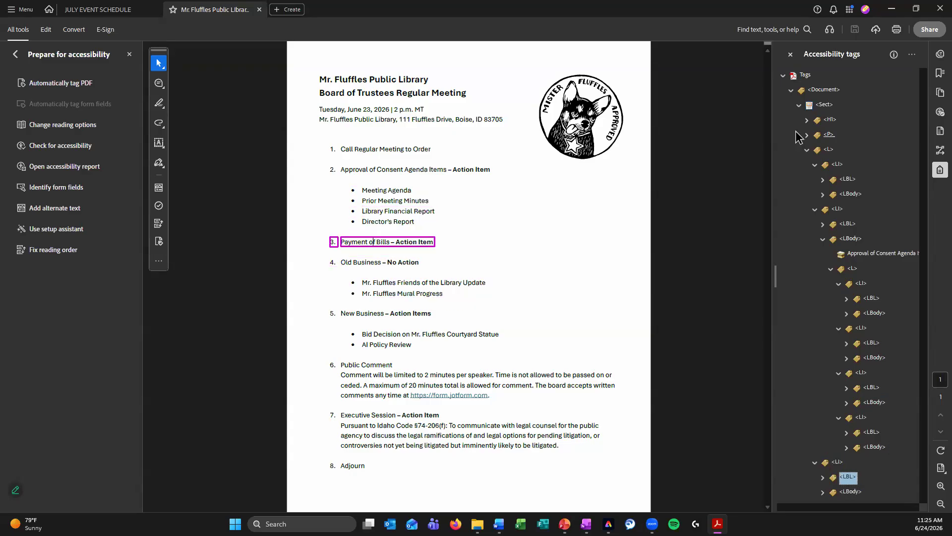
key("Down")
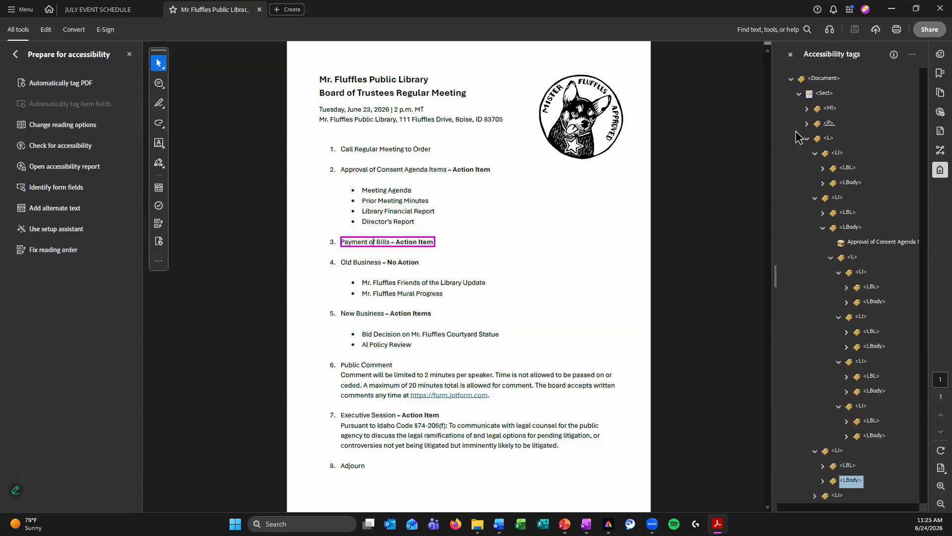
Expand the Old Business list item and its LBody, checking the number label and the heading text
key("Down")
key("Right")
key("Down")
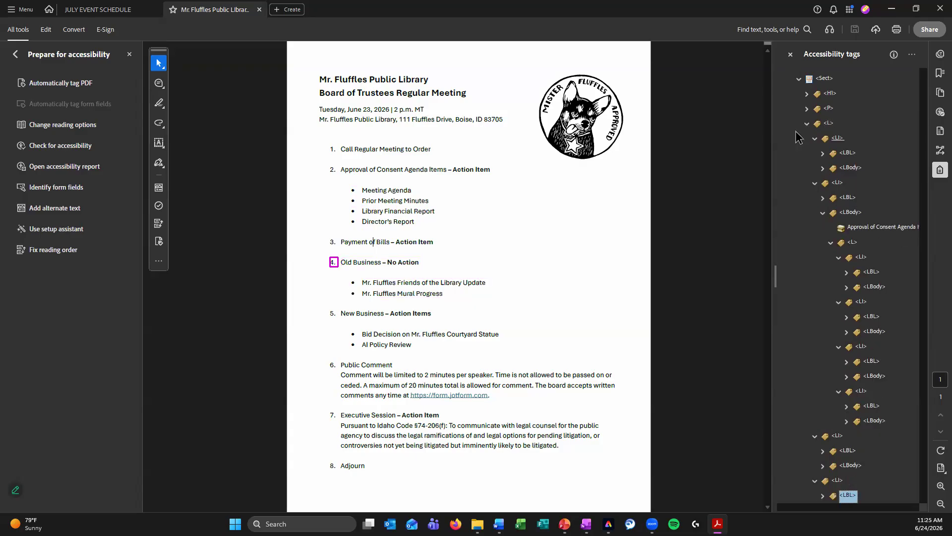
key("Down")
key("Right")
key("Down")
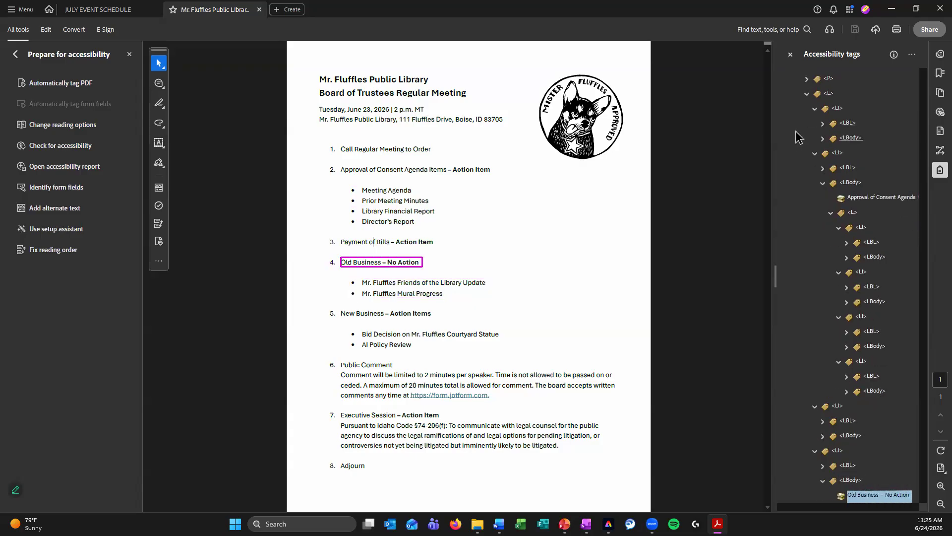
Expand the nested list under Old Business and both its bullet items, checking the LBL and LBody tags of each
key("Down")
key("Right")
key("Down")
key("Down")
key("Up")
key("Down")
key("Up")
key("Right")
key("Down")
key("Down")
key("Down")
key("Down")
key("Right")
key("Down")
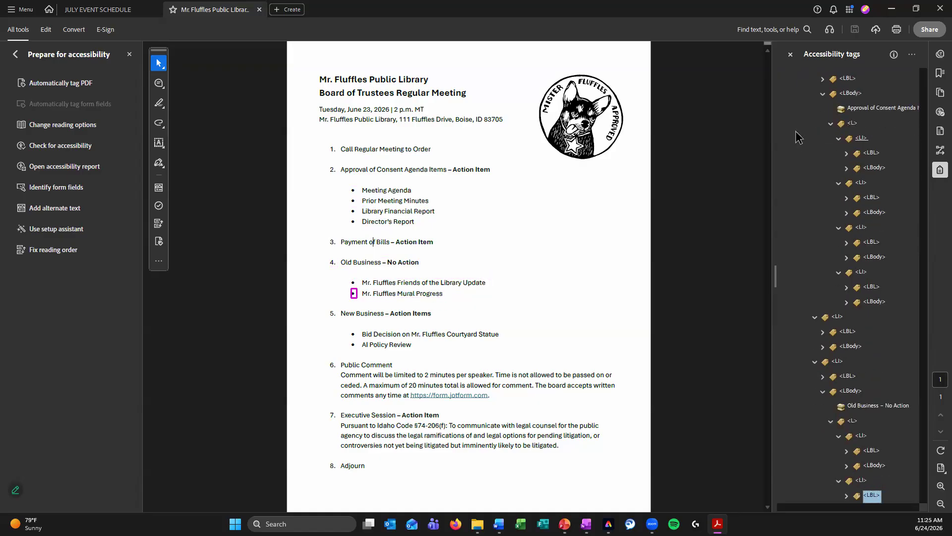
key("Down")
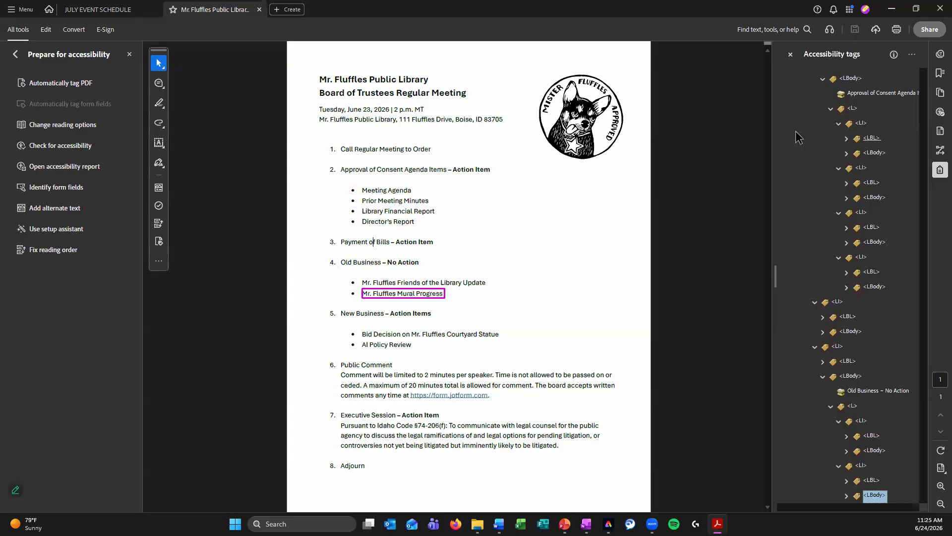
Recheck the Old Business bullets from Mr. Fluffles Mural Progress back up through the nested list to the parent LBody
key("Up")
key("Up")
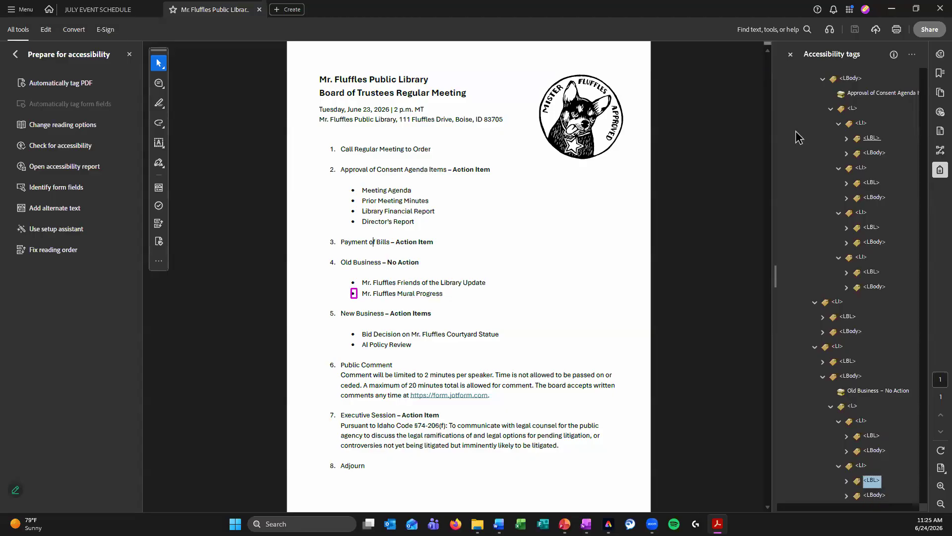
key("Up")
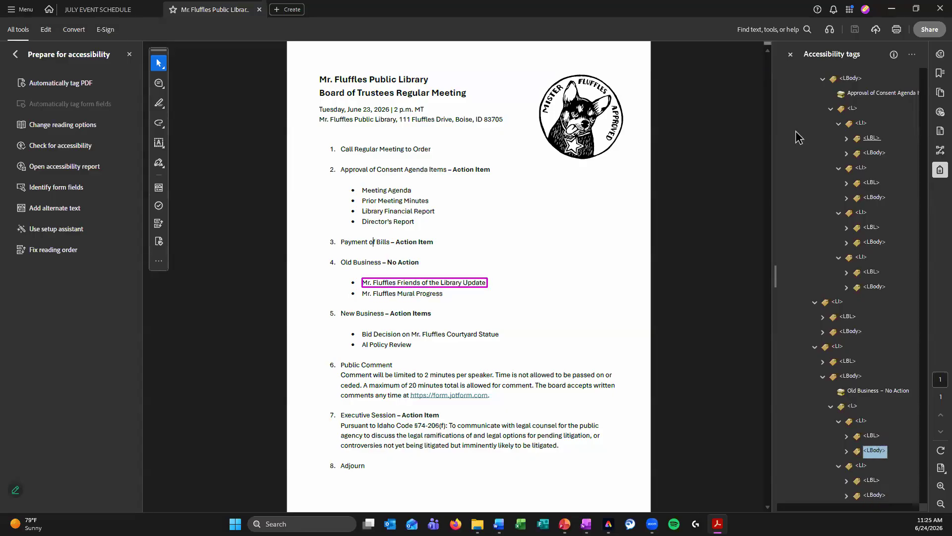
key("Up")
key("Up")
key("Up")
key("Up")
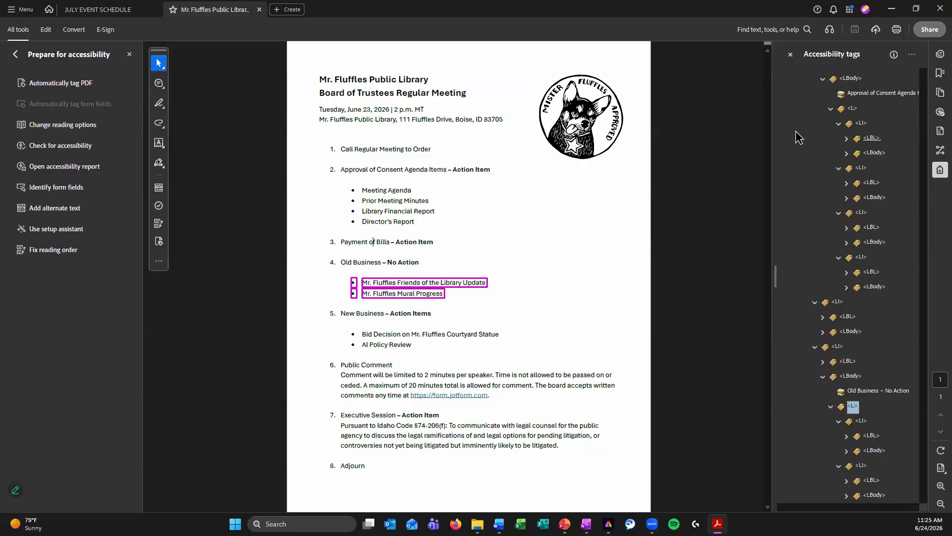
key("Up")
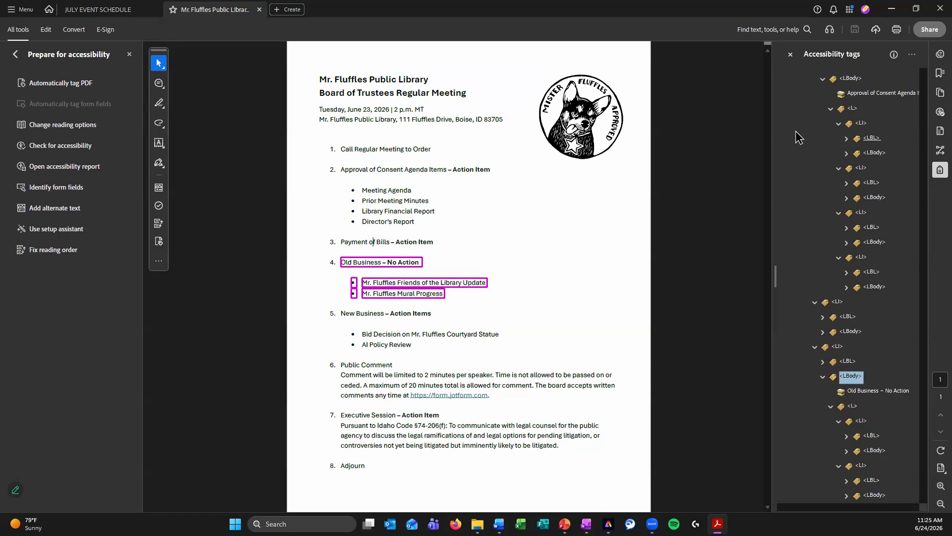
Collapse the Old Business list item in the tags tree and go back to the Payment of Bills item
key("Up")
key("Up")
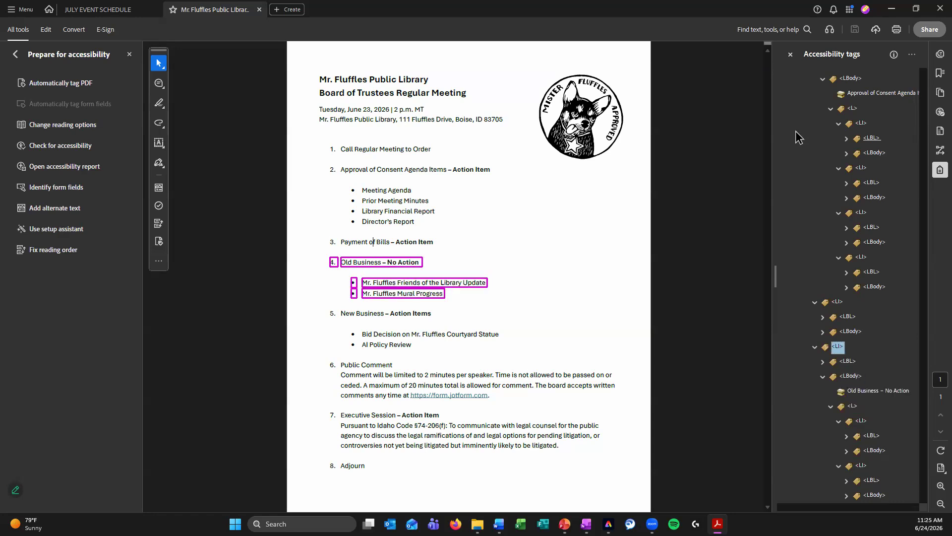
key("Left")
key("Up")
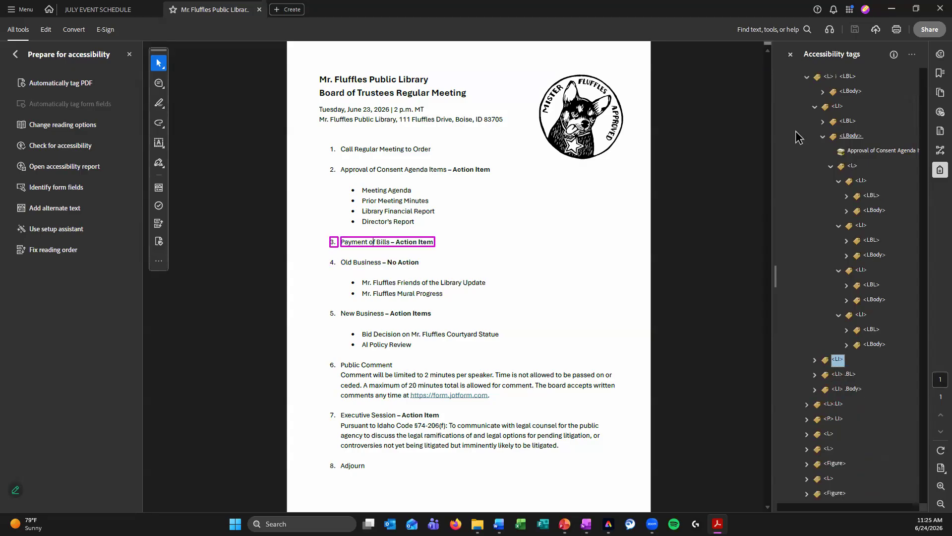
Collapse the bullet items nested under Approval of Consent Agenda Items, working upward from Director's Report to the parent list
key("Up")
key("Up")
key("Up")
key("Left")
key("Up")
key("Up")
key("Up")
key("Left")
key("Up")
key("Up")
key("Up")
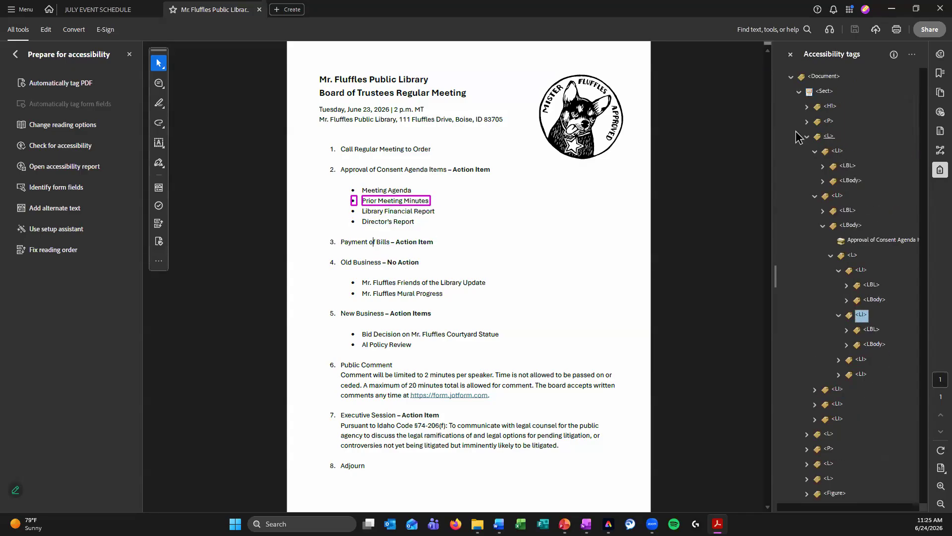
key("Left")
key("Up")
key("Up")
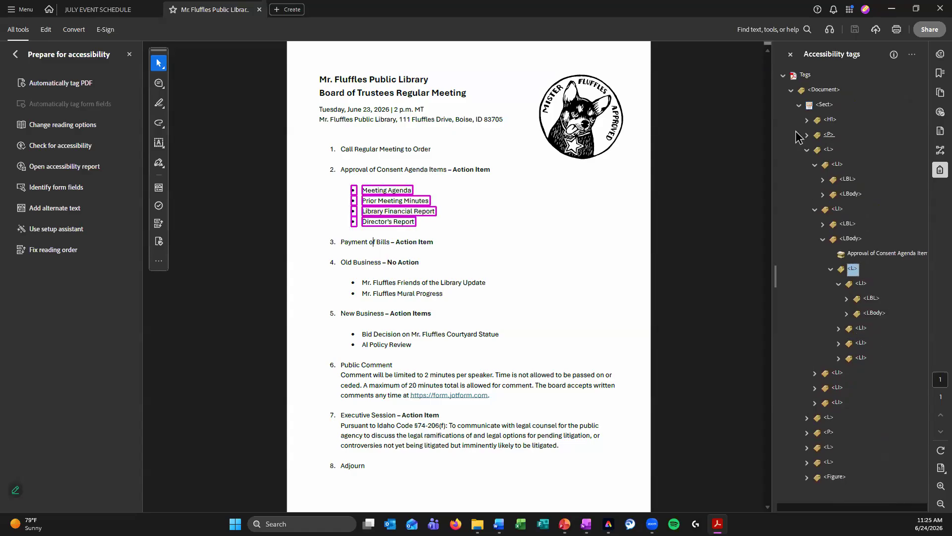
Collapse the Approval of Consent Agenda Items and Call Regular Meeting to Order list items
key("Up")
key("Up")
key("Up")
key("Up")
key("Left")
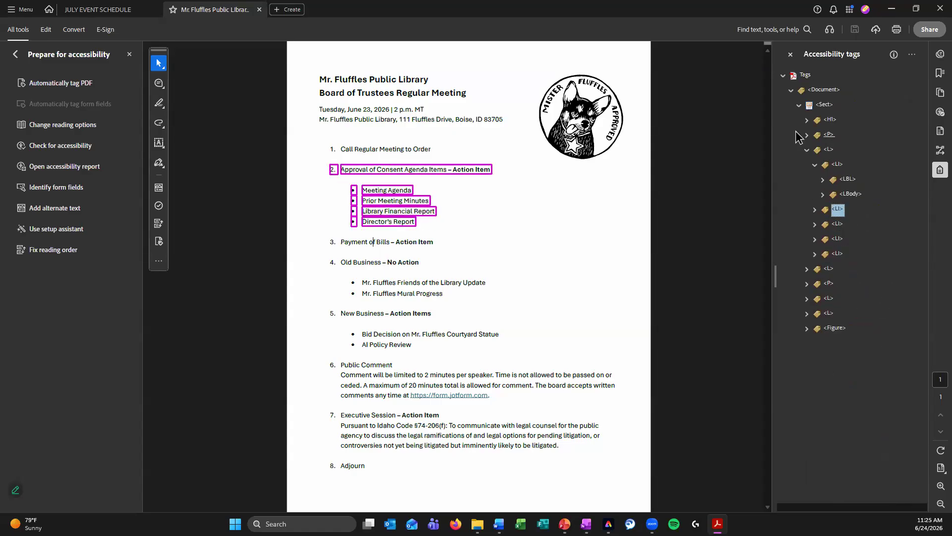
key("Up")
key("Up")
key("Up")
key("Left")
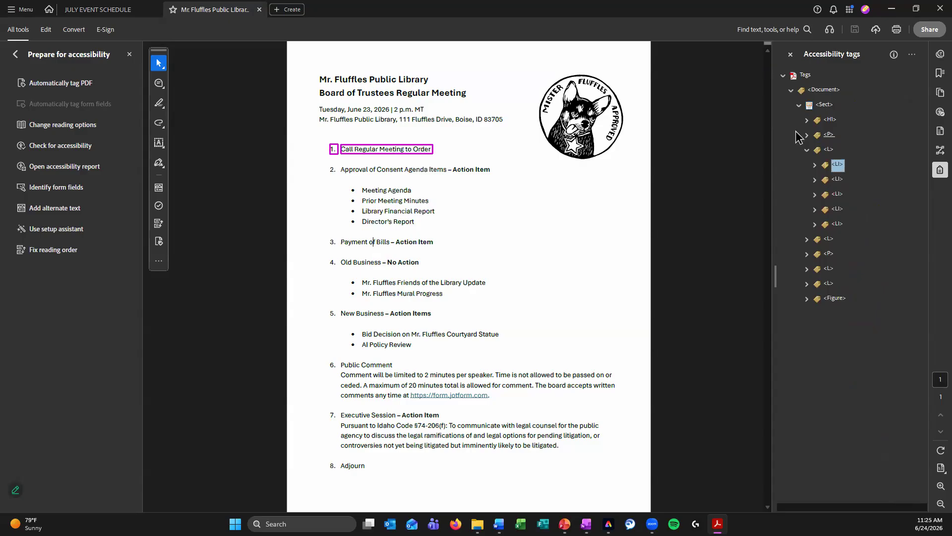
Expand the Call Regular Meeting to Order item, recheck its LBL and LBody tags, and collapse it again
key("Right")
key("Down")
key("Down")
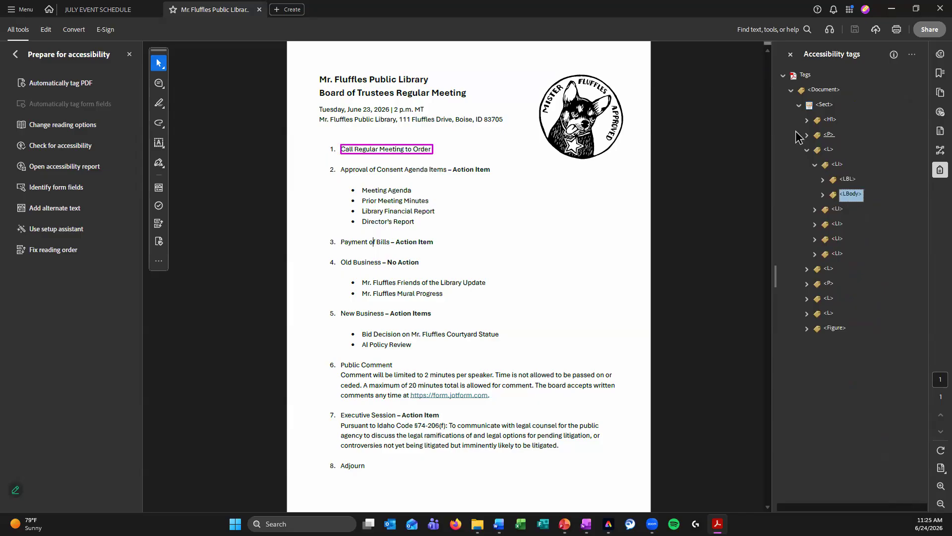
key("Up")
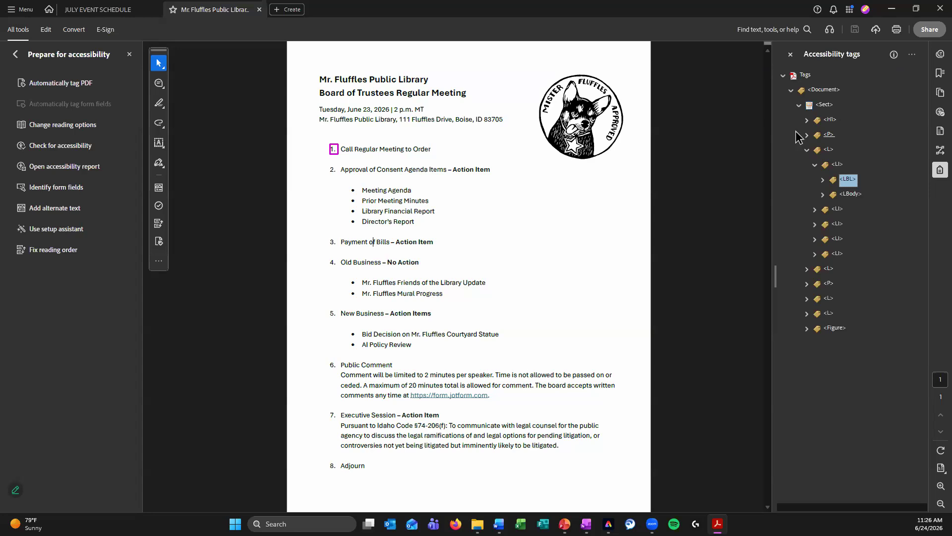
key("Up")
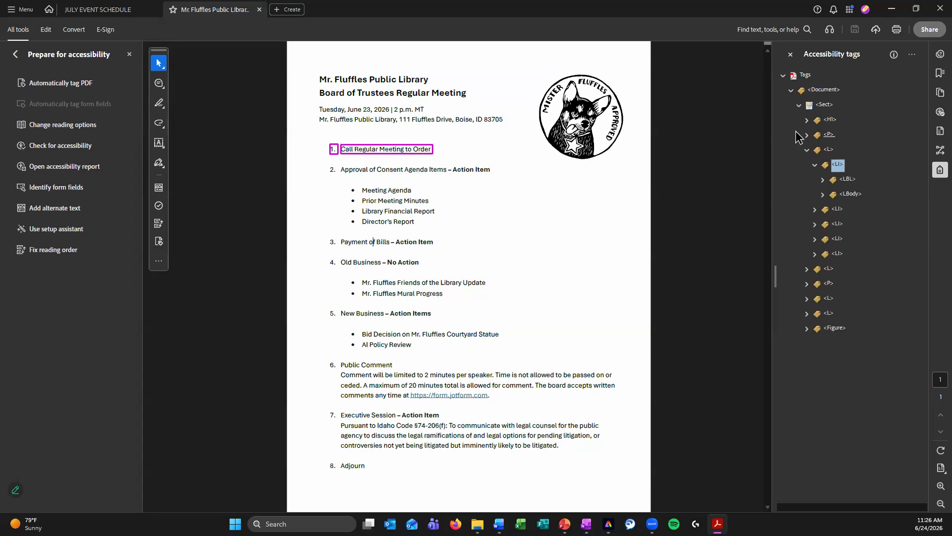
key("Left")
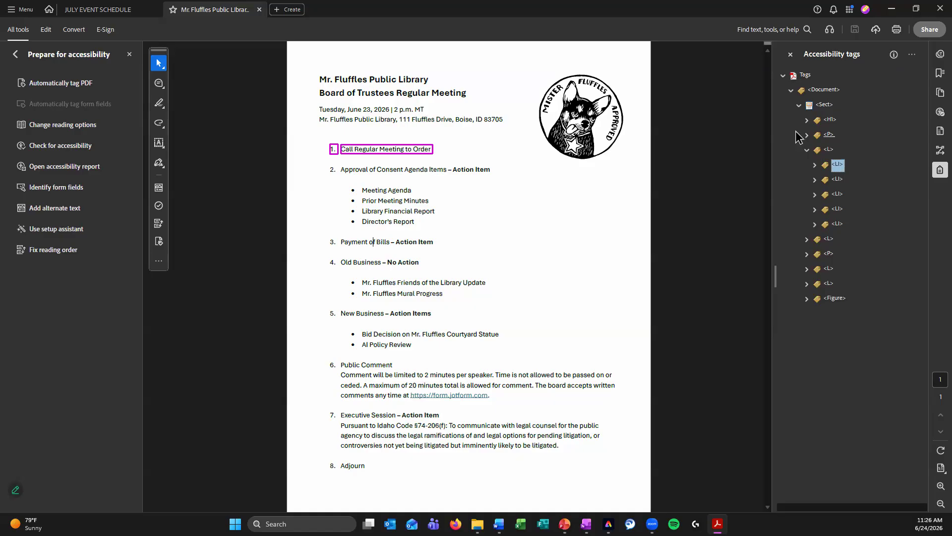
Check the main list's items in order down to the separate list tag that holds Public Comment
key("Down")
key("Down")
key("Down")
key("Down")
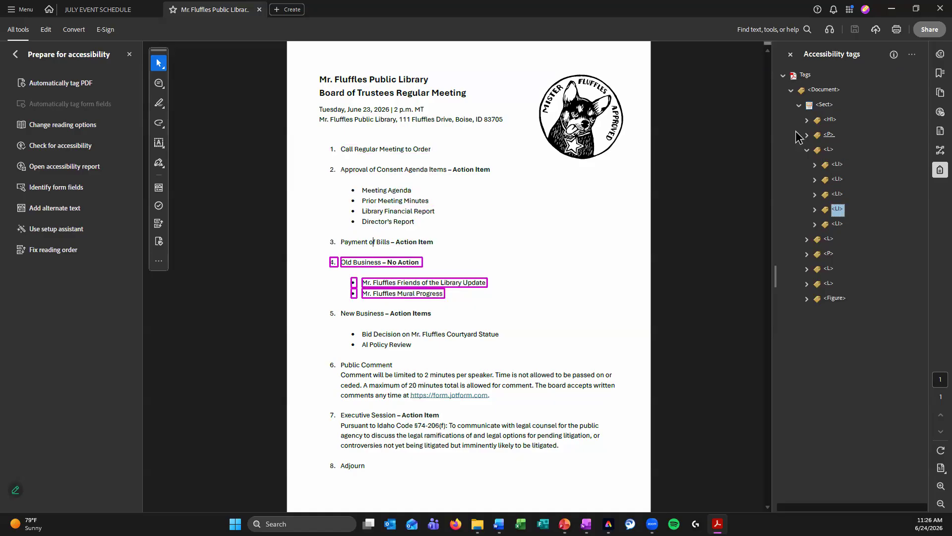
key("Down")
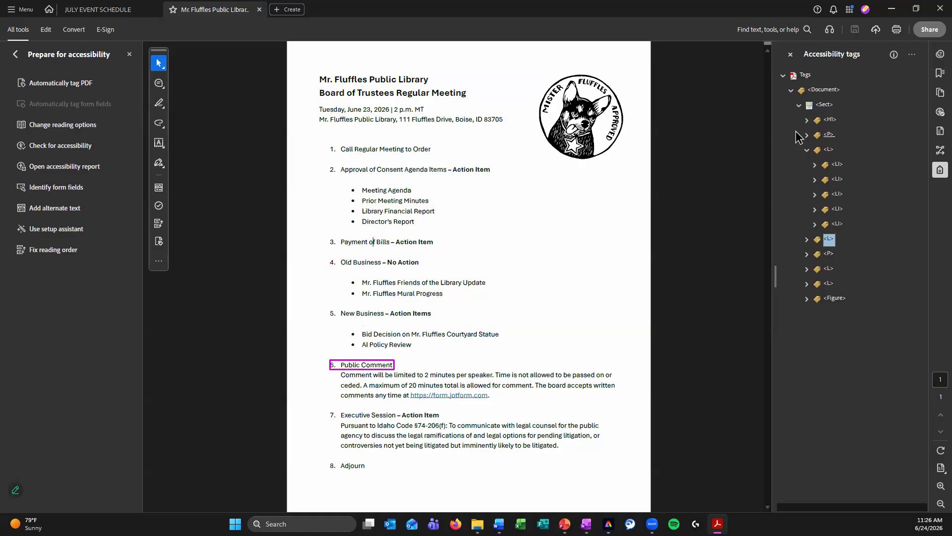
Expand the New Business list item, check its label, body text and nested list, and collapse it
key("Up")
key("Right")
key("Down")
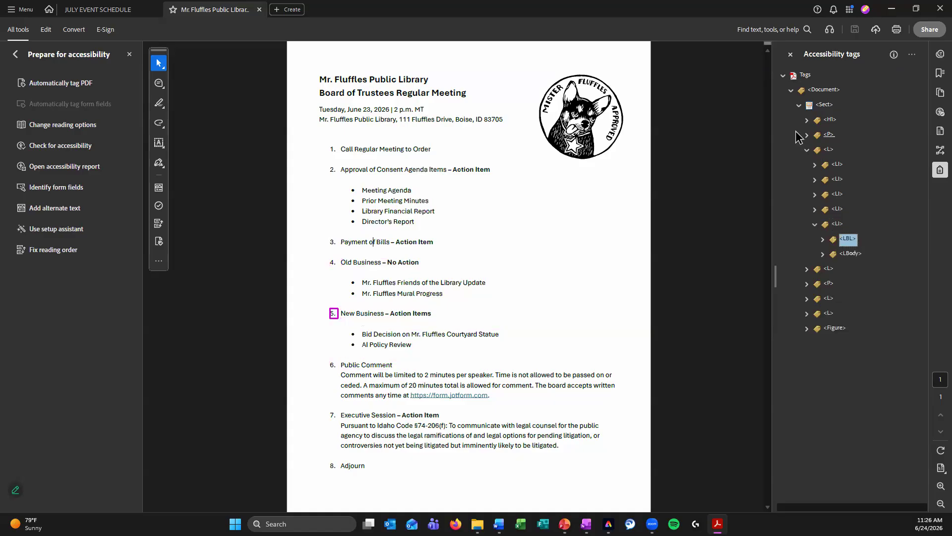
key("Down")
key("Right")
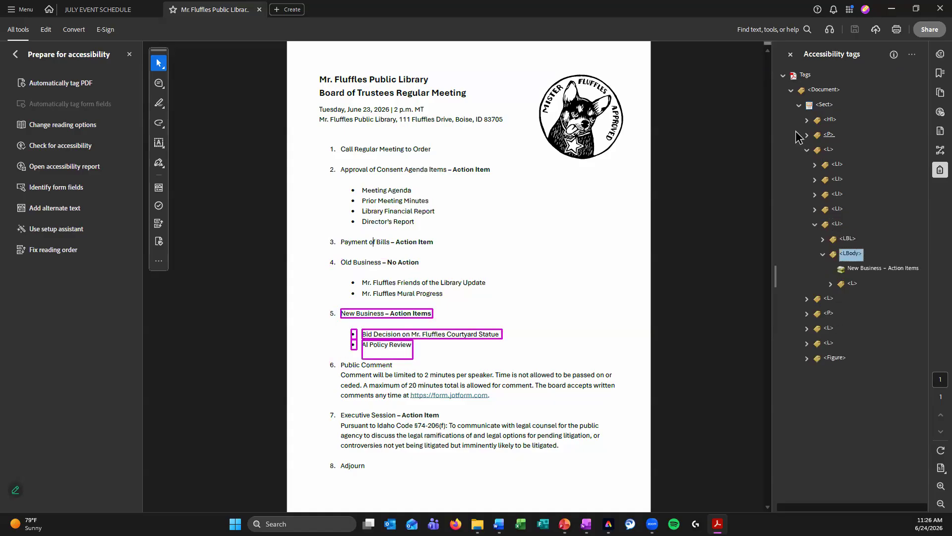
key("Down")
key("Down")
key("Up")
key("Up")
key("Left")
key("Left")
key("Left")
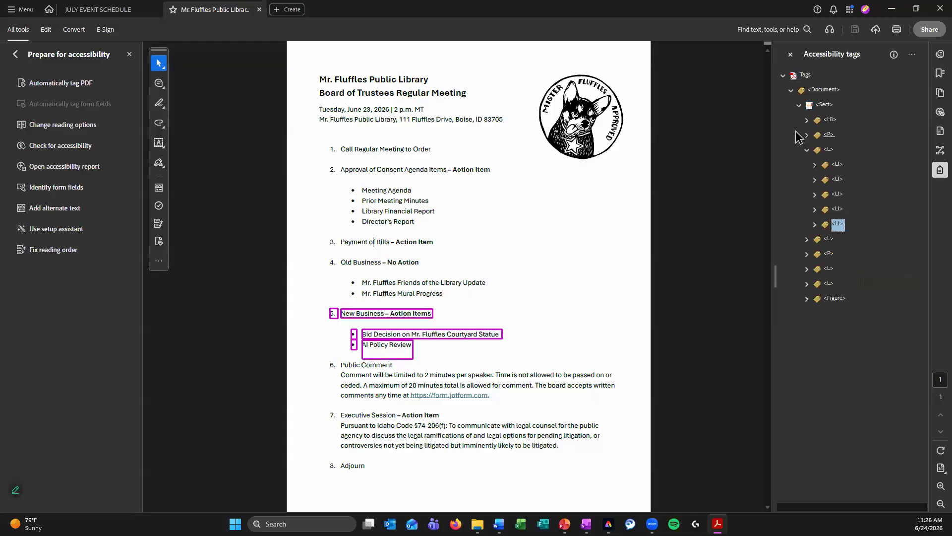
Move the Public Comment list item out of its separate list into the main list, directly after New Business
key("Down")
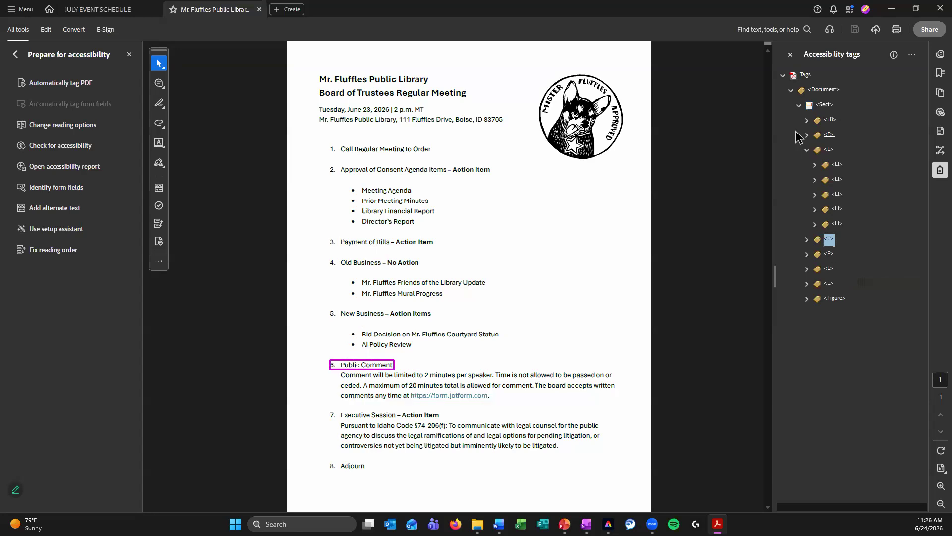
key("Right")
key("Down")
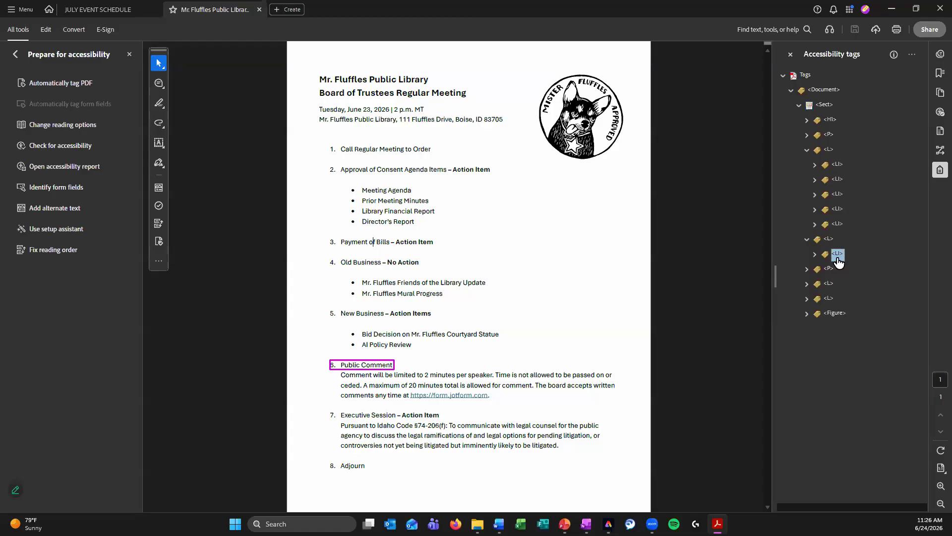
left_click(837, 224)
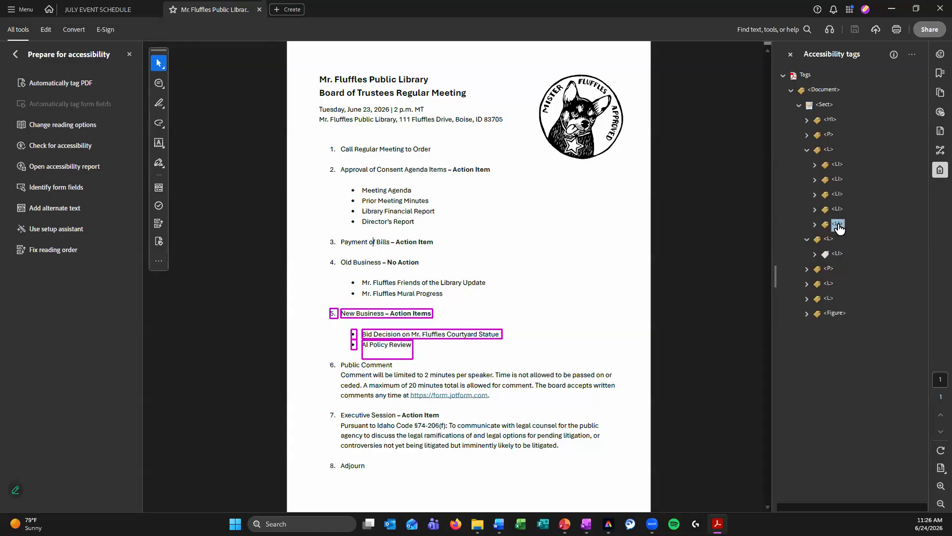
left_click_drag(838, 227, 838, 229)
key("Down")
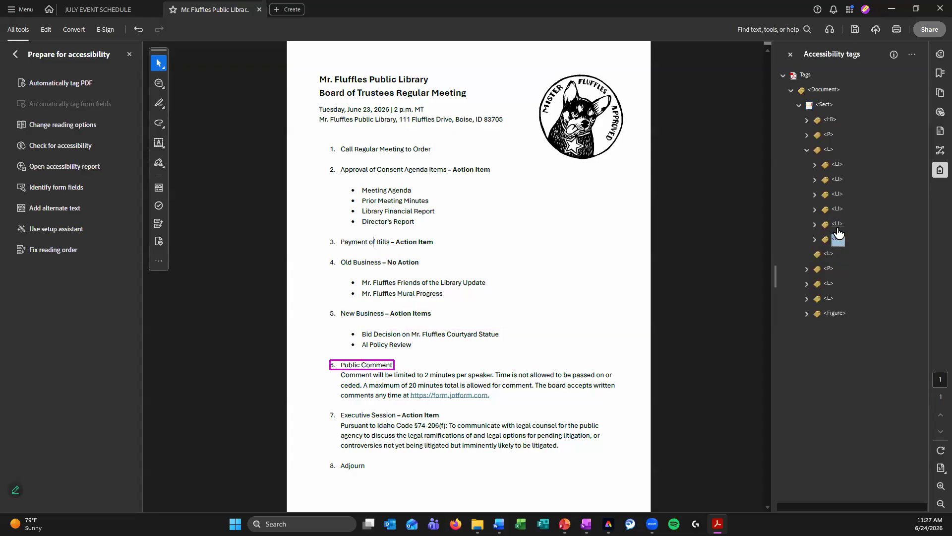
Delete the emptied list tag that follows the main agenda list
key("Down")
right_click(826, 257)
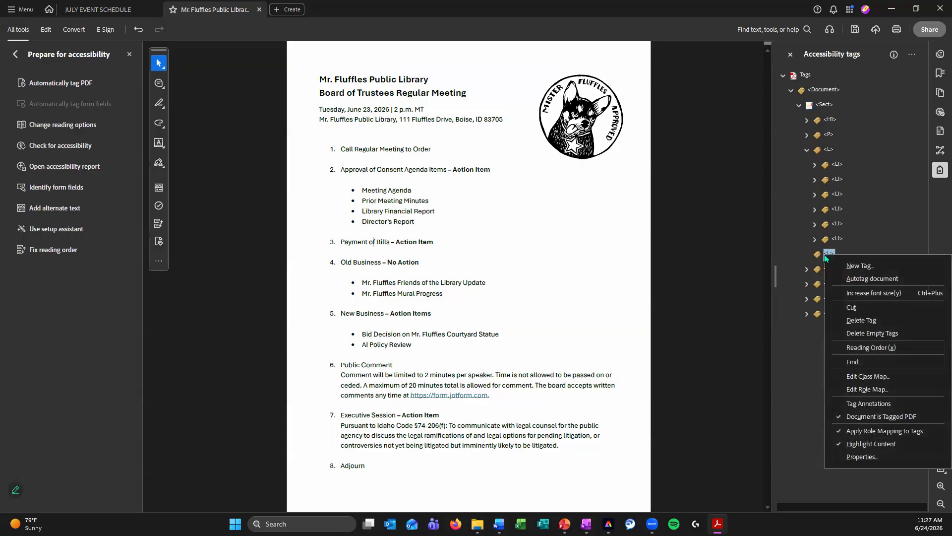
left_click(901, 320)
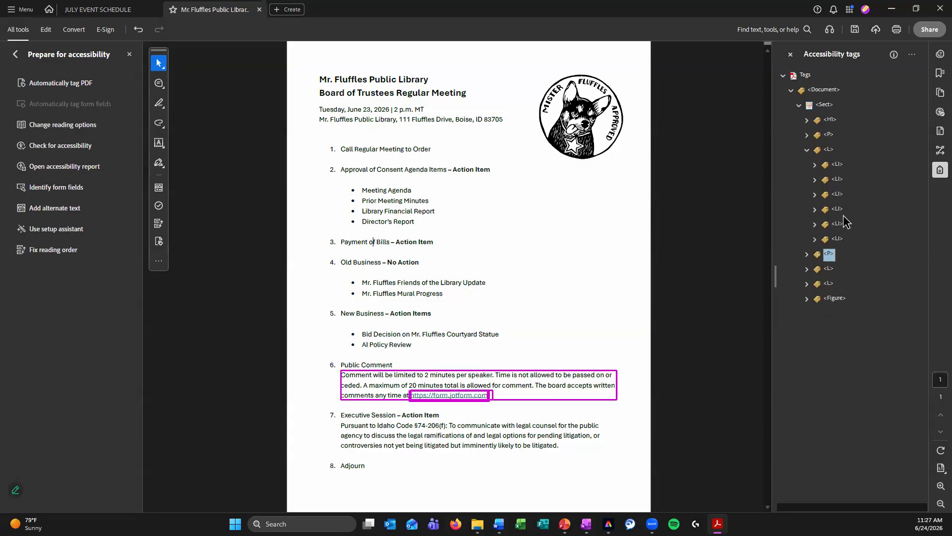
Expand the Public Comment list item and inspect the content of its LBody tag
left_click(814, 239)
left_click(849, 254)
left_click(822, 254)
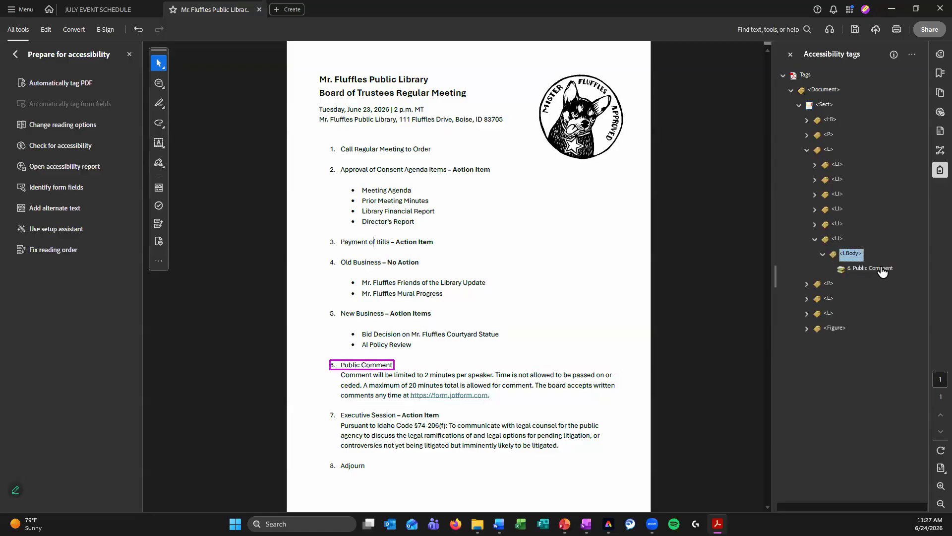
left_click(875, 272)
left_click(822, 254)
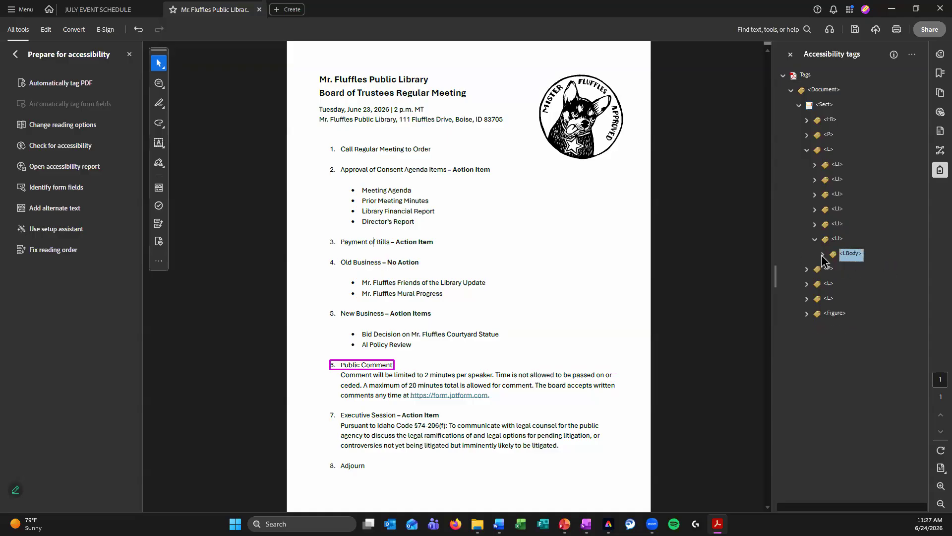
Add a new tag of type Label to the Public Comment list item
right_click(849, 255)
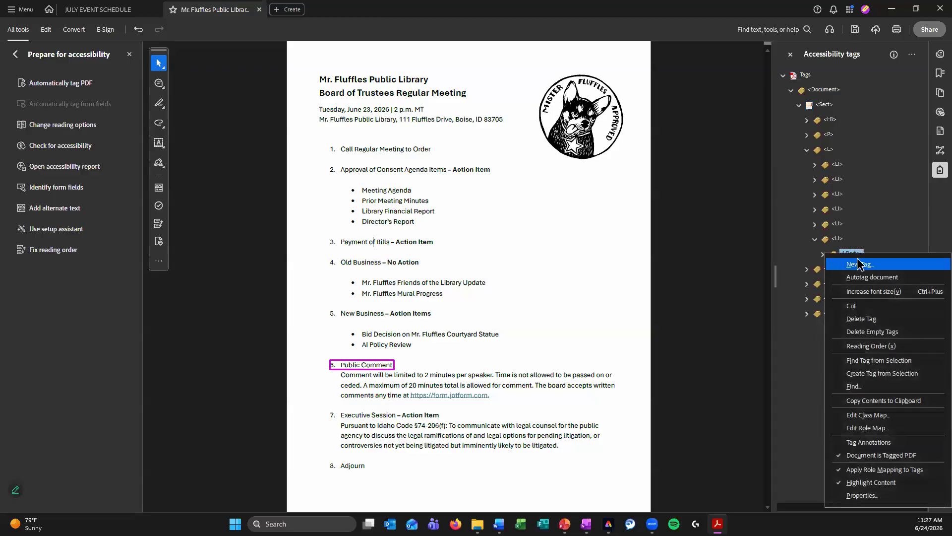
left_click(859, 263)
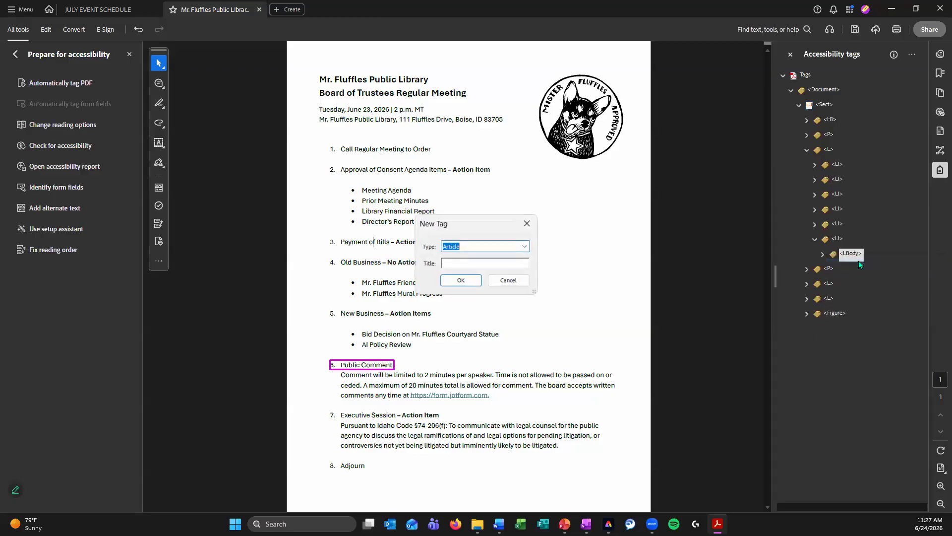
left_click(524, 247)
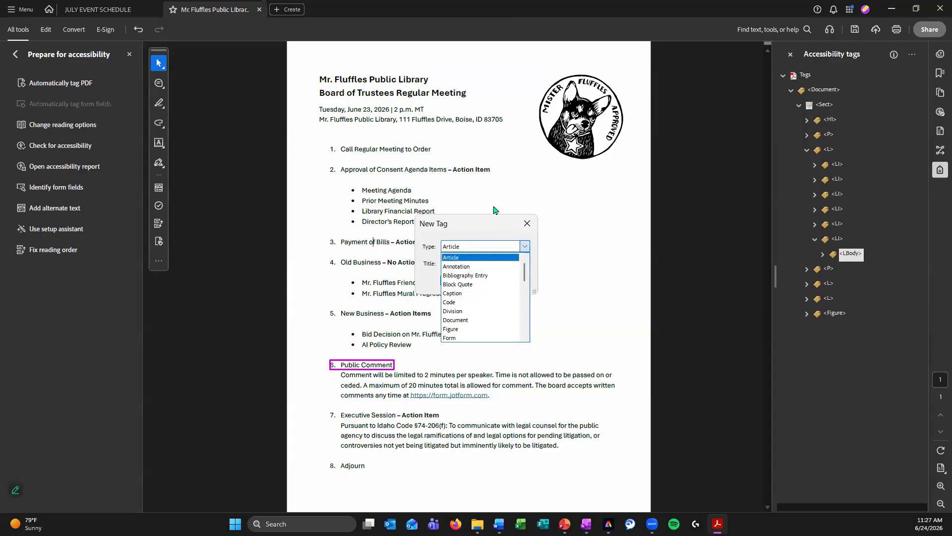
scroll(501, 280, "down", 4)
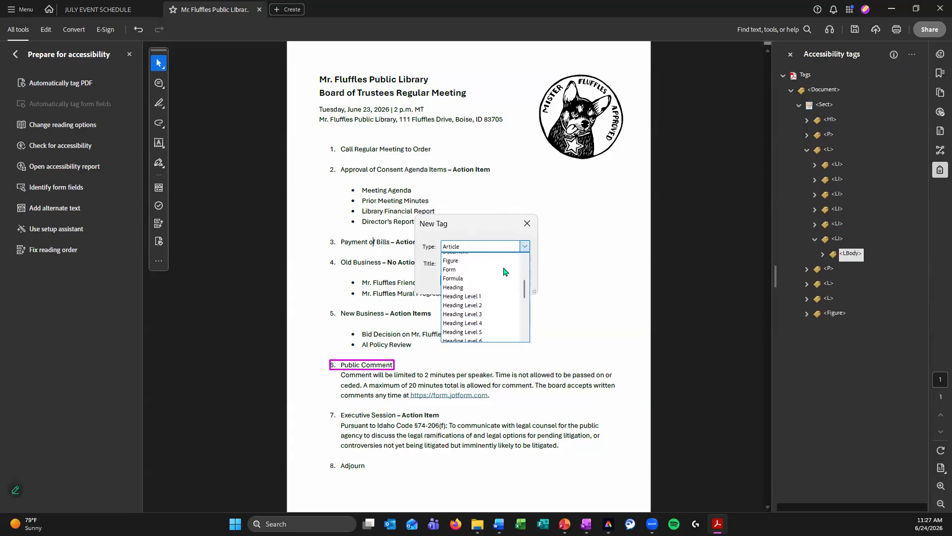
scroll(501, 280, "down", 1)
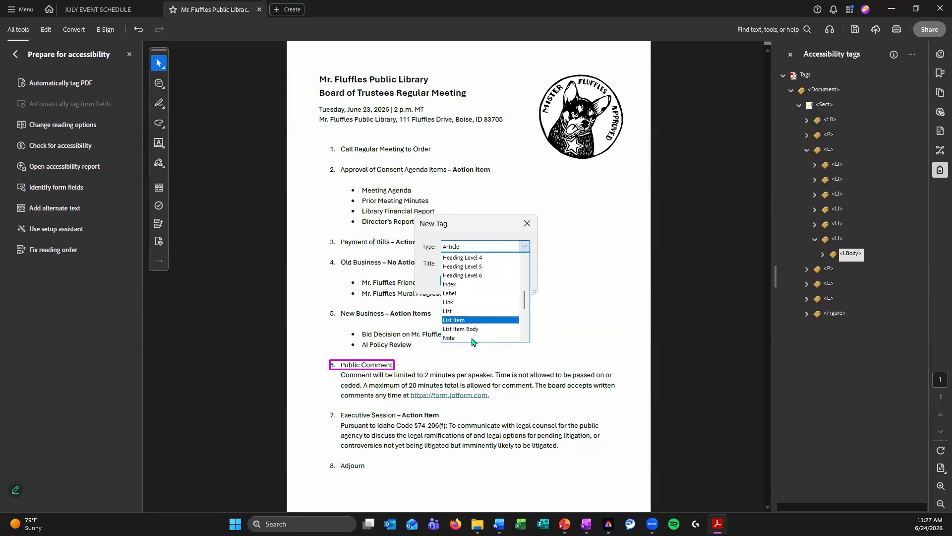
left_click(473, 293)
left_click(471, 281)
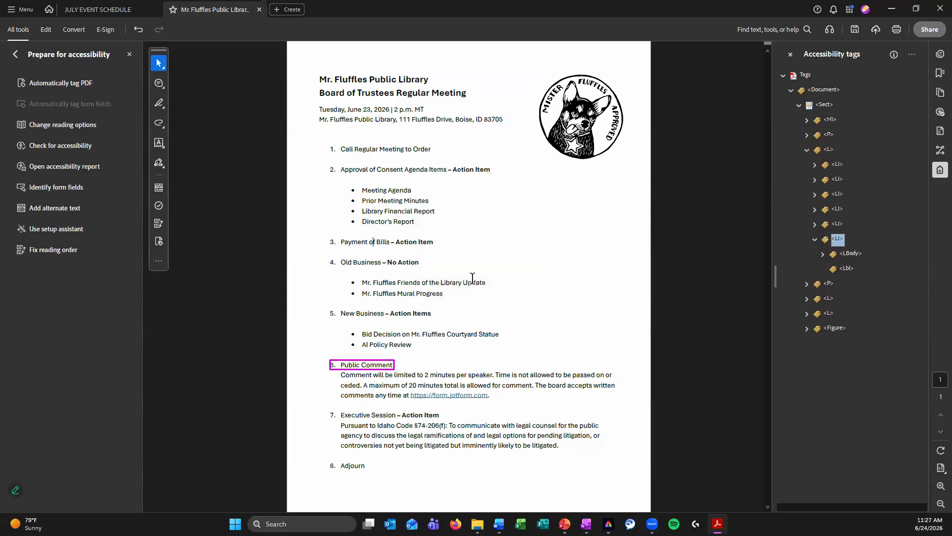
Move the new Lbl tag above the LBody within the Public Comment list item and check both tags
left_click(847, 269)
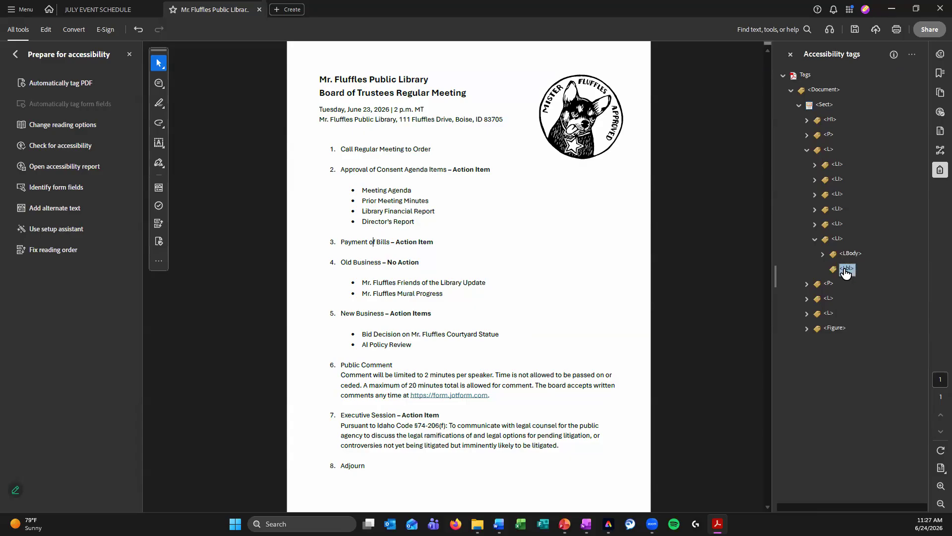
right_click(844, 270)
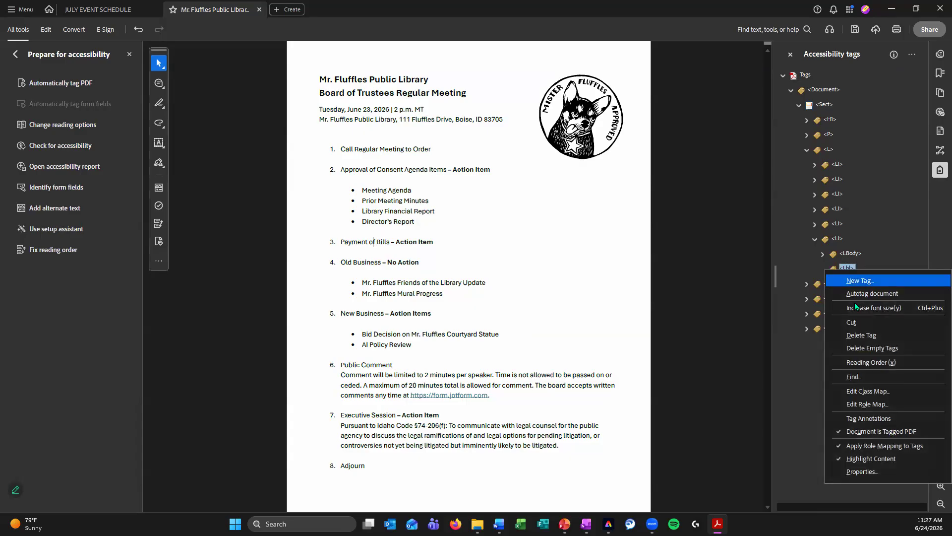
left_click(839, 239)
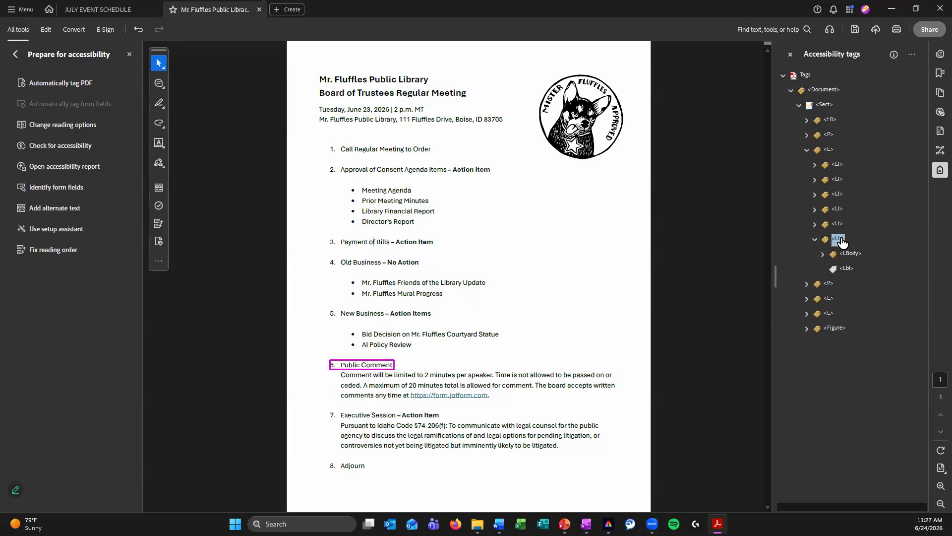
right_click(840, 241)
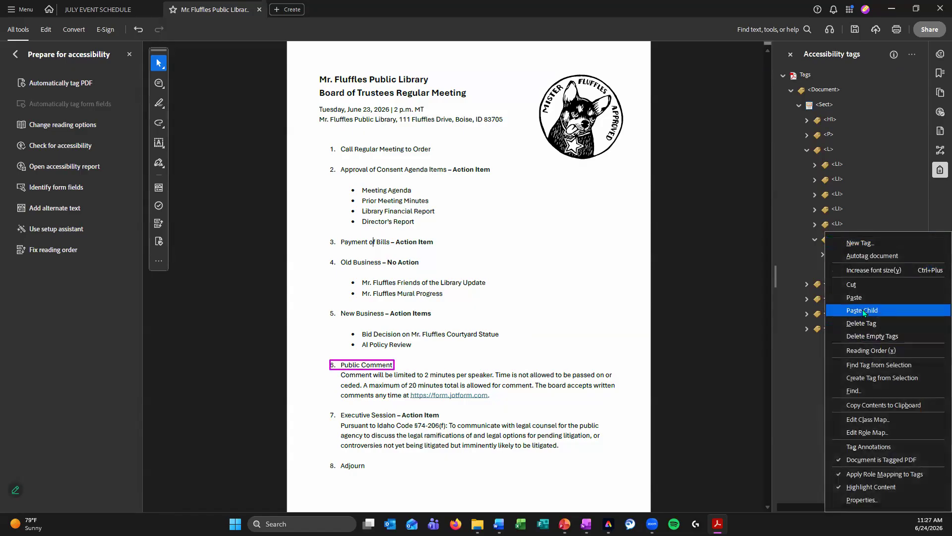
left_click(863, 311)
left_click(815, 241)
left_click(815, 241)
left_click(846, 253)
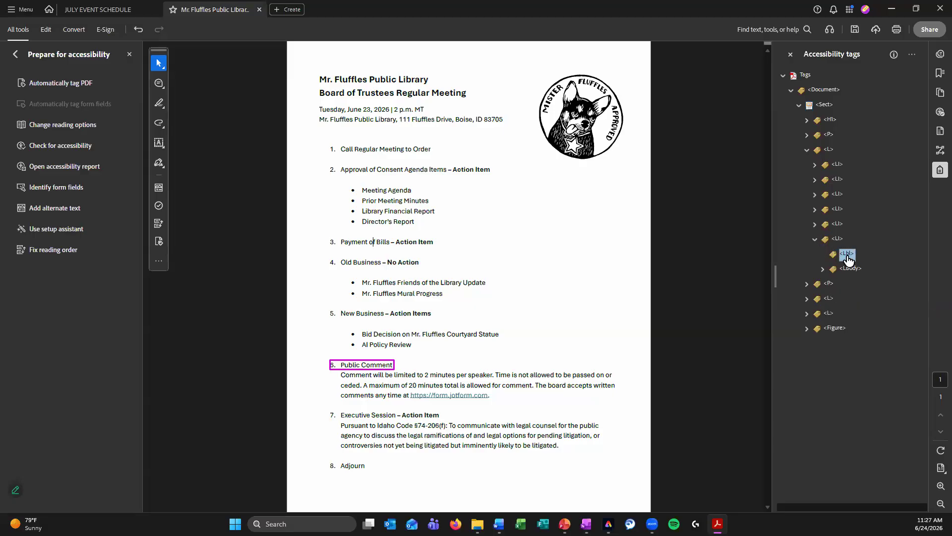
left_click(851, 268)
left_click(848, 255)
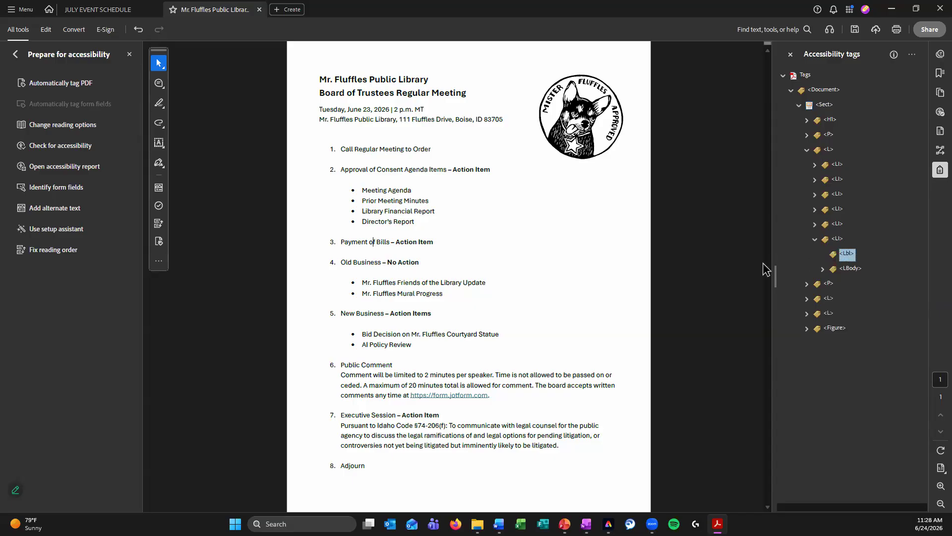
Tag the number "6." beside Public Comment into the empty Lbl tag and check that list item's Lbl and LBody
left_click_drag(328, 365, 338, 367)
left_click(845, 256)
right_click(845, 256)
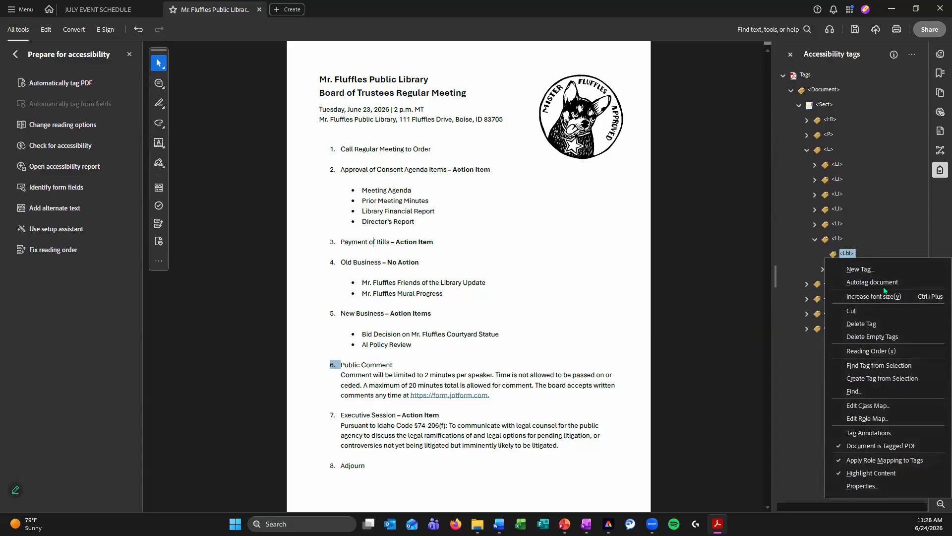
left_click(906, 380)
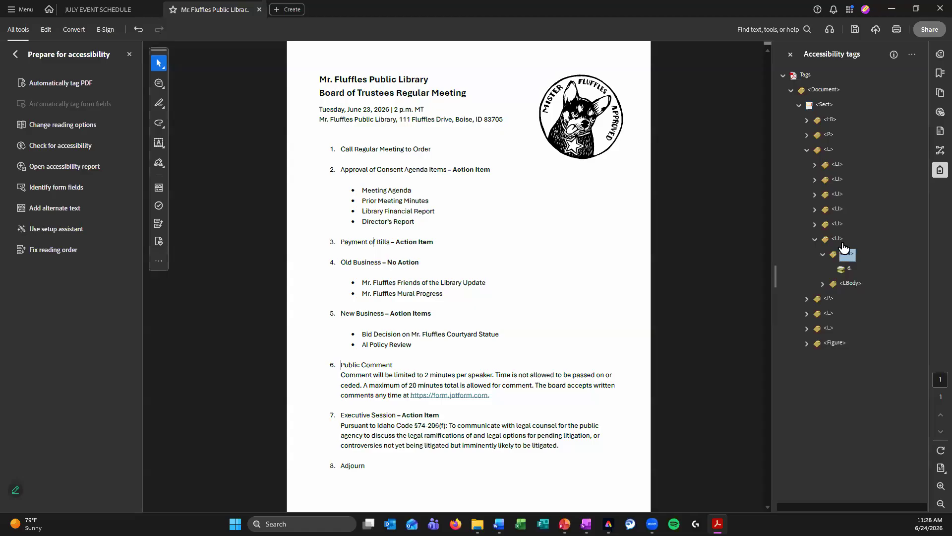
left_click(851, 268)
left_click(827, 285)
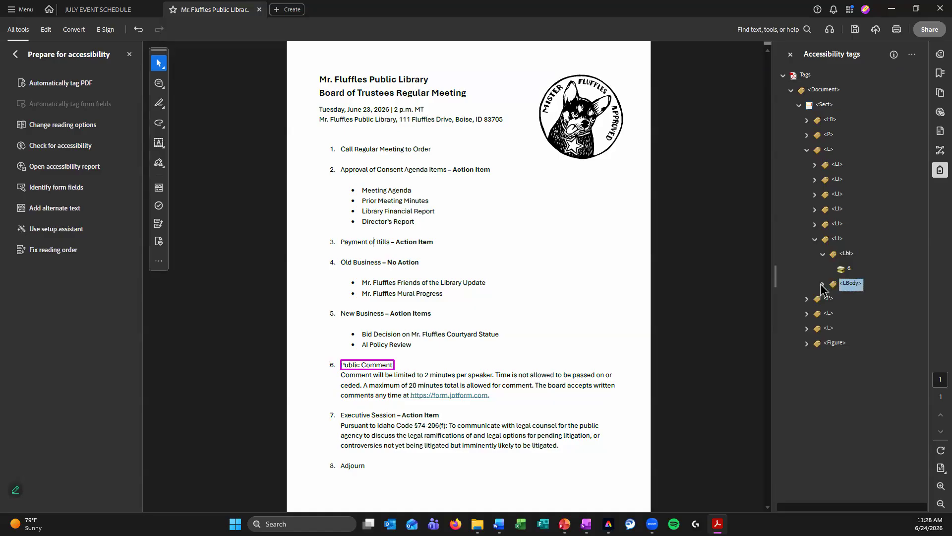
left_click(822, 254)
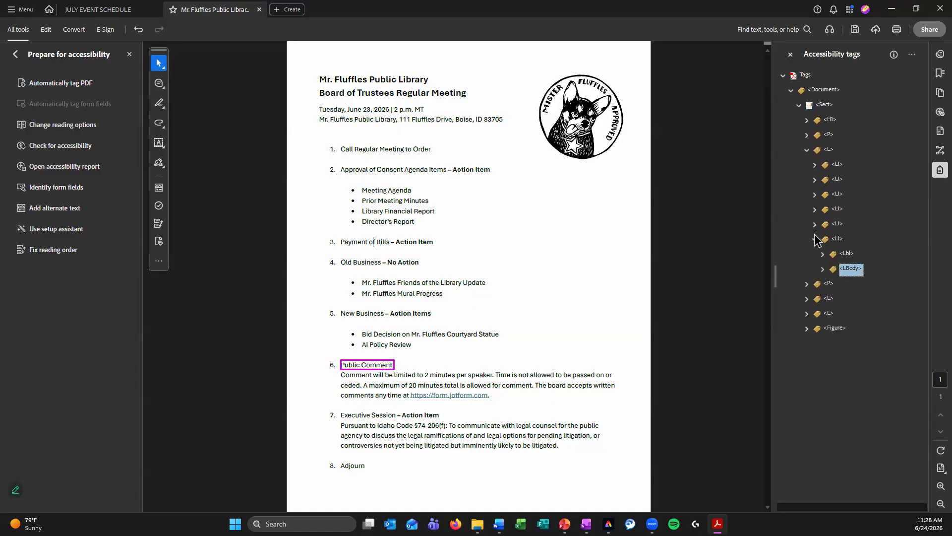
left_click(815, 240)
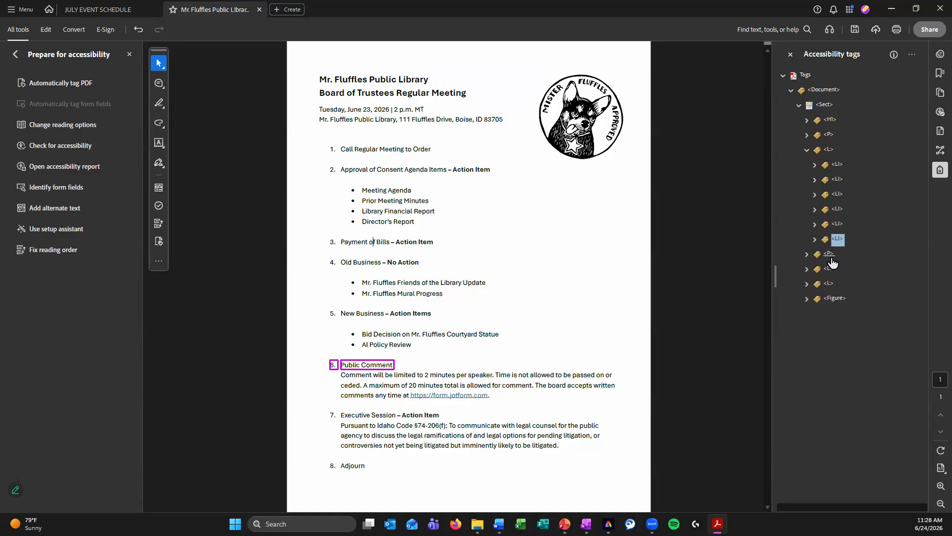
Examine which page content belongs to the paragraph tag after the main agenda list and to the following list's LBody
double_click(828, 253)
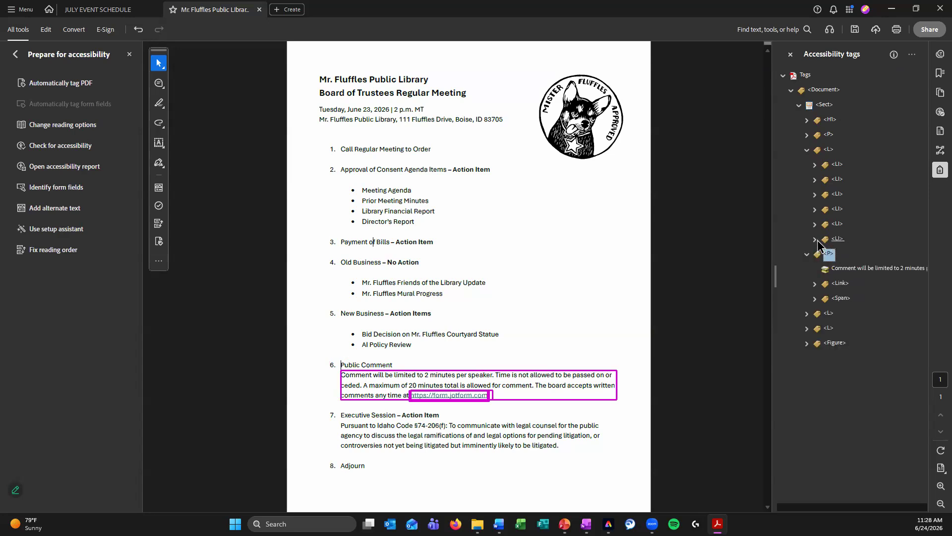
left_click(806, 314)
left_click(815, 328)
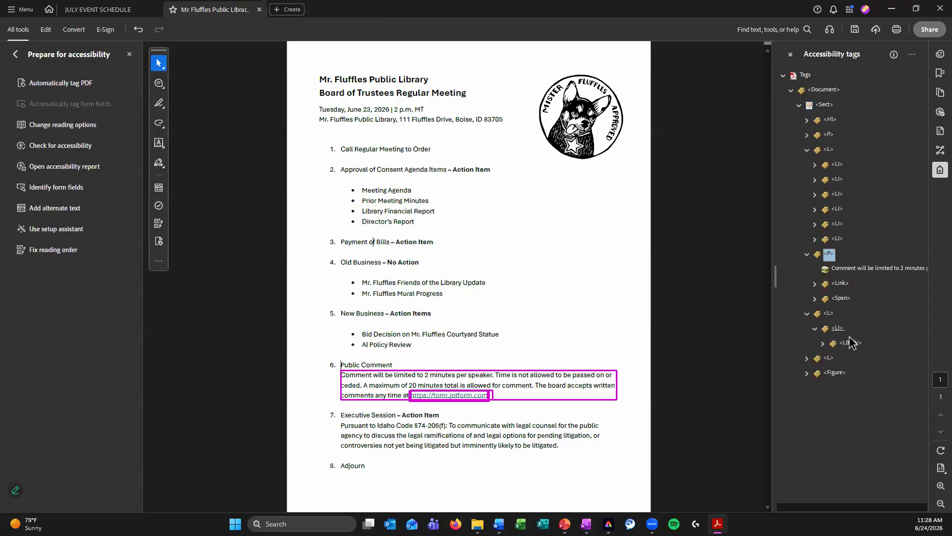
left_click(851, 343)
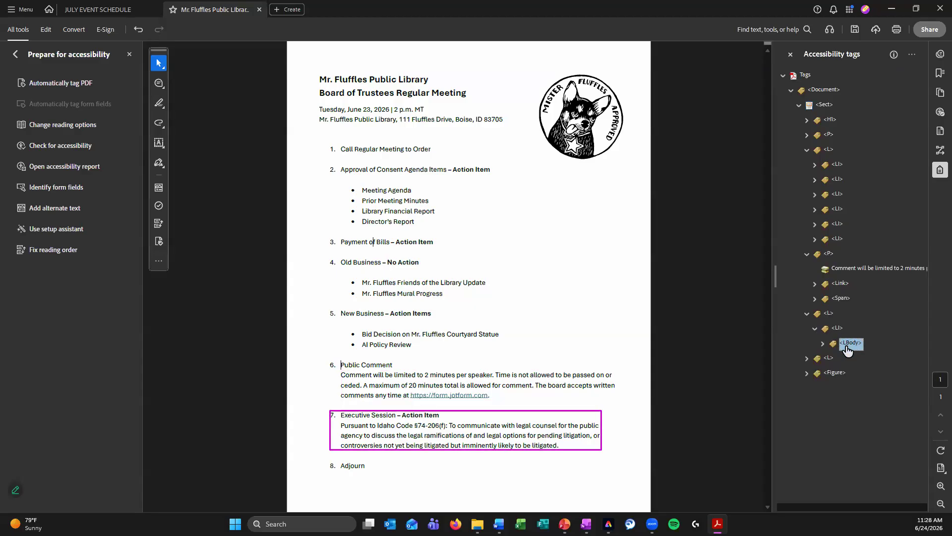
left_click(829, 254)
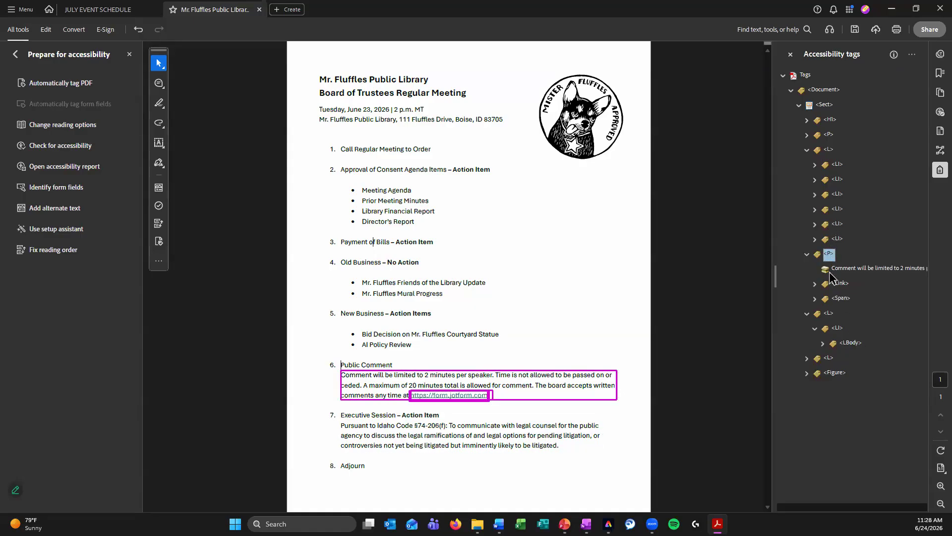
Expand the Public Comment LBody and inspect the Link and nested Span tags inside the comment-rules paragraph
left_click(815, 239)
left_click(823, 268)
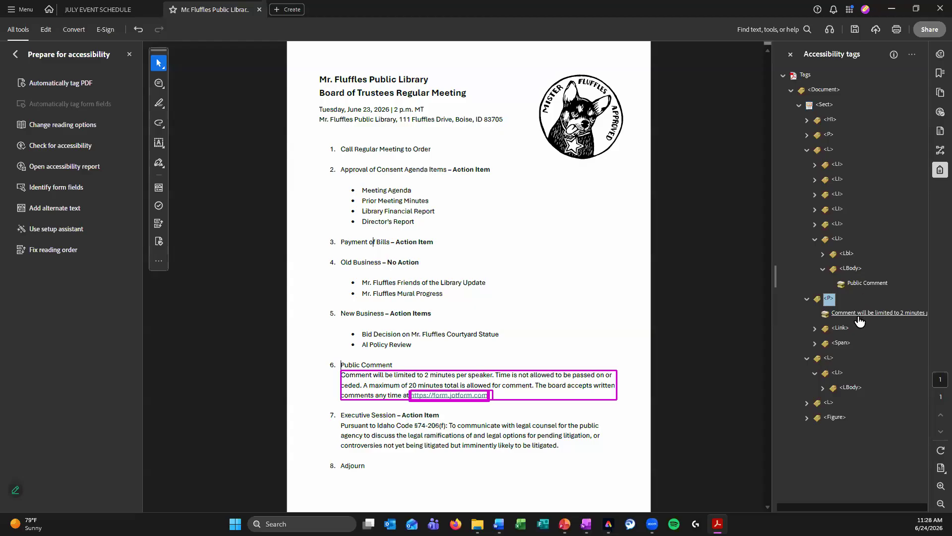
left_click(841, 328)
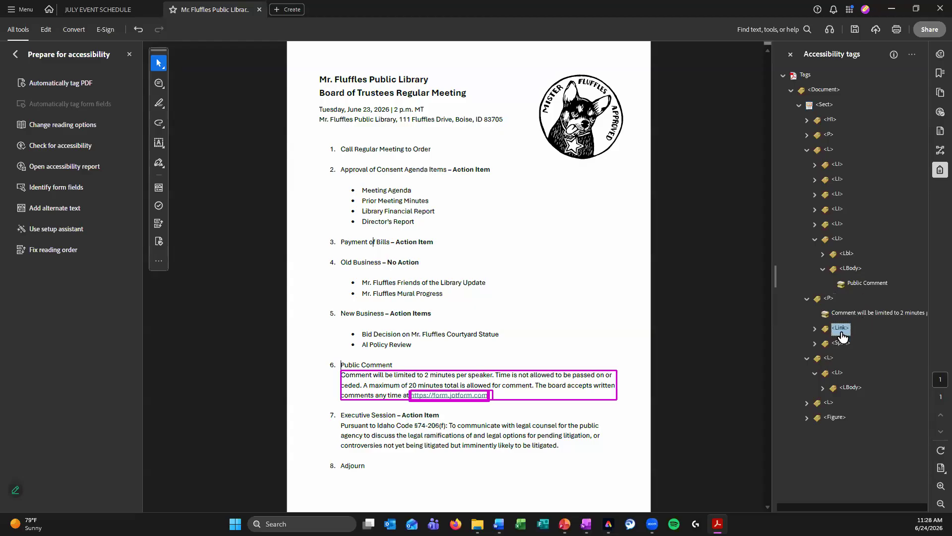
left_click(815, 329)
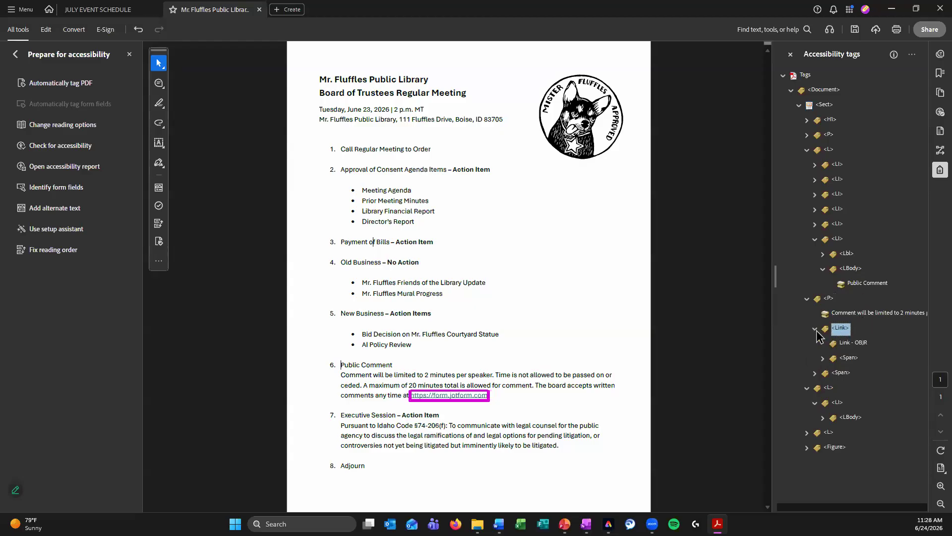
left_click(844, 344)
left_click(848, 361)
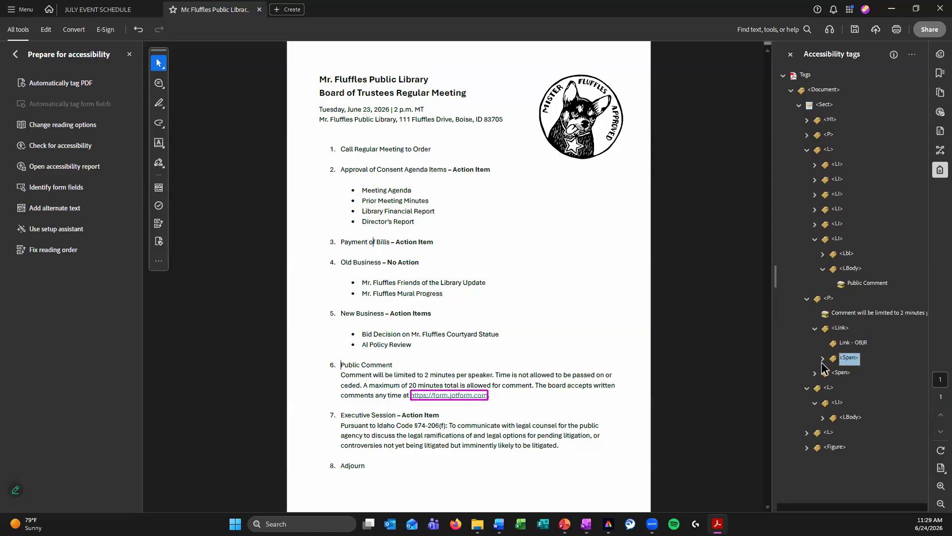
left_click(823, 359)
left_click(815, 388)
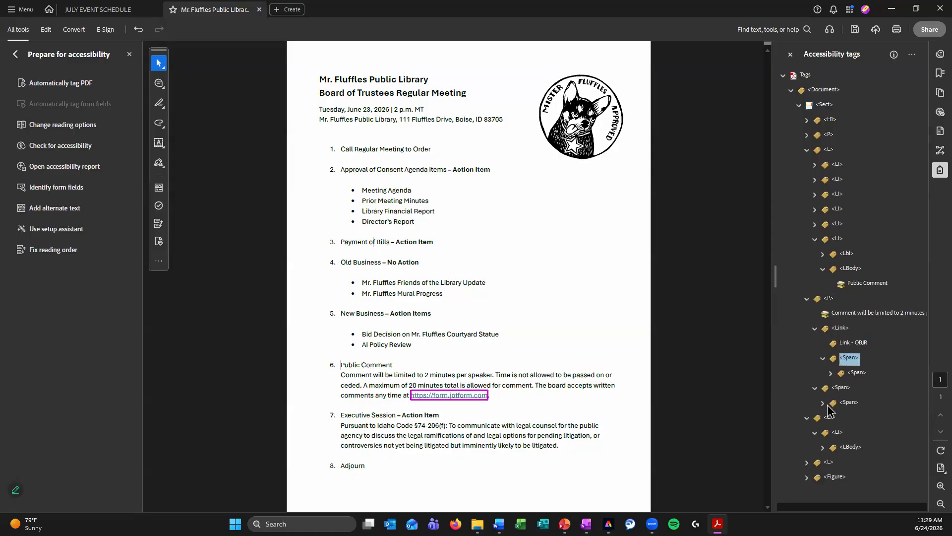
left_click(824, 403)
left_click(829, 373)
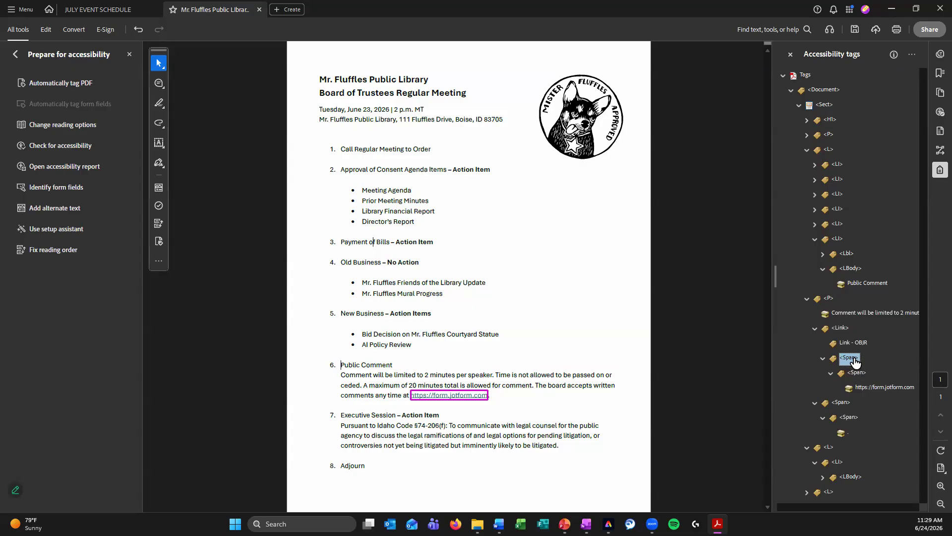
left_click(822, 358)
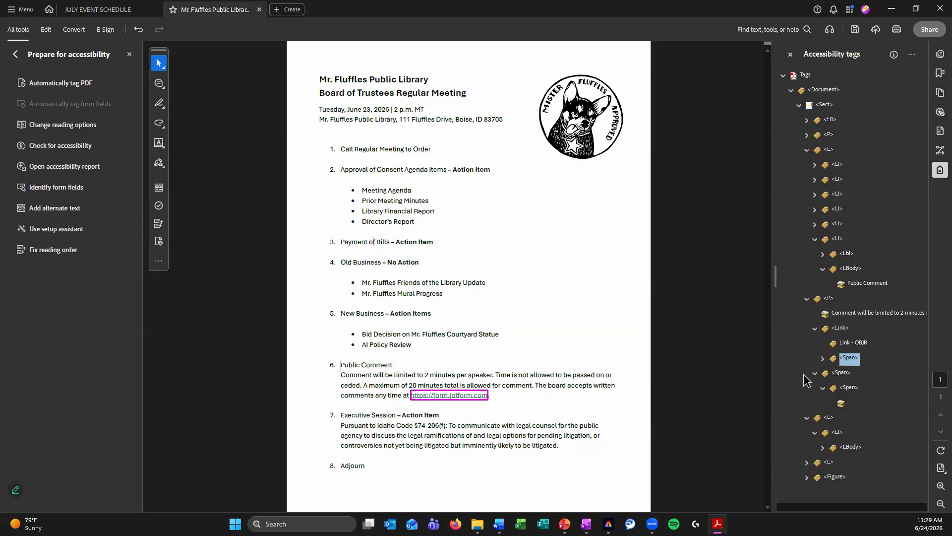
Change the <P> tag holding the public comment paragraph to the List Item Body type
left_click(815, 373)
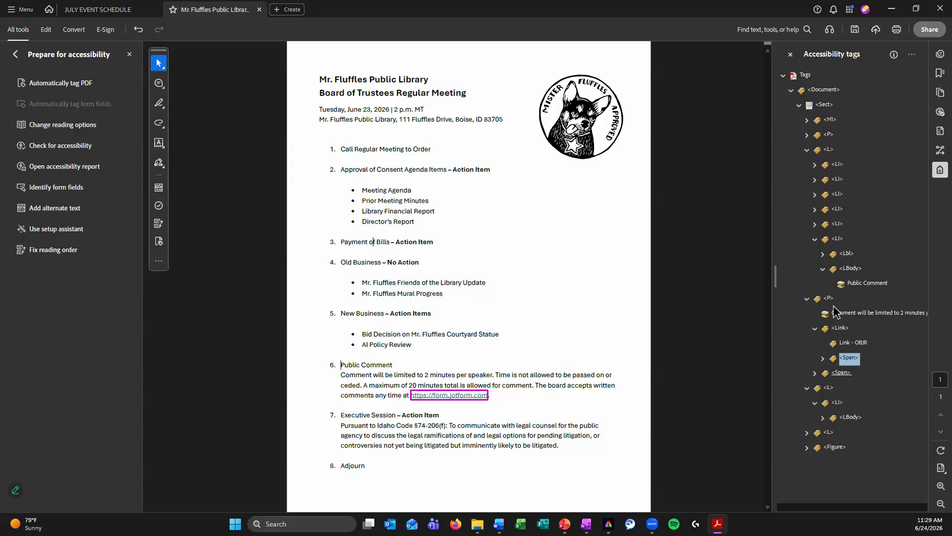
left_click(838, 331)
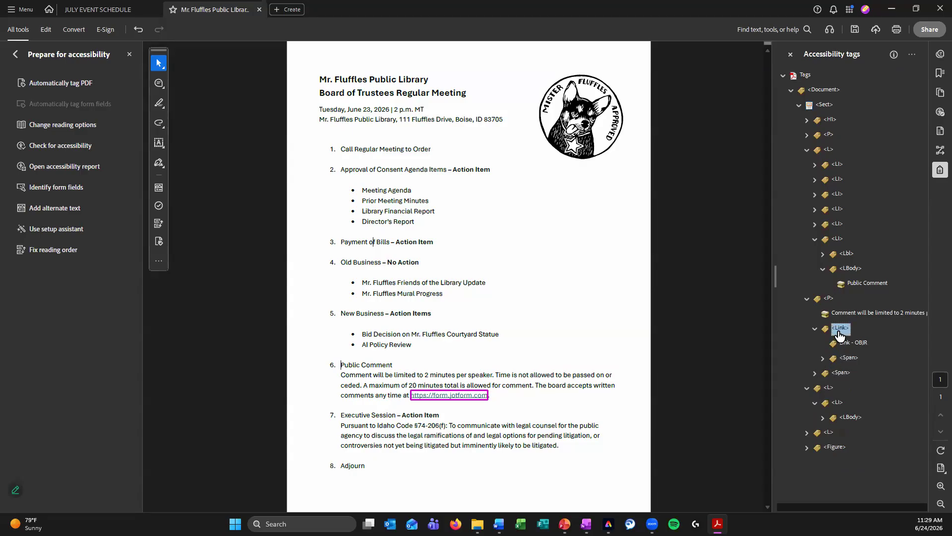
left_click(814, 329)
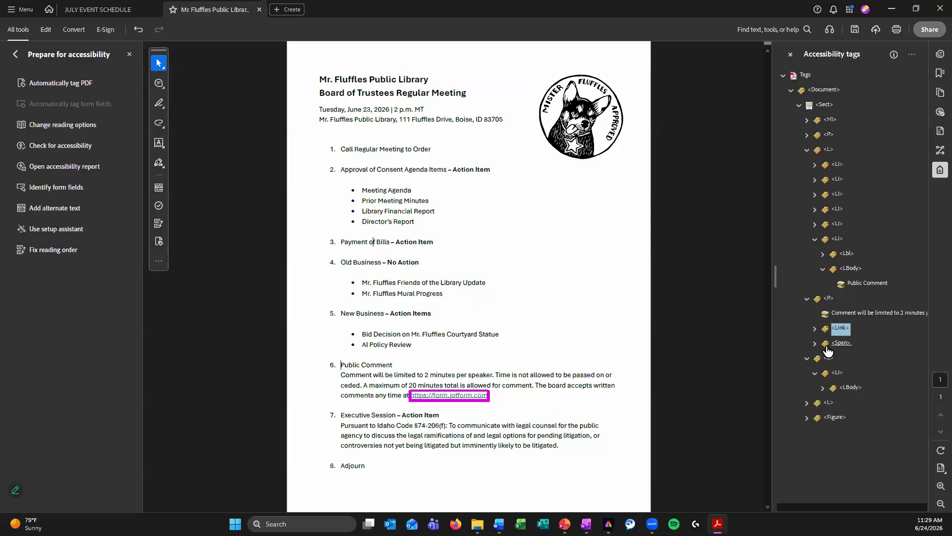
left_click(827, 299)
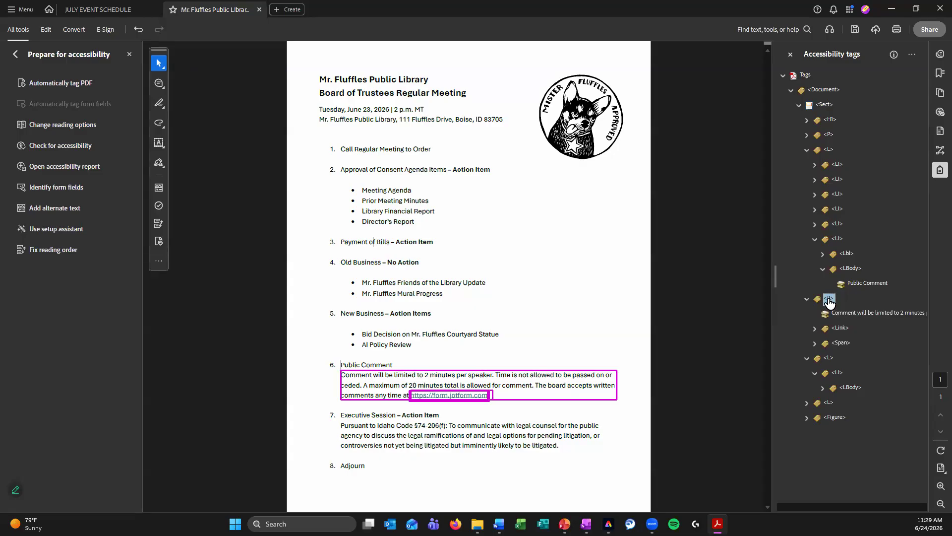
right_click(829, 300)
left_click(863, 288)
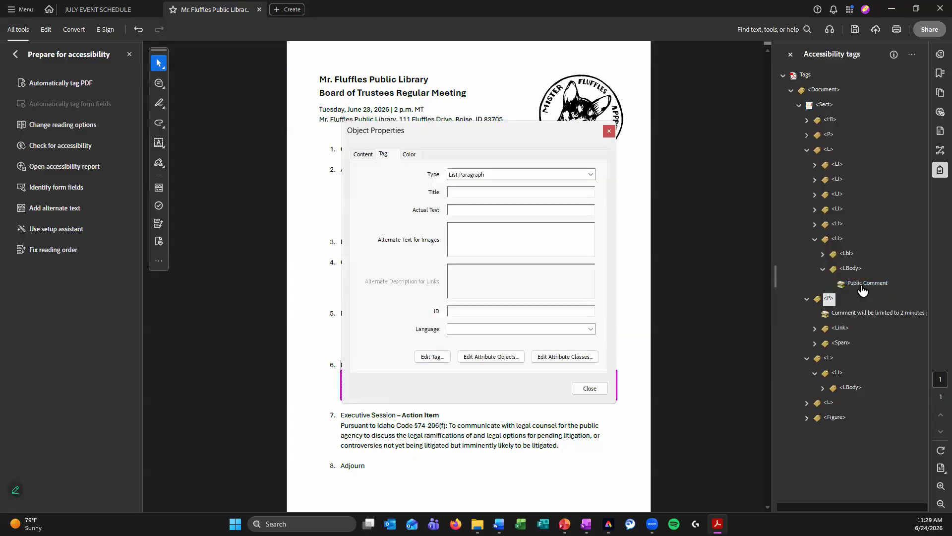
left_click(589, 174)
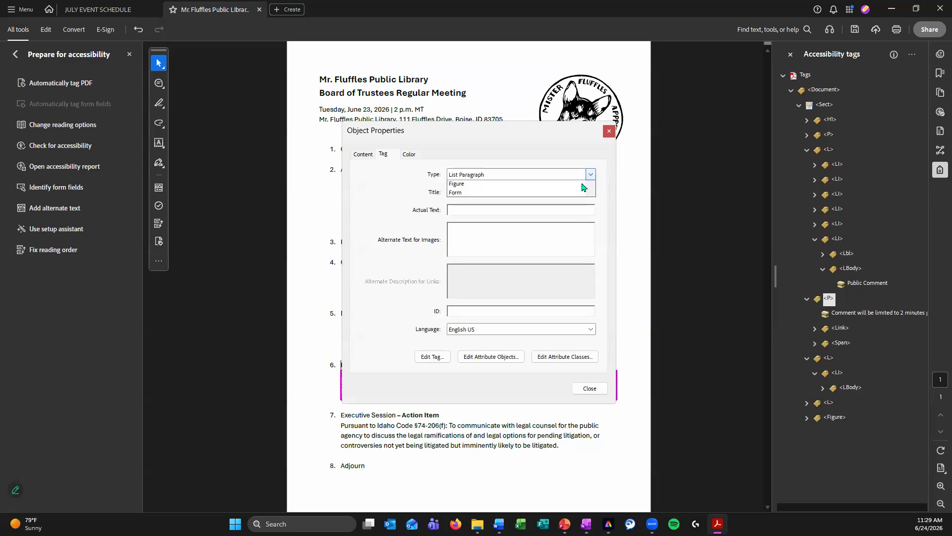
scroll(564, 208, "down", 5)
scroll(565, 209, "down", 2)
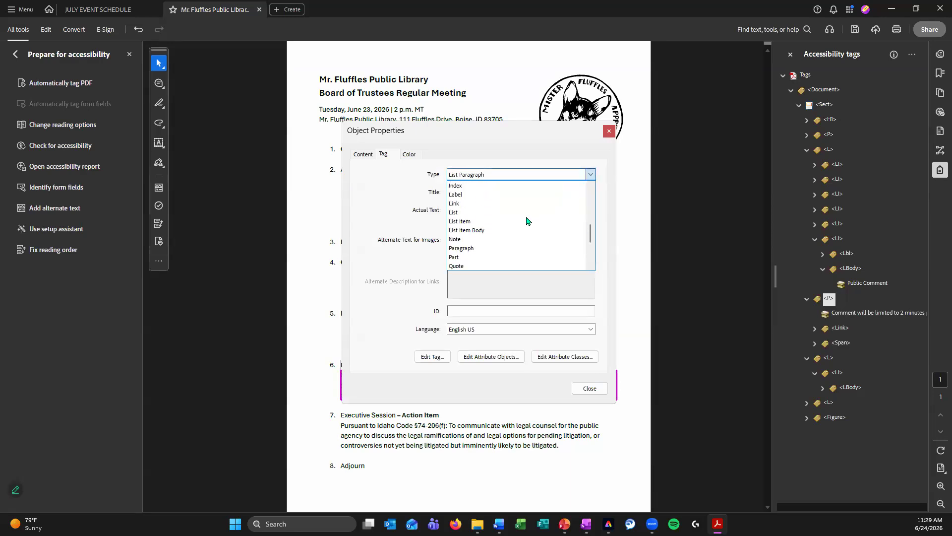
left_click(521, 232)
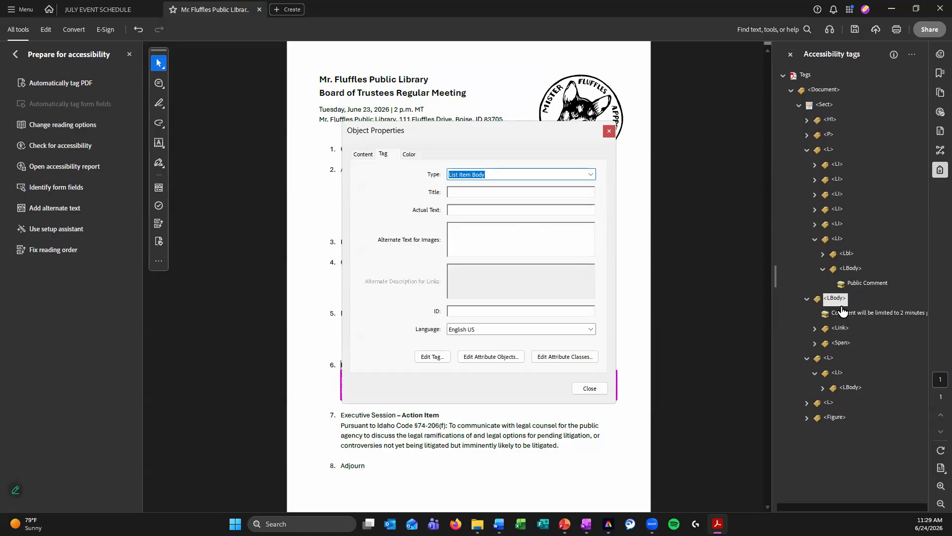
left_click(586, 388)
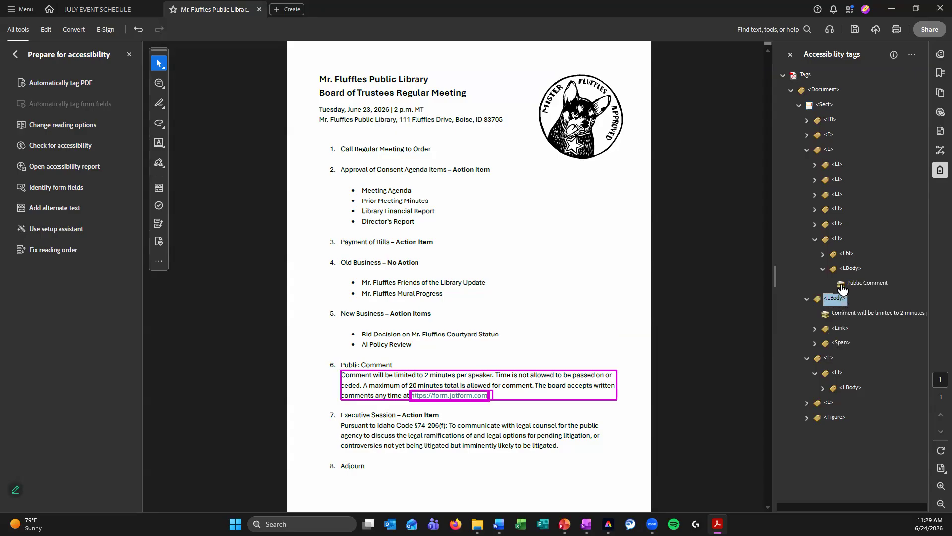
Move the comment text, <Link> and <Span> into the Public Comment item's <LBody>, and delete the emptied <LBody> tag
left_click(858, 313)
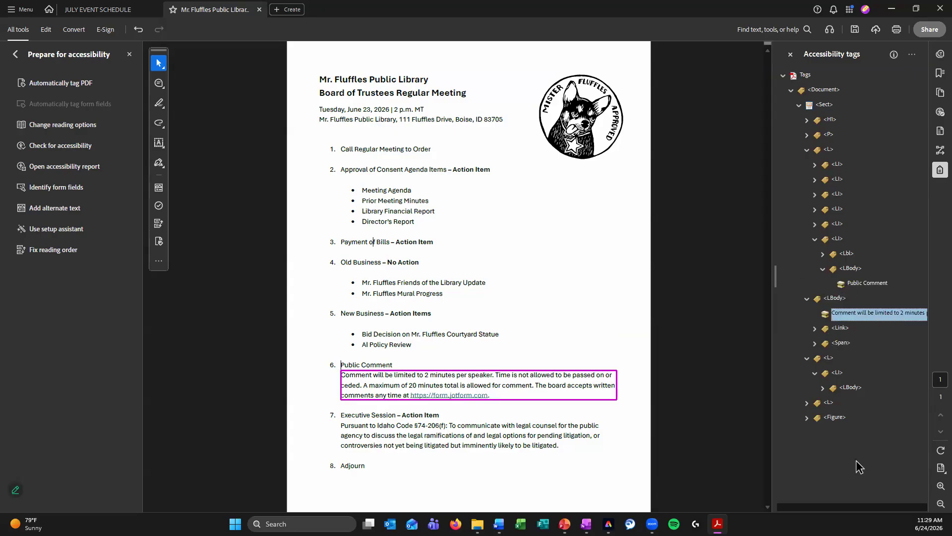
left_click(843, 344, "shift")
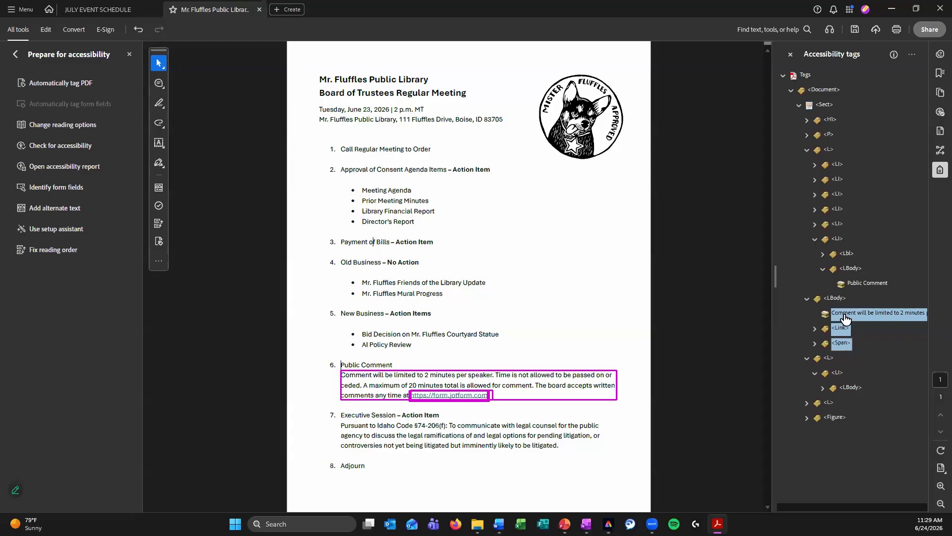
left_click_drag(845, 318, 866, 290)
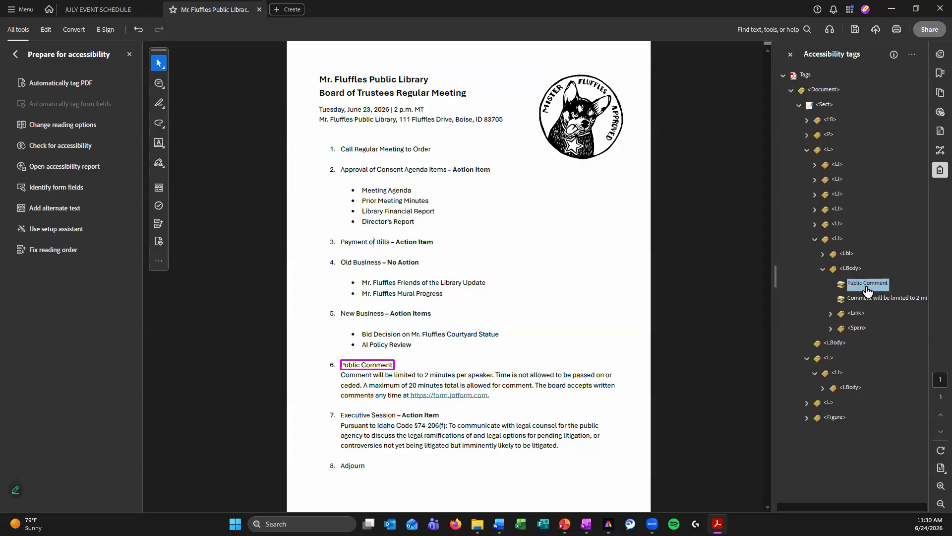
left_click(851, 268)
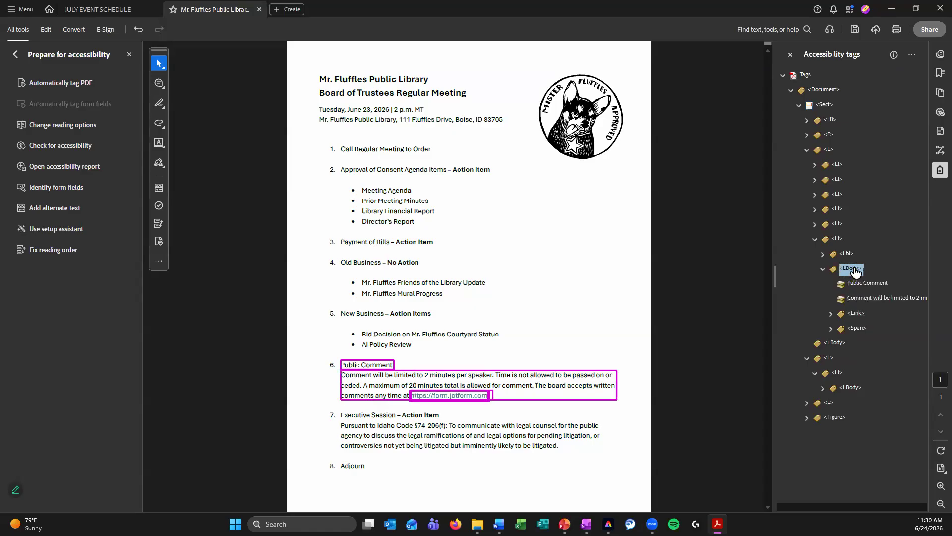
left_click(841, 345)
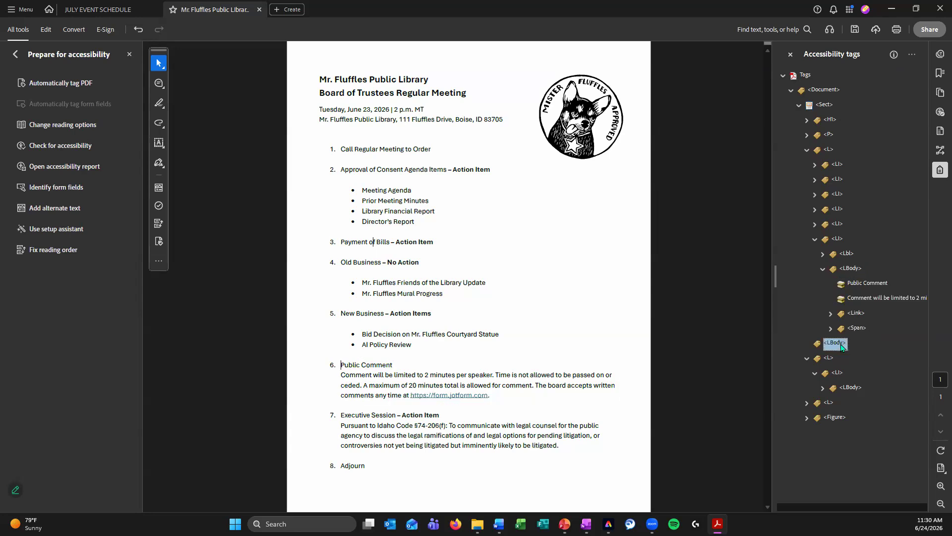
right_click(842, 347)
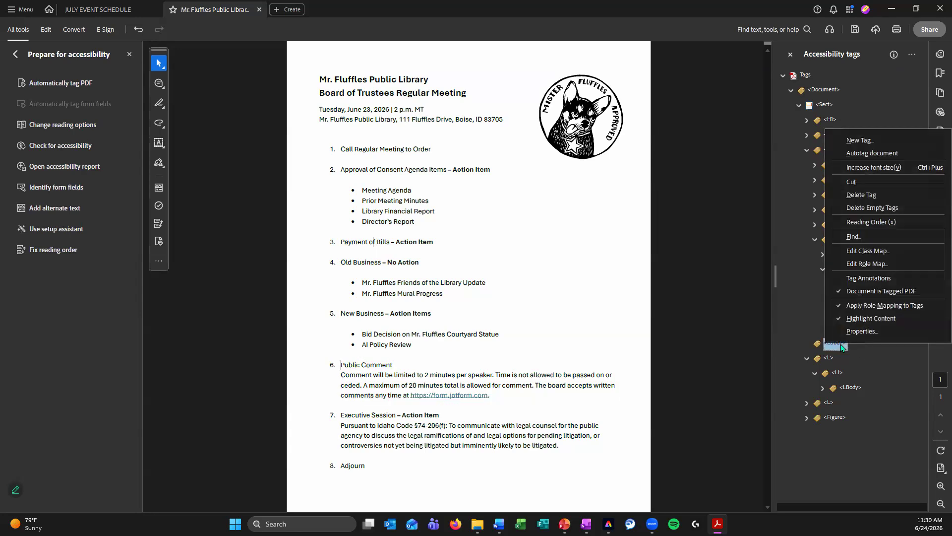
left_click(861, 194)
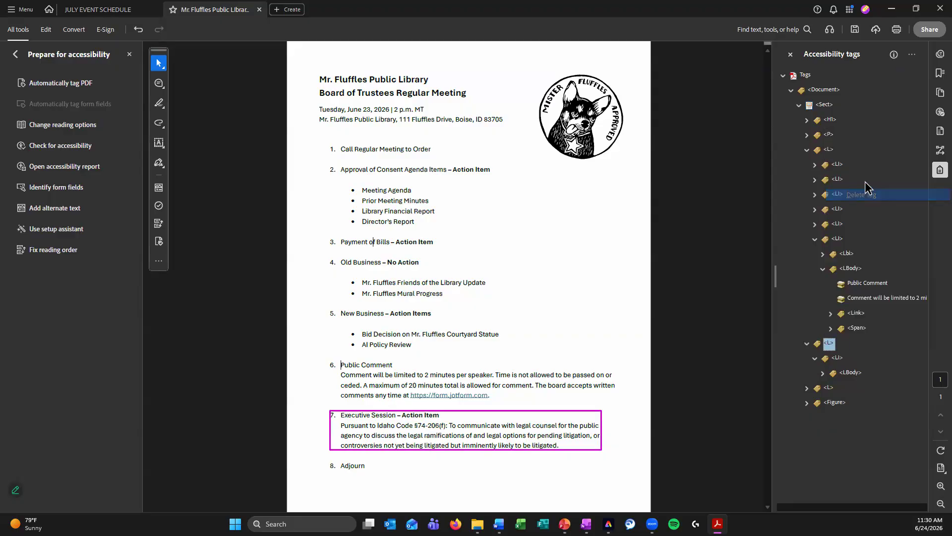
Move the Executive Session <LI> into the main agenda list after Public Comment, and delete its emptied <L> tag
left_click(814, 239)
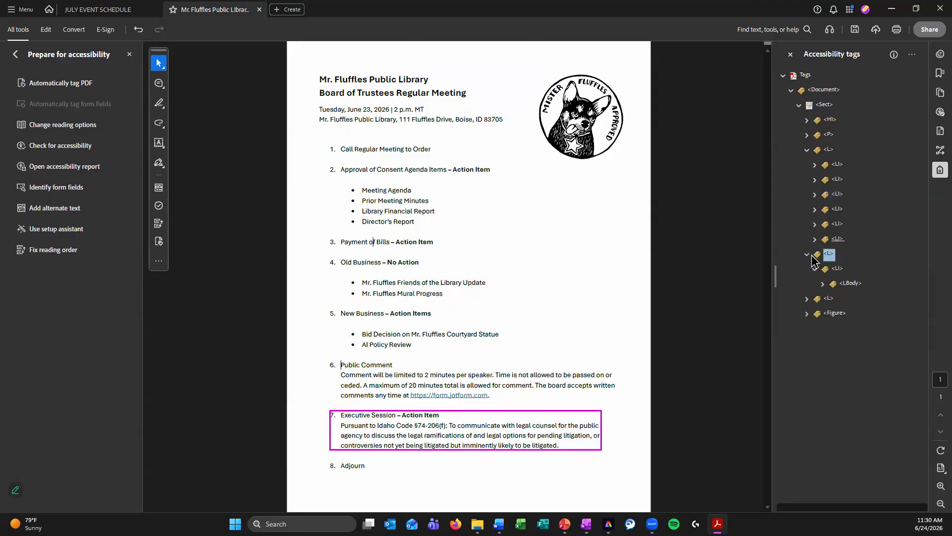
left_click(807, 254)
left_click(807, 255)
left_click(814, 269)
left_click_drag(837, 268, 864, 257)
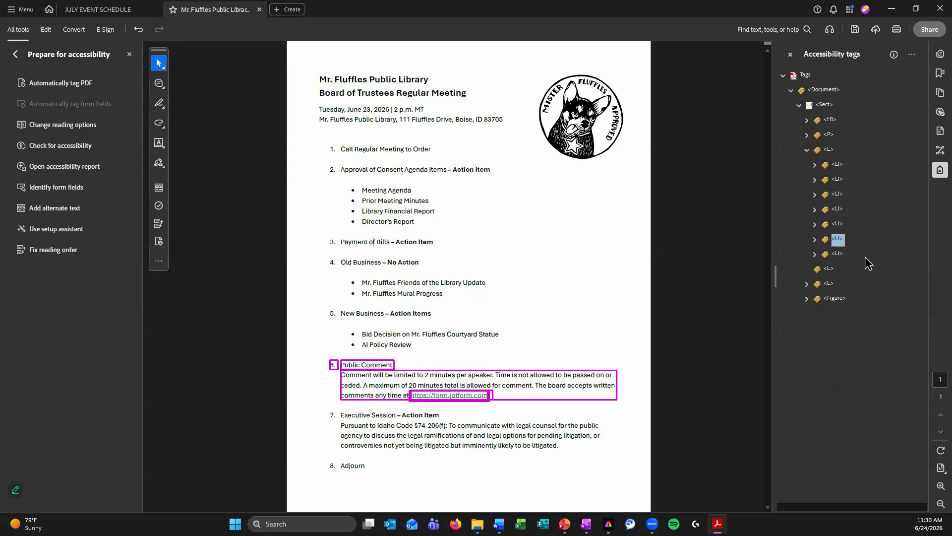
left_click(830, 268)
right_click(830, 267)
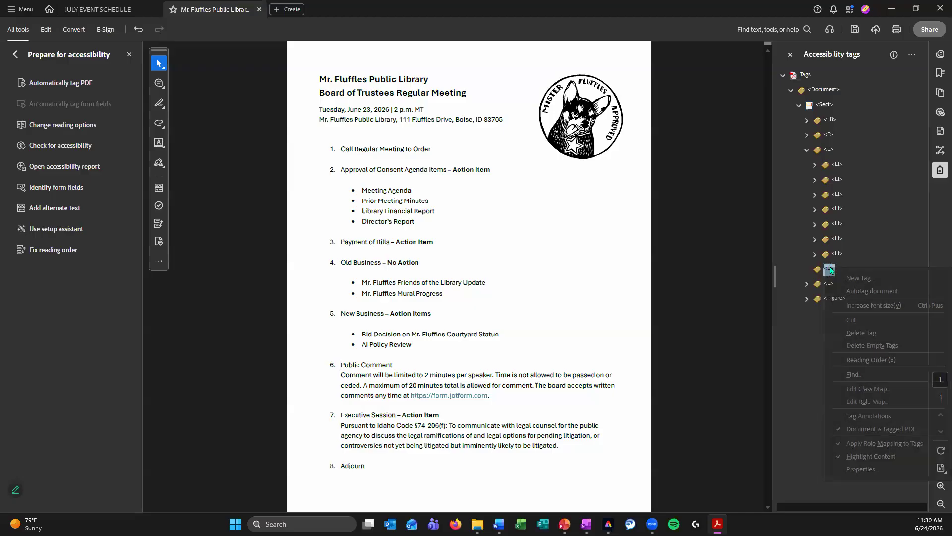
left_click(861, 332)
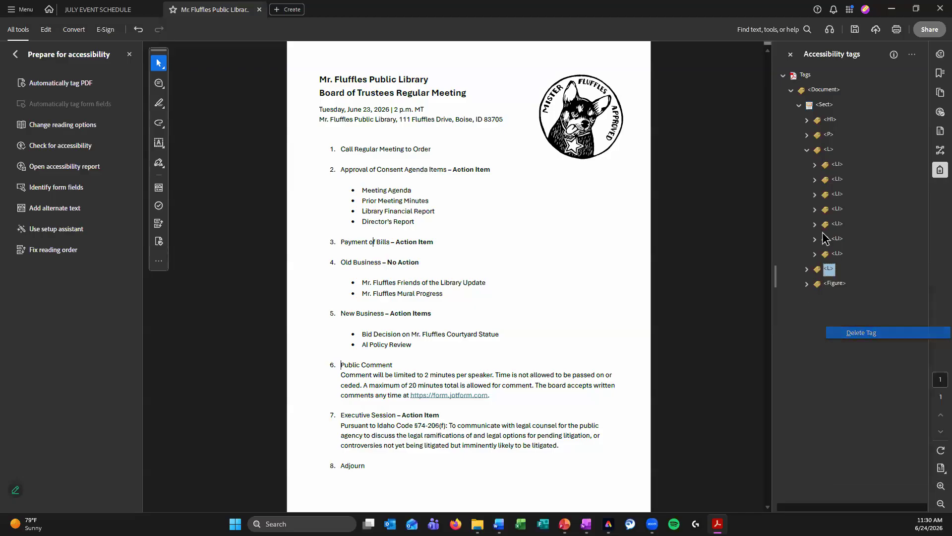
Add a <Lbl> tag to the Executive Session list item and place it before its <LBody>
left_click(815, 253)
left_click(852, 270)
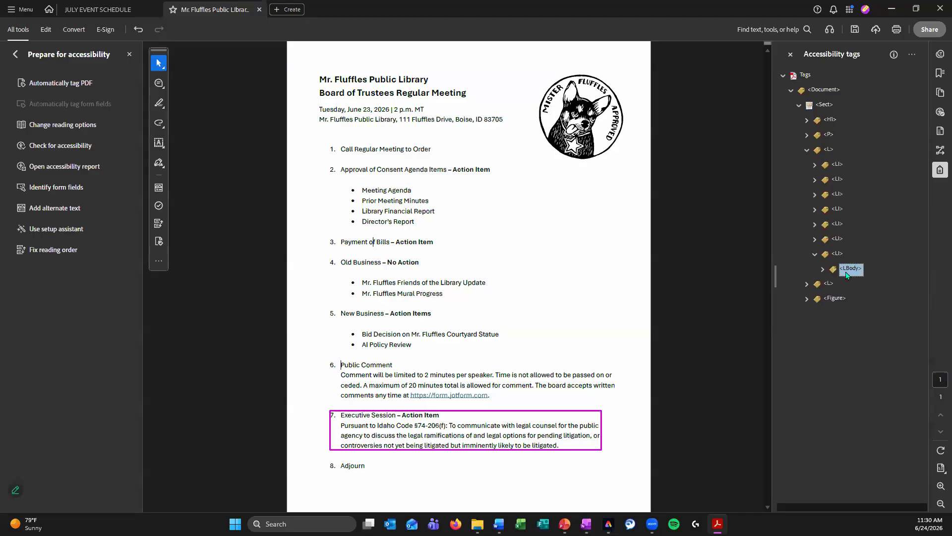
right_click(852, 272)
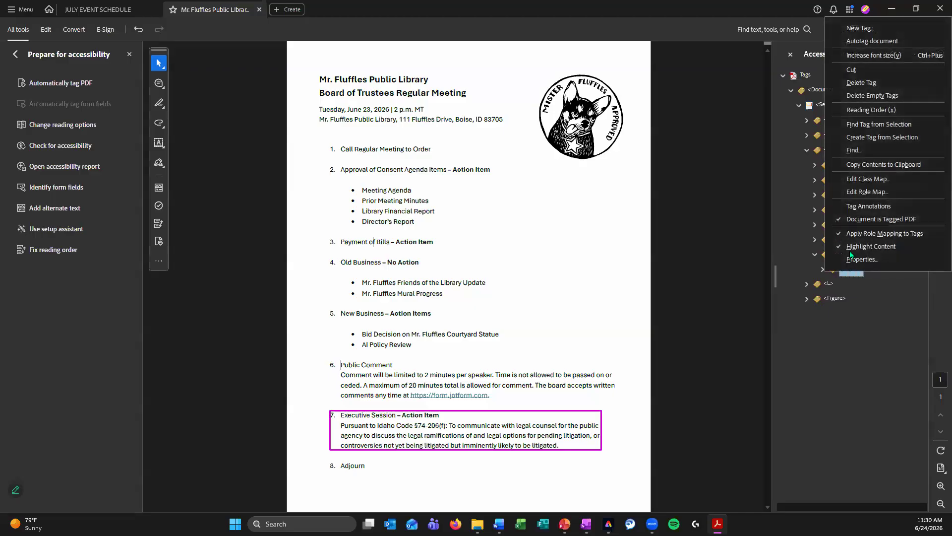
left_click(875, 31)
left_click(468, 281)
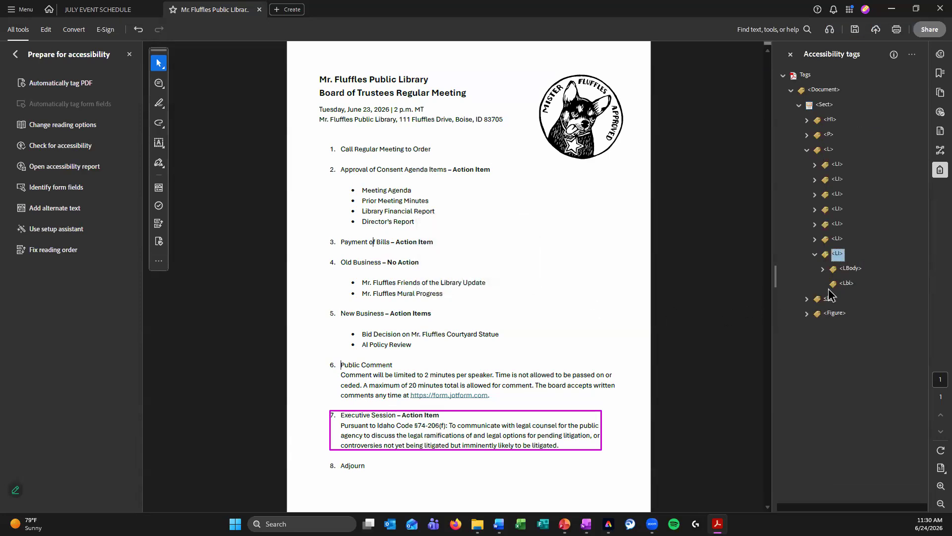
left_click_drag(848, 289, 839, 259)
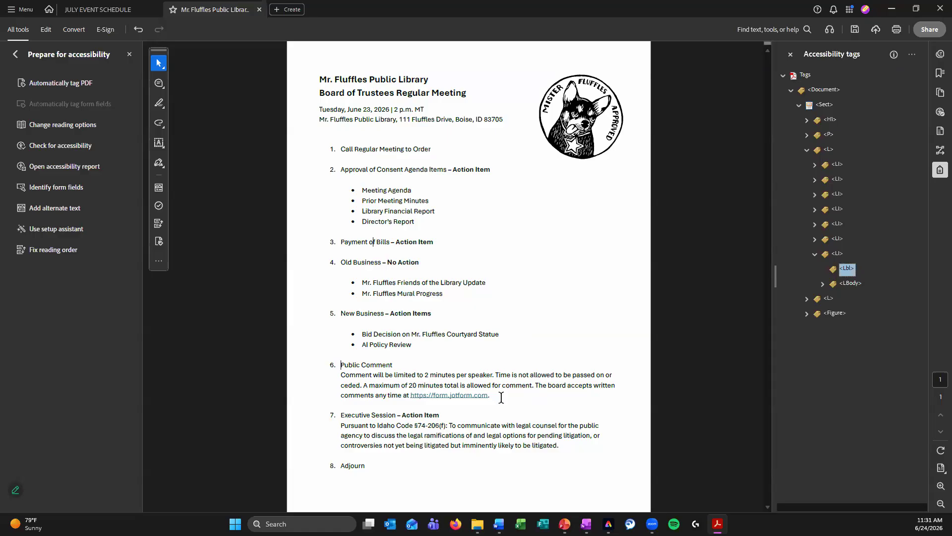
Tag the "7." before Executive Session as the content of the item's new <Lbl> tag
left_click_drag(497, 388, 498, 394)
left_click(496, 396)
left_click(837, 253)
left_click(845, 271)
left_click(334, 417)
left_click_drag(334, 416, 341, 418)
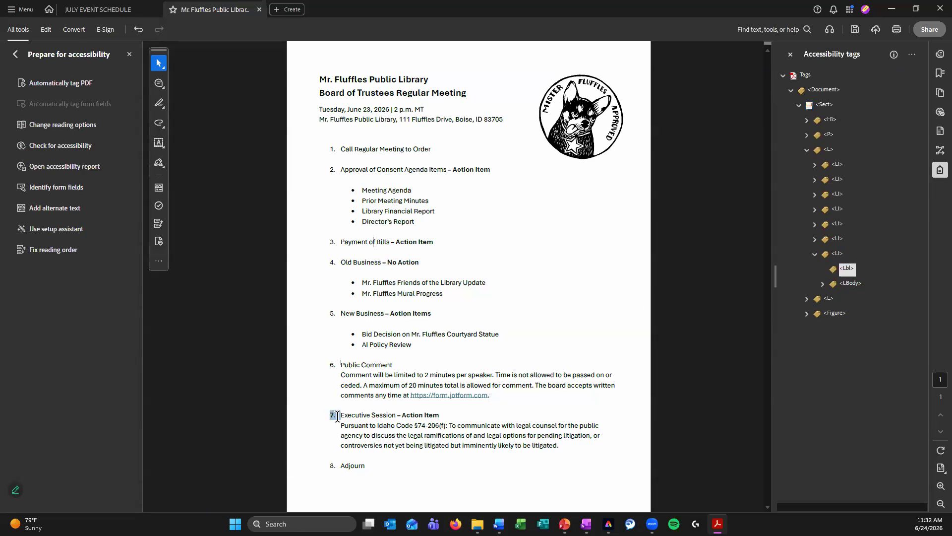
right_click(839, 269)
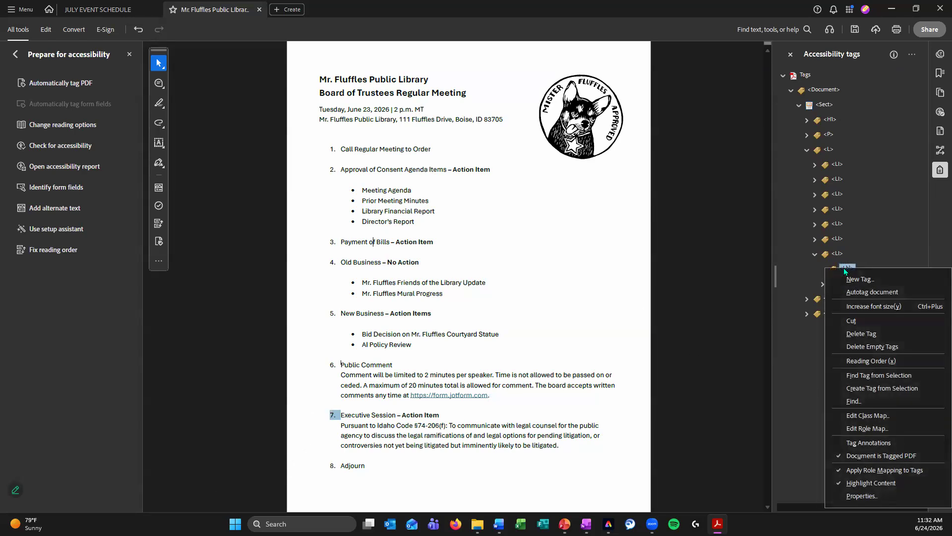
left_click(864, 389)
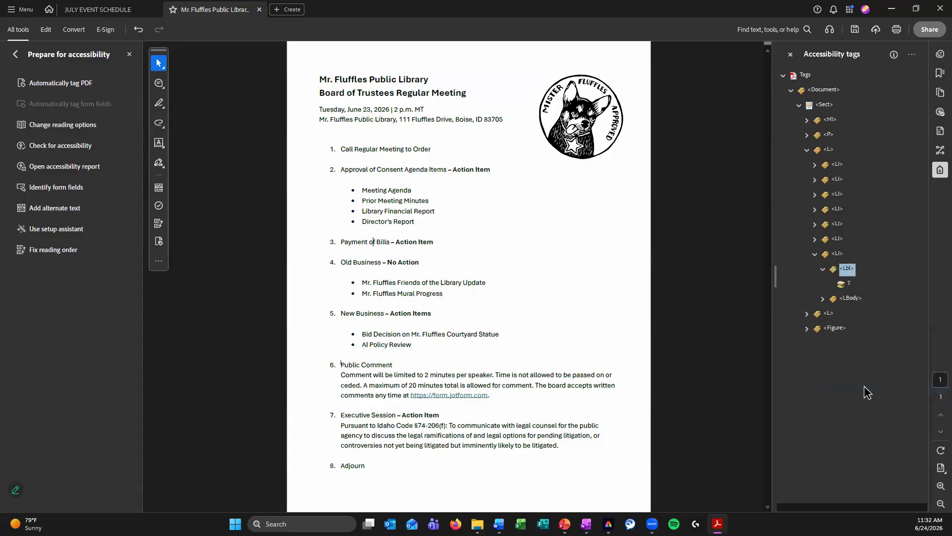
Move the Adjourn <LI> into the main agenda list after Executive Session, and delete its emptied <L> tag
left_click(815, 255)
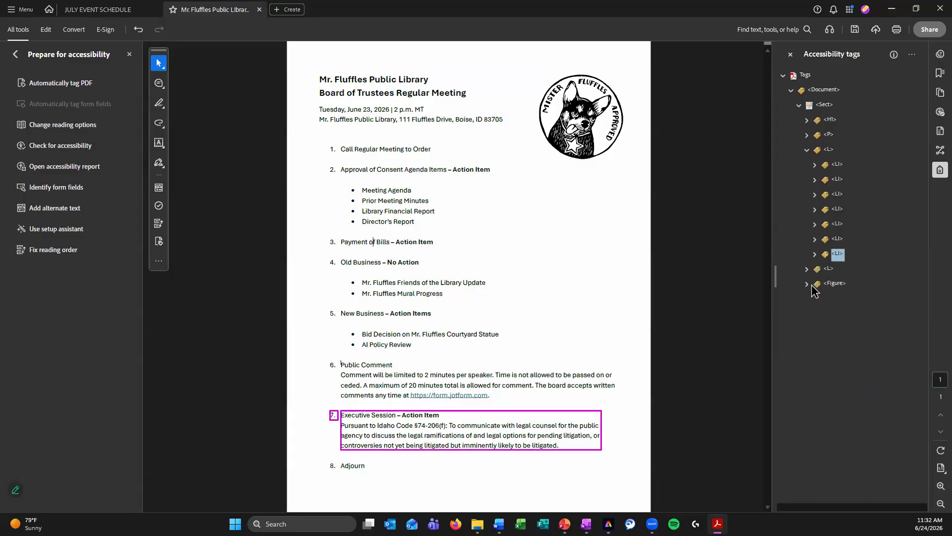
left_click(807, 269)
left_click(838, 284)
left_click_drag(836, 256, 832, 282)
right_click(826, 287)
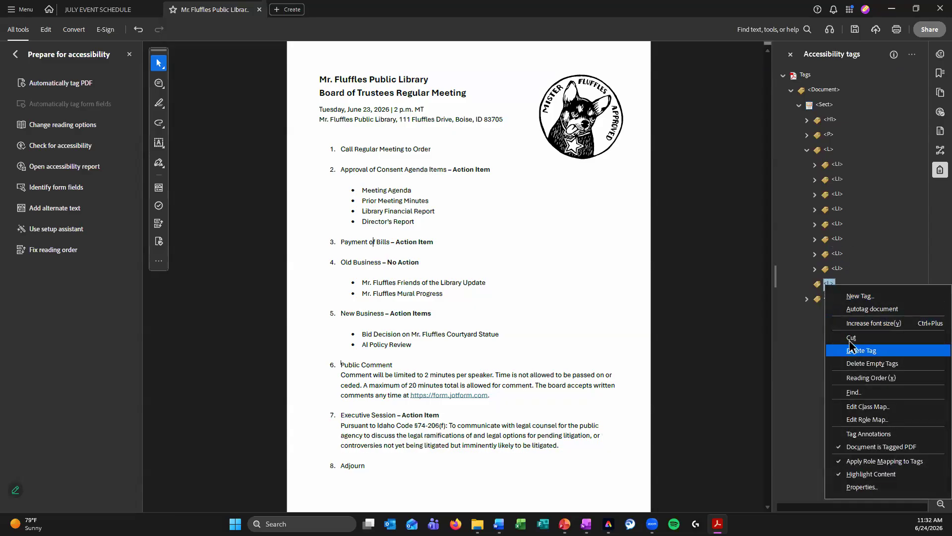
left_click(851, 349)
Add a <Lbl> tag to the Adjourn list item and place it before its <LBody>
left_click(815, 269)
left_click(847, 285)
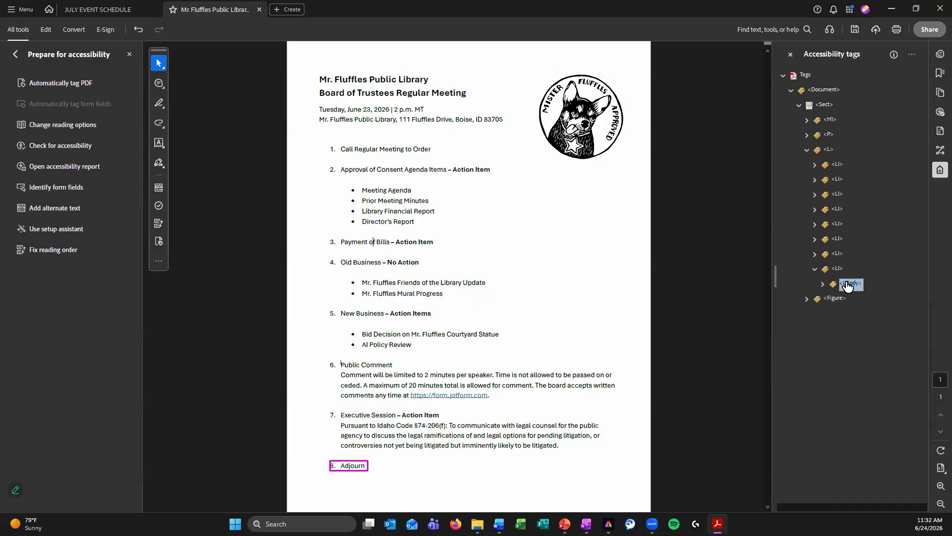
right_click(849, 286)
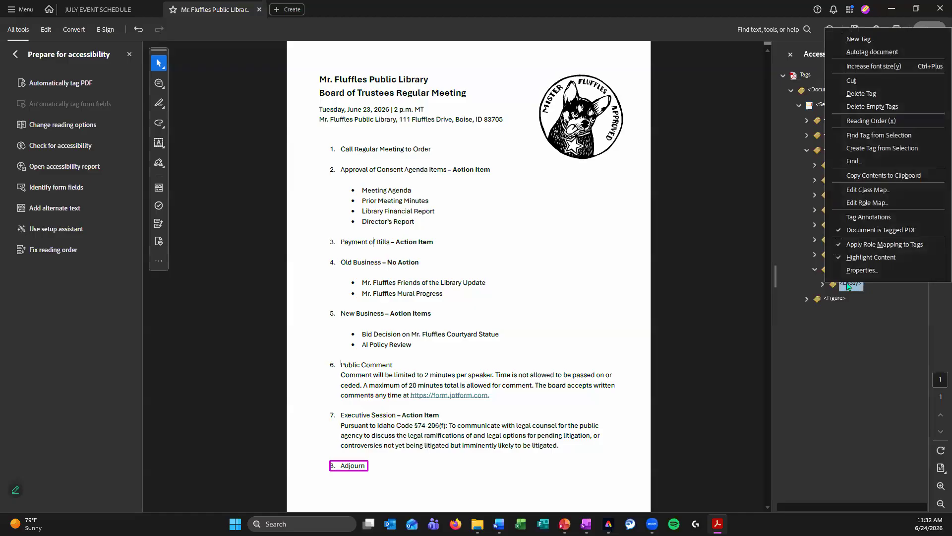
left_click(859, 39)
left_click(457, 279)
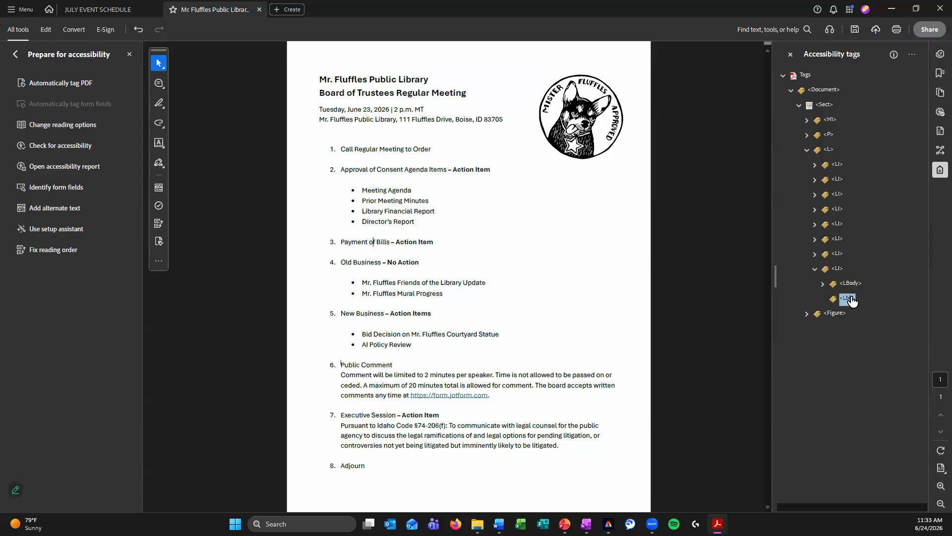
right_click(843, 283)
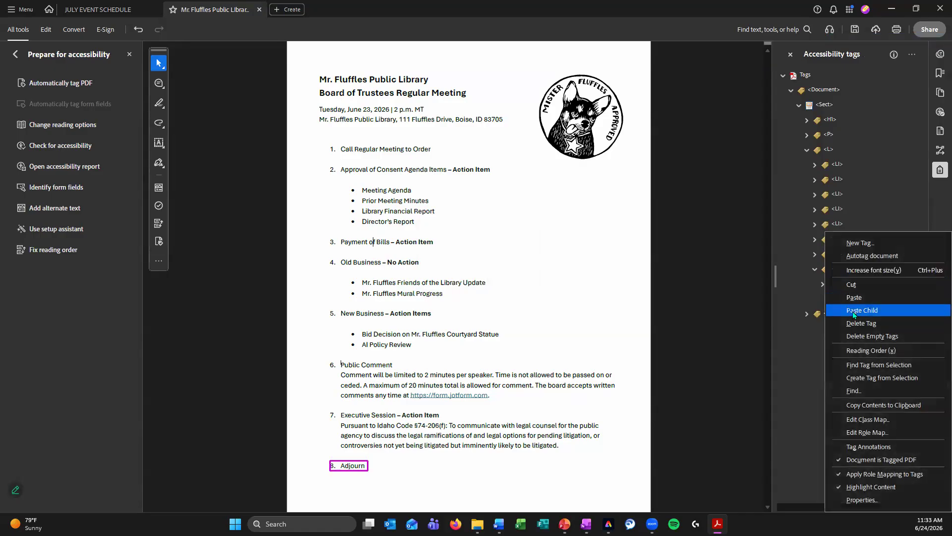
left_click(854, 310)
left_click(851, 299)
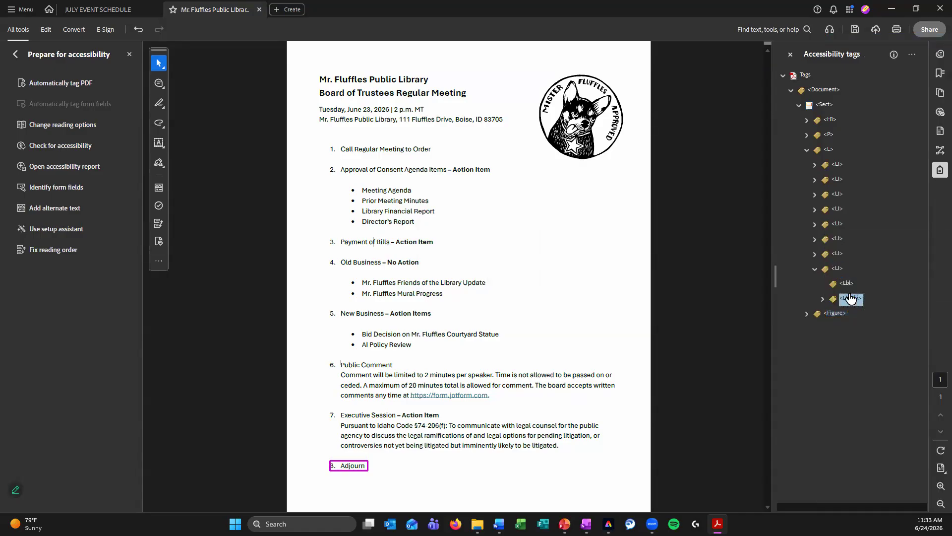
Tag the "8." before Adjourn as the content of the item's new <Lbl> tag, and collapse the finished <LI>
left_click(847, 283)
left_click_drag(328, 462, 341, 466)
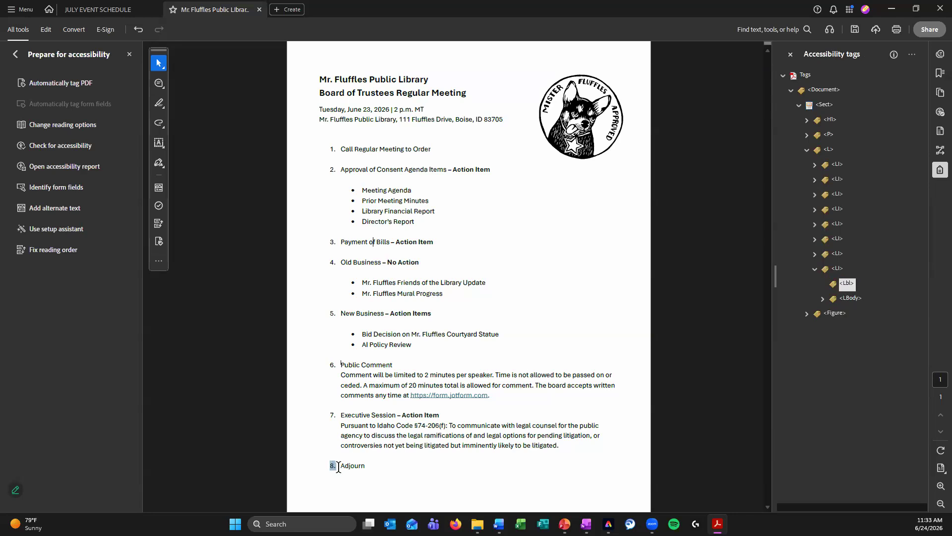
right_click(848, 287)
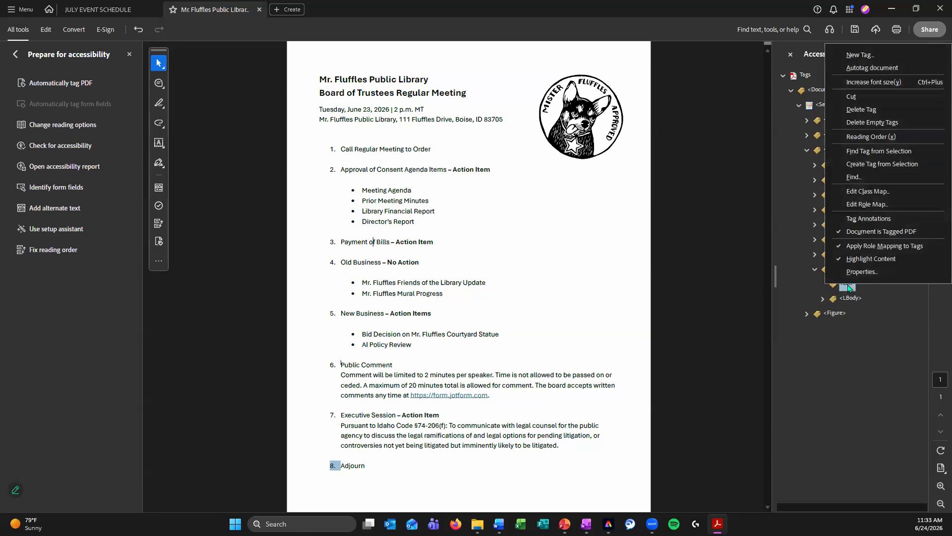
left_click(867, 166)
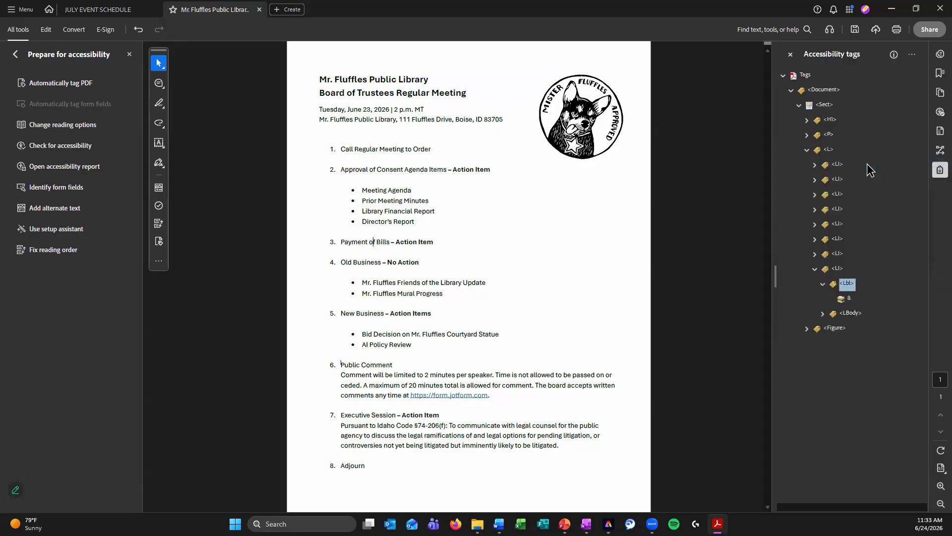
left_click(822, 284)
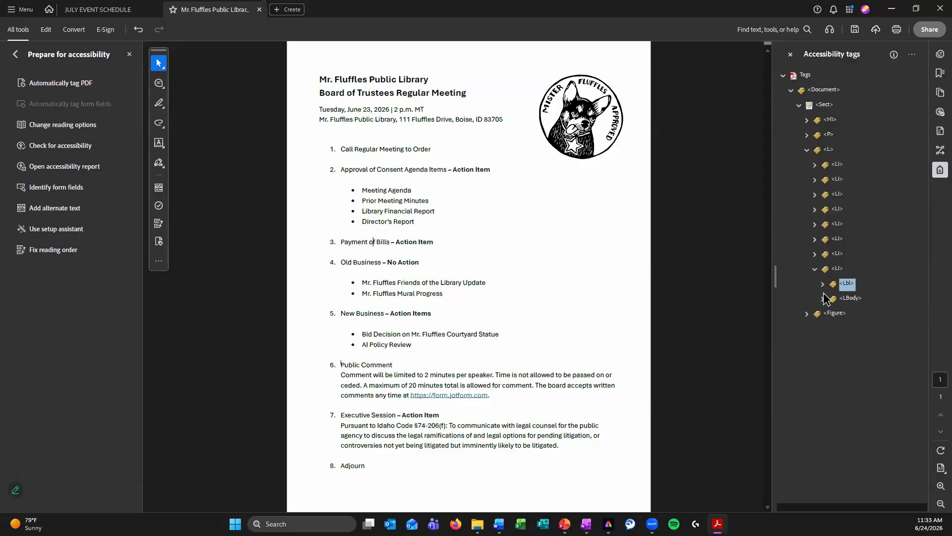
left_click(822, 299)
left_click(837, 269)
left_click(815, 269)
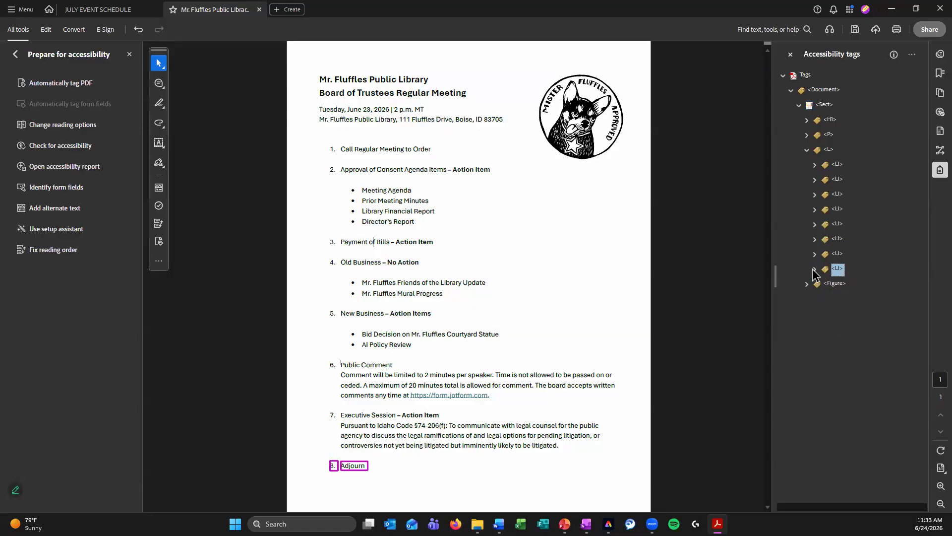
Check which page content the main <L> tag covers, collapse it, and review the top-level tags in order from <H1> to <Figure>
left_click(828, 150)
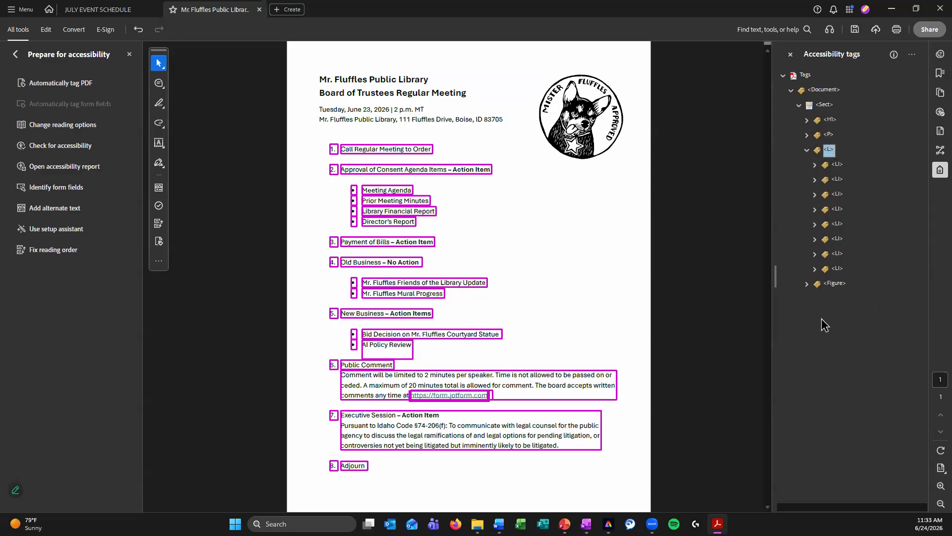
left_click(806, 151)
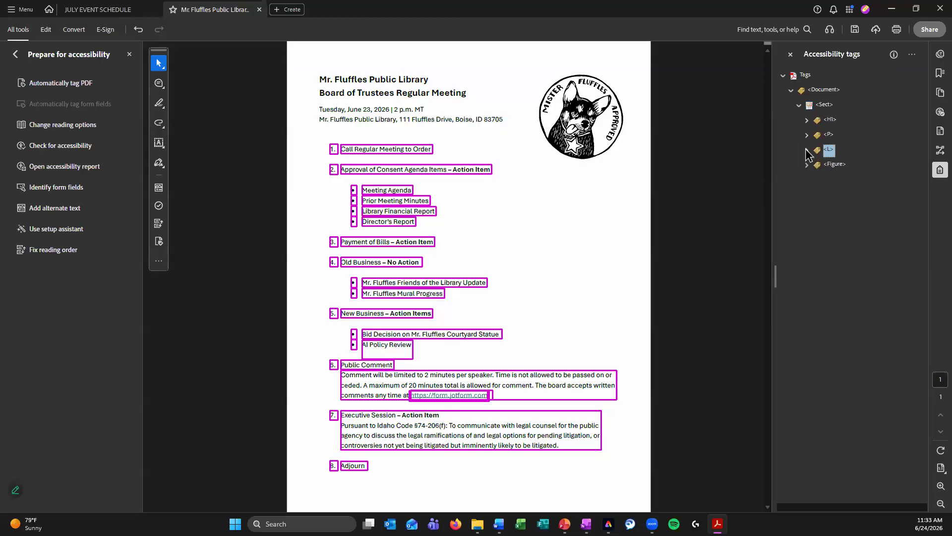
left_click(826, 120)
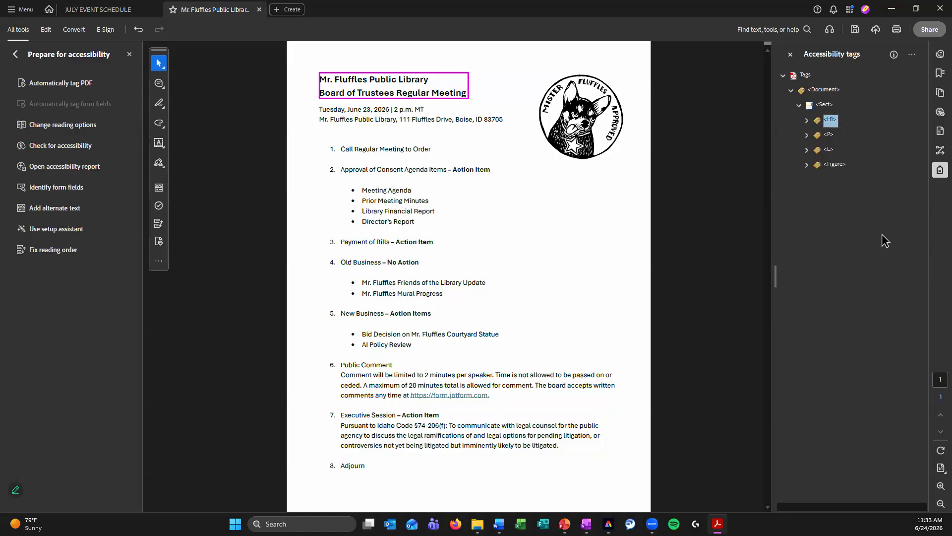
key("Down")
key("Down")
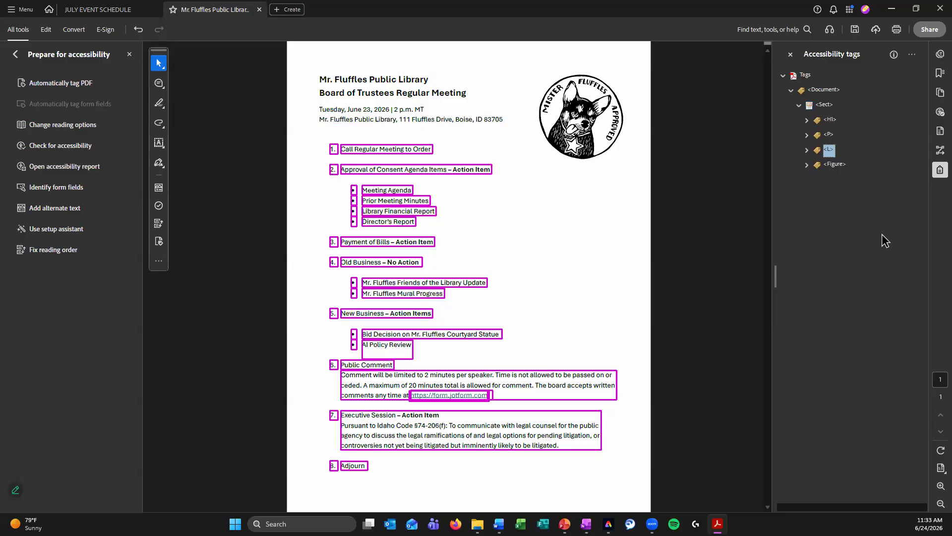
key("Down")
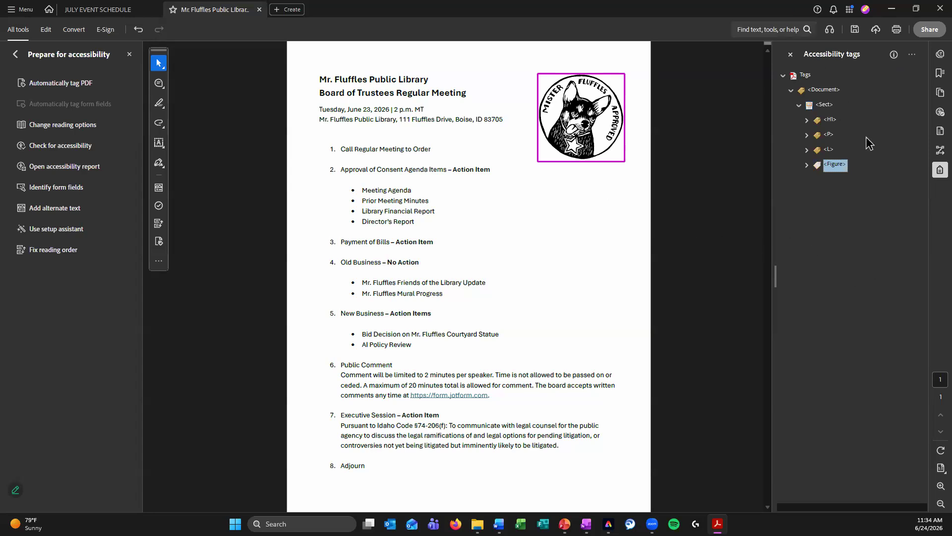
Move the logo's <Figure> tag directly after <H1>, recheck the tag order, and save the document
left_click_drag(834, 127, 848, 118)
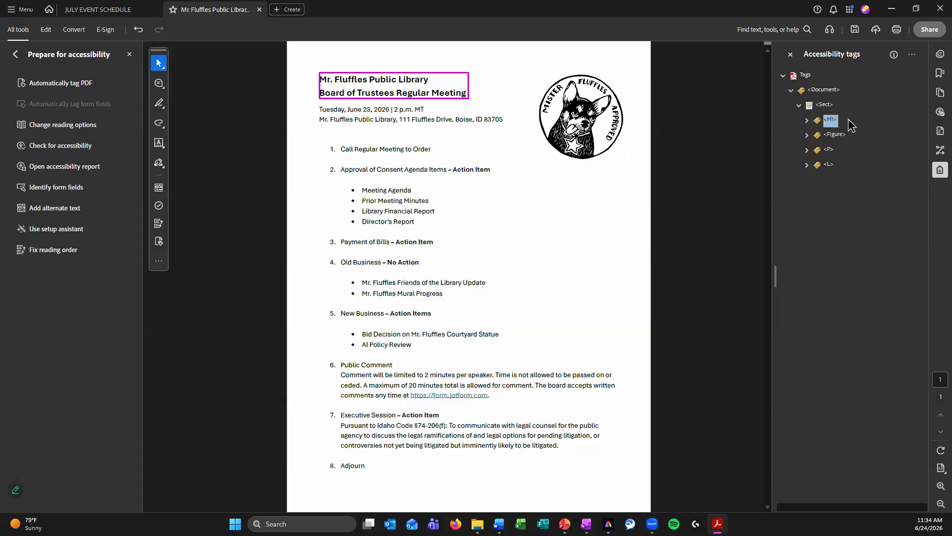
key("Down")
key("Down")
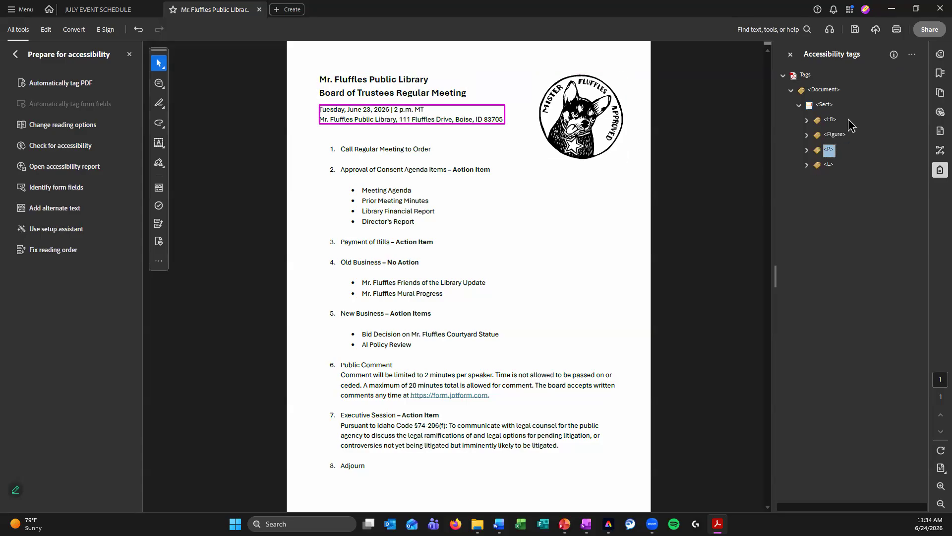
key("Down")
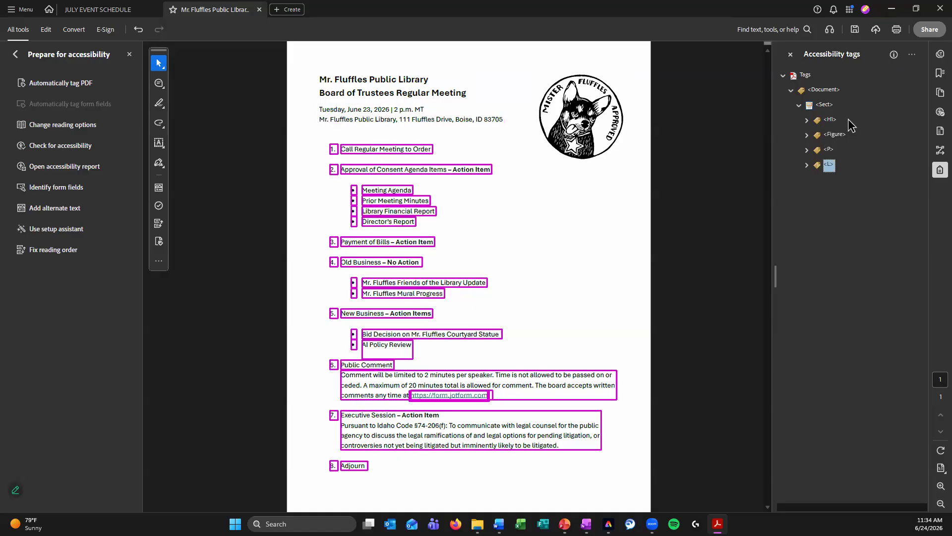
left_click(852, 34)
Show the PDF's content structure and expand Page 1 to list its containers
left_click(936, 131)
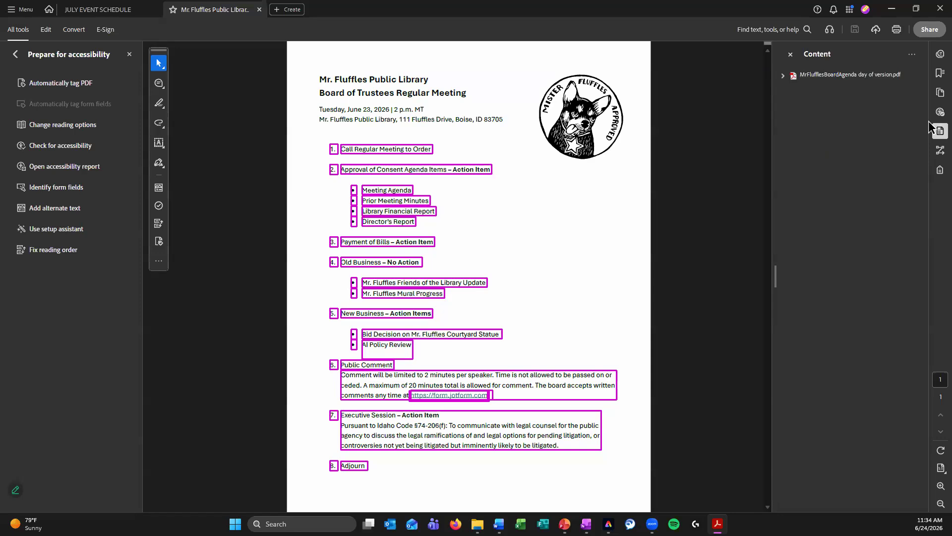
left_click(783, 76)
left_click(792, 90)
left_click(813, 92)
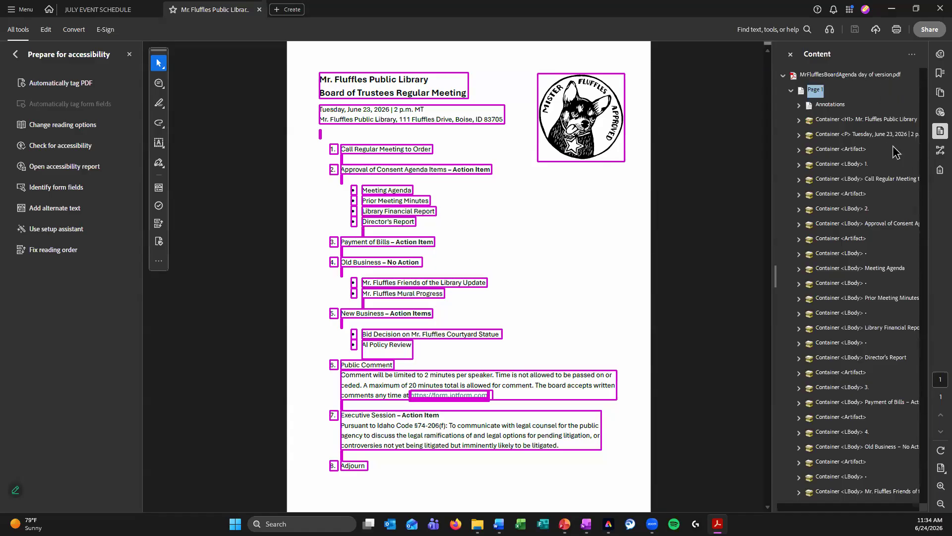
Expand Page 1's Annotations entry, examine the Link inside it, and collapse the entry again
left_click(828, 104)
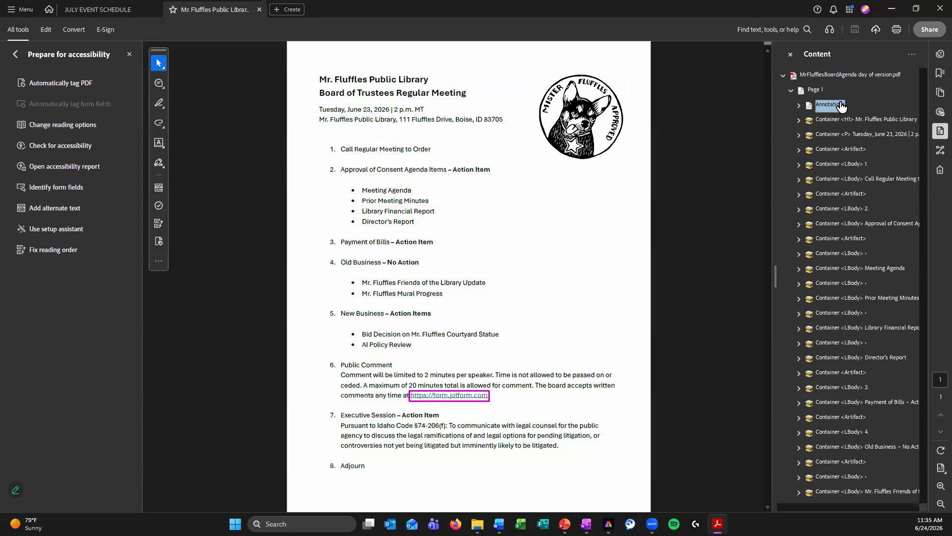
key("Right")
key("Down")
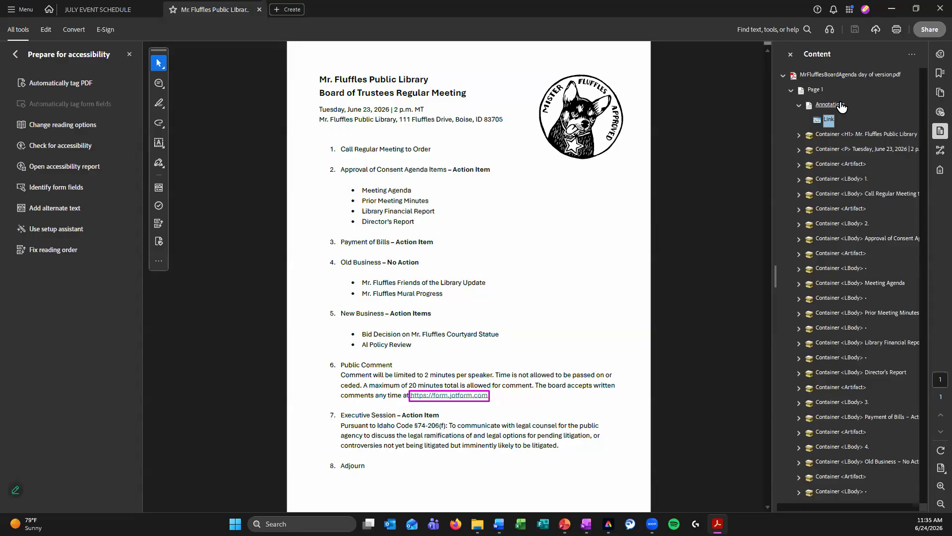
left_click(842, 105)
key("Left")
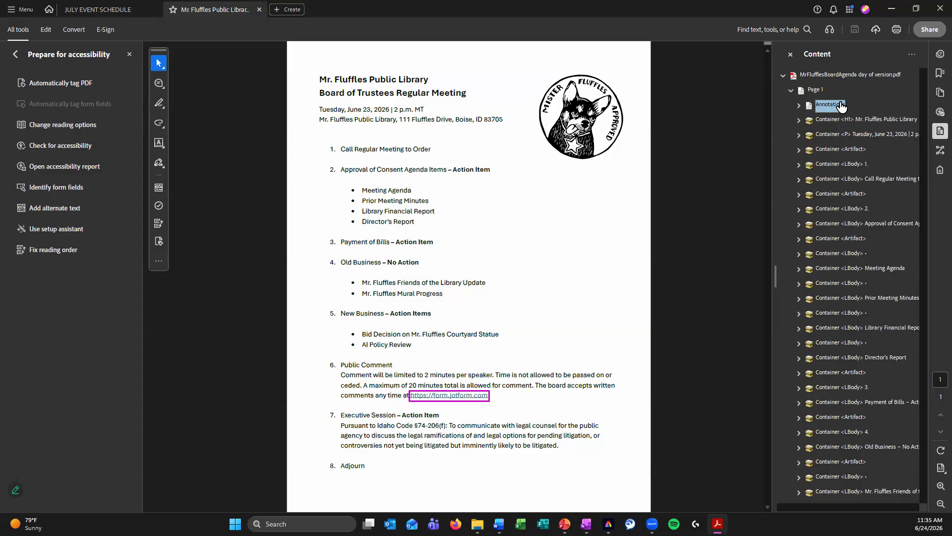
Examine the <H1> and <P> containers, then expand the first <Artifact> container down to its text and collapse it
key("Down")
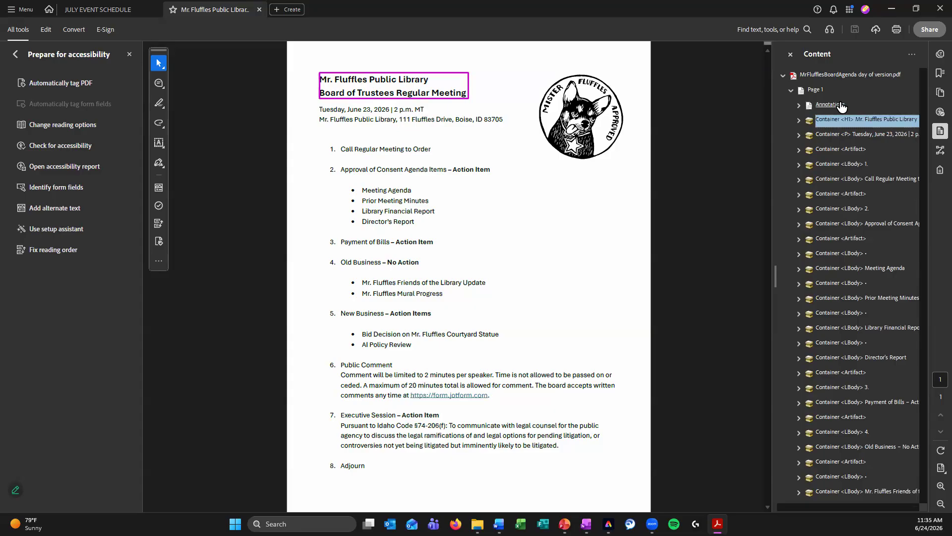
key("Down")
key("Down")
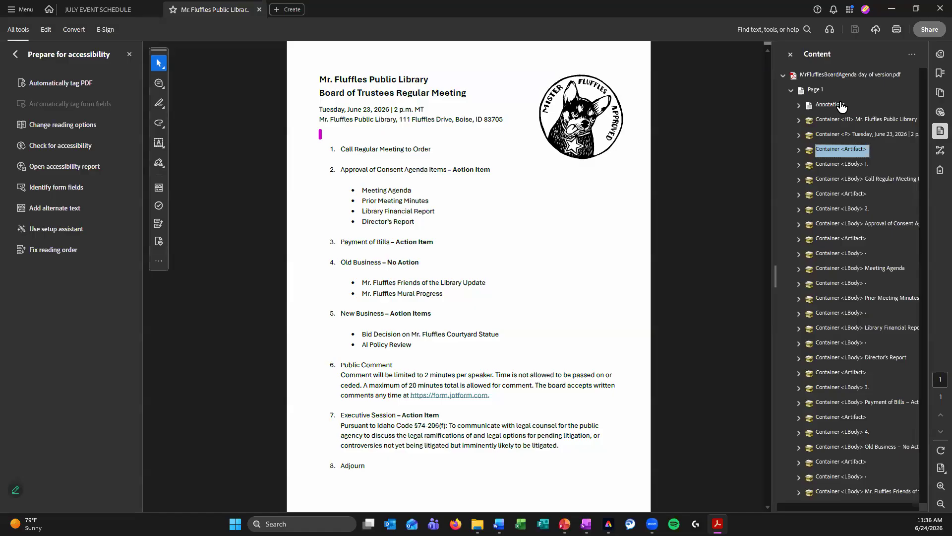
key("Right")
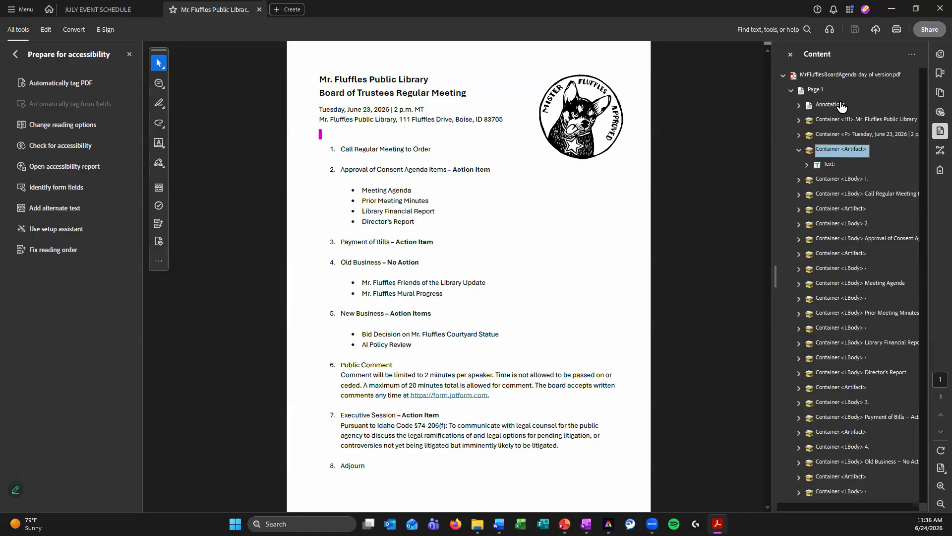
key("Down")
key("Right")
key("Down")
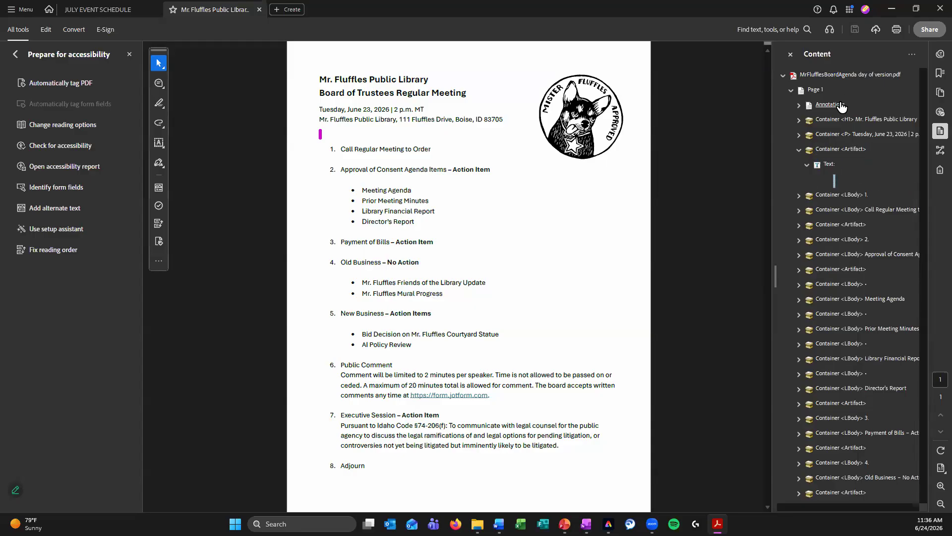
key("Up")
key("Up")
key("Left")
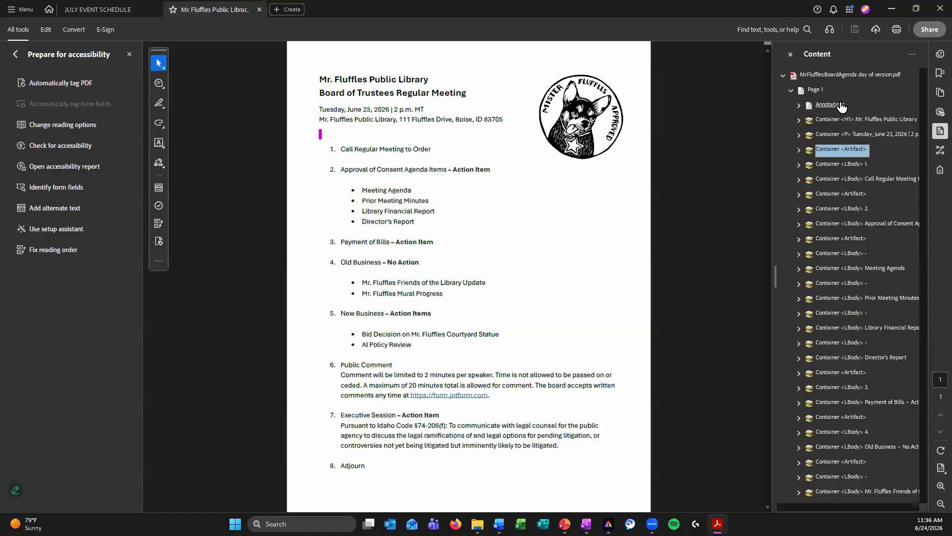
Review the content containers one by one from the "1." label through Public Comment, checking what each covers on the page
key("Down")
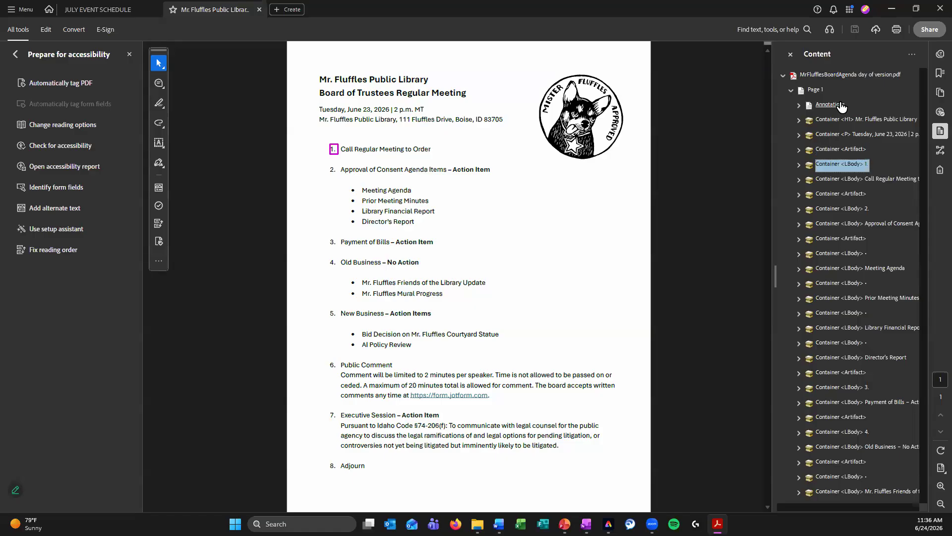
key("Down")
key("Down")
key("Down")
key("Down")
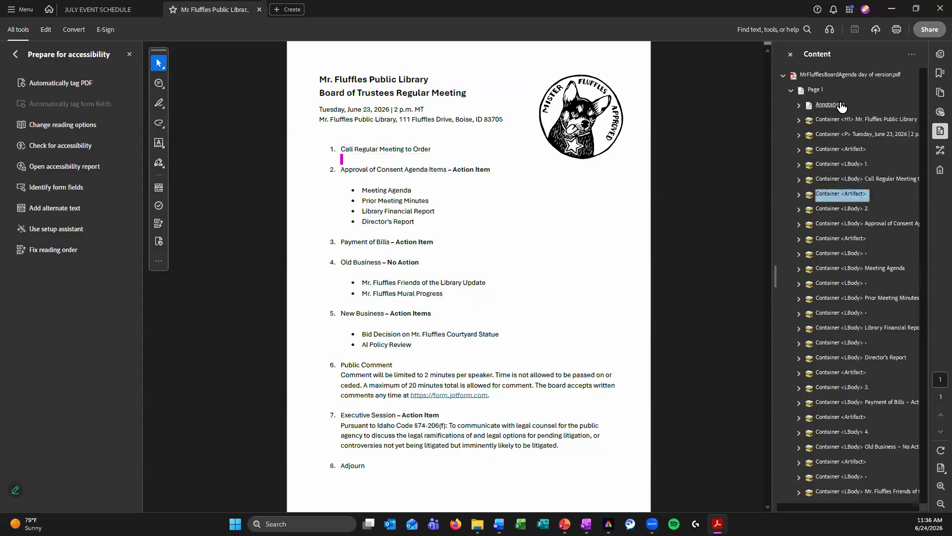
key("Down")
key("Down")
key("Down")
key("Down")
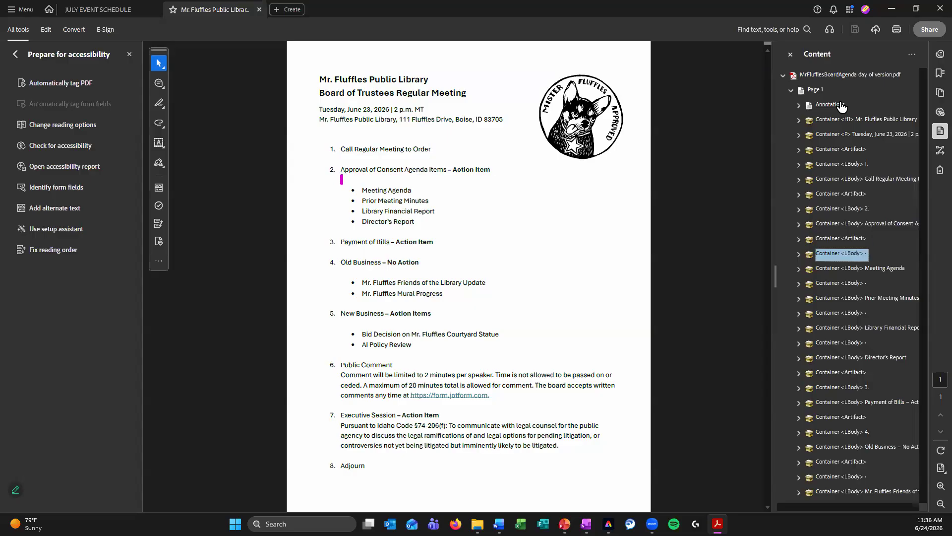
key("Down")
key("Down")
key("Down")
key("Down")
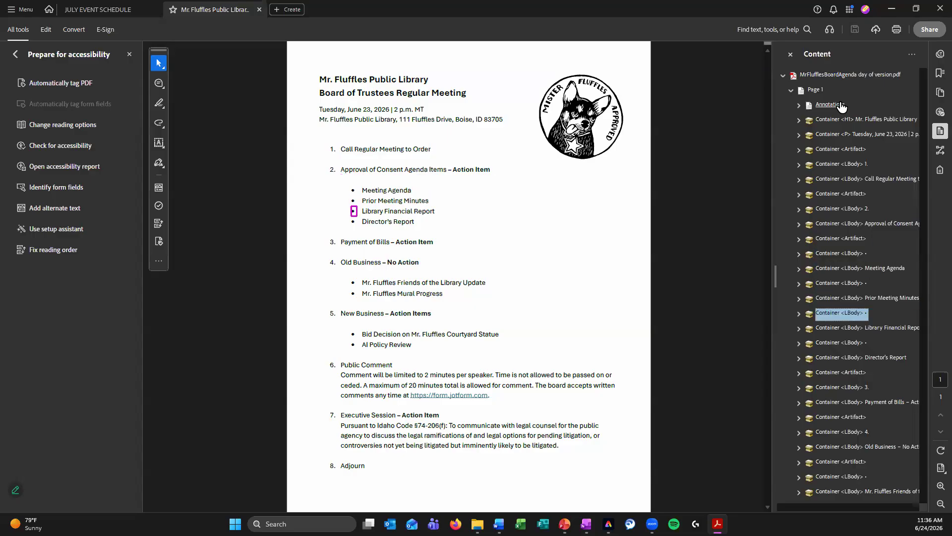
key("Down")
key("Down")
key("Down")
key("Down")
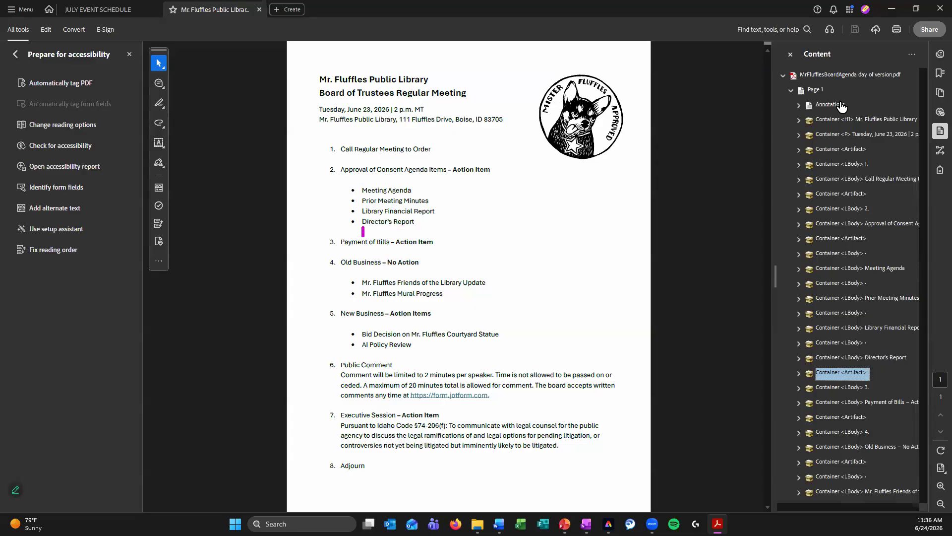
key("Down")
key("Down")
key("Down")
key("Down")
key("Down")
key("Down")
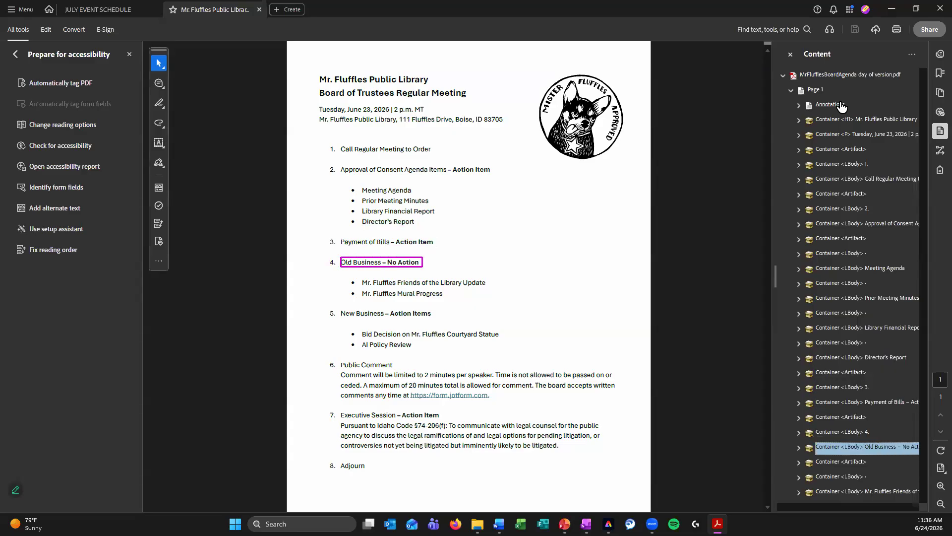
key("Down")
key("Down")
key("Down")
key("Down")
key("Down")
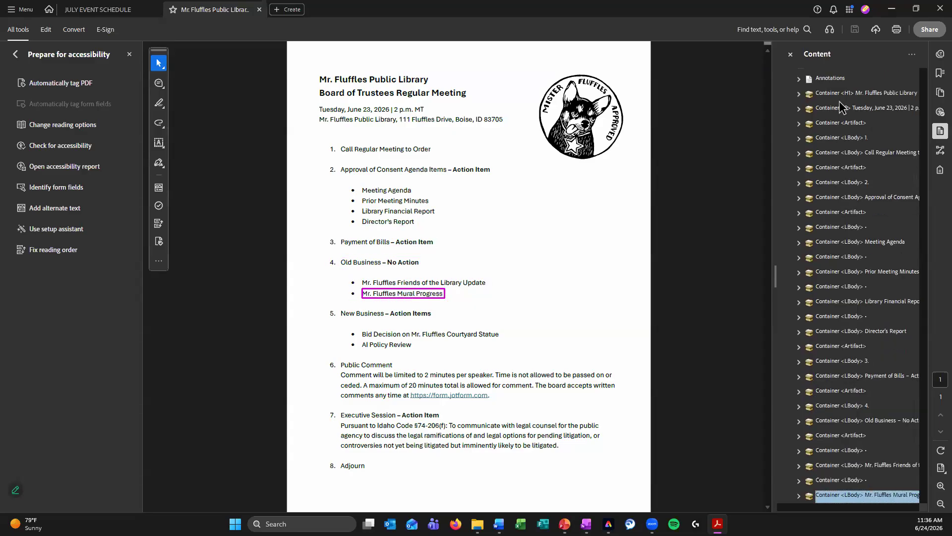
key("Down")
key("Down")
key("Down")
key("Down")
key("Down")
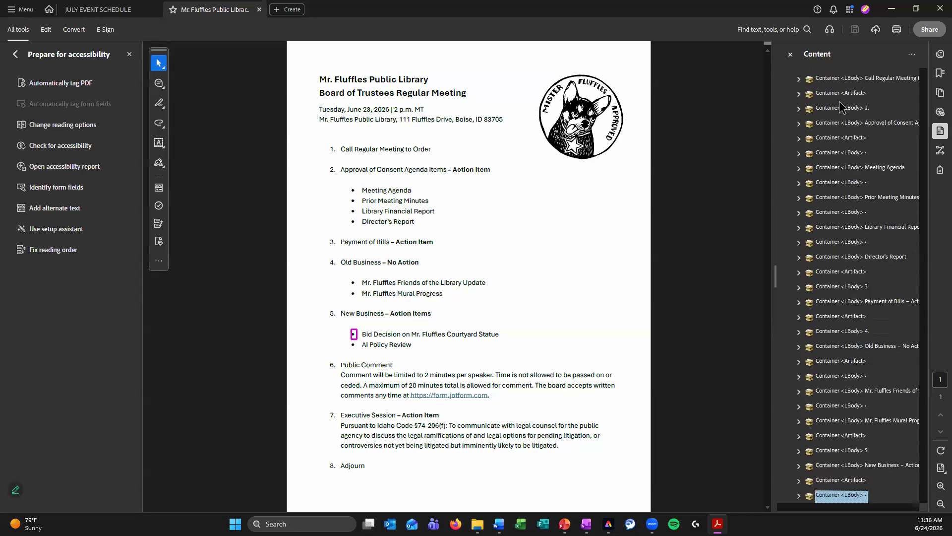
key("Down")
key("Down")
key("Down")
key("Down")
key("Down")
key("Down")
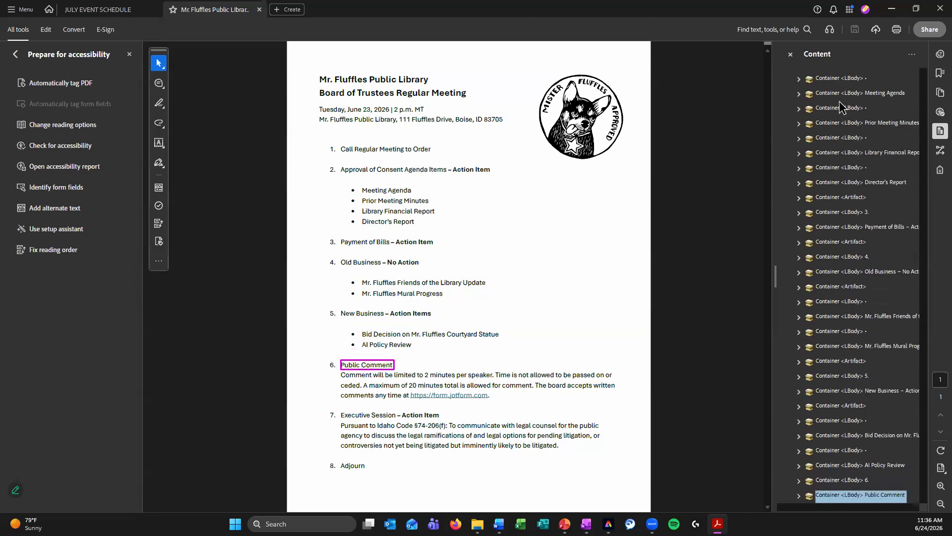
Examine the containers around the Public Comment link, including its path artifact, the following artifact and the <Span> holding the period
key("Down")
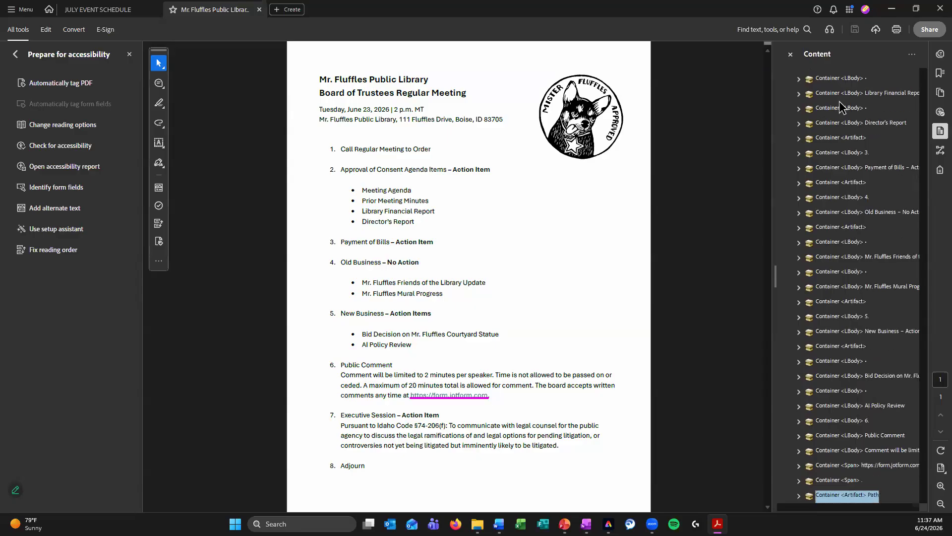
key("Down")
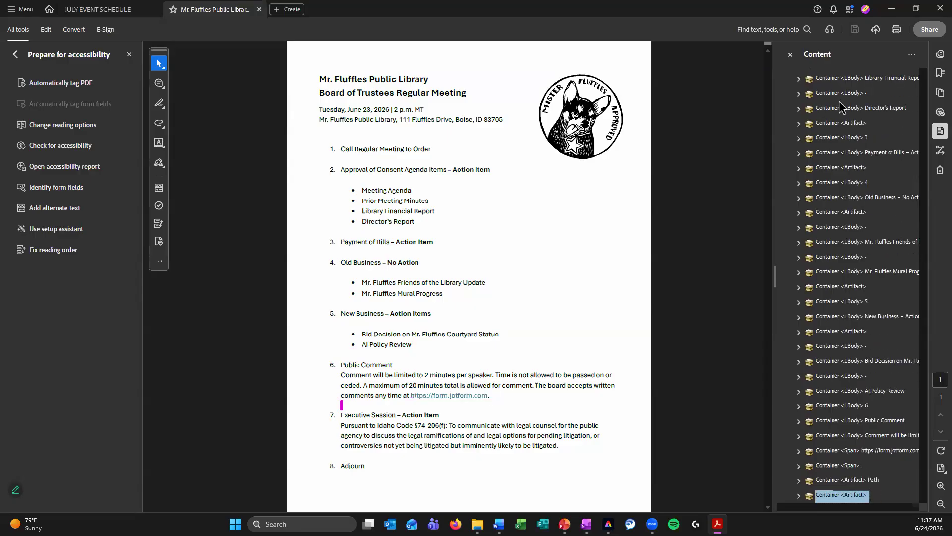
key("Up")
key("Up")
key("Up")
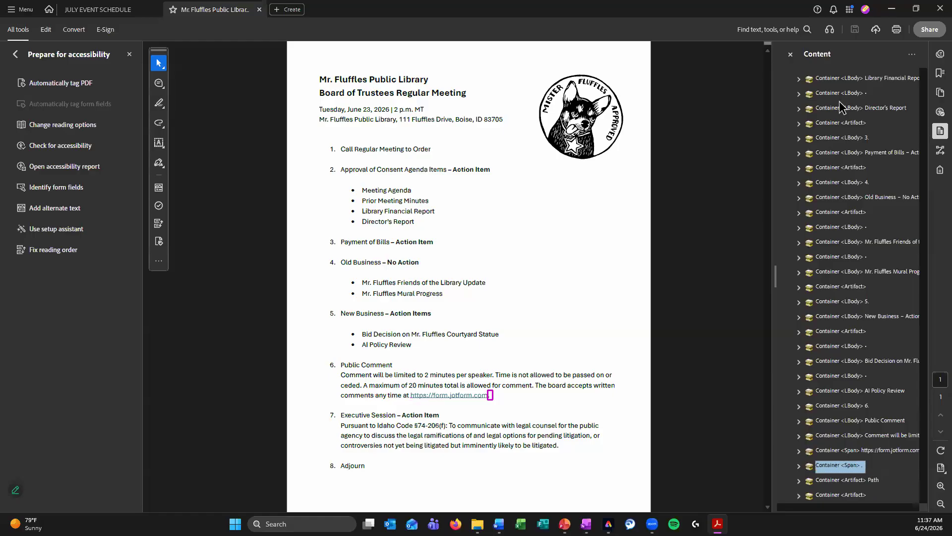
Review the remaining content containers from the link's path artifact through Adjourn, checking what each covers on the page
key("Down")
key("Down")
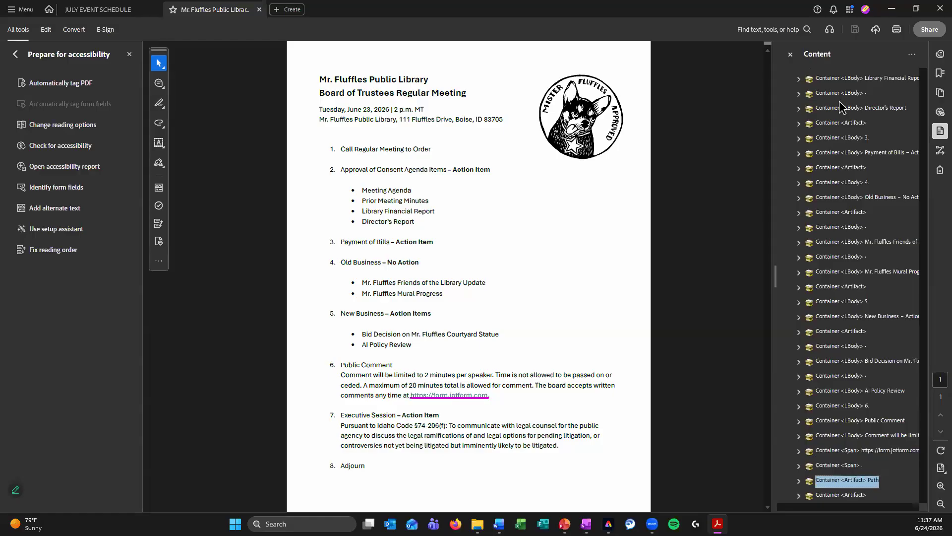
key("Down")
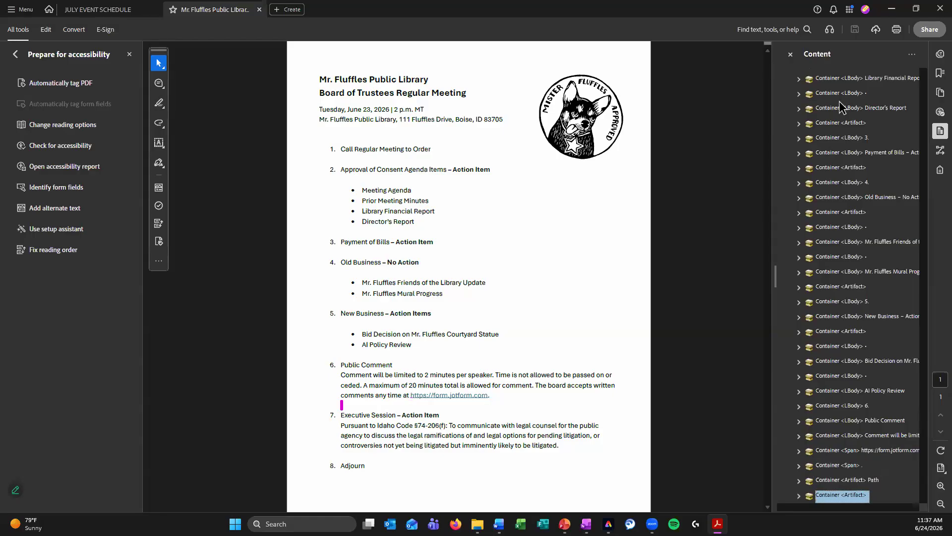
key("Down")
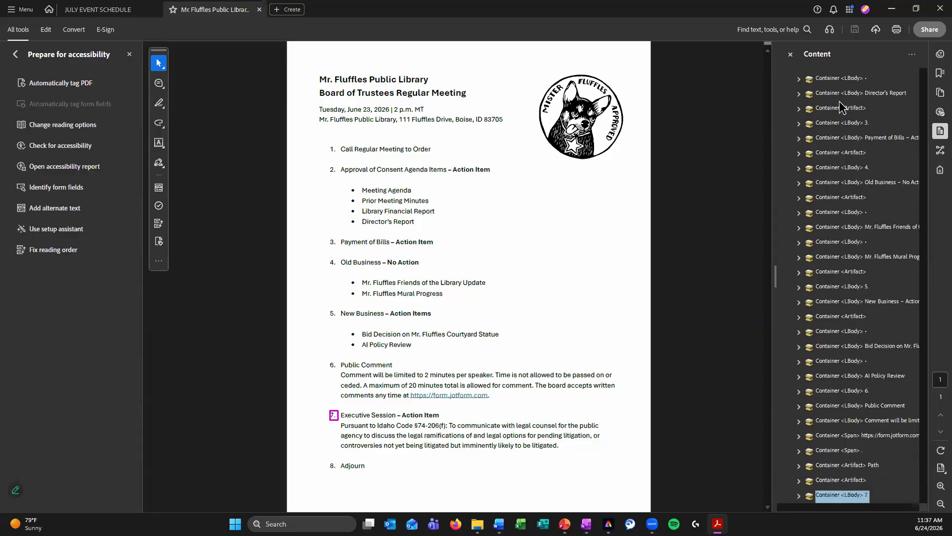
scroll(851, 348, "down", 2)
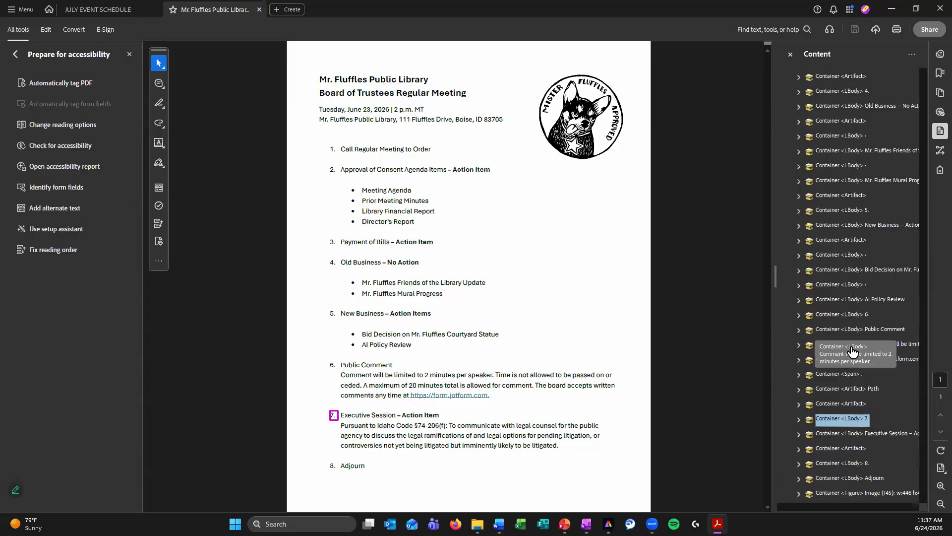
key("Down")
key("Down")
key("Down")
key("Down")
Move the logo's <Figure> container between the <H1> and <P> containers in the content order, and save the PDF
key("Down")
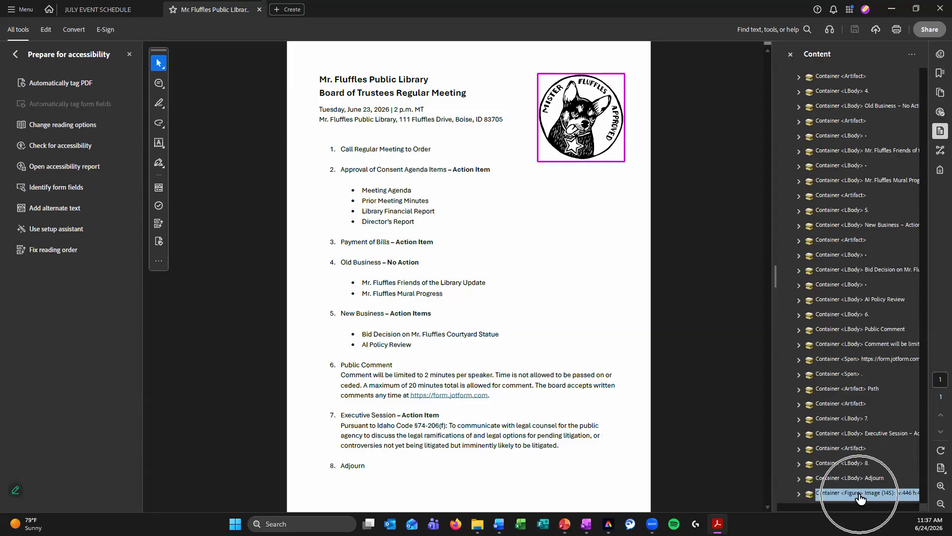
scroll(843, 432, "up", 4)
scroll(838, 421, "up", 5)
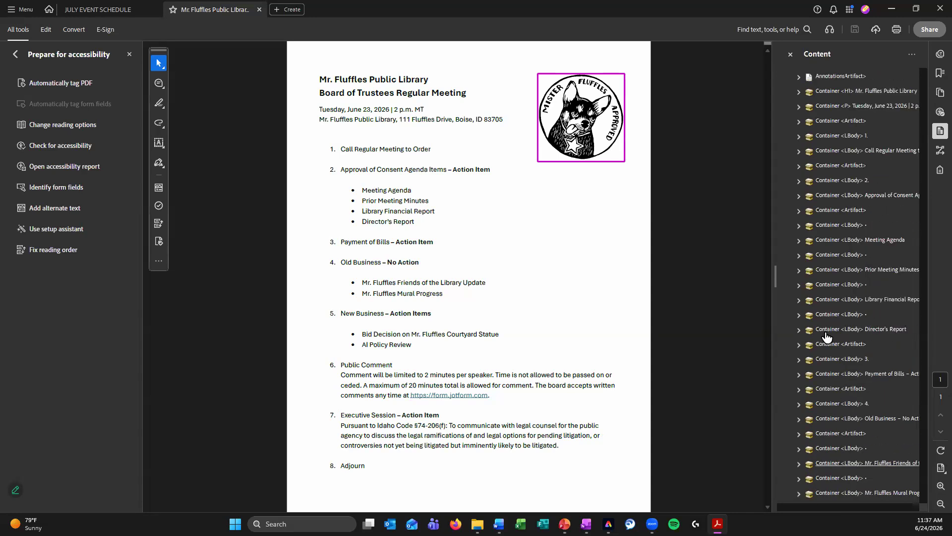
left_click(853, 120)
key("ctrl+v")
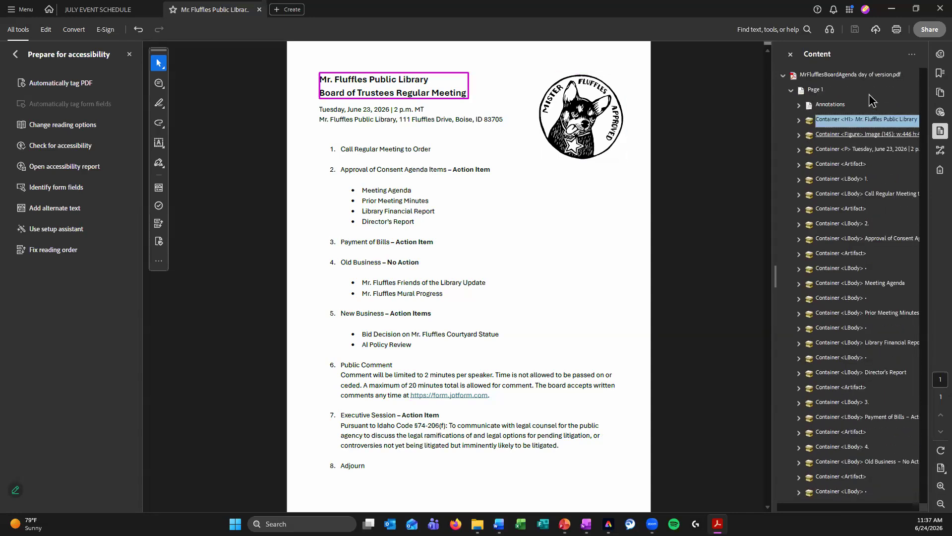
left_click(865, 141)
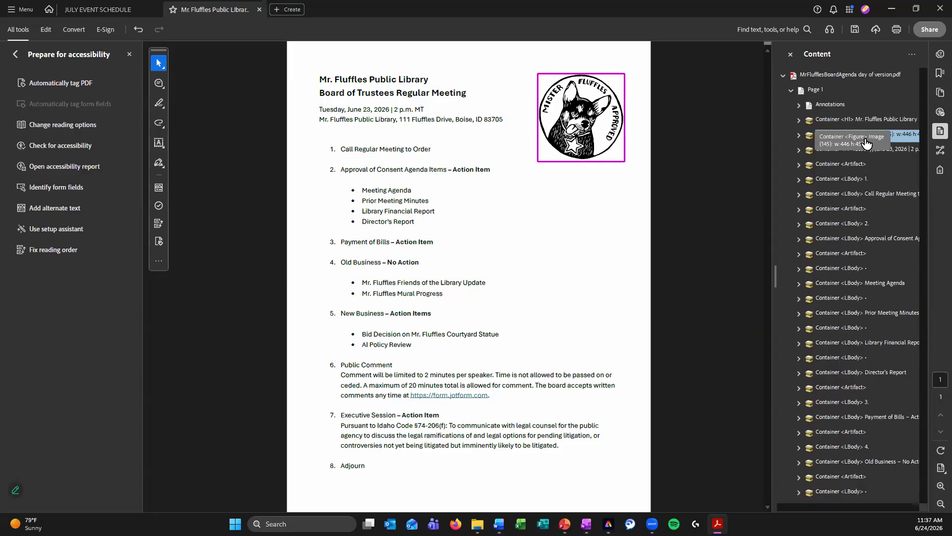
key("Down")
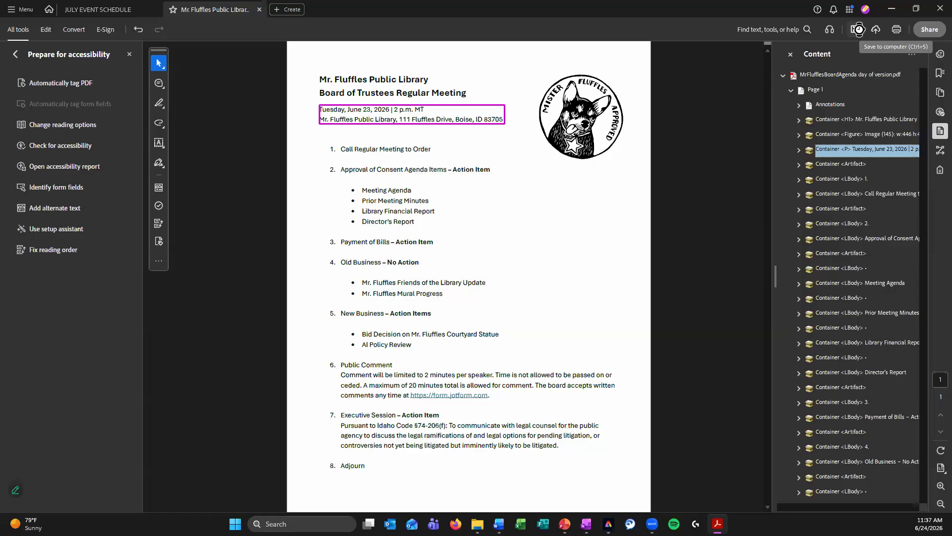
left_click(858, 29)
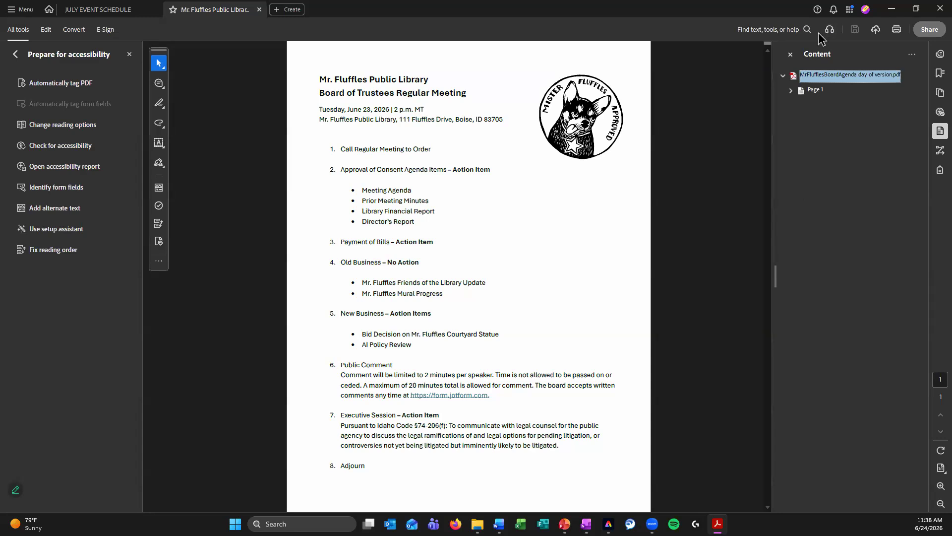
Show the available Read Out Loud commands, and close them without activating any
left_click(24, 9)
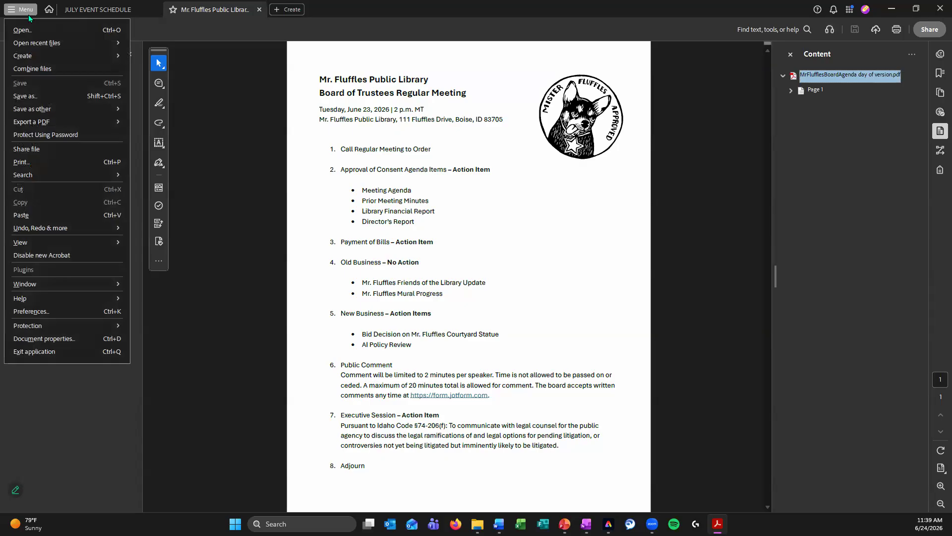
mouse_move(74, 242)
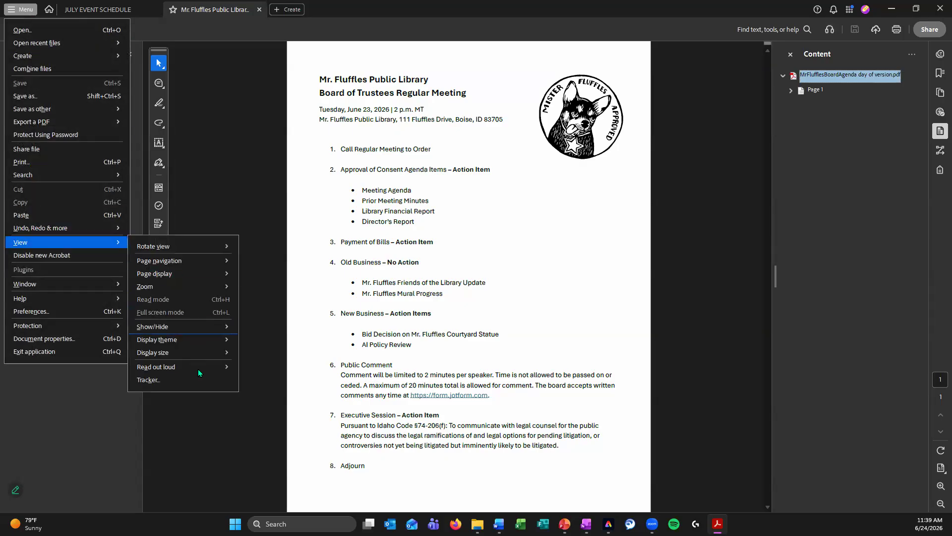
mouse_move(199, 372)
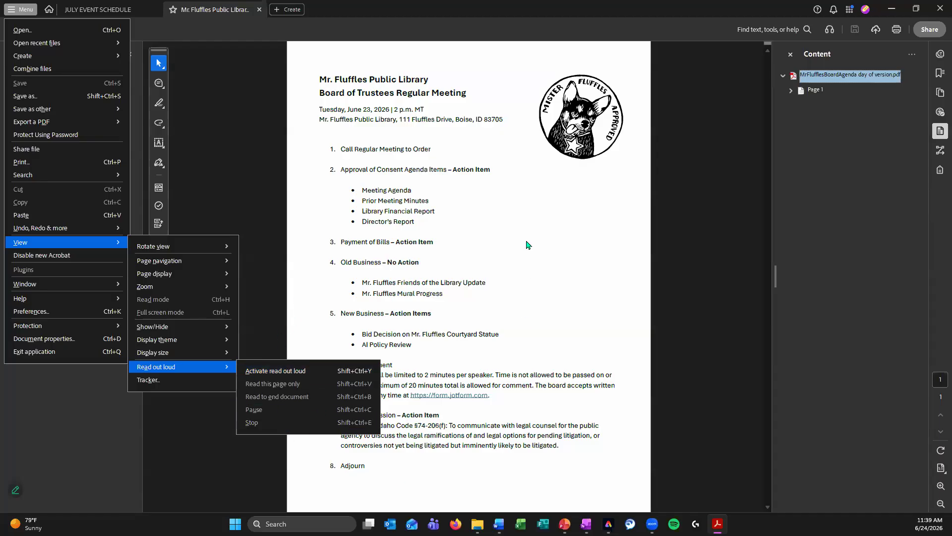
left_click(426, 206)
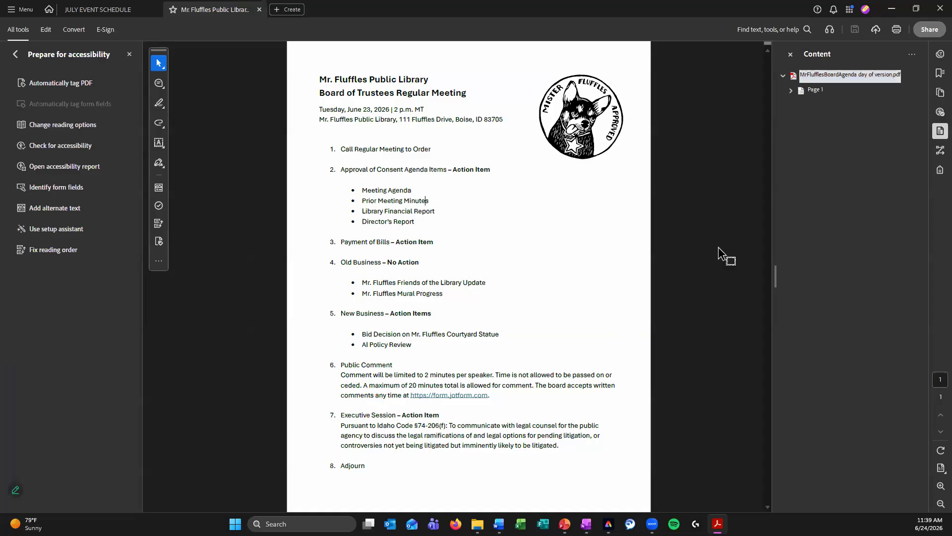
Switch to the July Event Schedule PDF and look over the whole flyer page
left_click(97, 14)
scroll(281, 277, "down", 1)
scroll(287, 286, "up", 1)
left_click(928, 504)
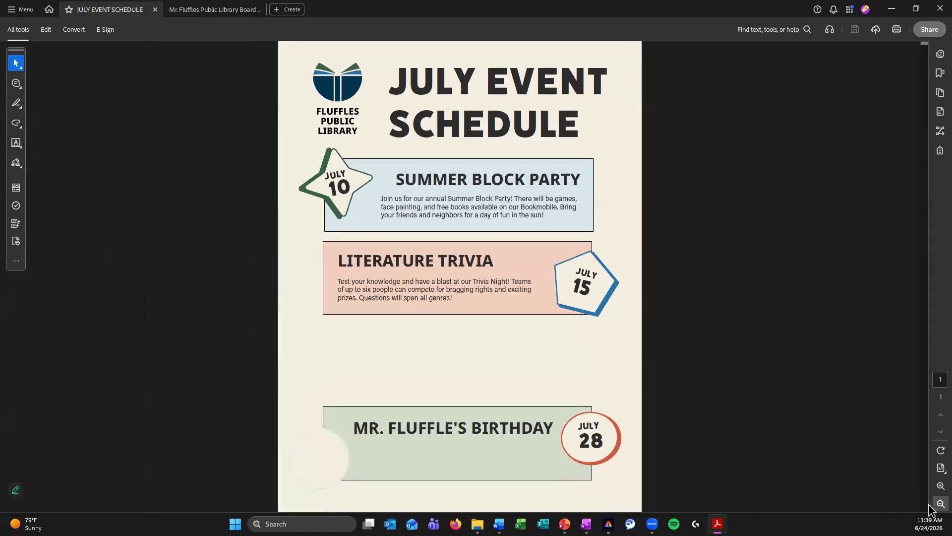
left_click(928, 504)
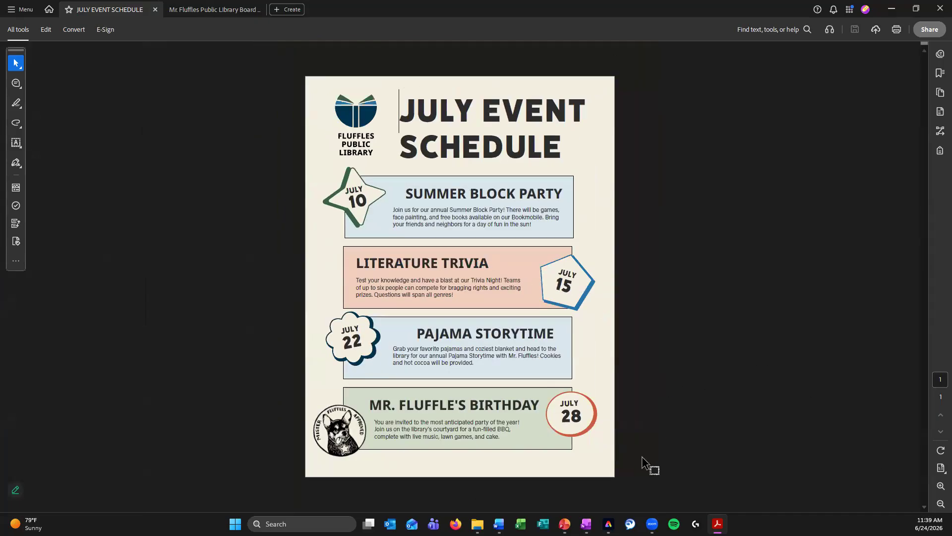
Switch to the Example Event Flyer in Adobe Express and dismiss the print offer and the print ordering options
key("alt+Tab")
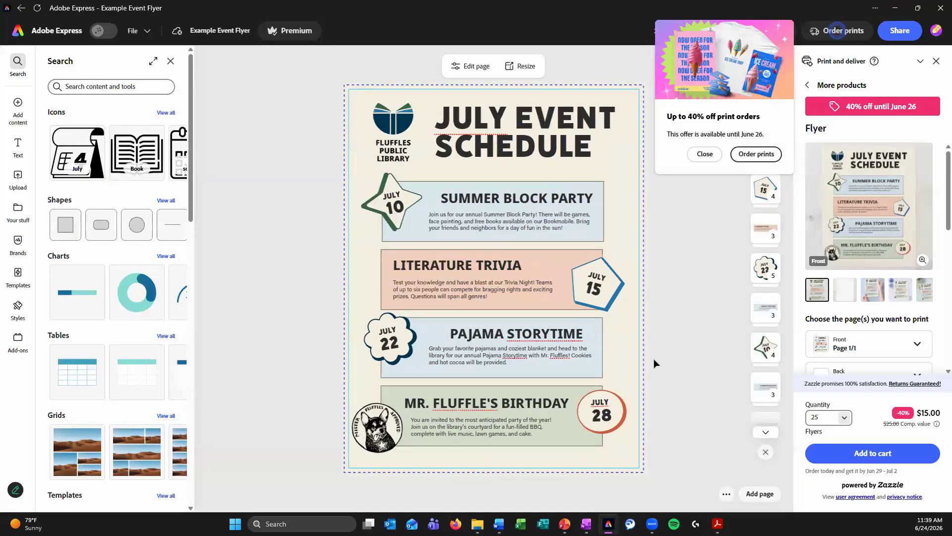
left_click(697, 231)
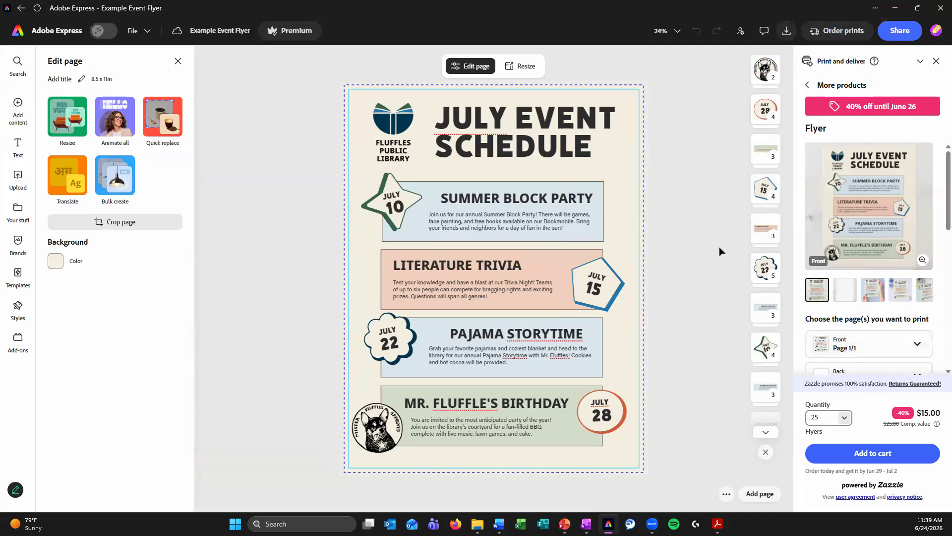
left_click(936, 61)
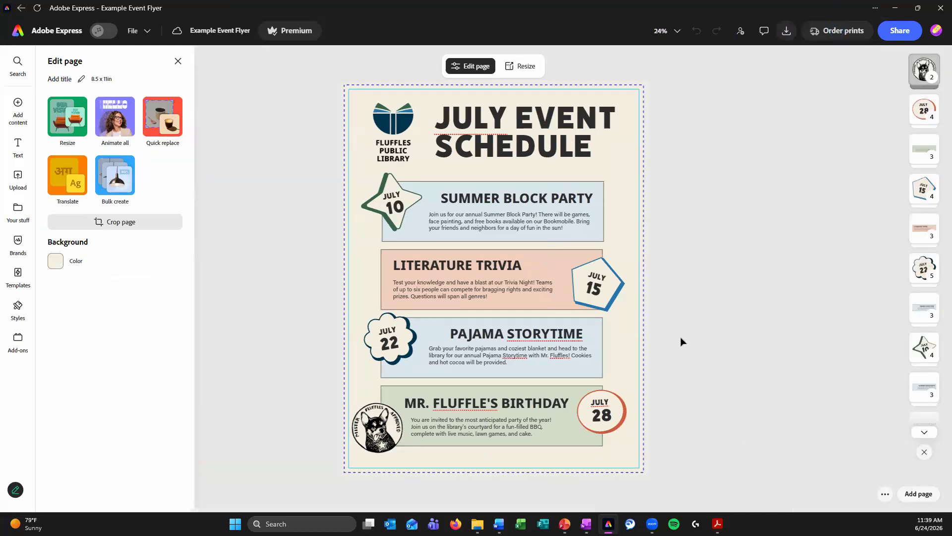
Examine the flyer's download formats, including PDF Standard with its accessibility tags option, and close the options without downloading
left_click(787, 42)
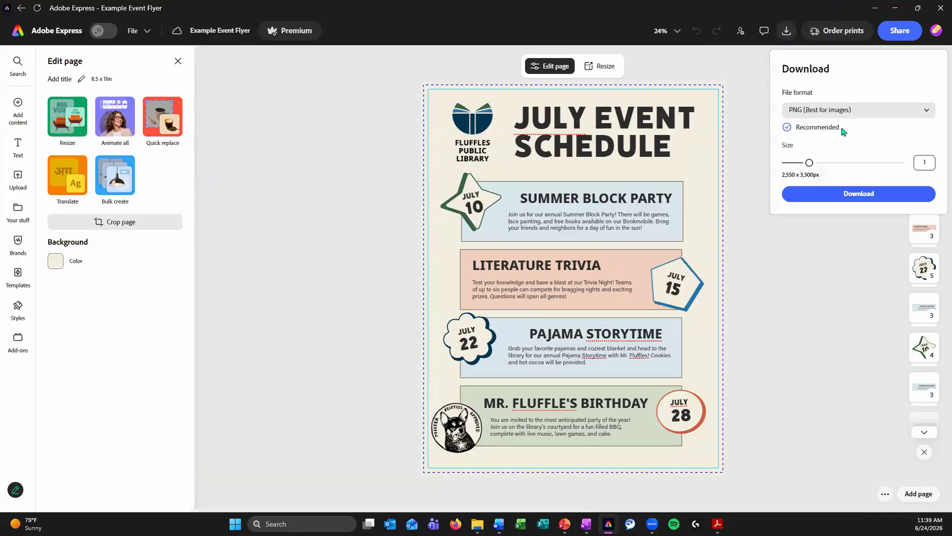
left_click(843, 109)
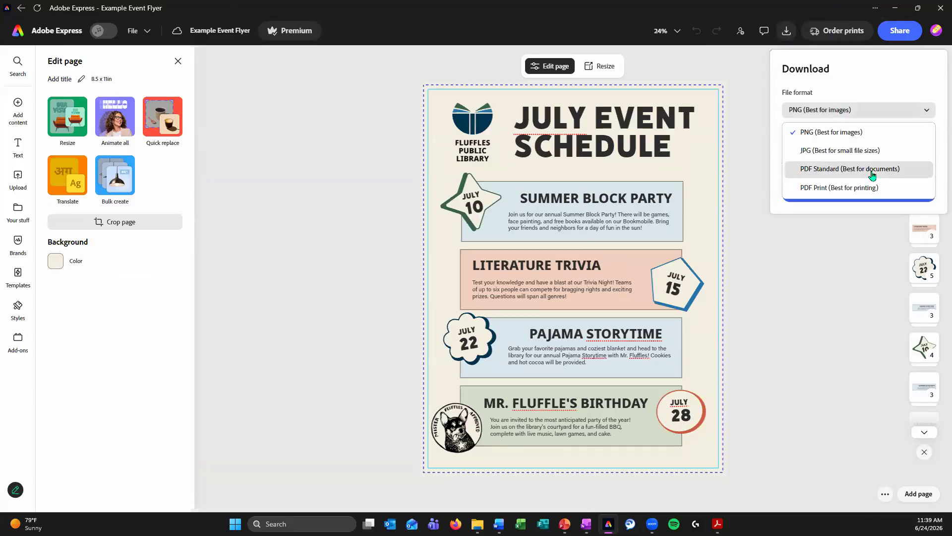
left_click(847, 172)
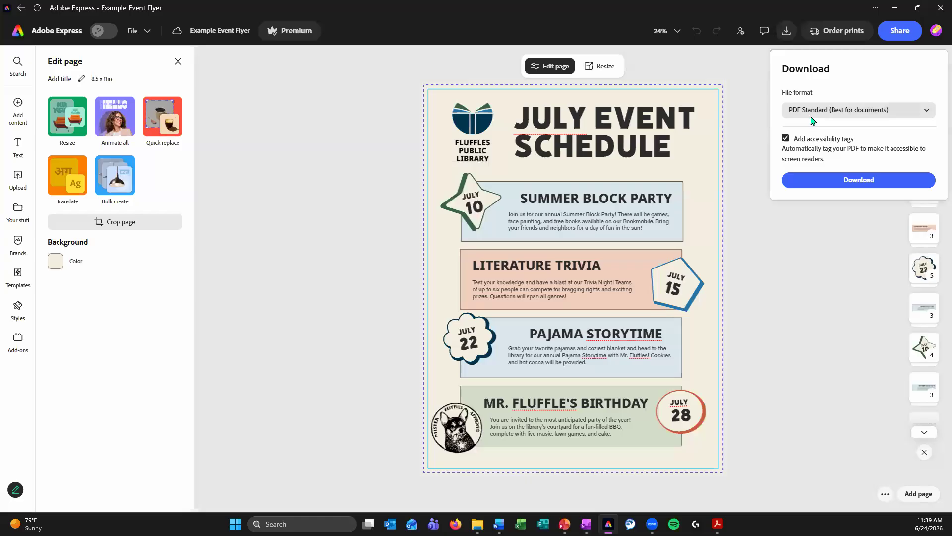
left_click(812, 114)
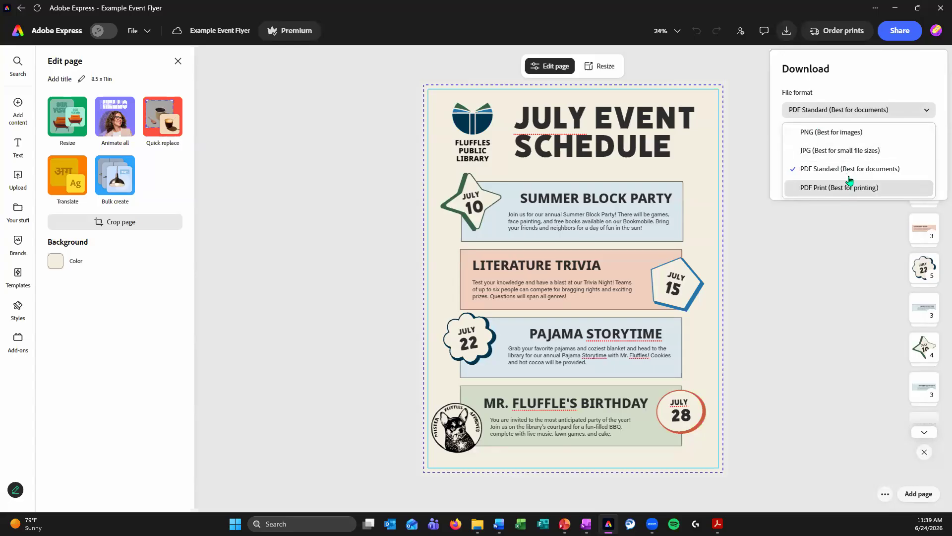
left_click(859, 78)
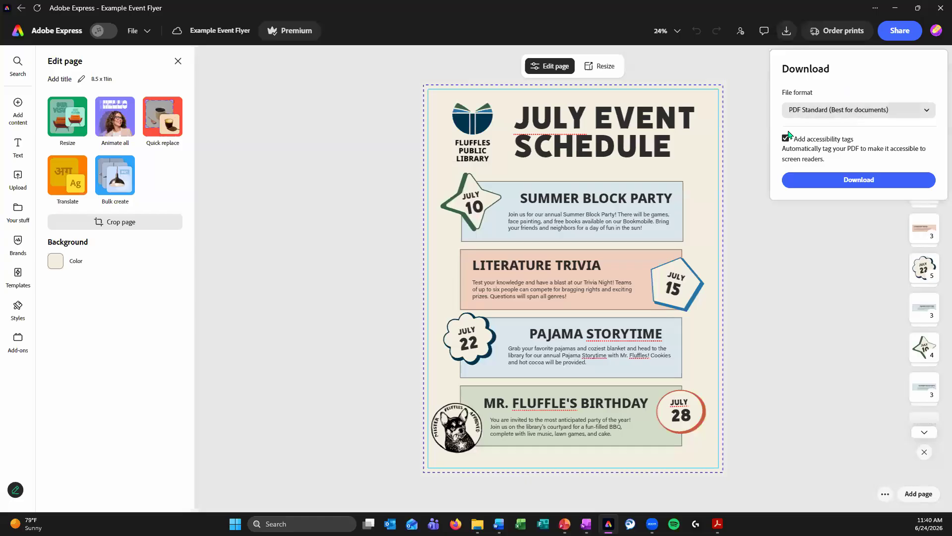
left_click(777, 312)
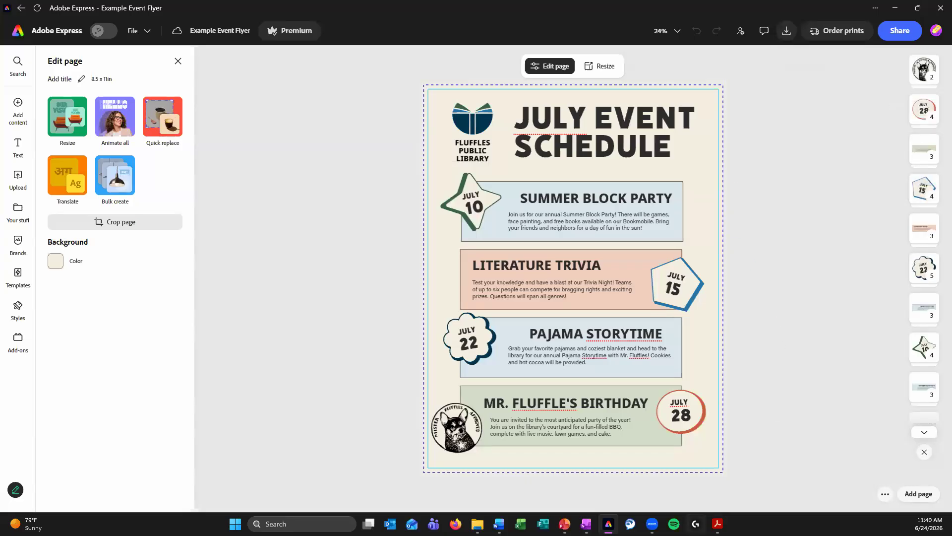
Return to the July Event Schedule PDF in Adobe Acrobat and open the Prepare for accessibility tools
mouse_move(718, 523)
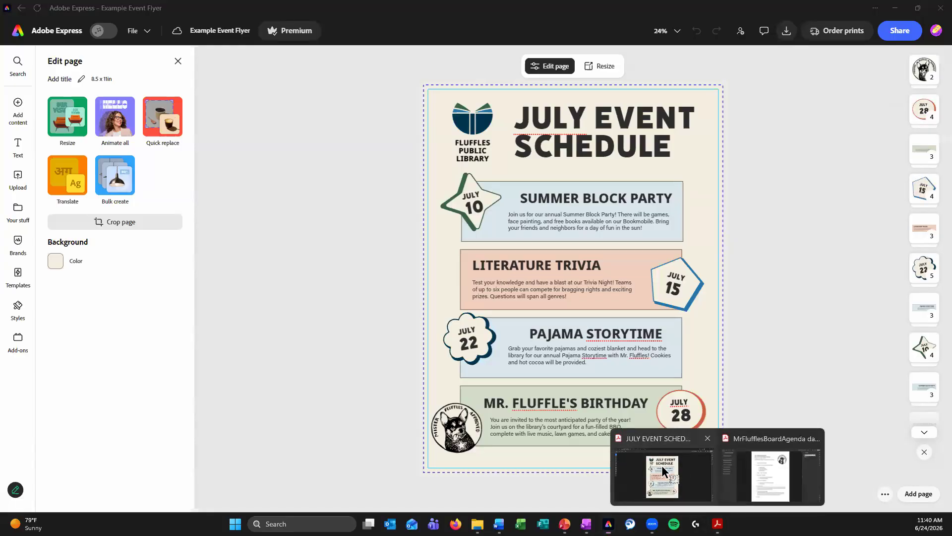
left_click(662, 466)
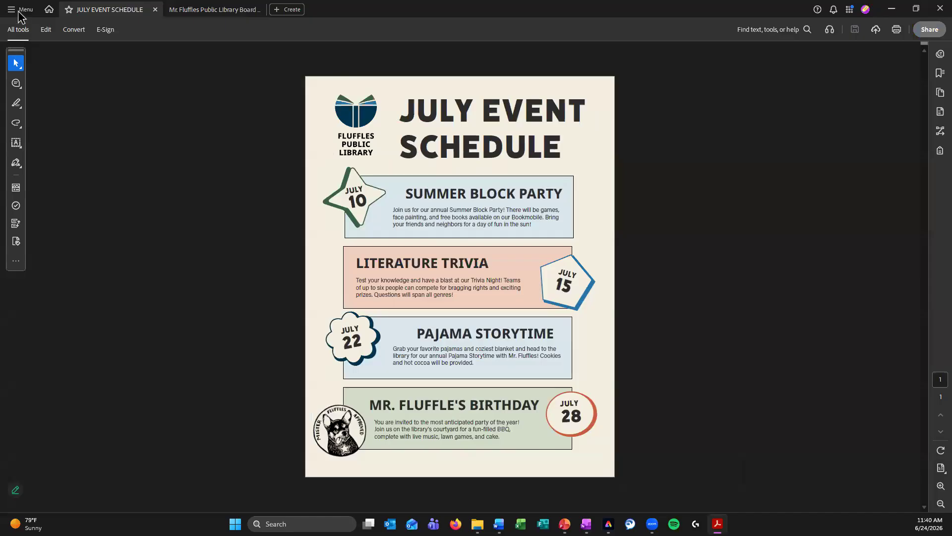
left_click(18, 30)
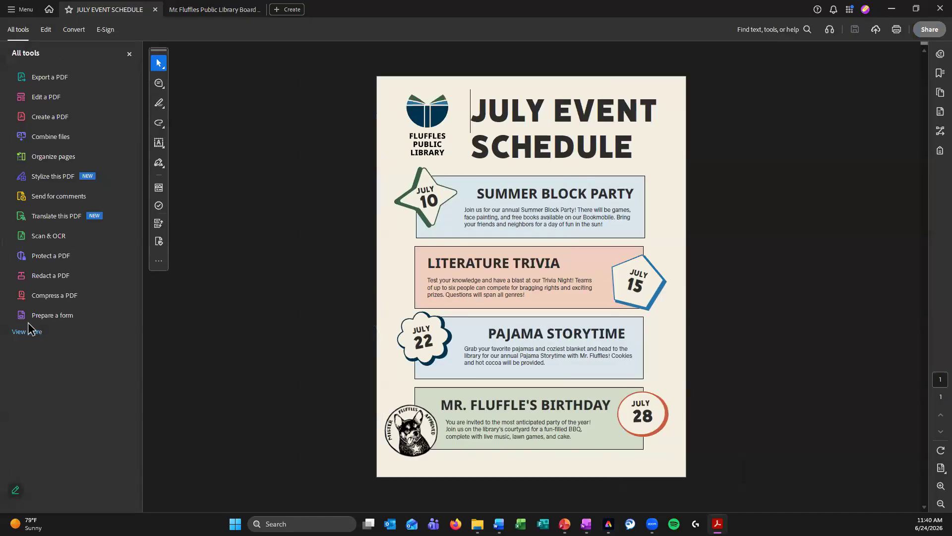
left_click(24, 331)
scroll(62, 198, "down", 3)
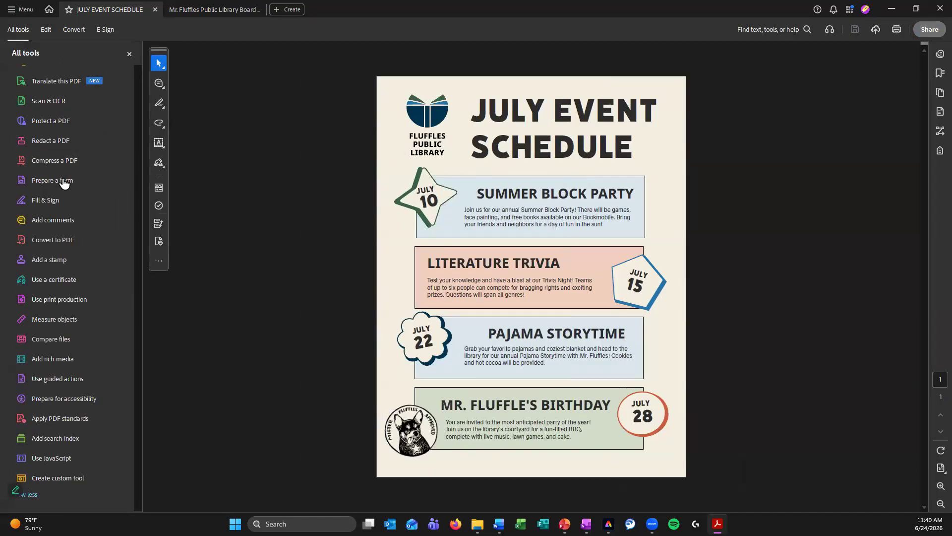
left_click(49, 399)
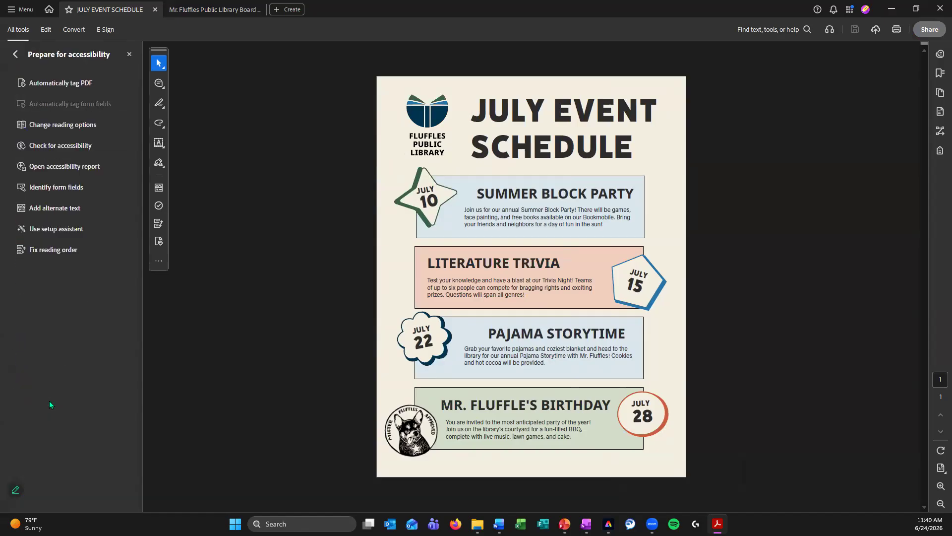
Run the accessibility check on all pages, and expand the Document results to the Logical Reading Order item
left_click(64, 147)
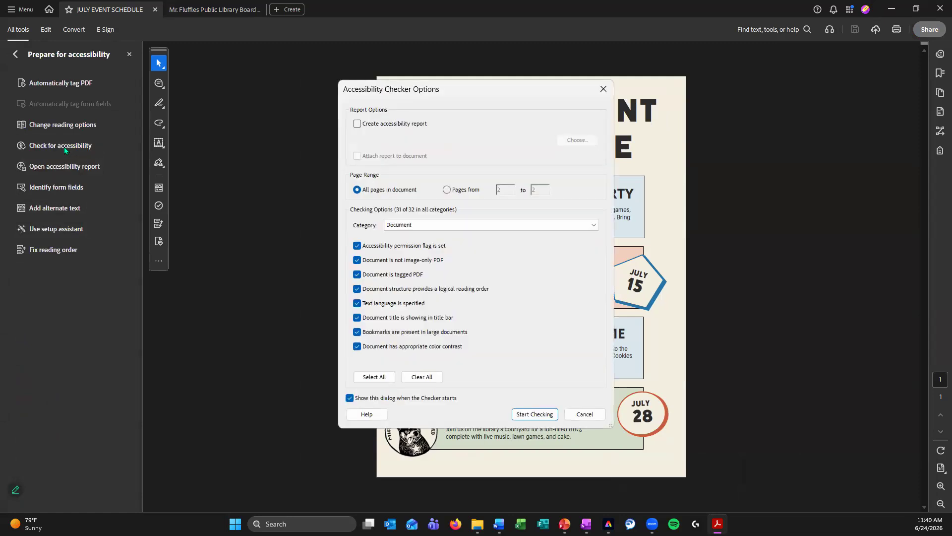
left_click(534, 415)
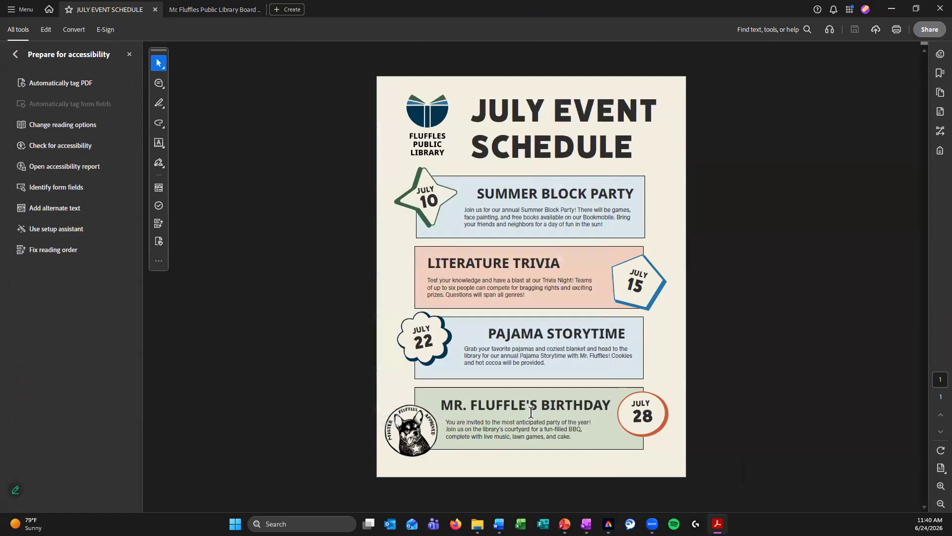
left_click(783, 76)
left_click(848, 144)
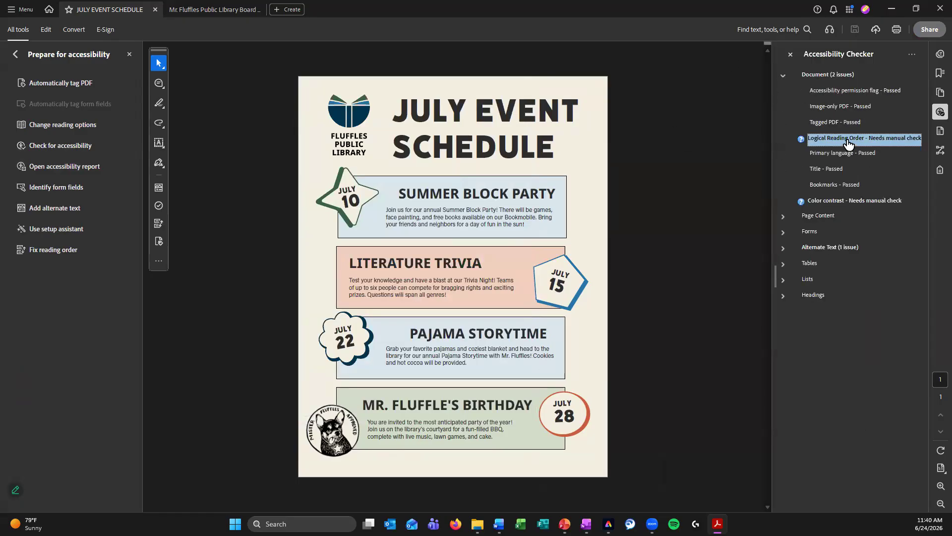
Mark the Color contrast check as passed
left_click(854, 201)
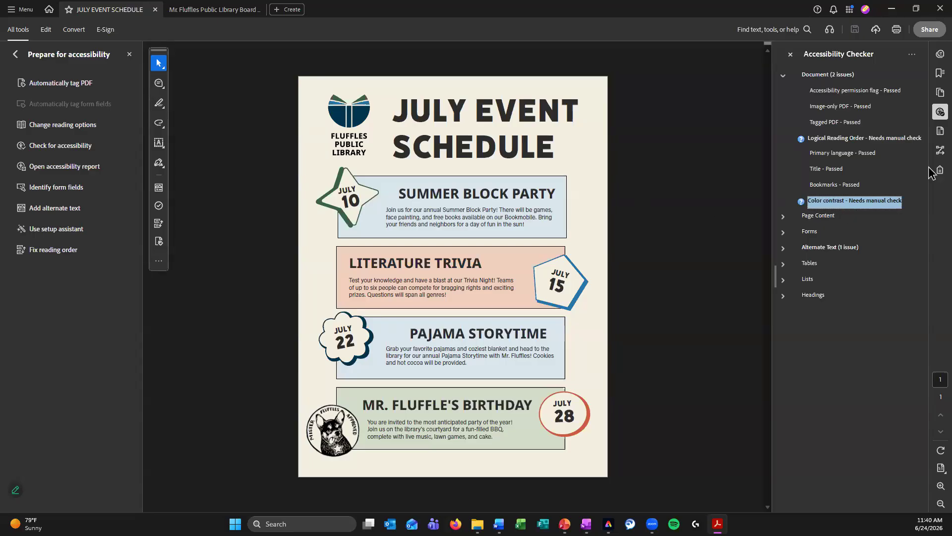
right_click(854, 202)
left_click(870, 209)
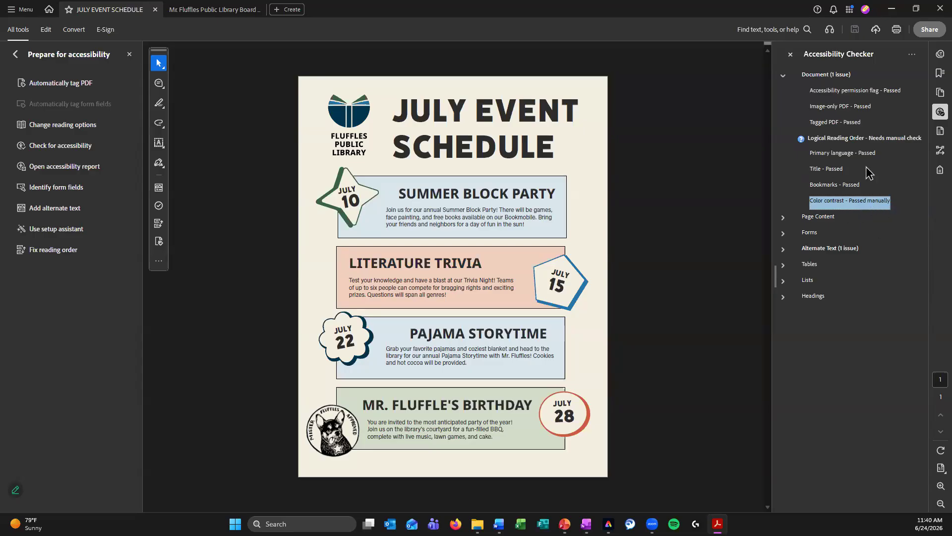
Change the flyer's document title so that it starts with "Mr Fluffles Public Library JULY 2026"
left_click(826, 169)
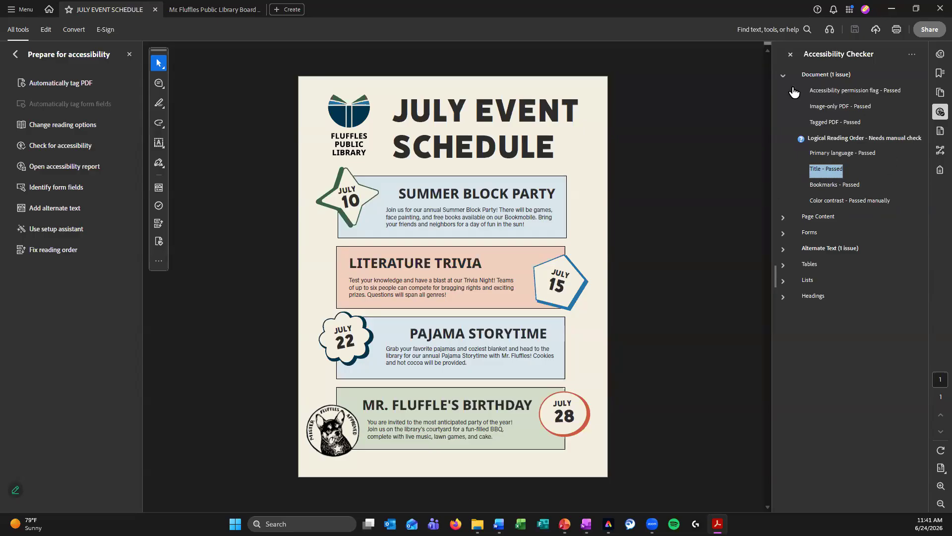
left_click(28, 12)
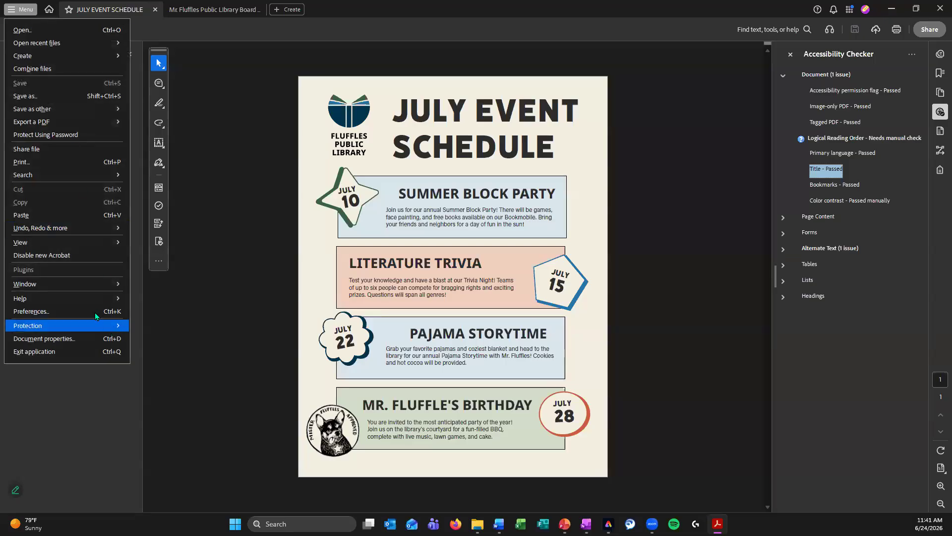
left_click(92, 338)
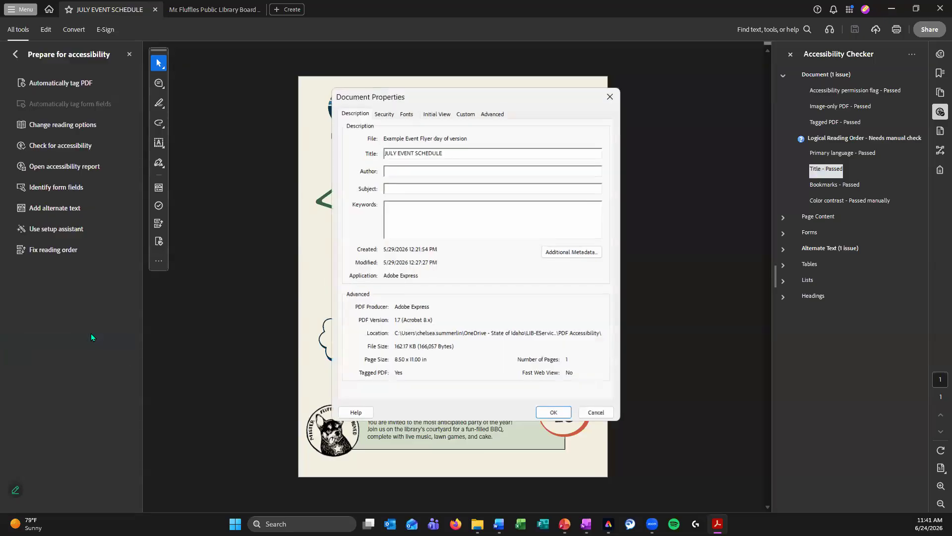
left_click(399, 155)
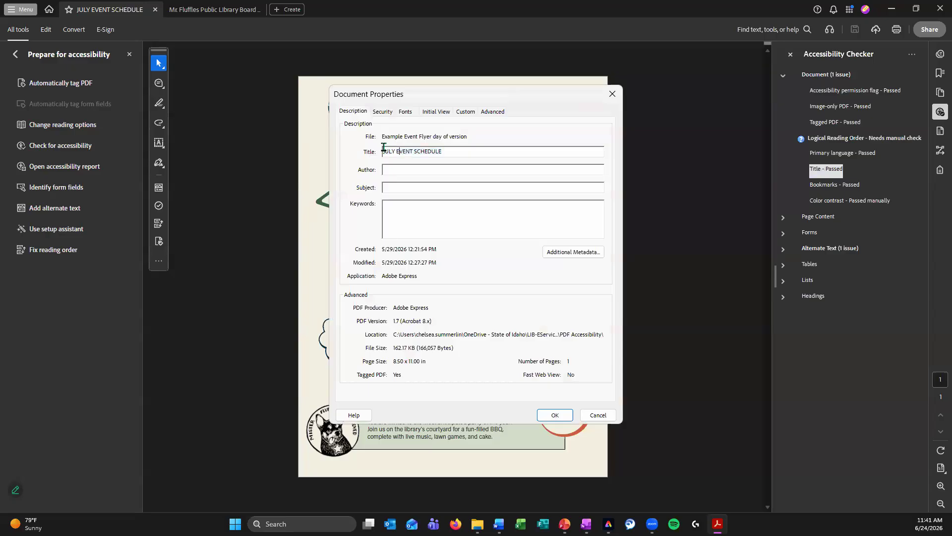
type("Mr Fluffles Public Library JULY 2026")
left_click(564, 417)
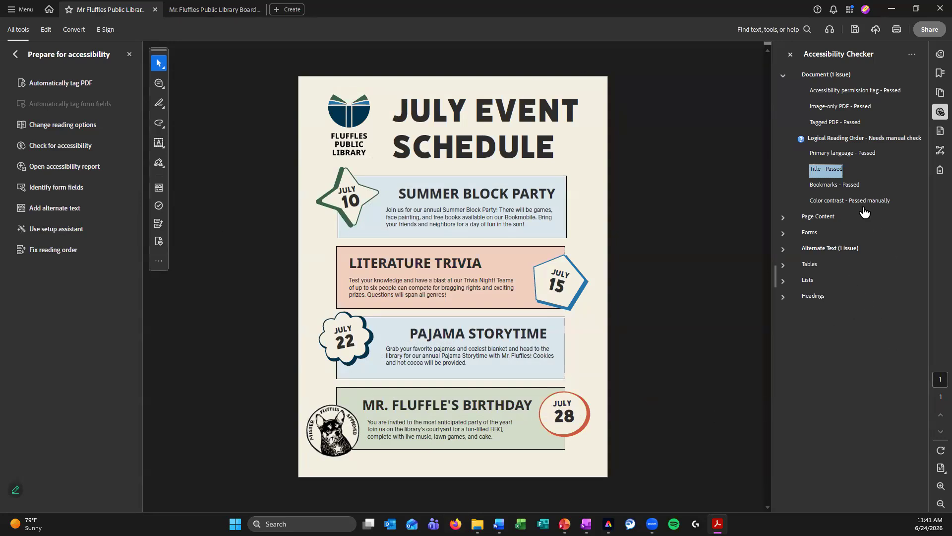
Expand the failed Figures alternate text check and locate each of its three figures on the flyer
left_click(825, 249)
left_click(783, 249)
left_click(791, 265)
left_click(835, 281)
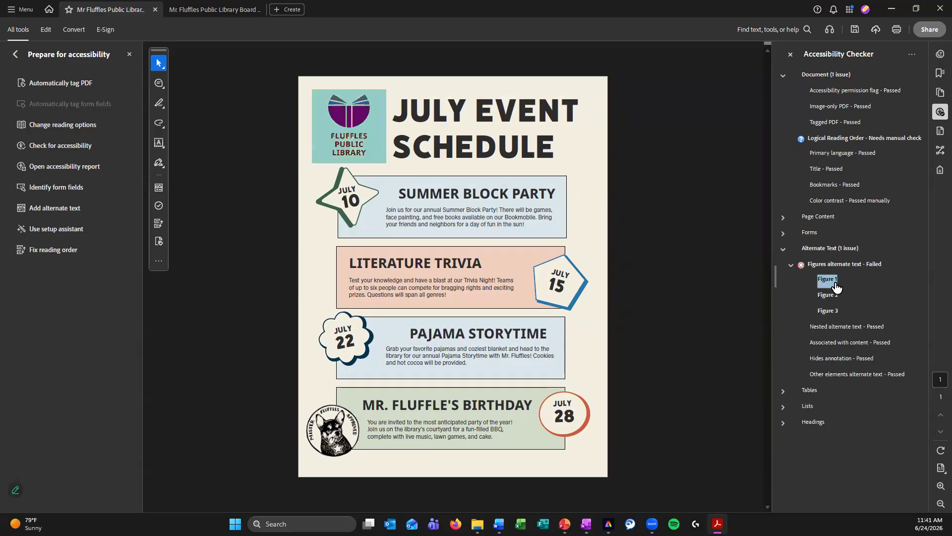
key("Down")
key("Down")
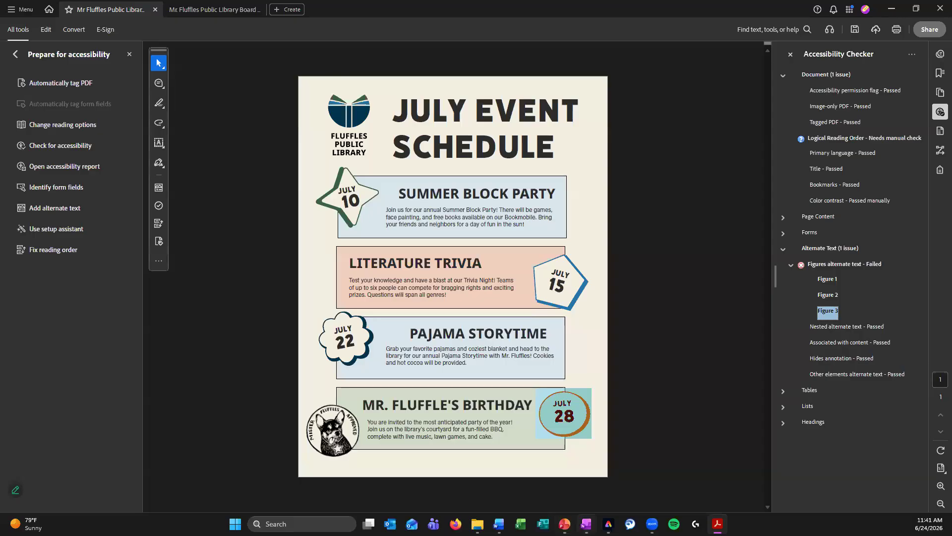
Switch to the flyer in Adobe Express, look through the library logo's options for alternate text, and return to the PDF in Acrobat
left_click(608, 523)
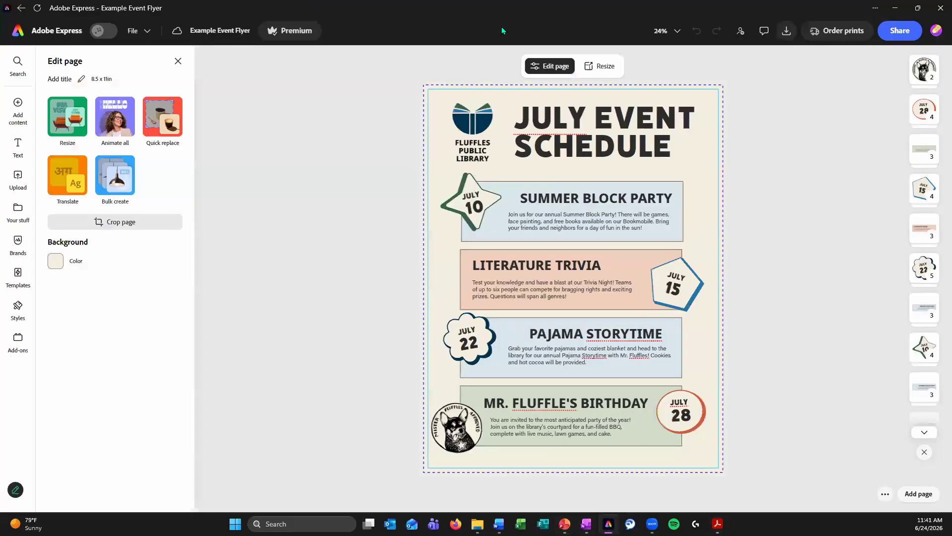
left_click(471, 148)
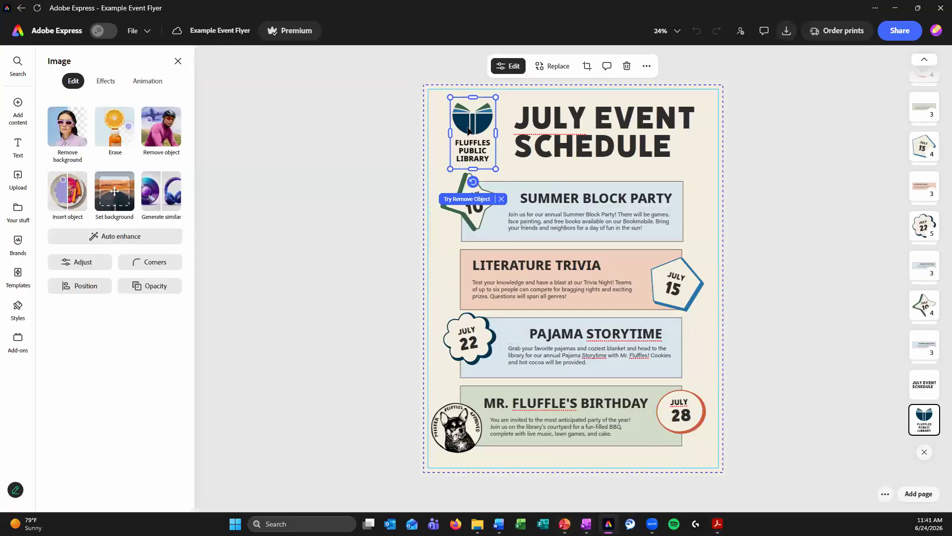
right_click(469, 131)
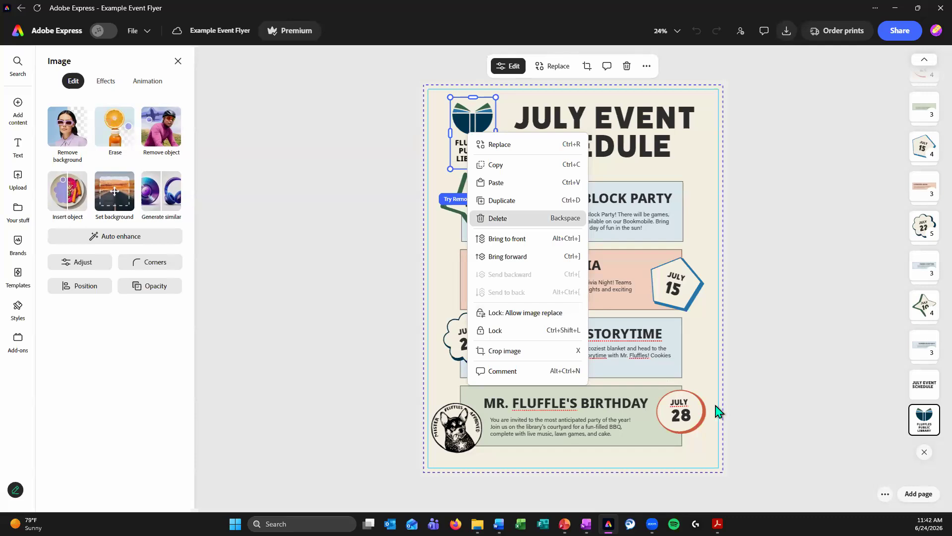
left_click(751, 414)
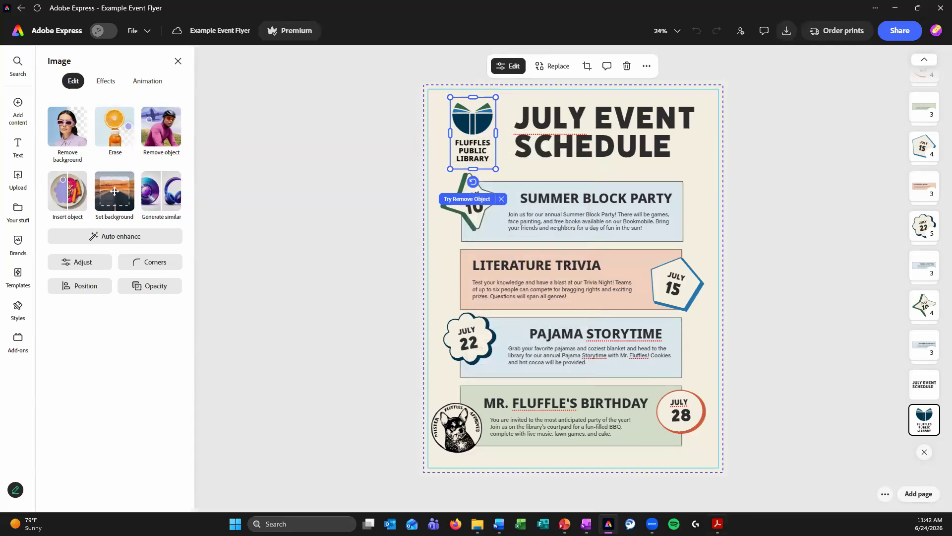
mouse_move(717, 523)
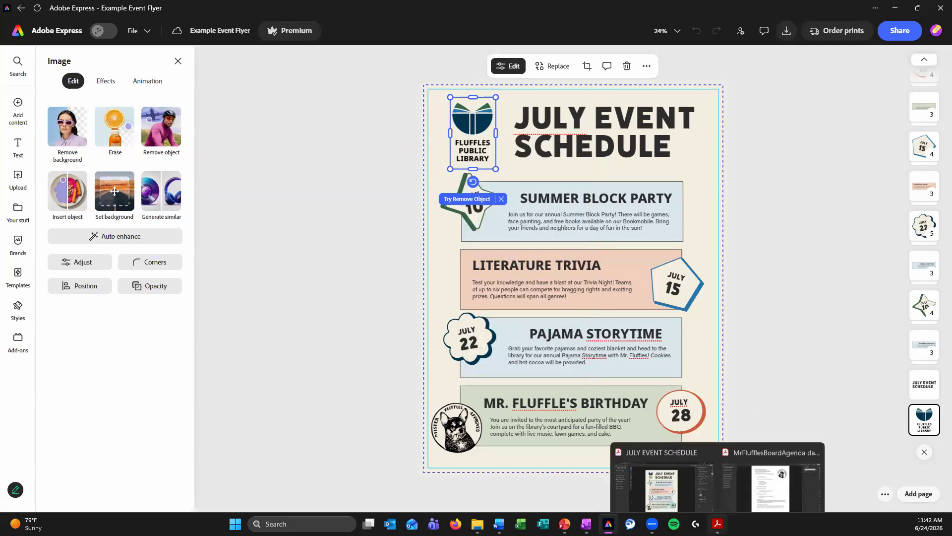
left_click(676, 478)
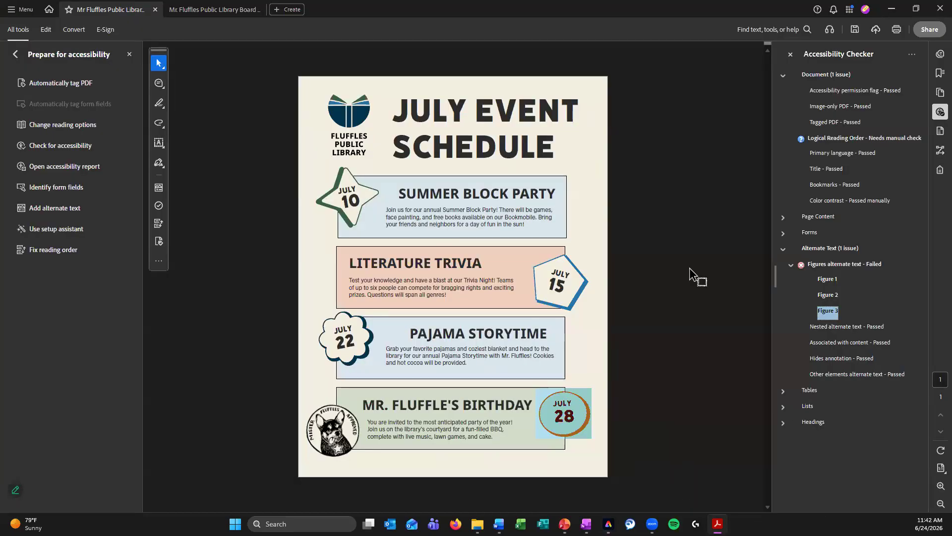
Set alternate text "Fluffles Public Library" for the logo and "Mister Fluffles Approved" for the dog badge, and mark the July 28 figure as decorative
left_click(634, 377)
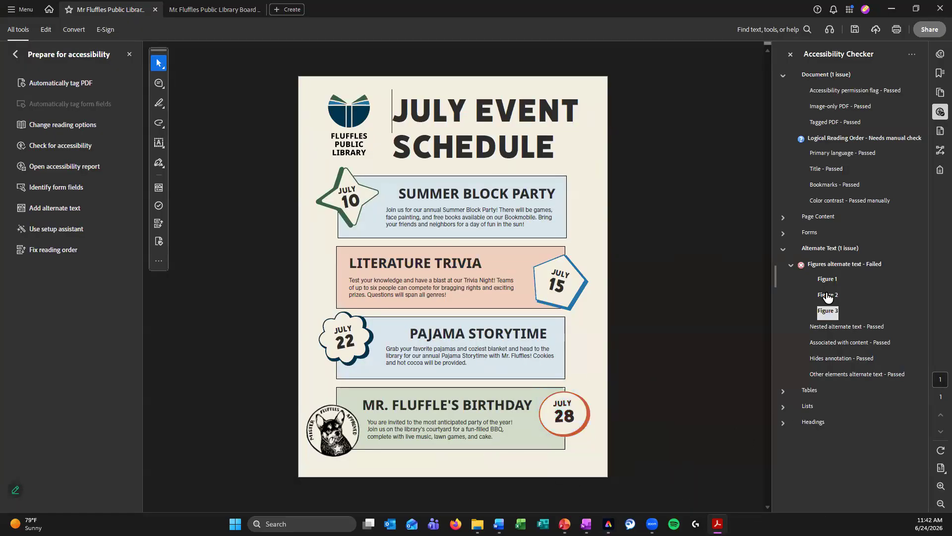
left_click(821, 267)
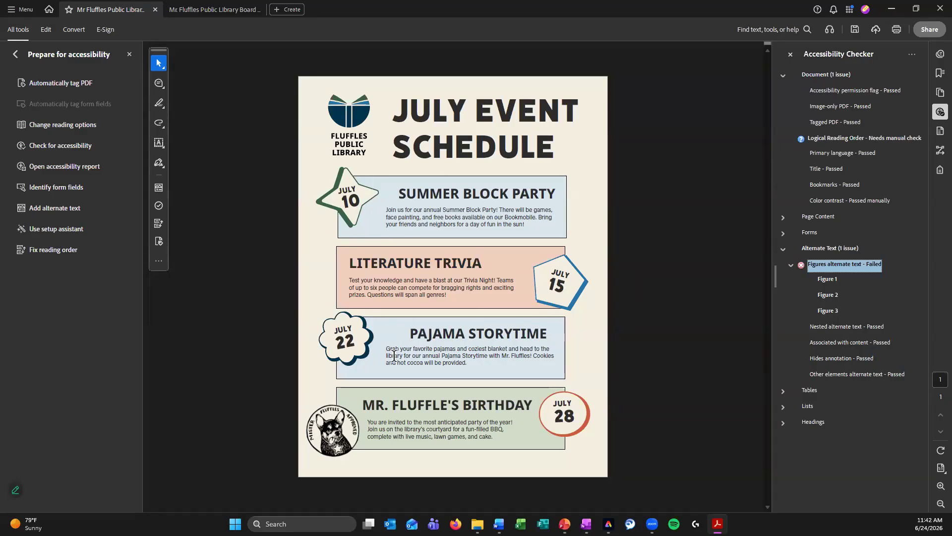
left_click(49, 207)
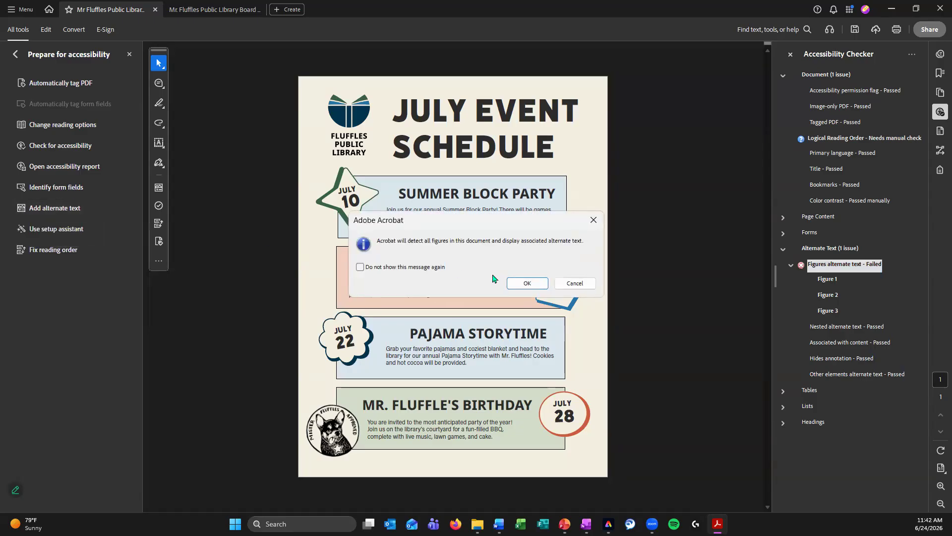
left_click(527, 283)
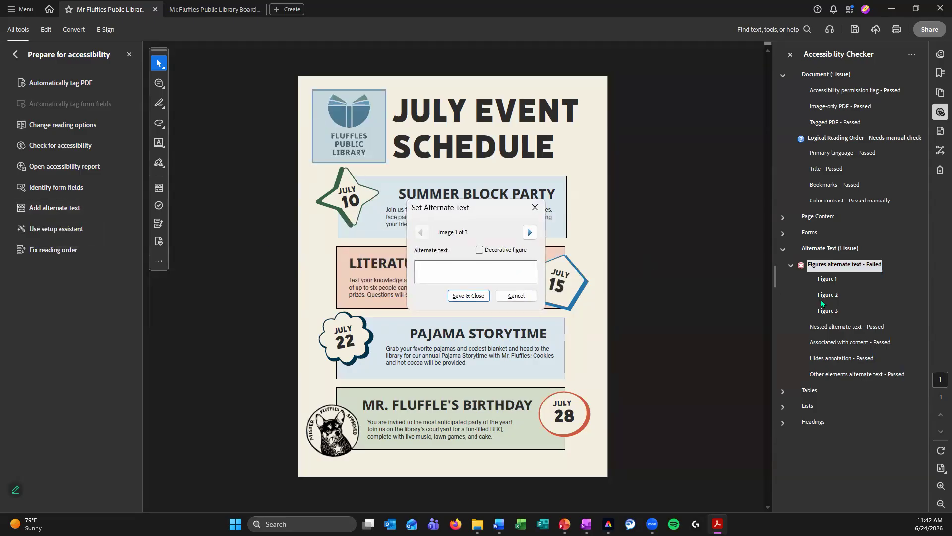
left_click(530, 232)
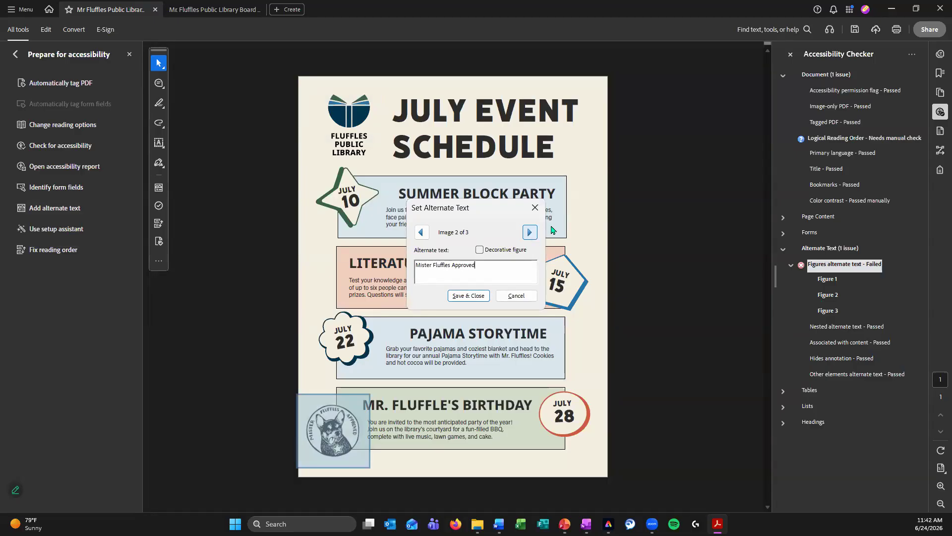
left_click(530, 233)
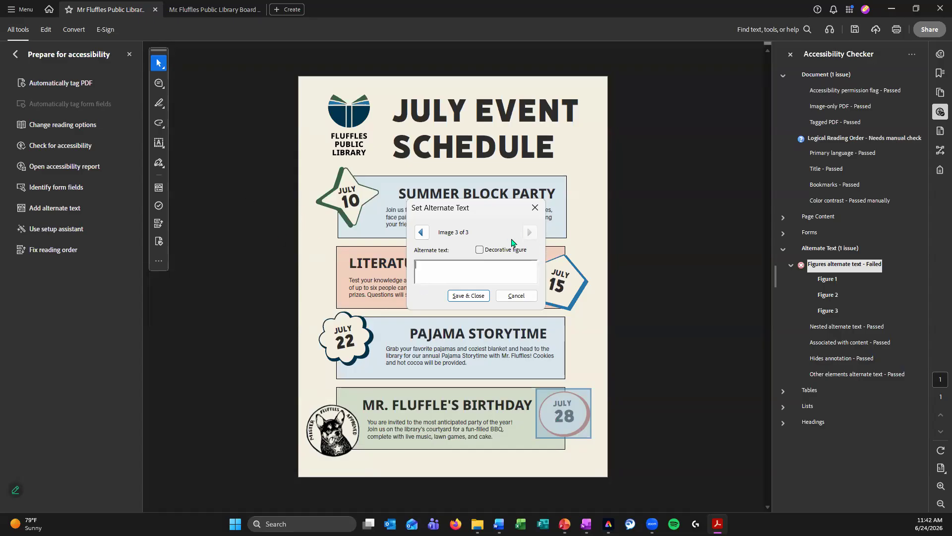
left_click(482, 253)
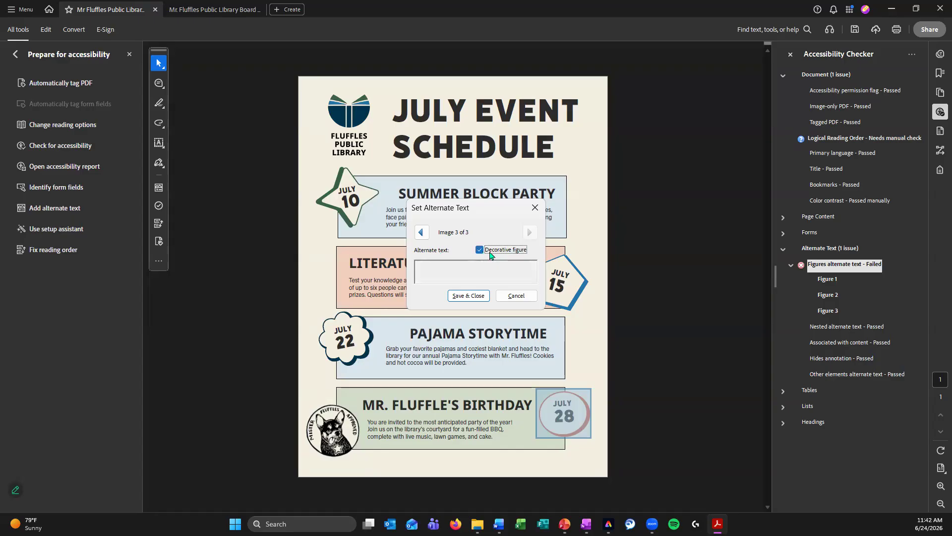
left_click(461, 296)
Save the flyer PDF, rerun the Figures alternate text check, and collapse the Alternate Text results
left_click(854, 31)
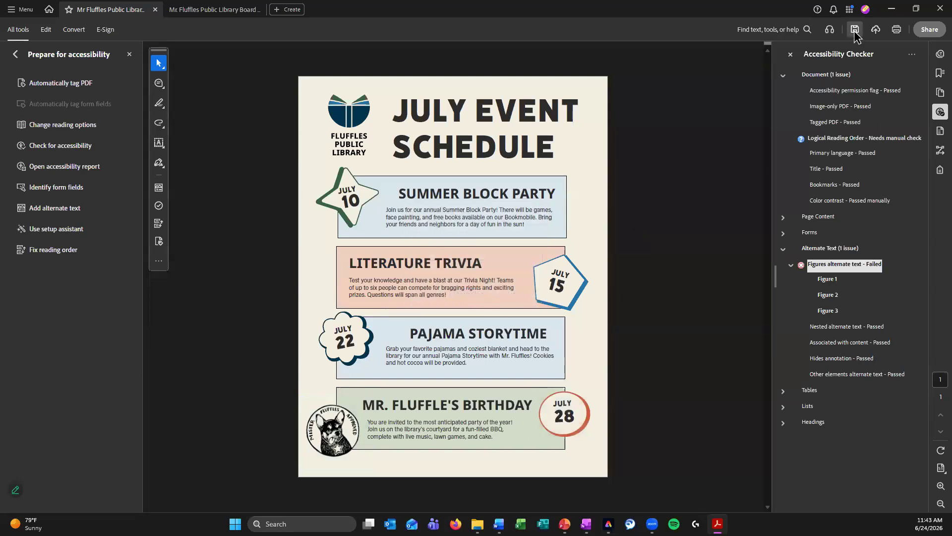
right_click(831, 266)
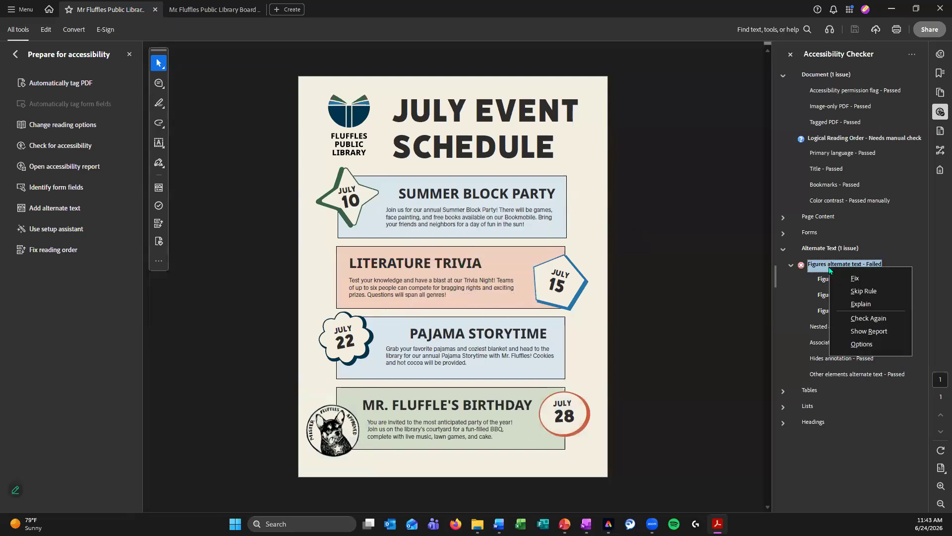
left_click(868, 318)
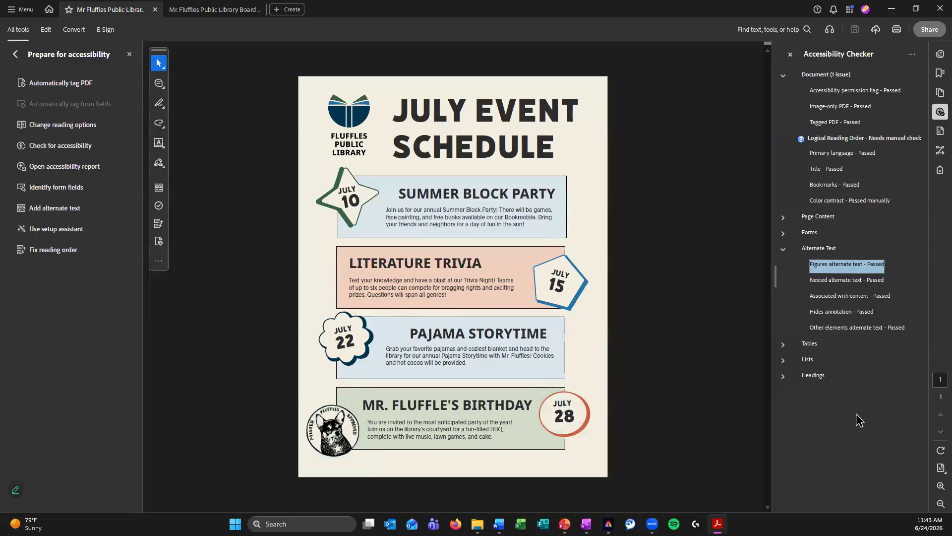
left_click(784, 249)
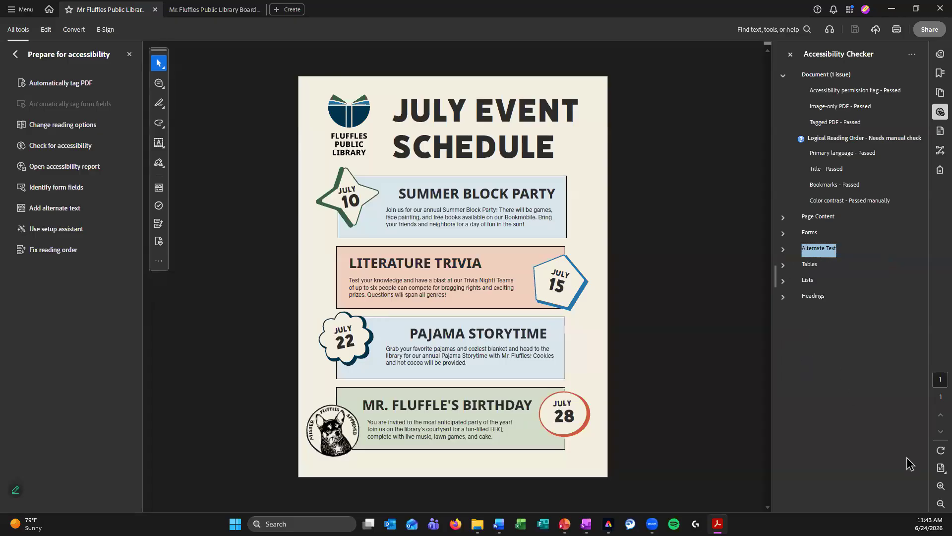
Open the Reading Order tool and tag the "JULY EVENT SCHEDULE" title as Heading 1
left_click(941, 486)
left_click(940, 486)
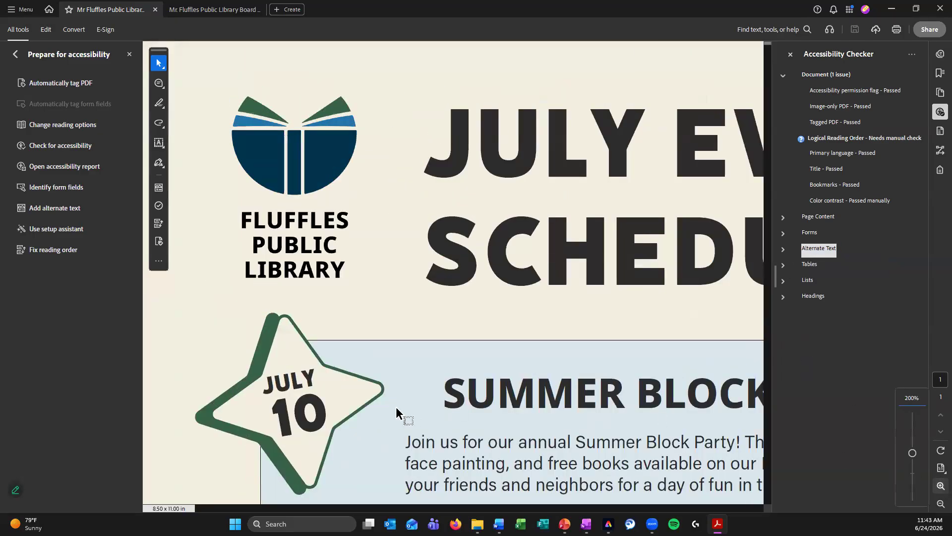
left_click(47, 249)
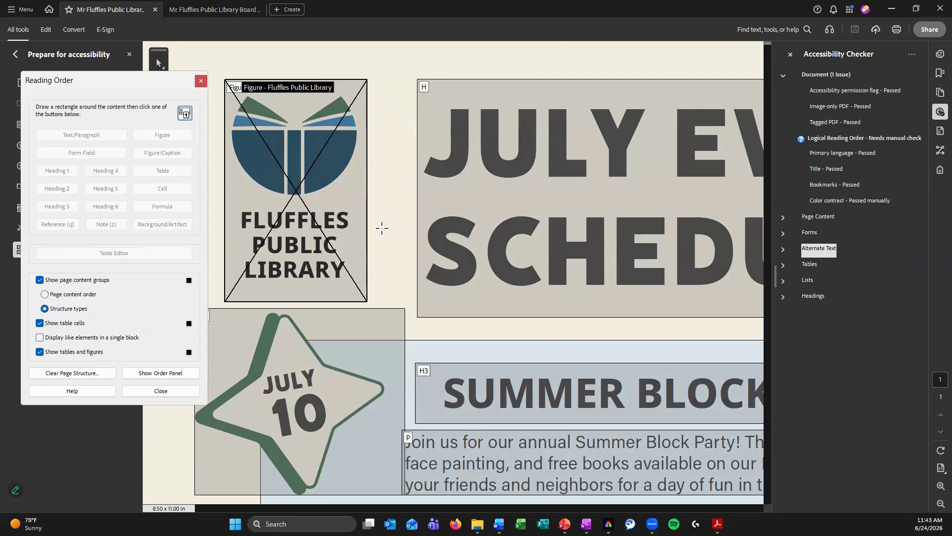
left_click(422, 89)
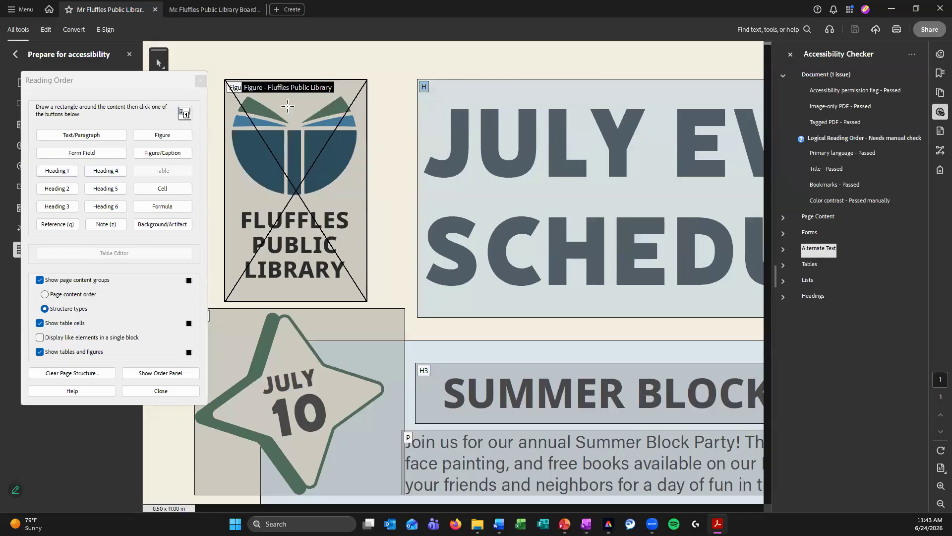
left_click(57, 171)
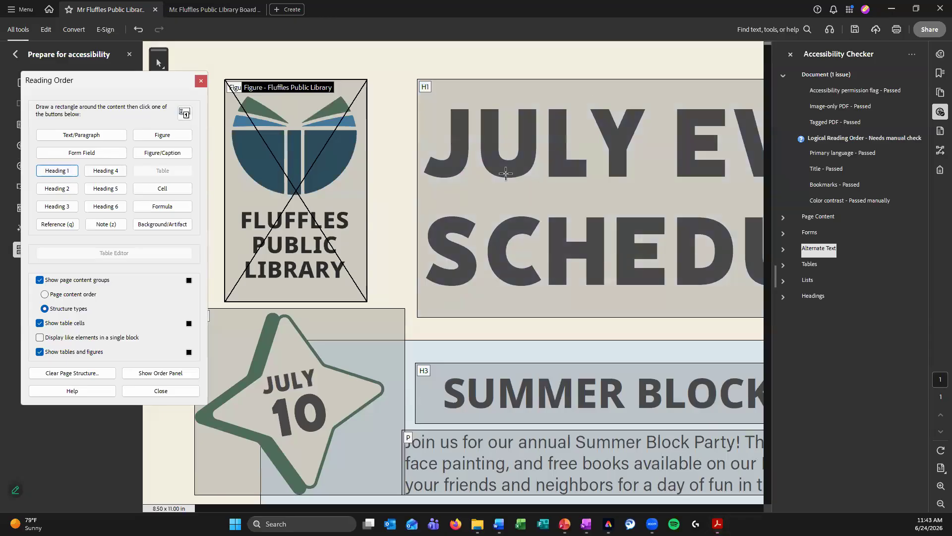
Switch to the board agenda in Word, examine the Title and Heading 1 styles, and return to the flyer in Acrobat
mouse_move(499, 523)
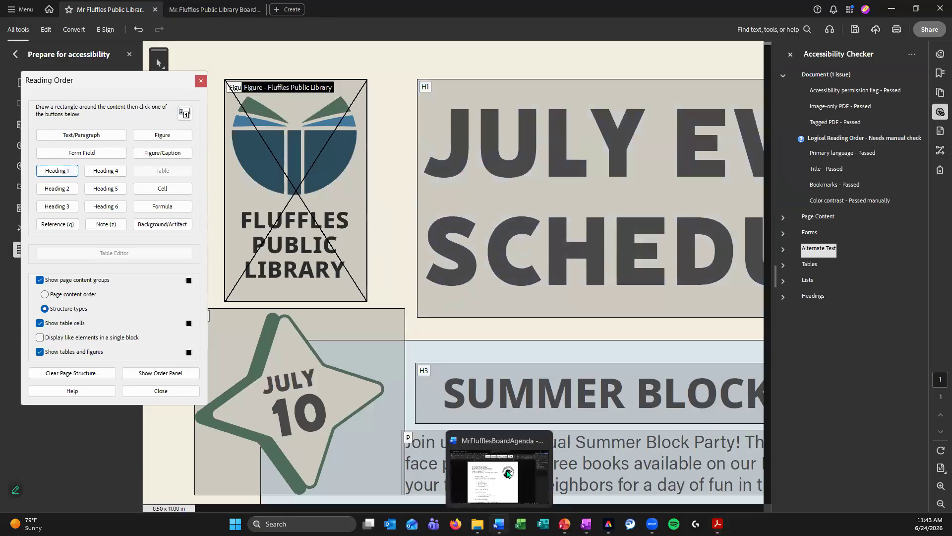
left_click(505, 466)
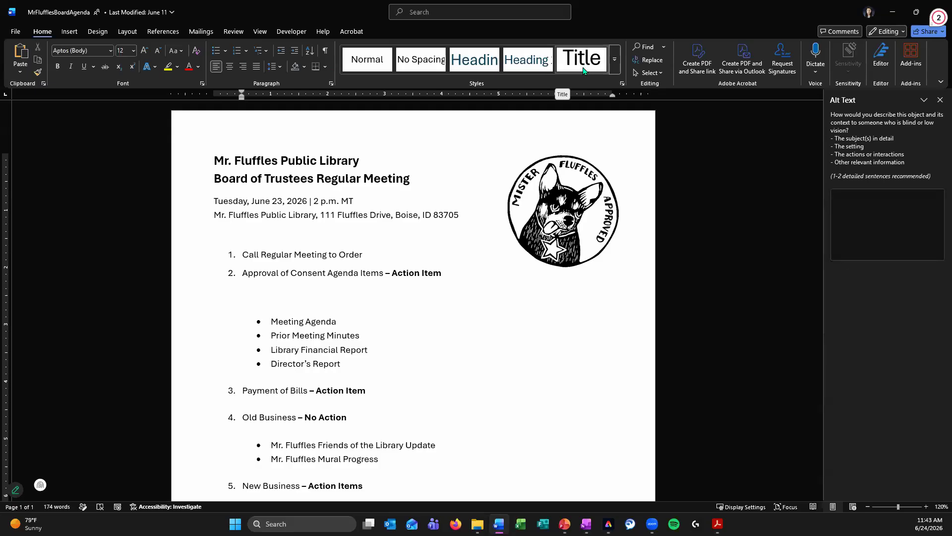
key("BackSpace")
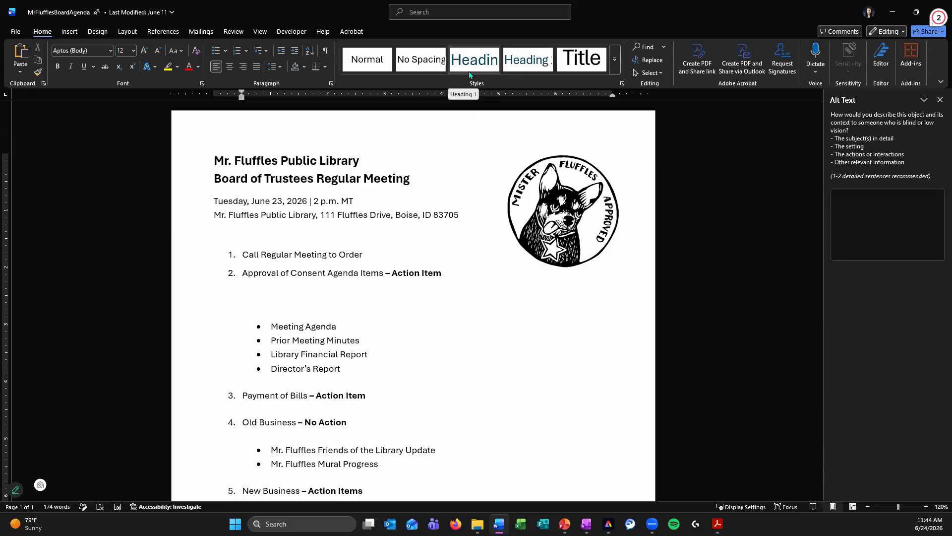
left_click(892, 12)
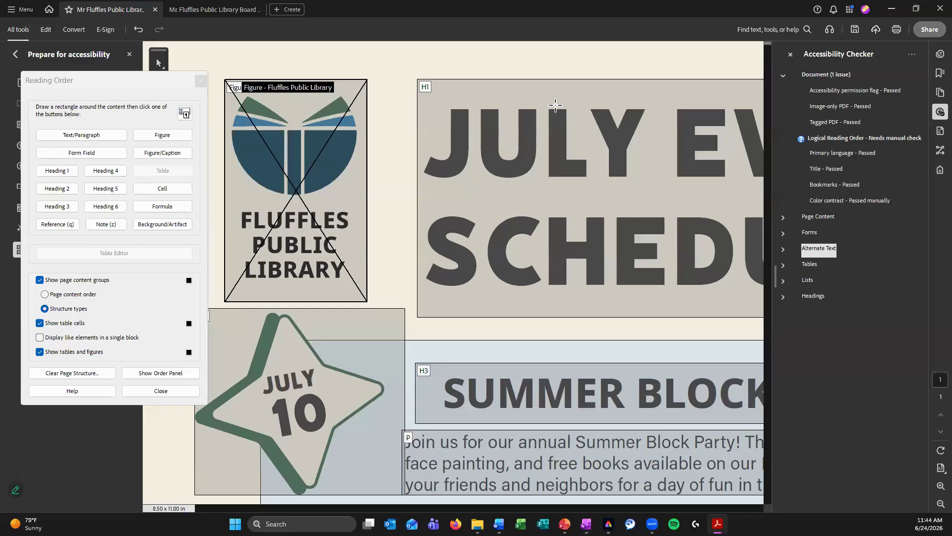
Close the Accessibility Checker and review the structure tags on every event of the flyer, from the page title to the July 28 event
scroll(662, 144, "down", 1)
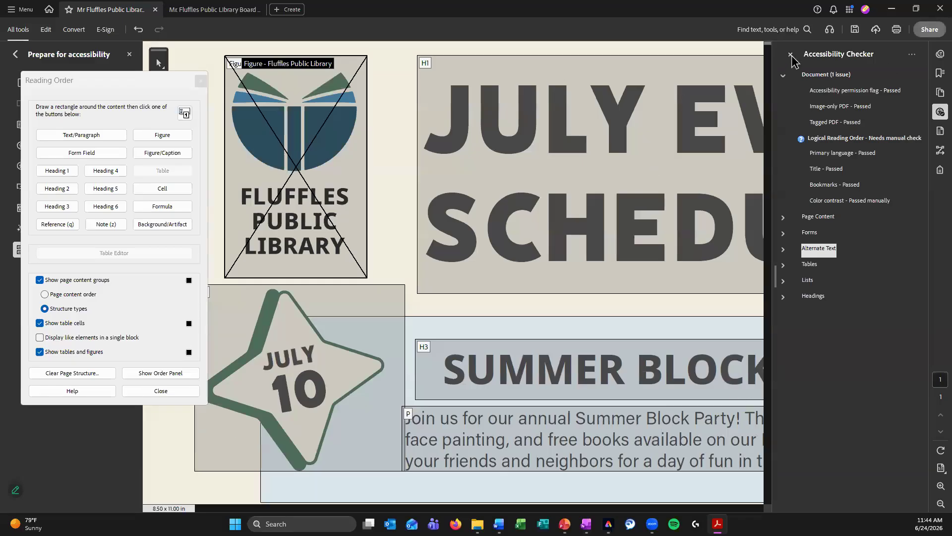
left_click(791, 54)
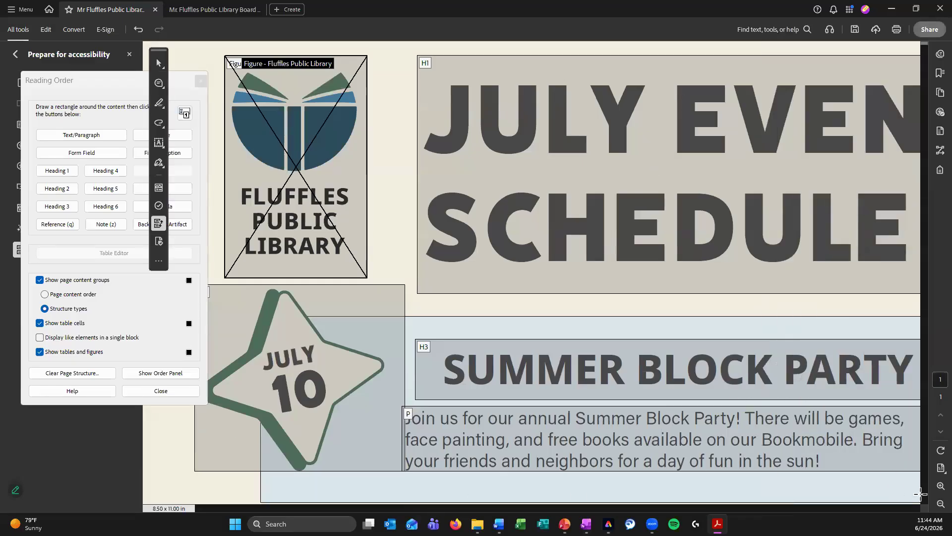
left_click(932, 504)
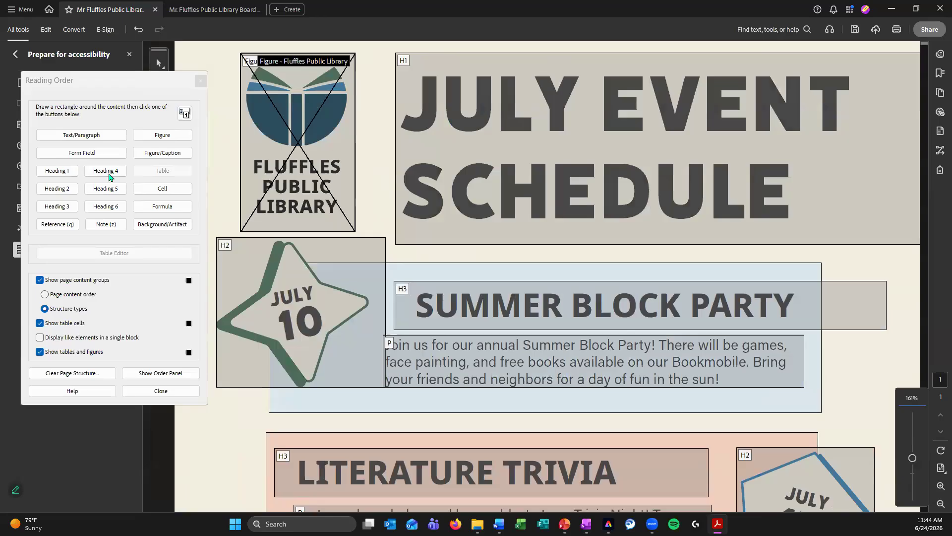
scroll(575, 230, "down", 3)
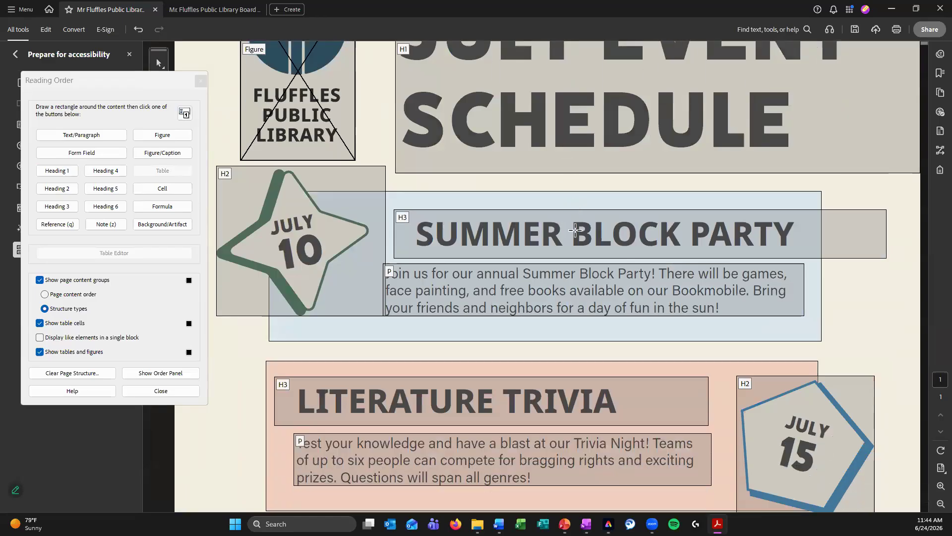
scroll(389, 143, "down", 1)
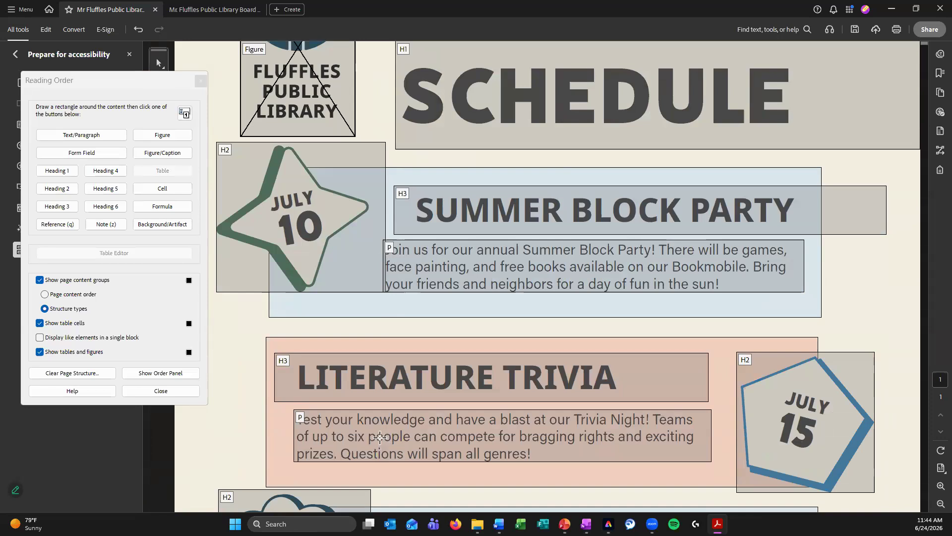
scroll(380, 436, "down", 3)
scroll(507, 471, "down", 2)
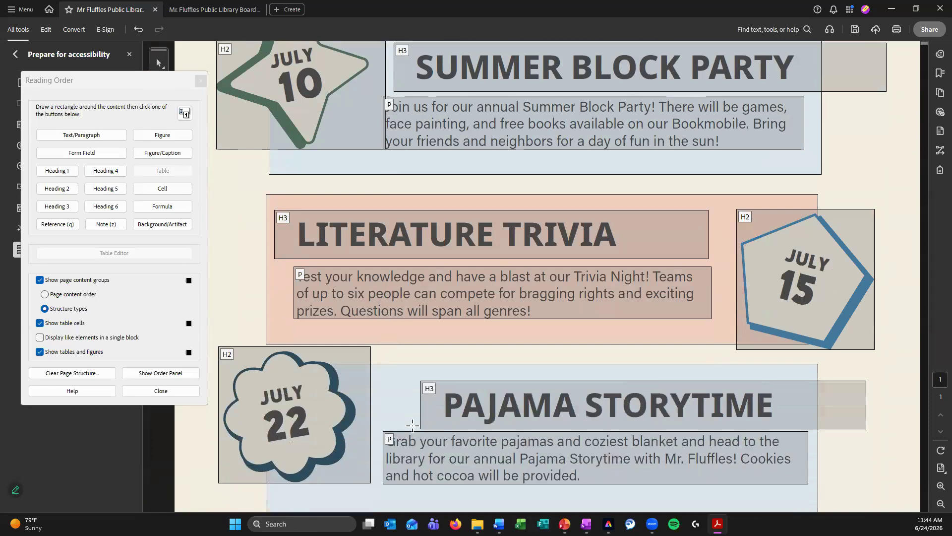
scroll(468, 369, "down", 4)
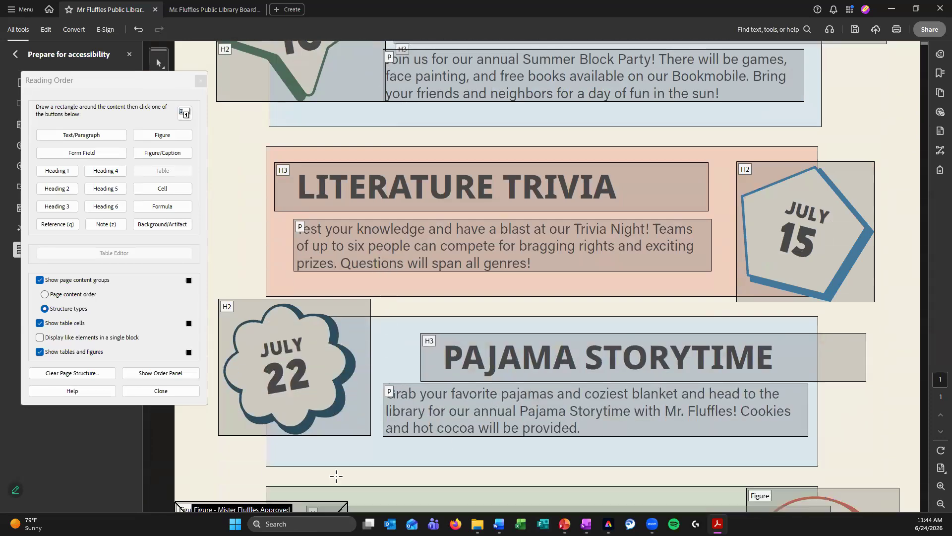
scroll(477, 274, "down", 5)
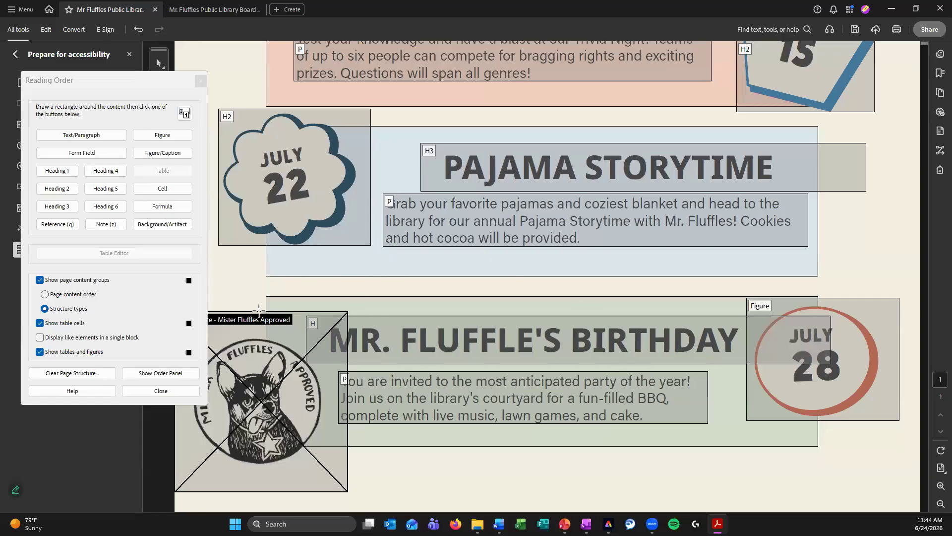
Tag the "MR. FLUFFLE'S BIRTHDAY" title as Heading 3, leave the Reading Order tool and save the flyer
left_click(312, 326)
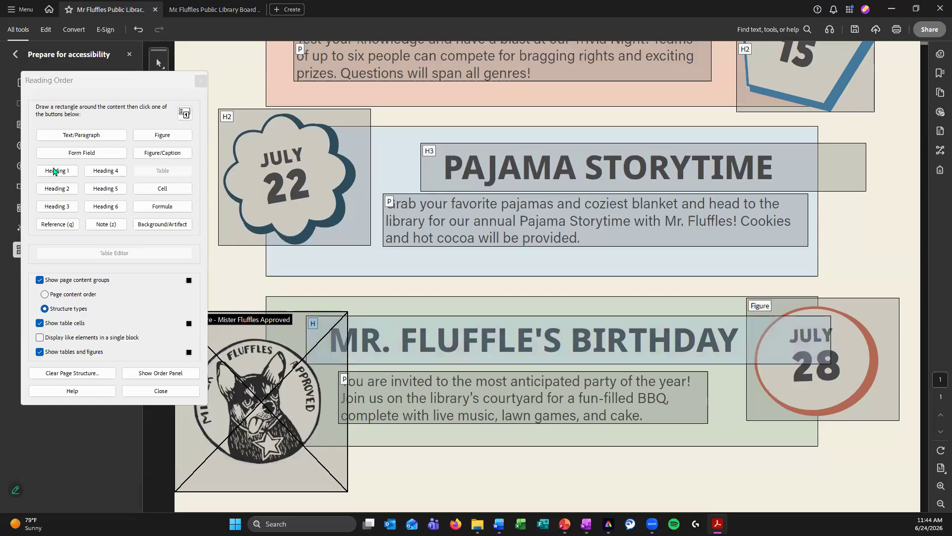
left_click(62, 208)
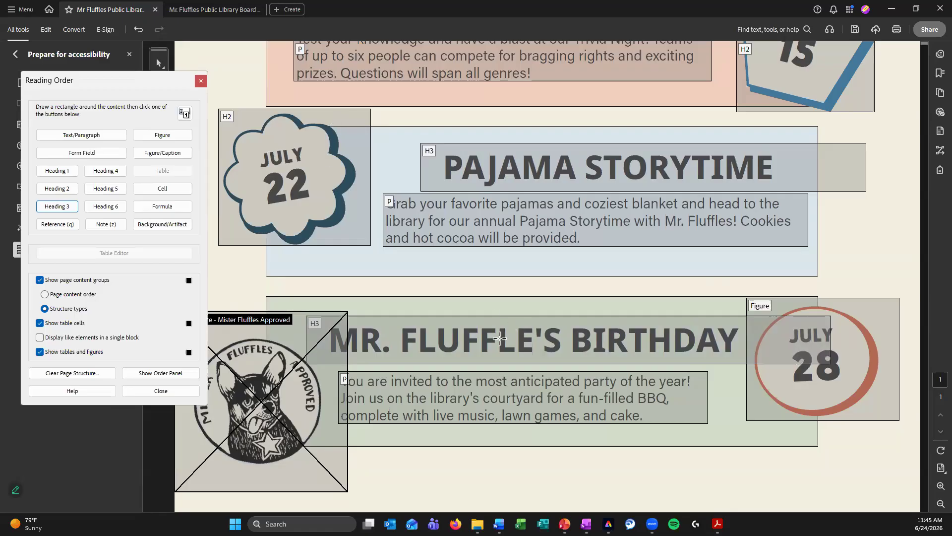
scroll(504, 350, "up", 1)
scroll(504, 350, "down", 1)
left_click(158, 391)
left_click(859, 31)
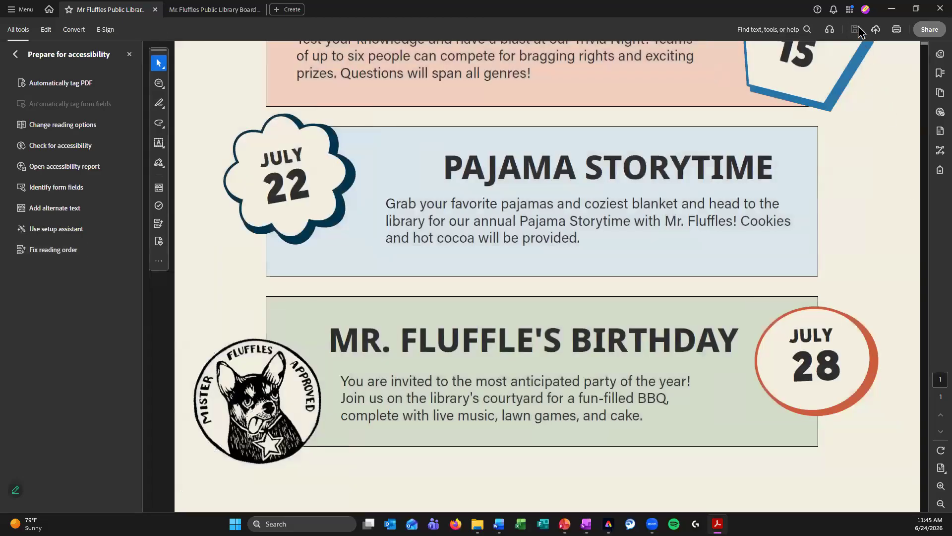
Open the accessibility tags tree and compare which page content each of the two Sect tags covers
left_click(930, 170)
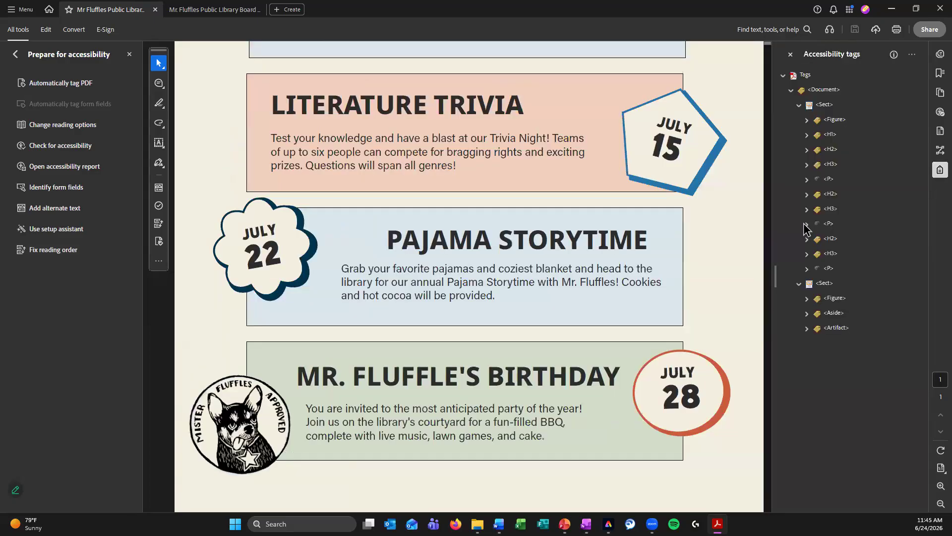
scroll(676, 338, "up", 5)
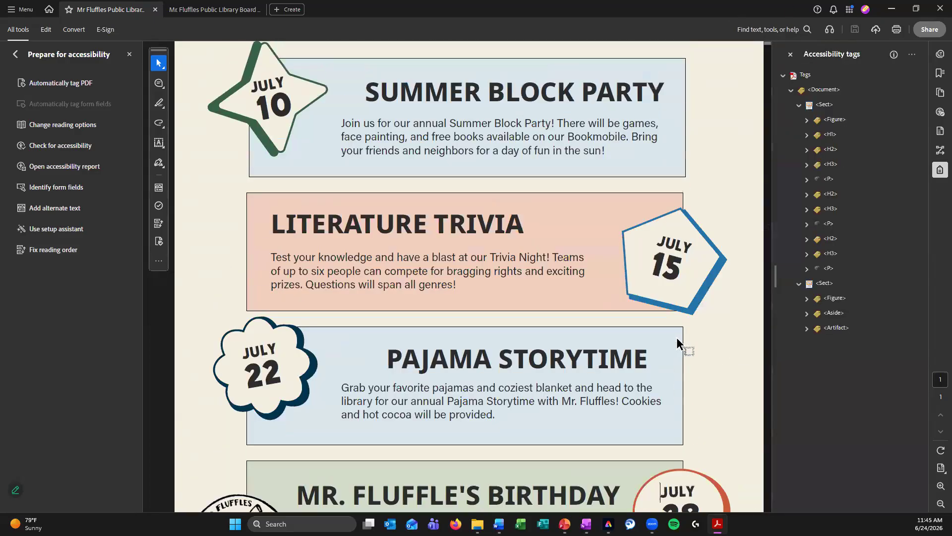
scroll(675, 342, "down", 5)
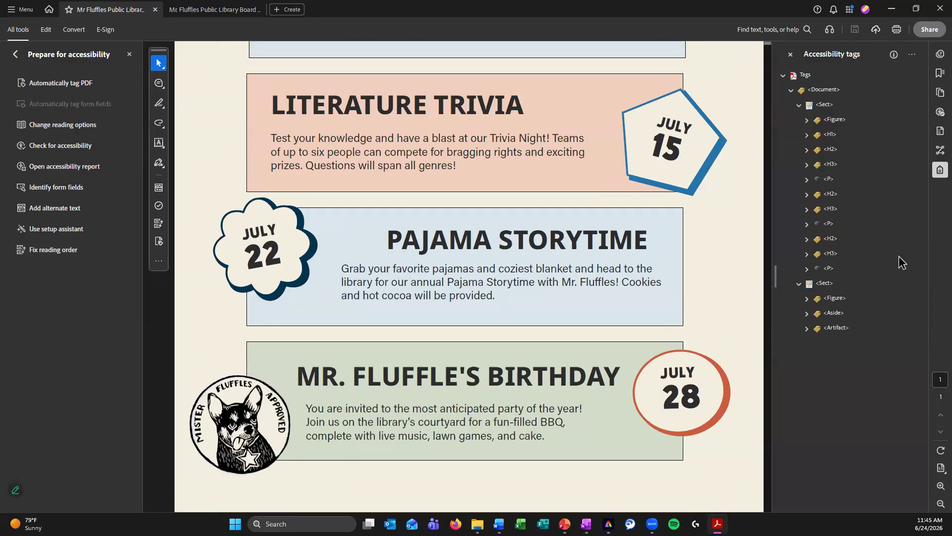
left_click(824, 283)
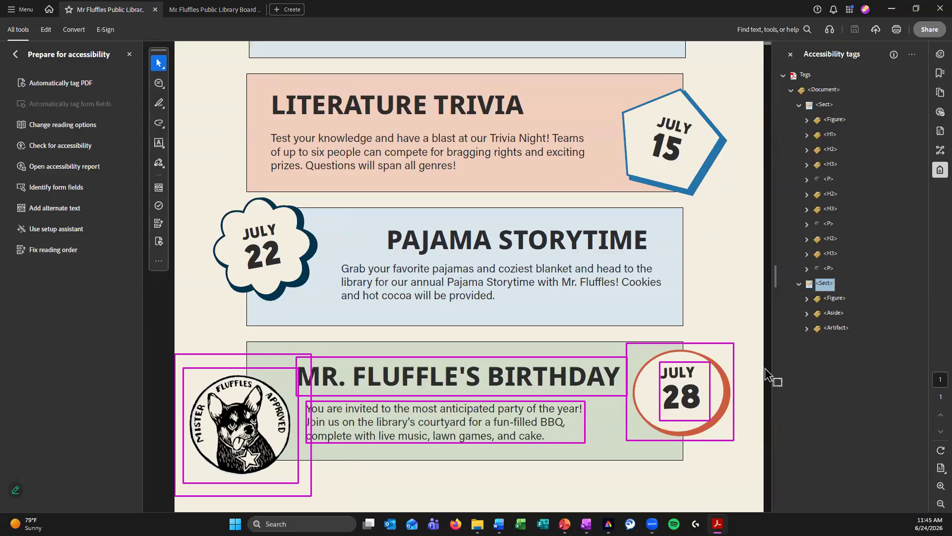
left_click(939, 504)
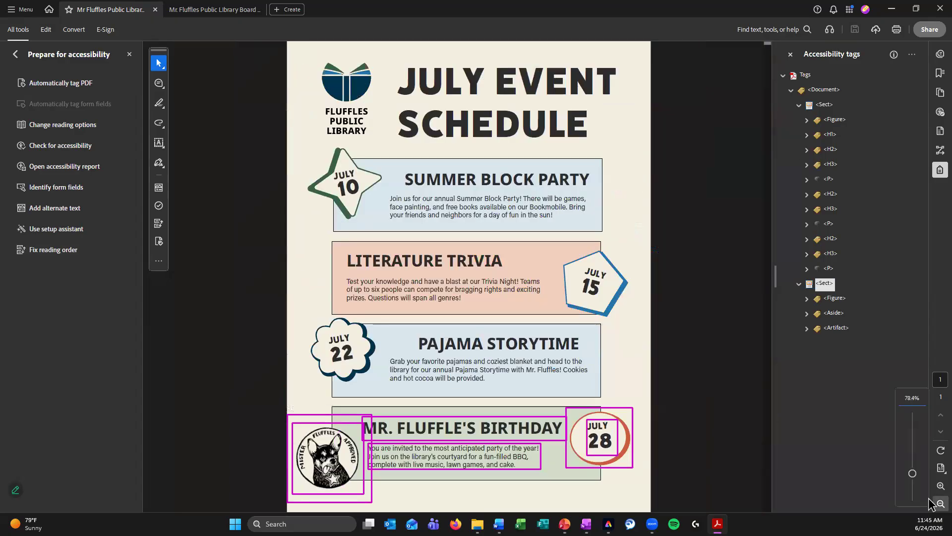
left_click(824, 105)
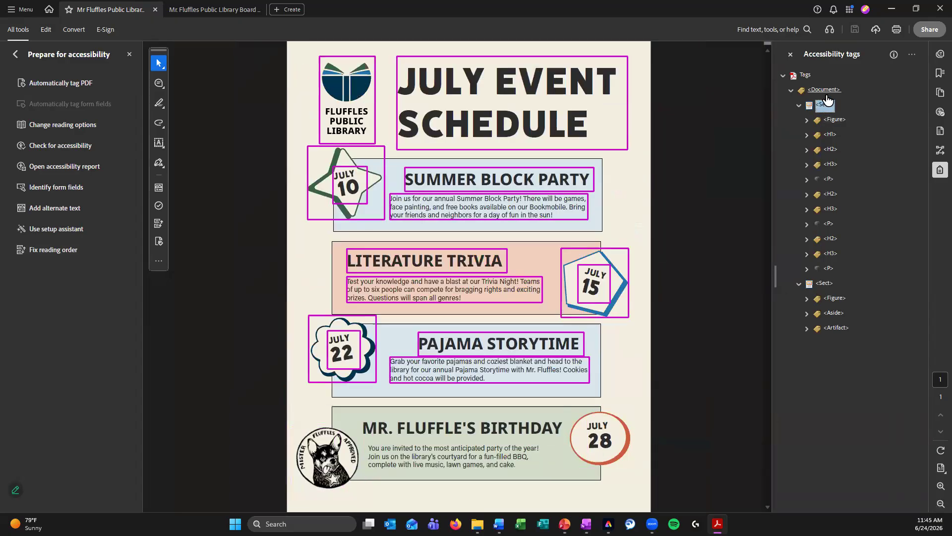
left_click(825, 283)
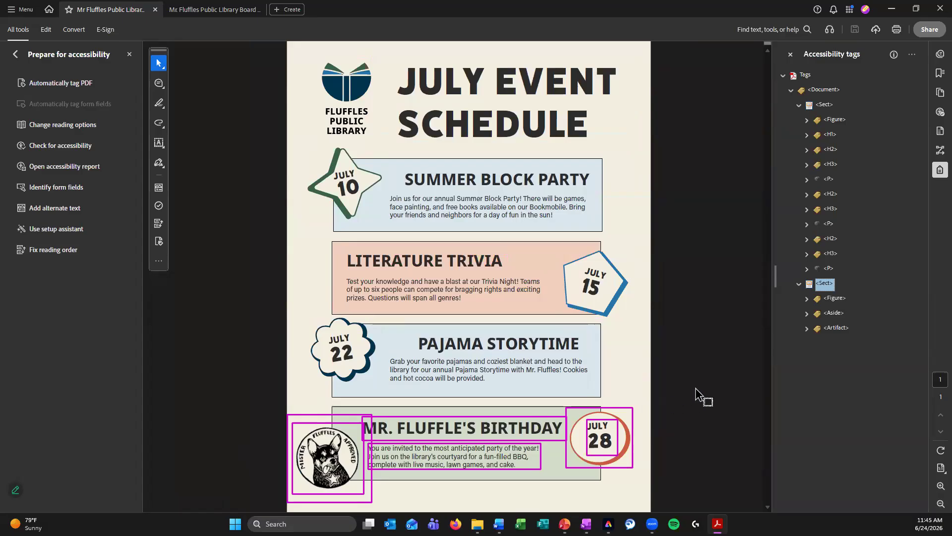
Move the Figure, Aside and Artifact tags from the second Sect to the end of the first, and delete the emptied Sect
left_click(834, 298)
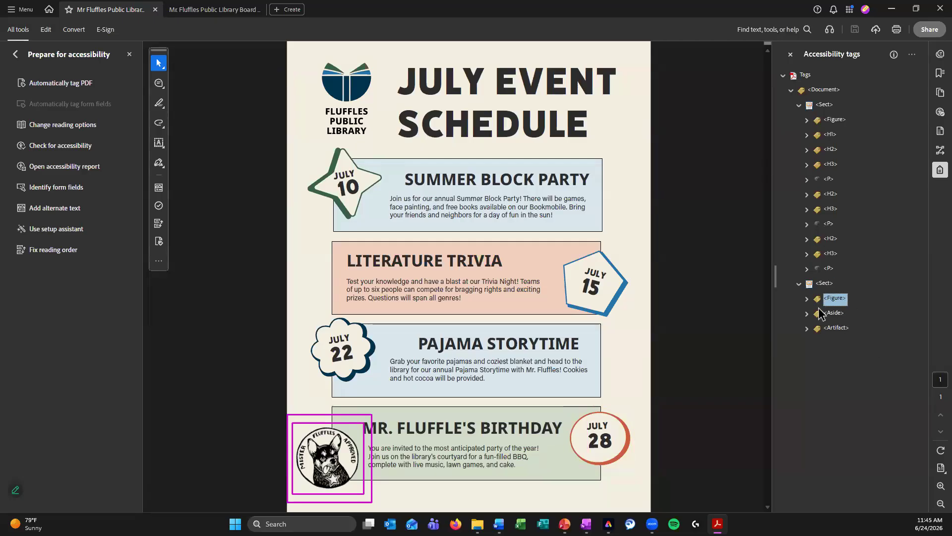
left_click(839, 331, "shift")
left_click_drag(835, 339, 829, 270)
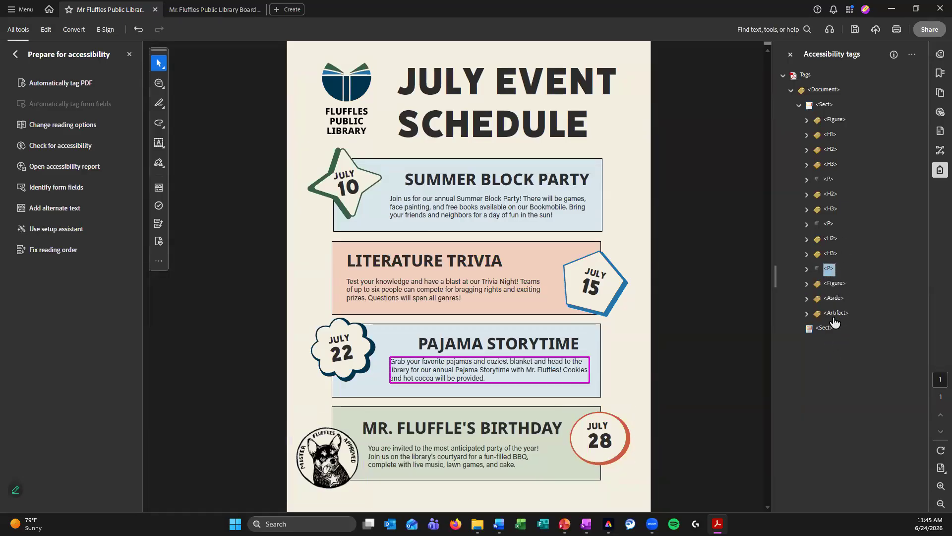
left_click(824, 329)
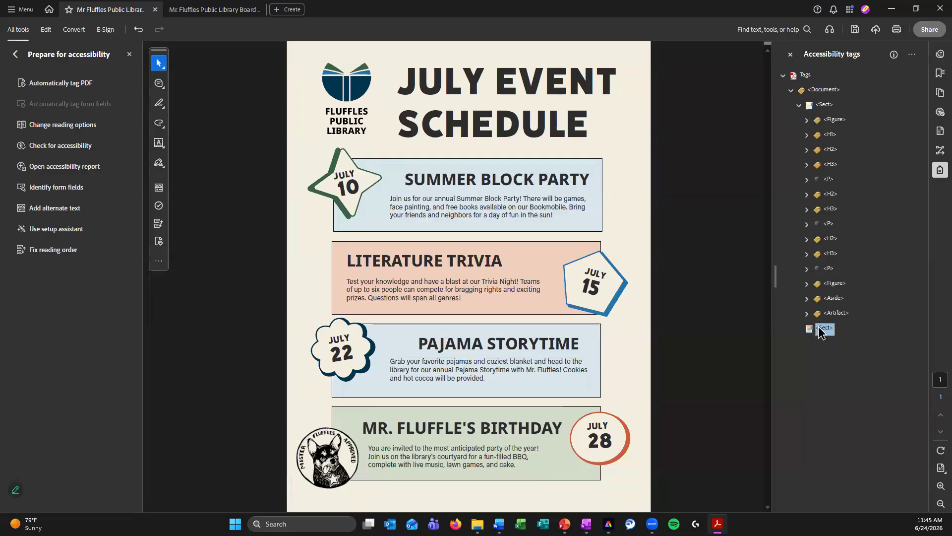
right_click(828, 330)
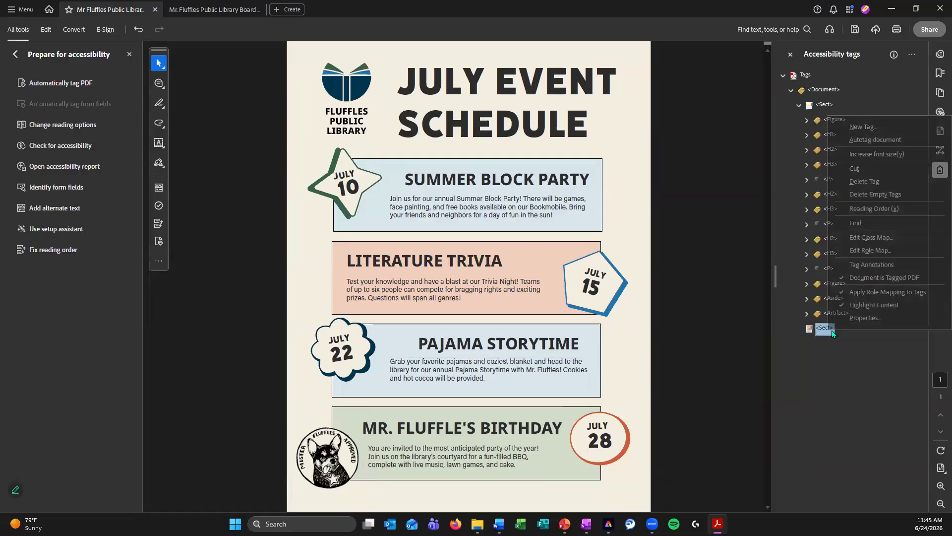
left_click(856, 181)
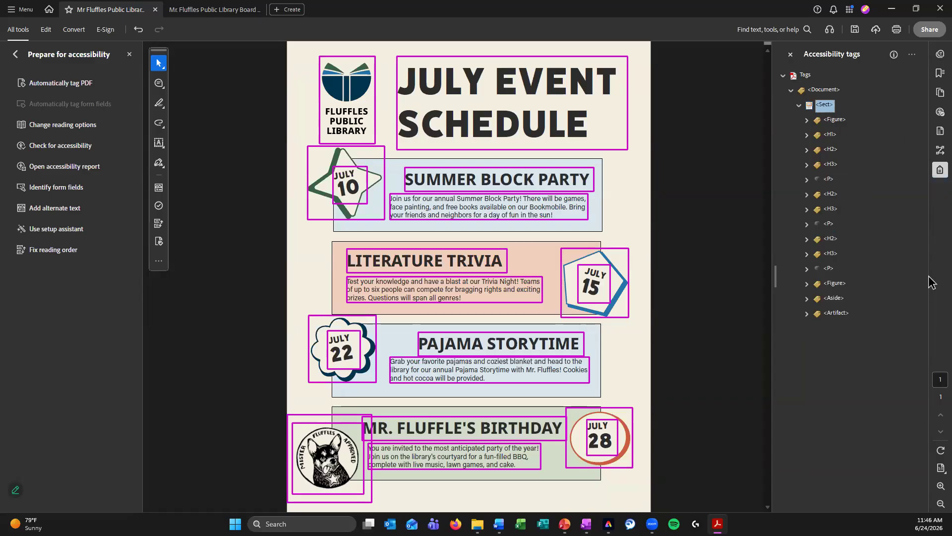
Walk through the tags from the logo figure to the Pajama Storytime paragraph, checking their reading order against the page
key("Down")
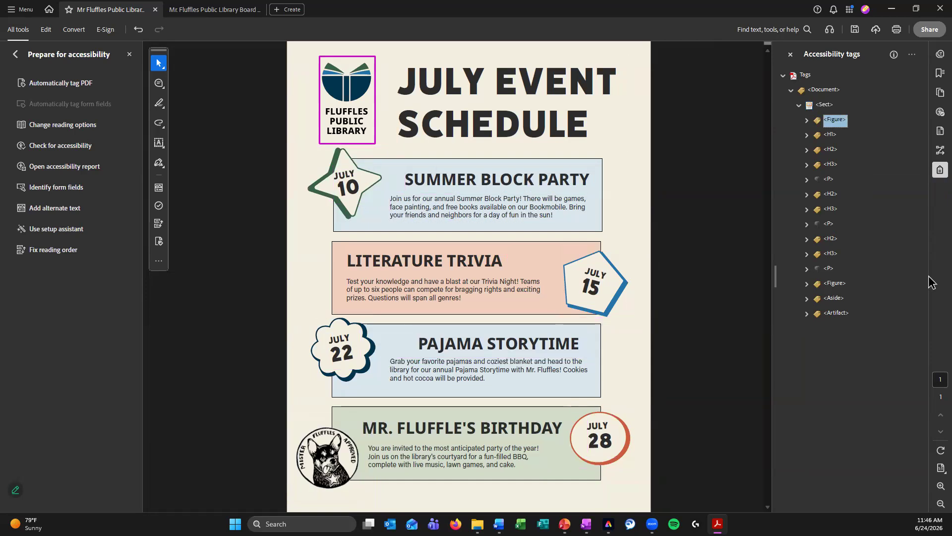
key("Down")
key("Down")
key("Down")
key("Down")
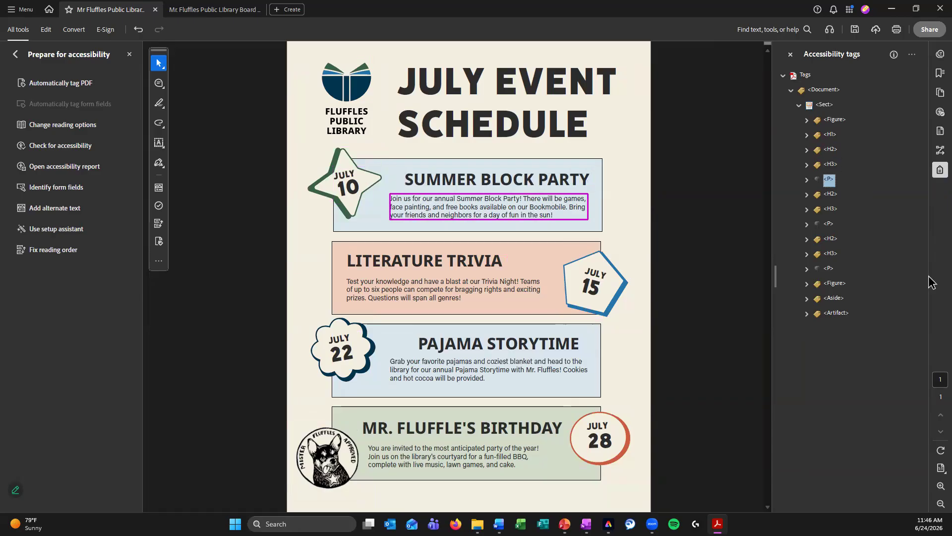
key("Down")
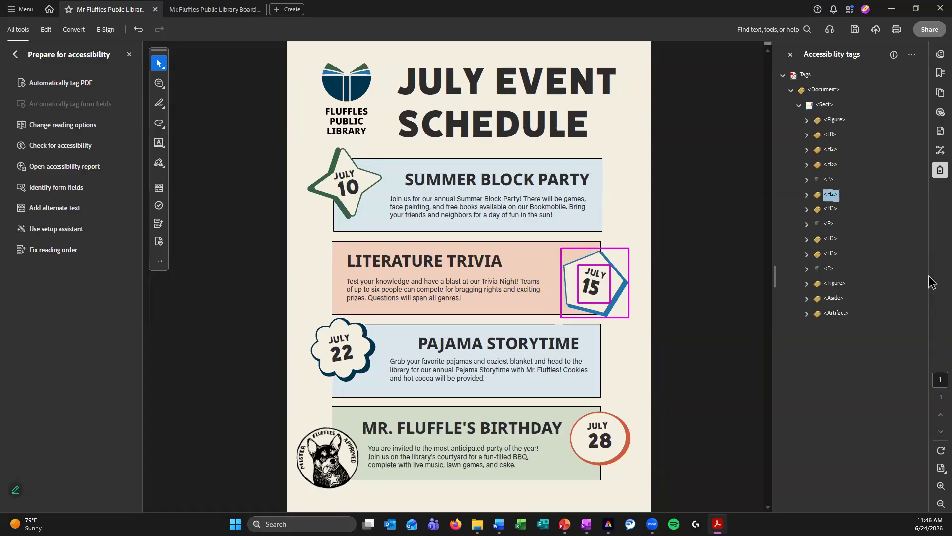
key("Up")
key("Up")
key("Up")
key("Down")
key("Down")
key("Down")
key("Down")
key("Down")
key("Down")
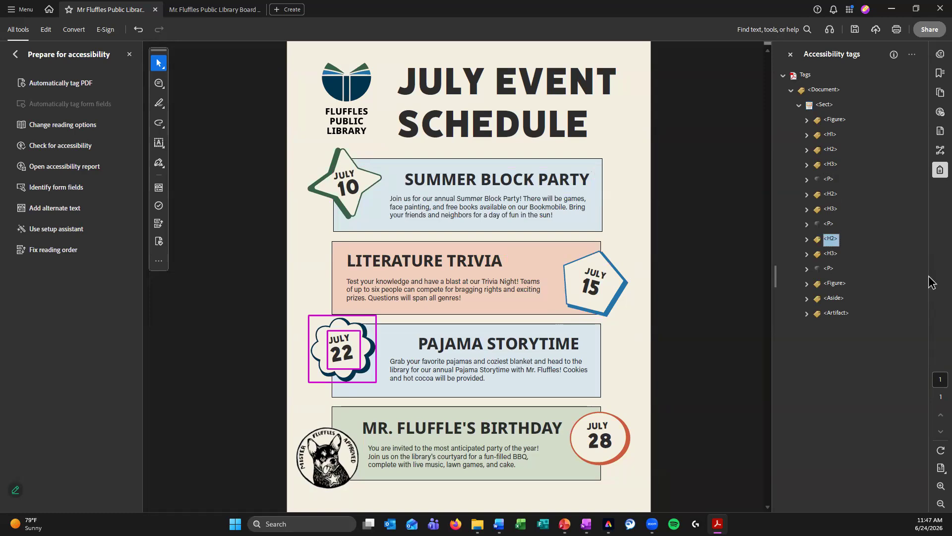
key("Down")
key("Down")
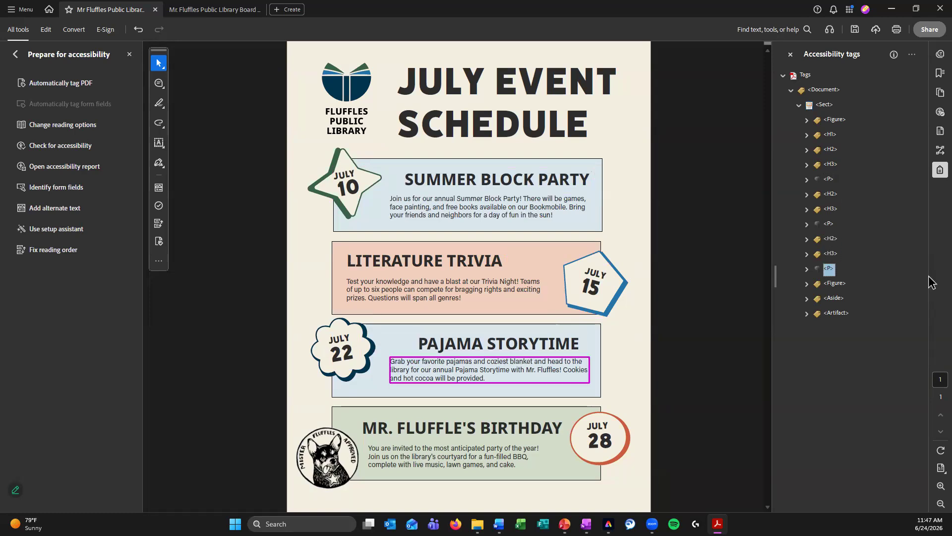
Move the dog badge's Figure tag below the Artifact tag, to the end of the section
key("Down")
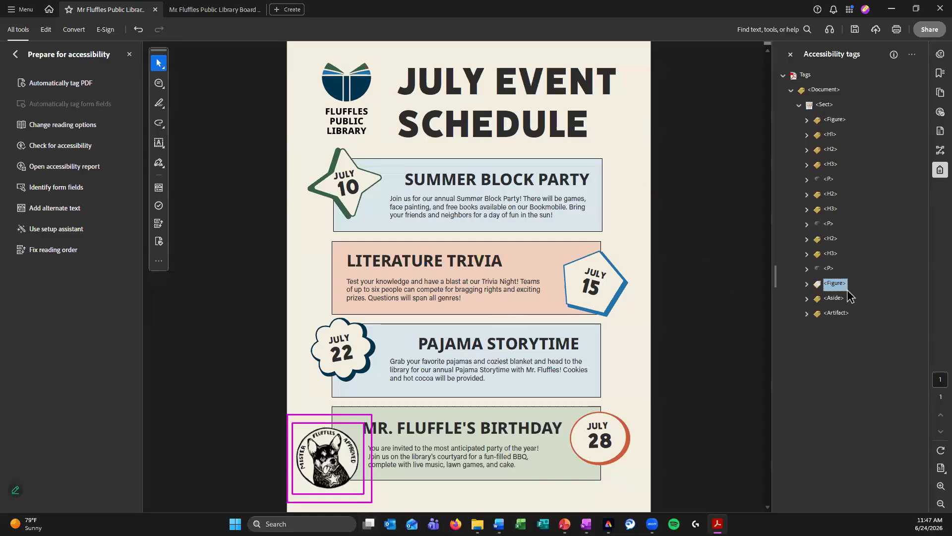
left_click(838, 314)
left_click_drag(841, 321, 841, 320)
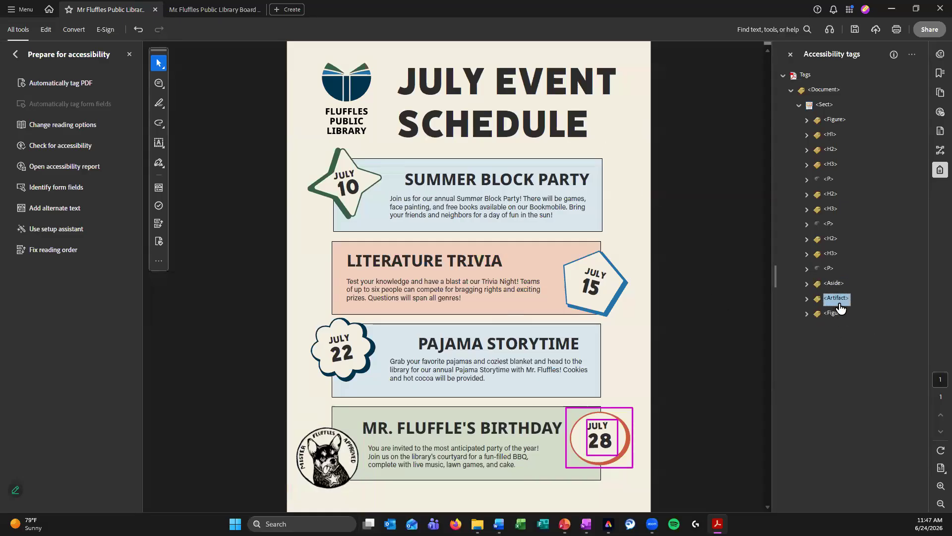
left_click(837, 313)
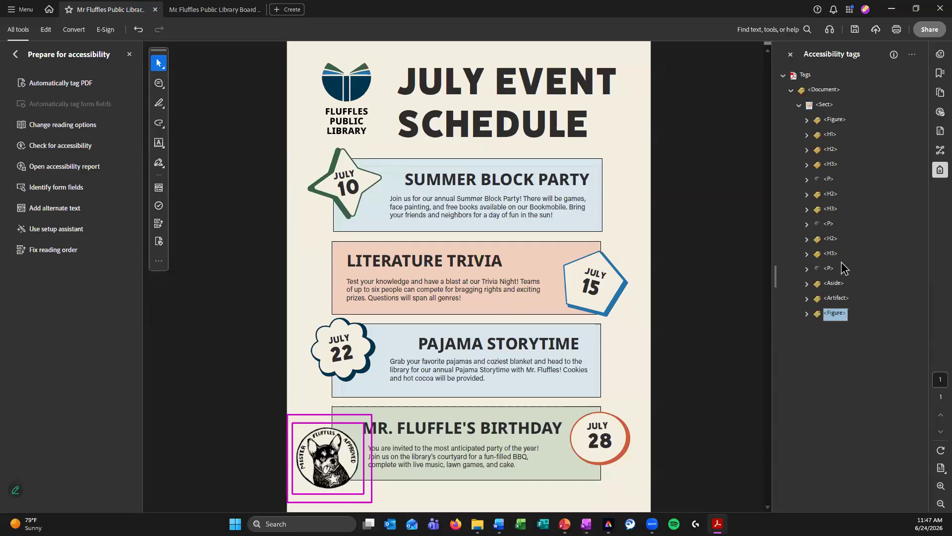
Move the birthday H3 and P tags out of the Aside to below the Pajama Storytime paragraph, and delete the emptied Aside
left_click(834, 285)
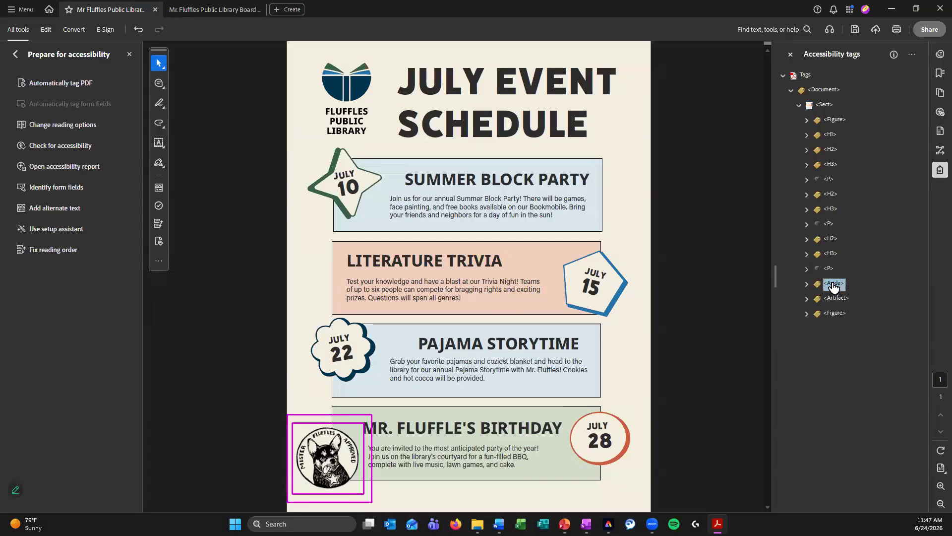
left_click(805, 285)
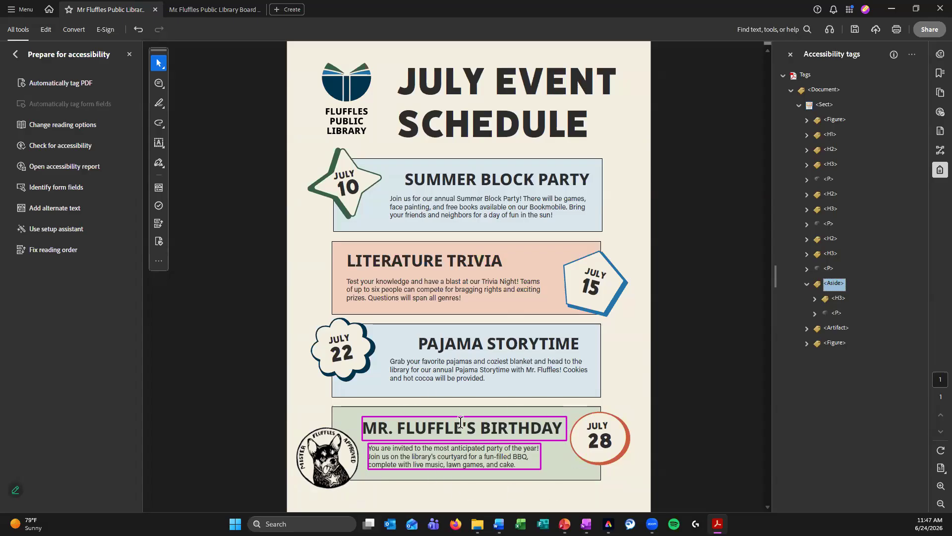
left_click(838, 302)
left_click(838, 317, "shift")
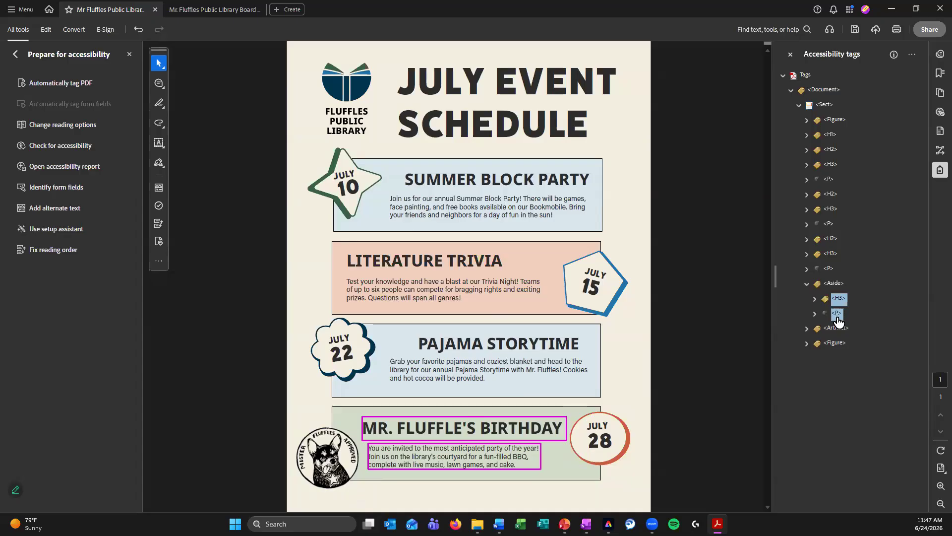
left_click(827, 270)
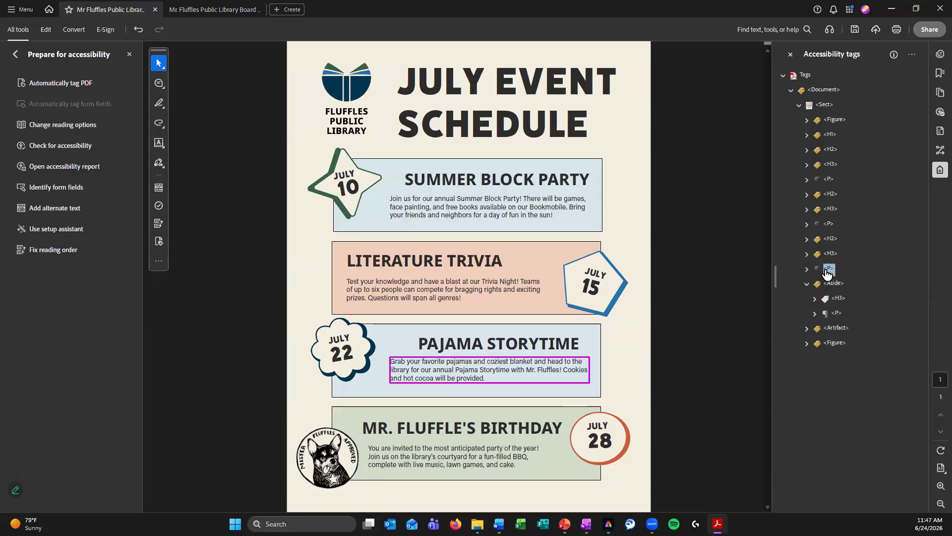
left_click_drag(827, 274, 828, 272)
left_click(835, 313)
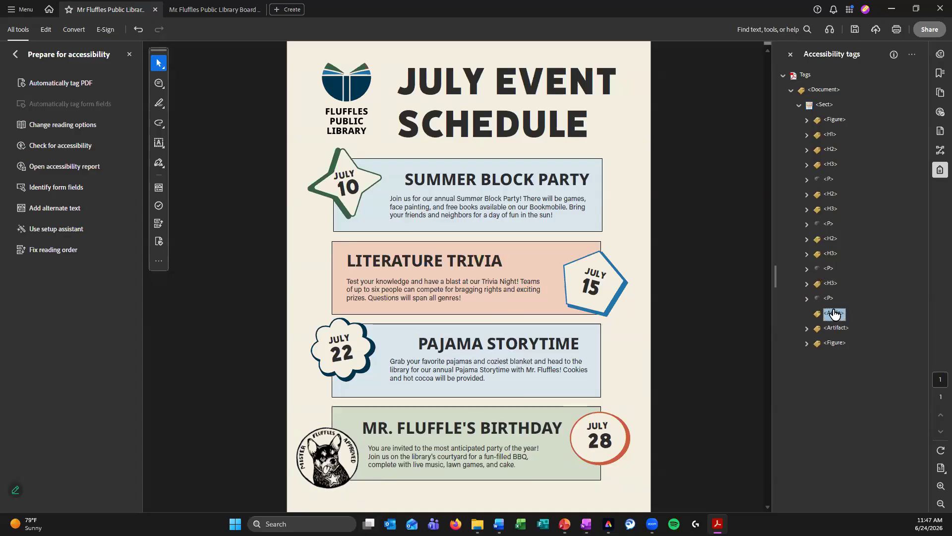
right_click(836, 315)
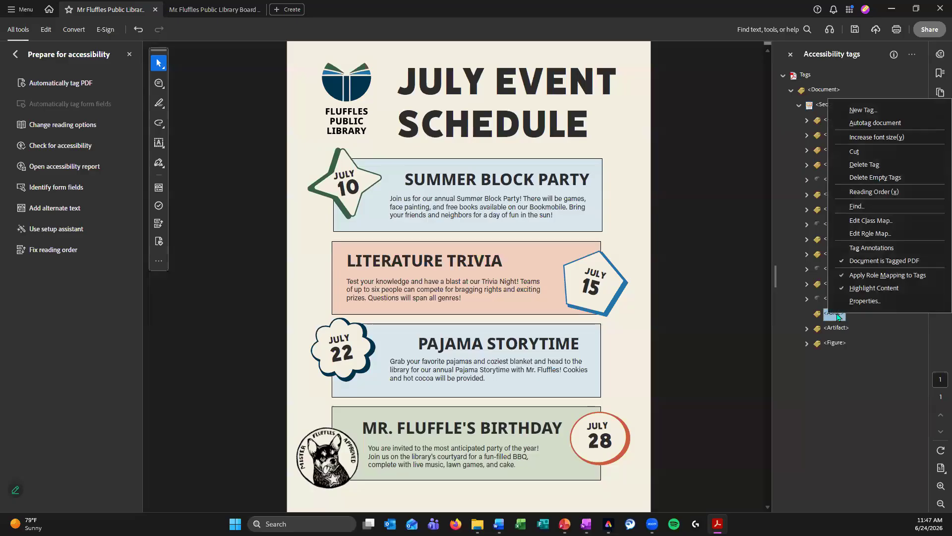
left_click(856, 164)
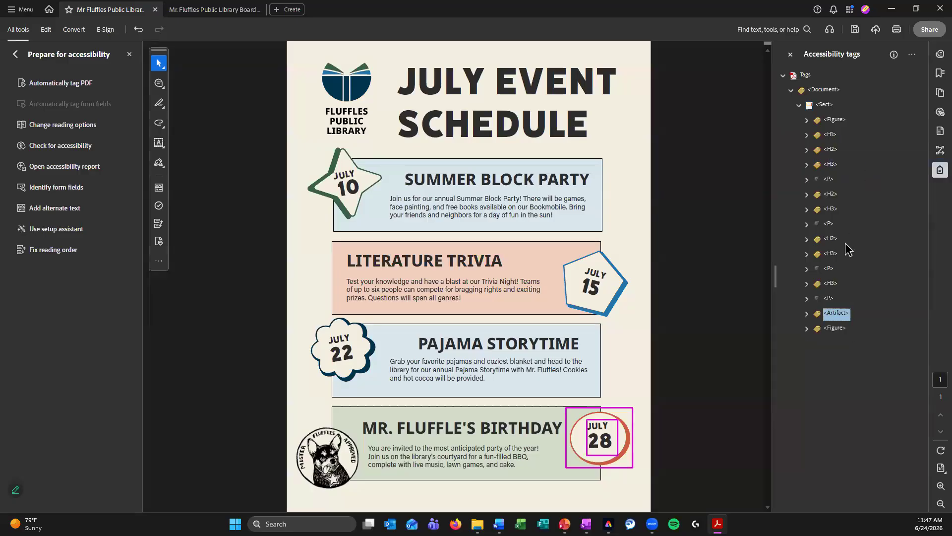
Change the July 28 badge's Artifact tag to H2 and move it above the Mr. Fluffle's Birthday H3
left_click(806, 314)
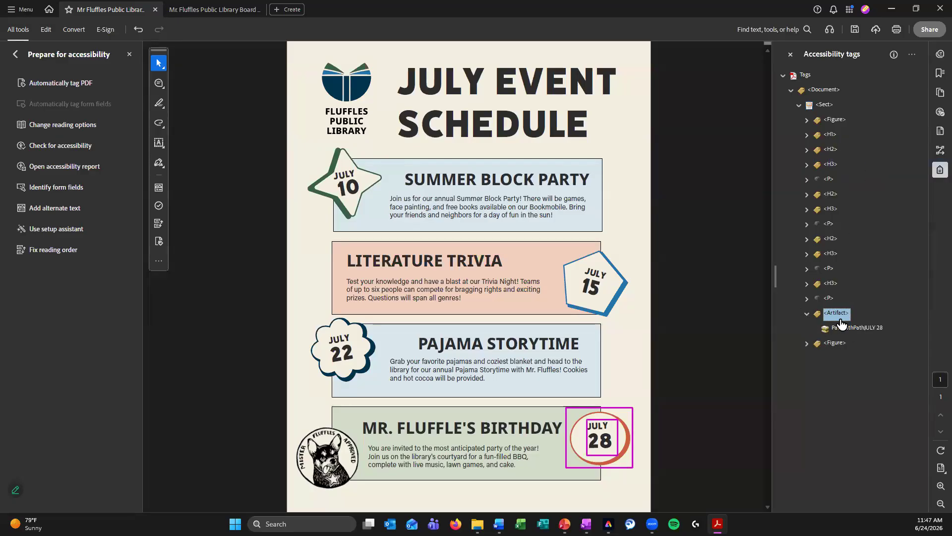
left_click(807, 313)
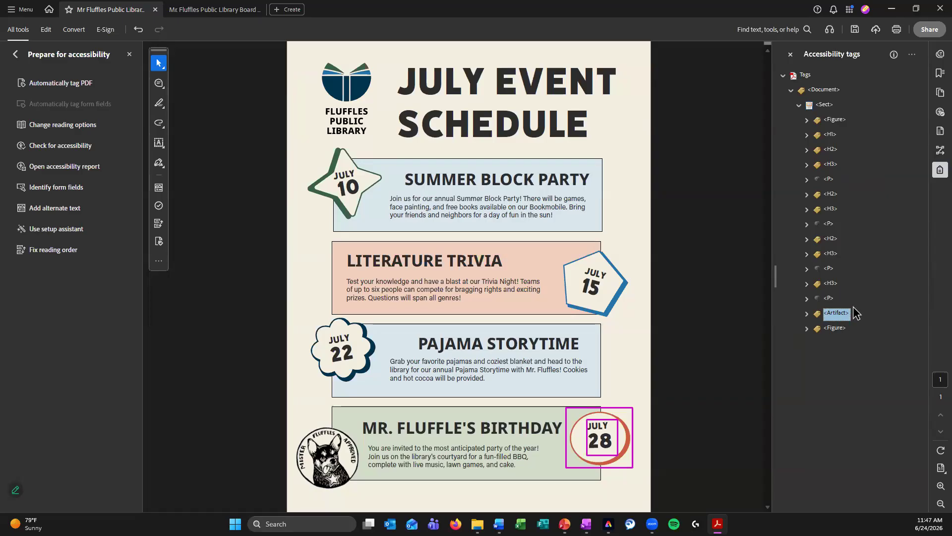
right_click(849, 314)
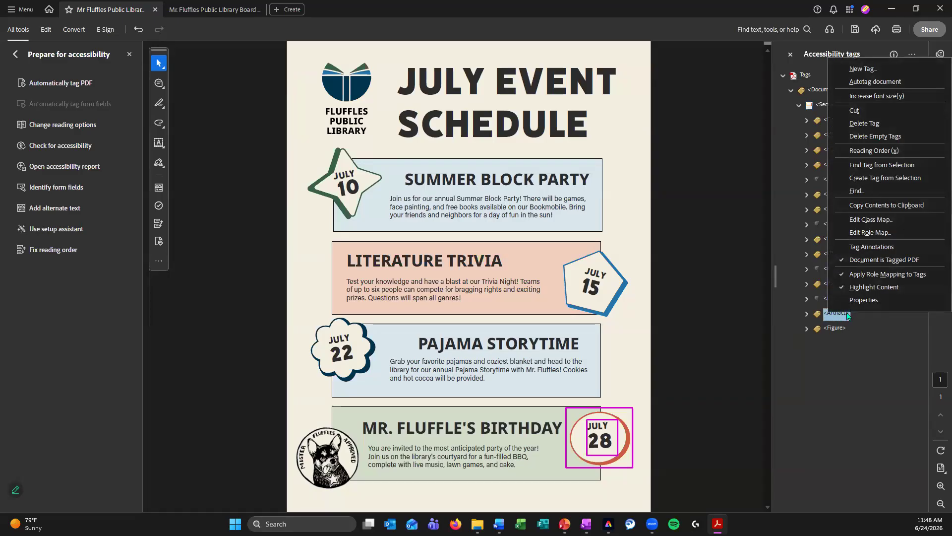
left_click(864, 334)
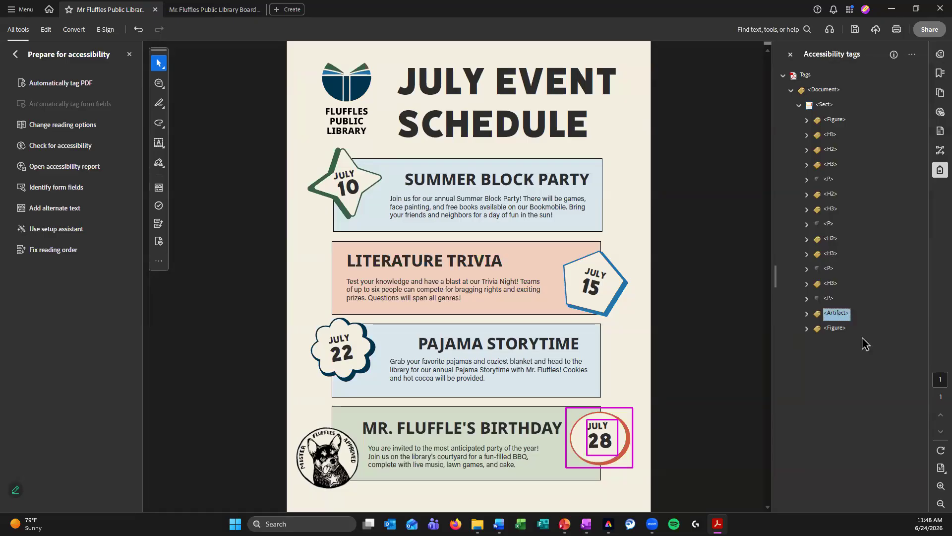
left_click(848, 313)
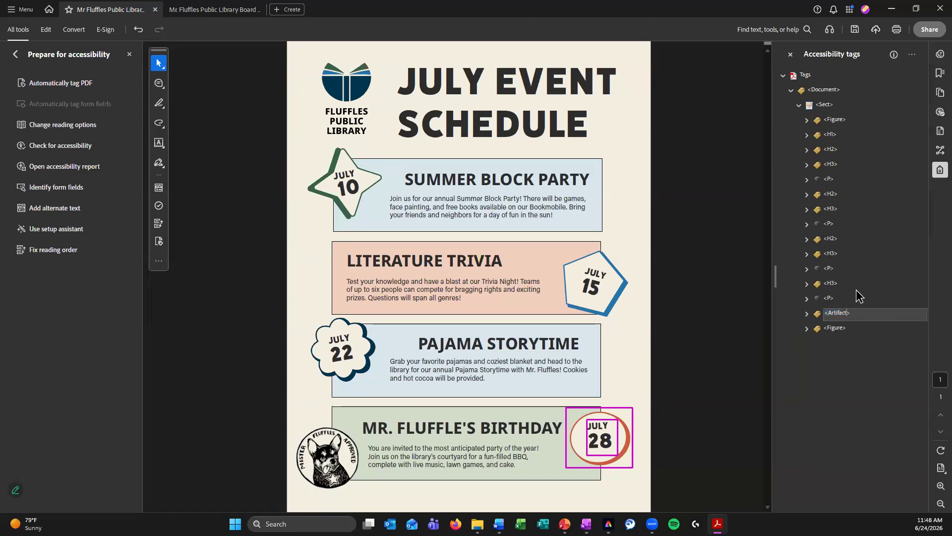
type("H2>")
key("Return")
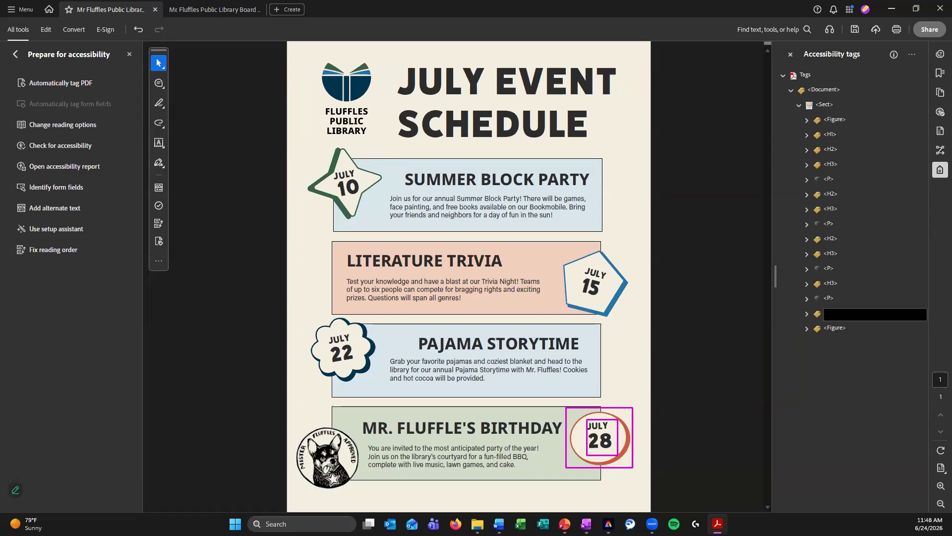
left_click_drag(832, 316, 832, 286)
left_click(831, 285)
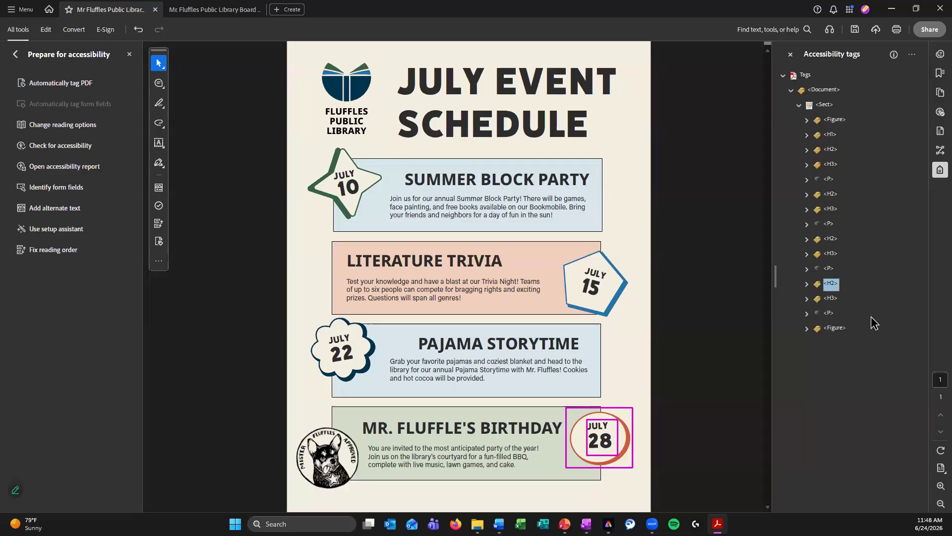
Walk through the tags down to the dog badge figure, including a full pass from the logo, checking their order against the page
key("Down")
key("Down")
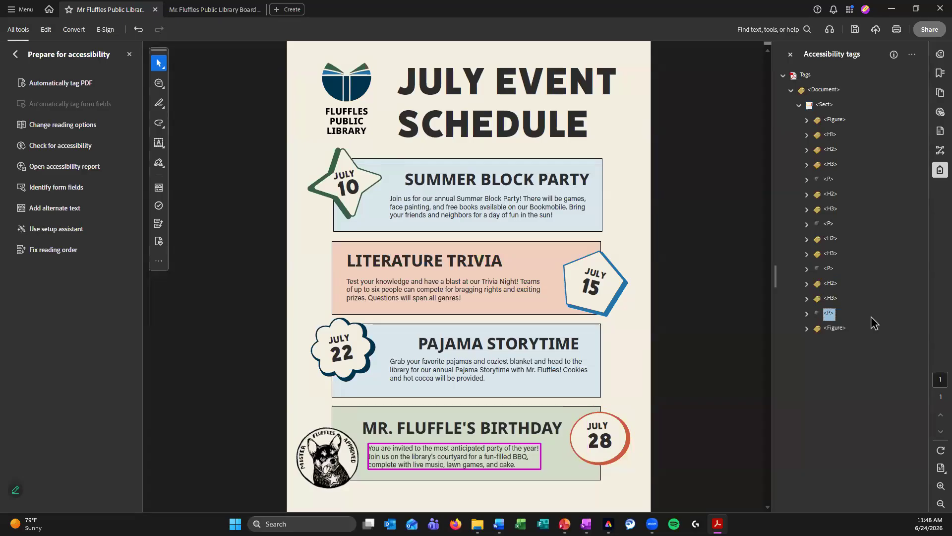
key("Down")
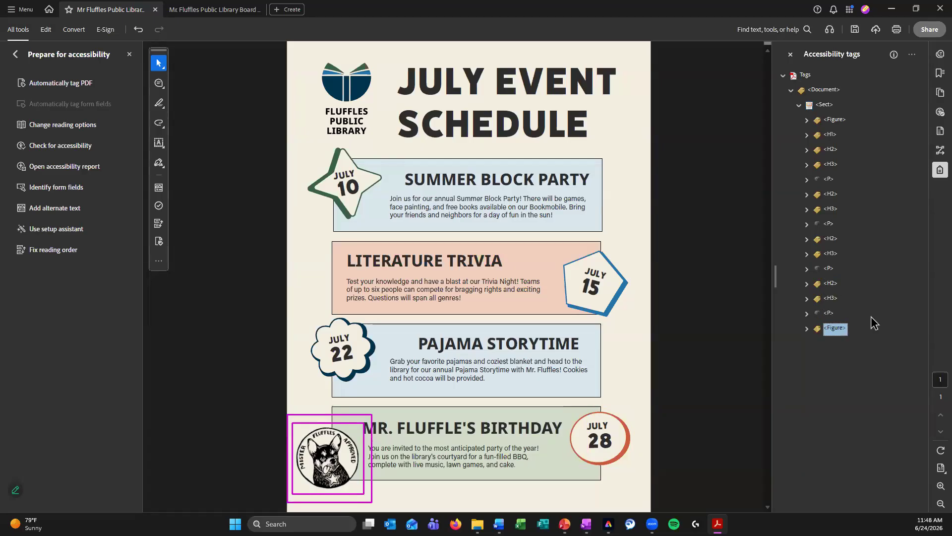
left_click(833, 120)
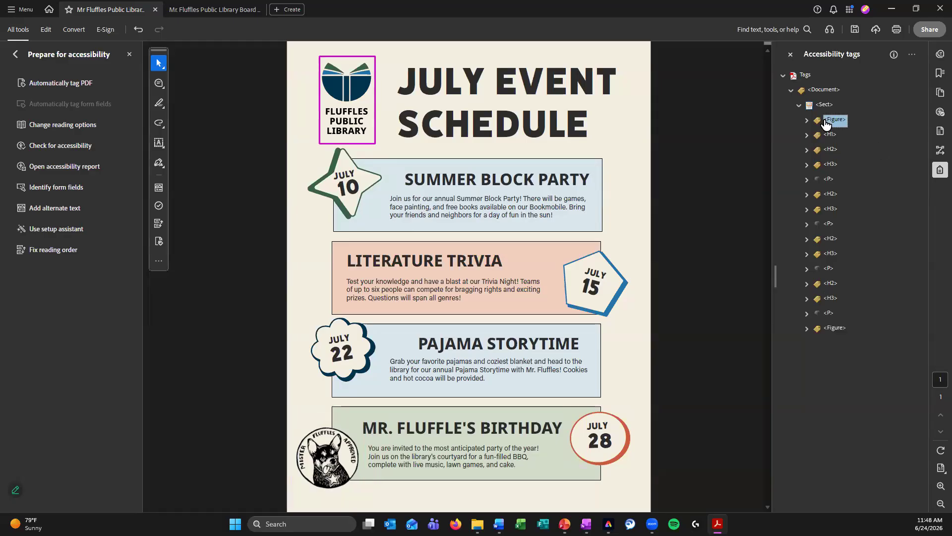
key("Down")
key("Down")
key("Down")
key("Down")
key("Down")
key("Down")
key("Down")
key("Down")
key("Down")
key("Down")
key("Down")
key("Down")
key("Down")
key("Down")
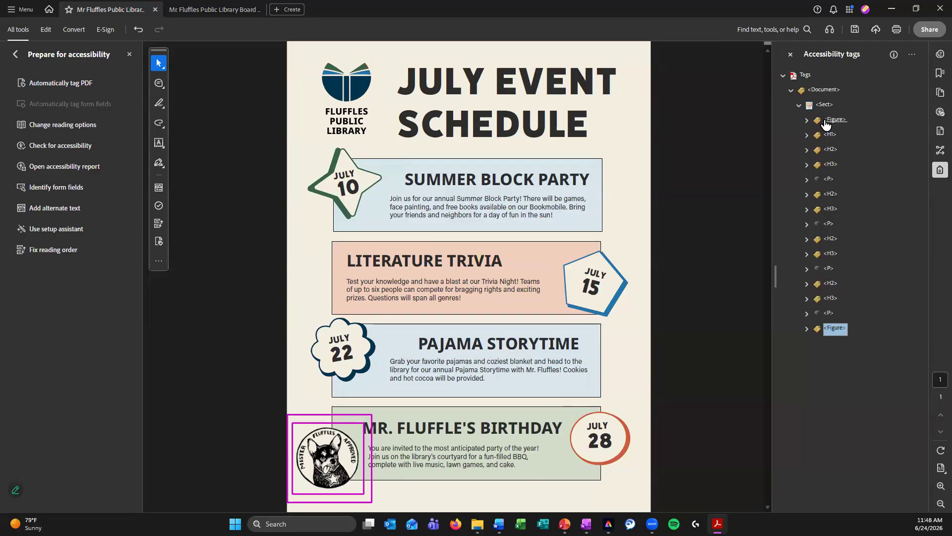
Save the flyer and highlight all page content covered by the Sect tag
left_click(855, 29)
left_click(822, 110)
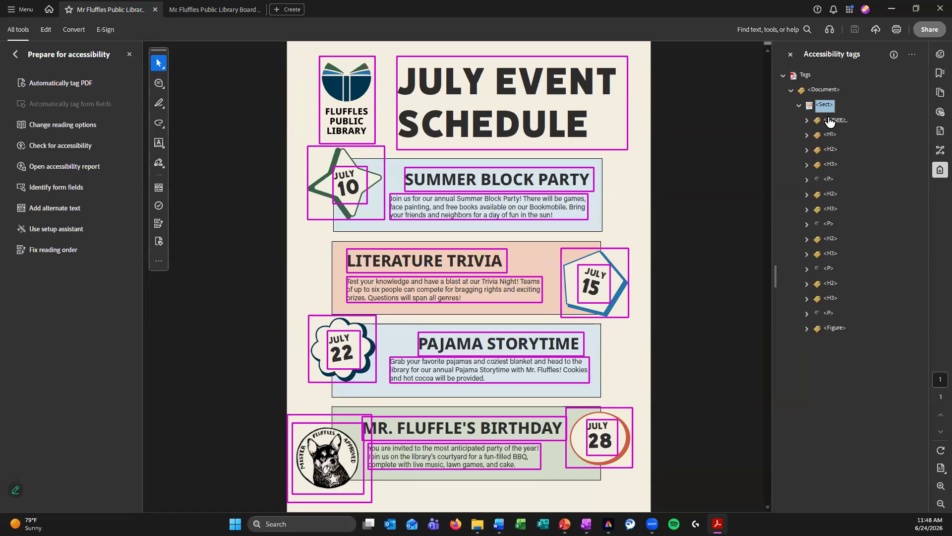
Open the document's content order and expand Page 1 to list its containers
left_click(939, 131)
double_click(846, 78)
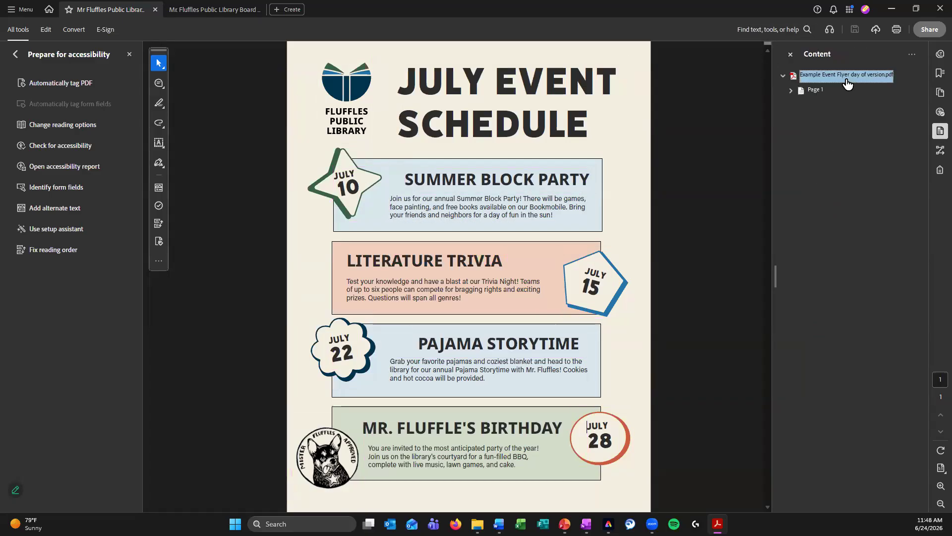
key("Down")
key("Right")
key("Down")
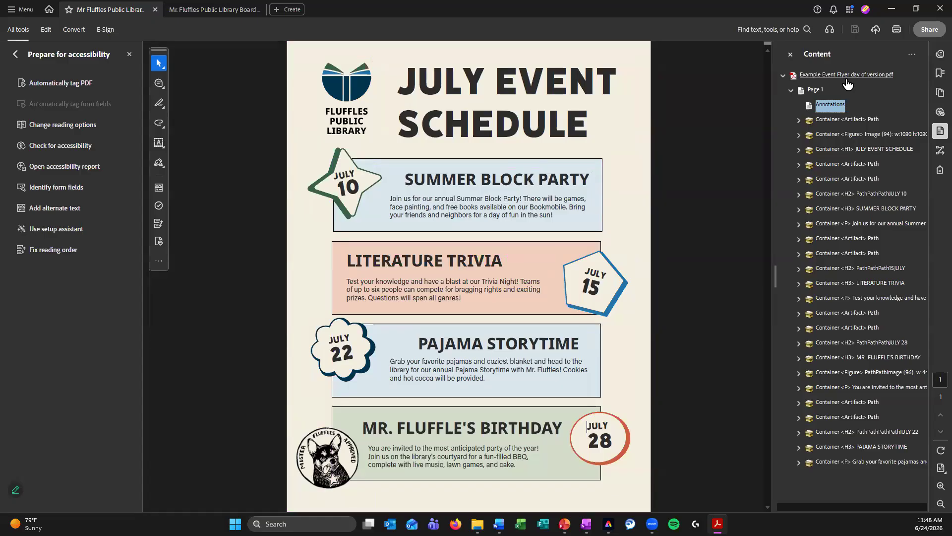
Compare the content containers with the page layout, from the background artifact to the Mr. Fluffle's Birthday heading
key("Down")
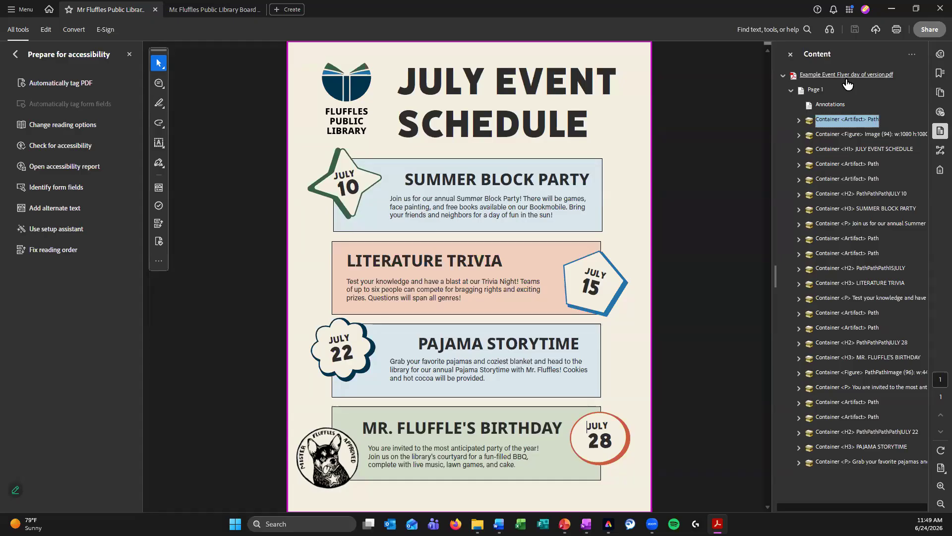
key("Down")
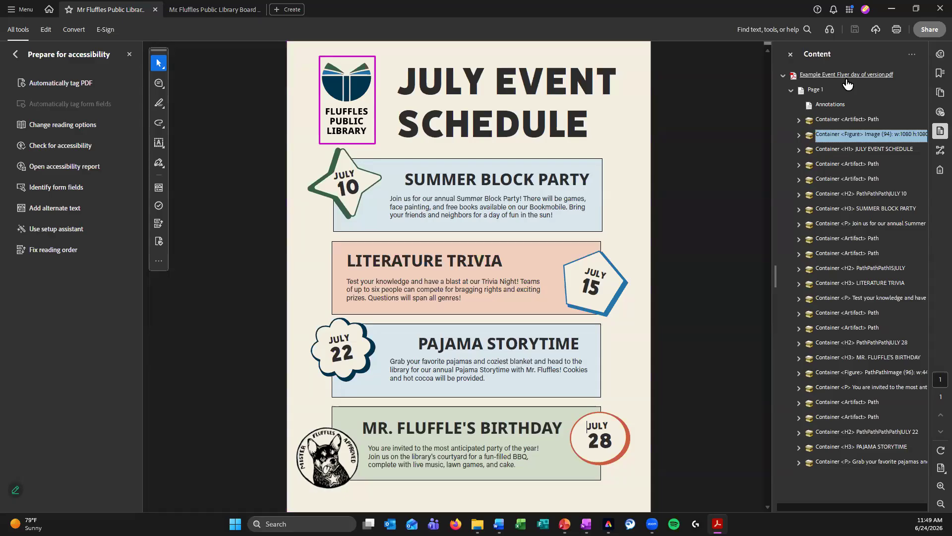
key("Down")
key("Down")
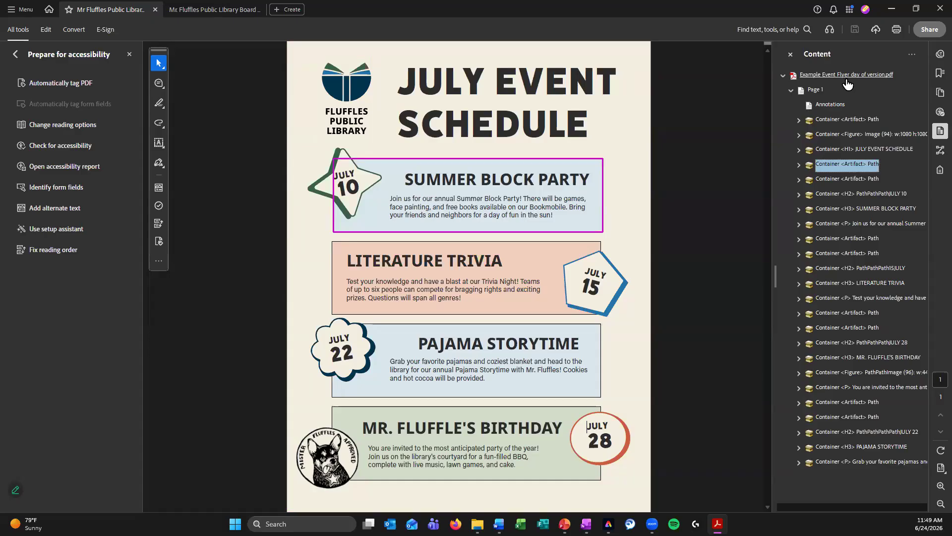
key("Down")
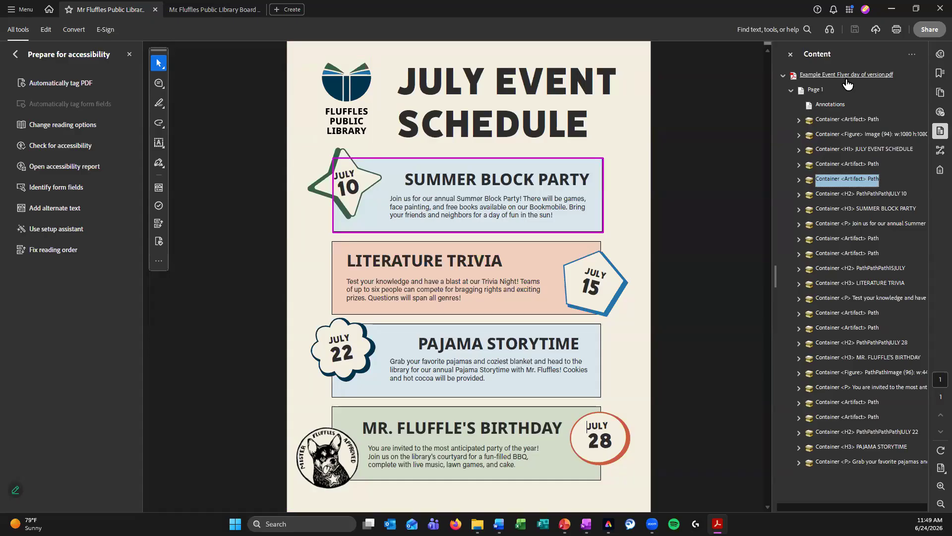
key("Down")
key("Down")
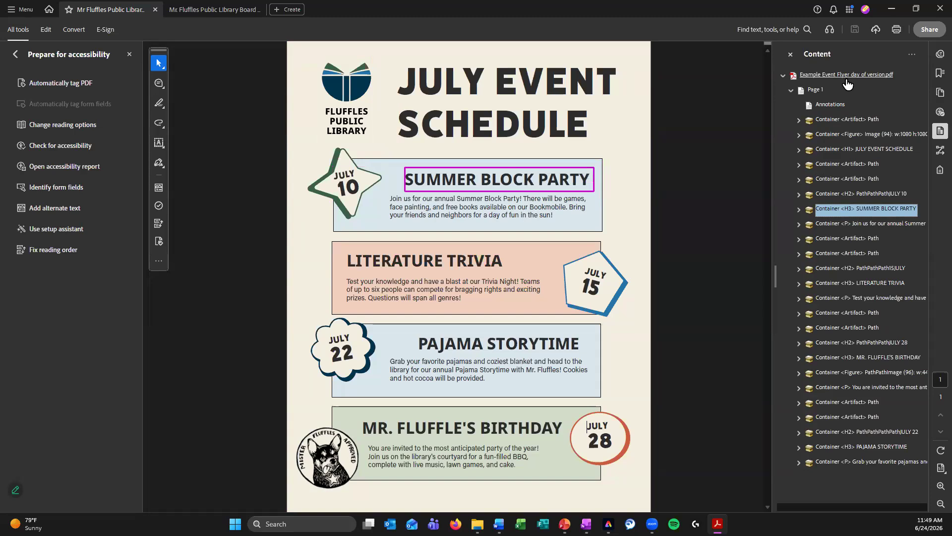
key("Down")
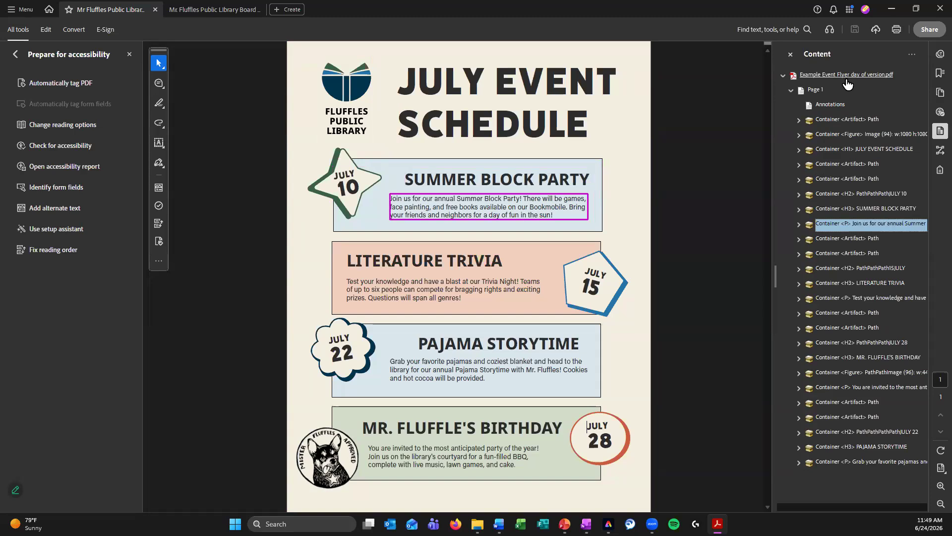
key("Down")
key("Down")
key("Down")
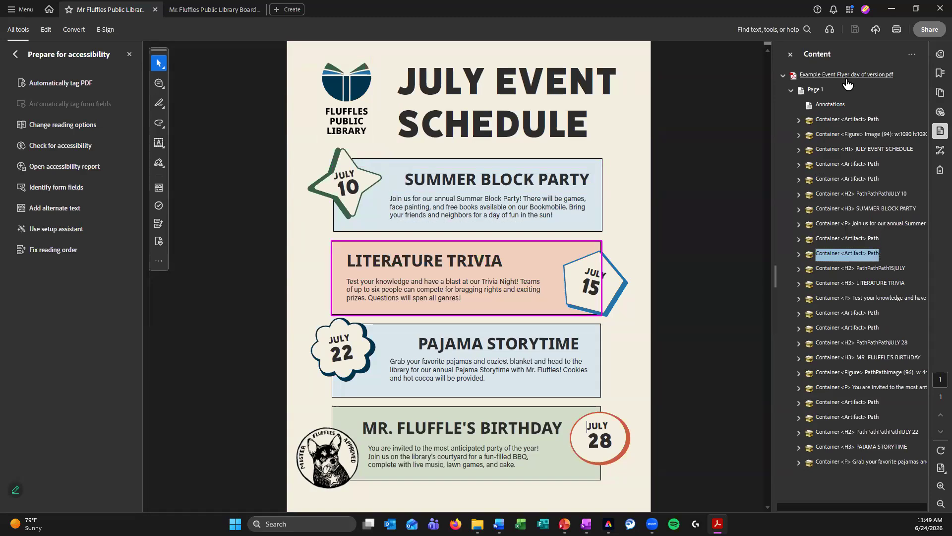
key("Down")
key("Down")
key("Down")
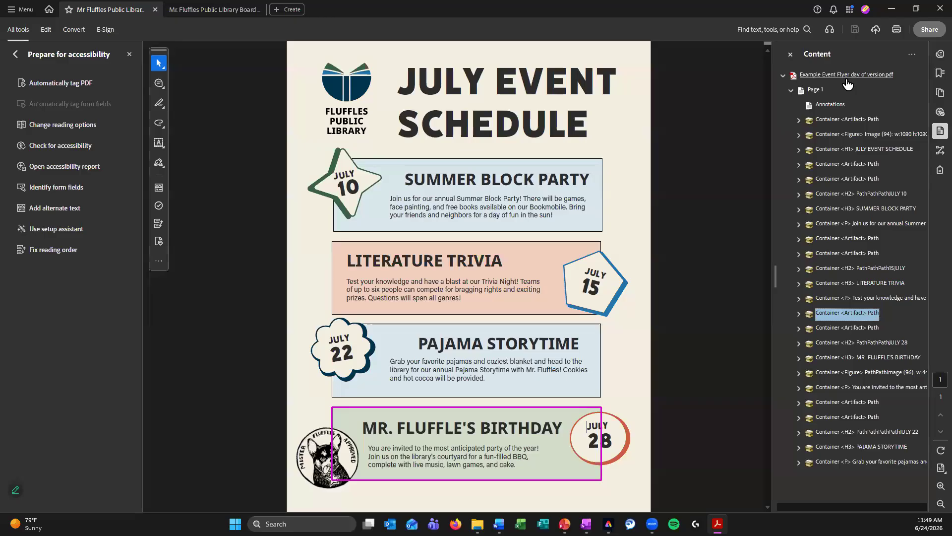
key("Down")
key("Down")
key("Down")
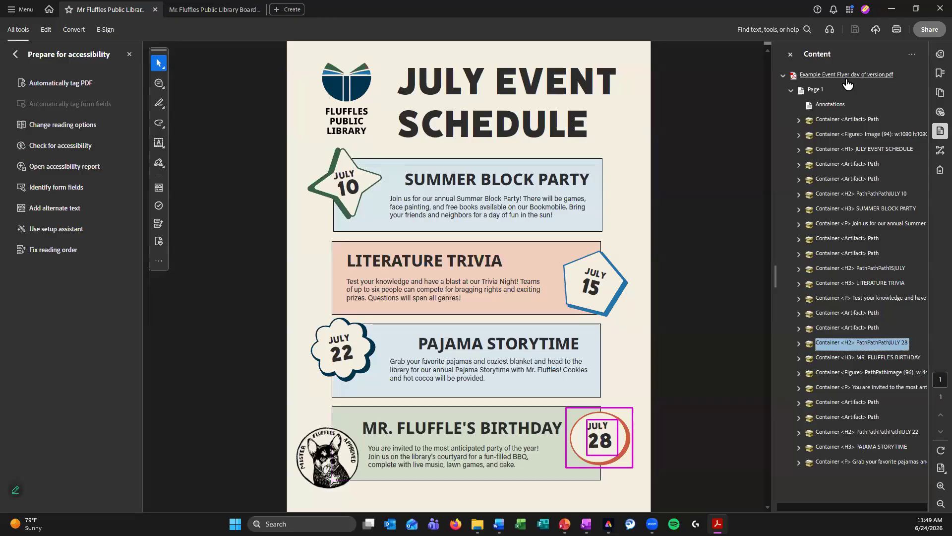
key("Down")
Compare the Mr. Fluffle's Birthday containers, dog badge figure and Pajama Storytime artifacts with the order of events on the page
key("Up")
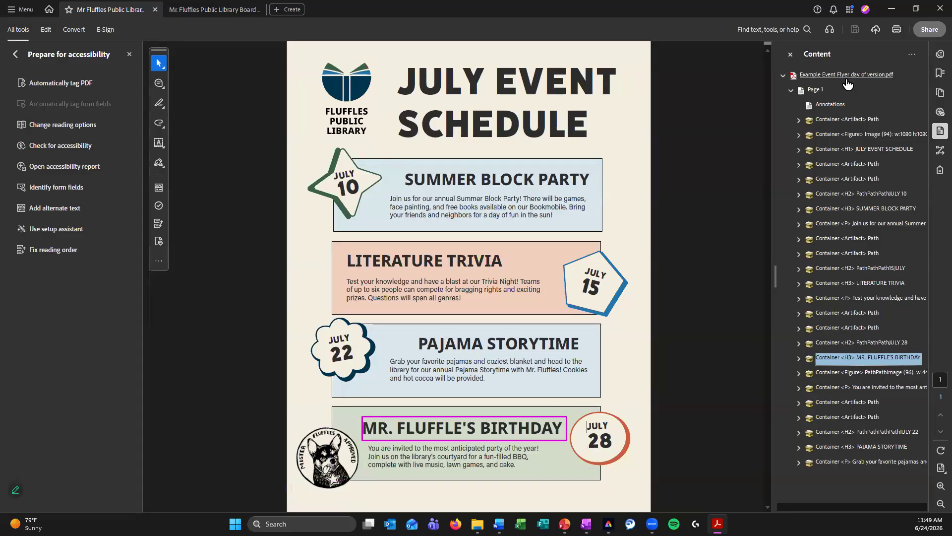
key("Up")
key("Up")
key("Up")
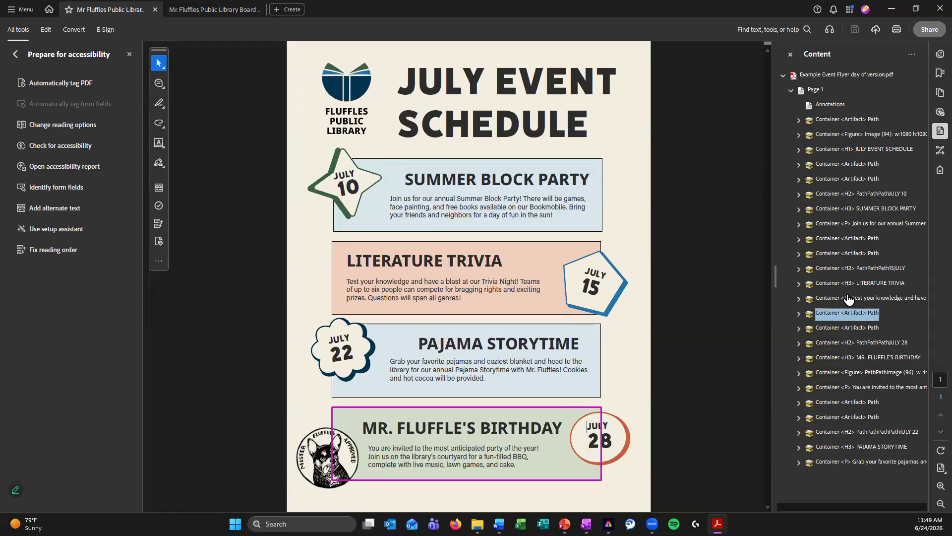
left_click(864, 362, "shift")
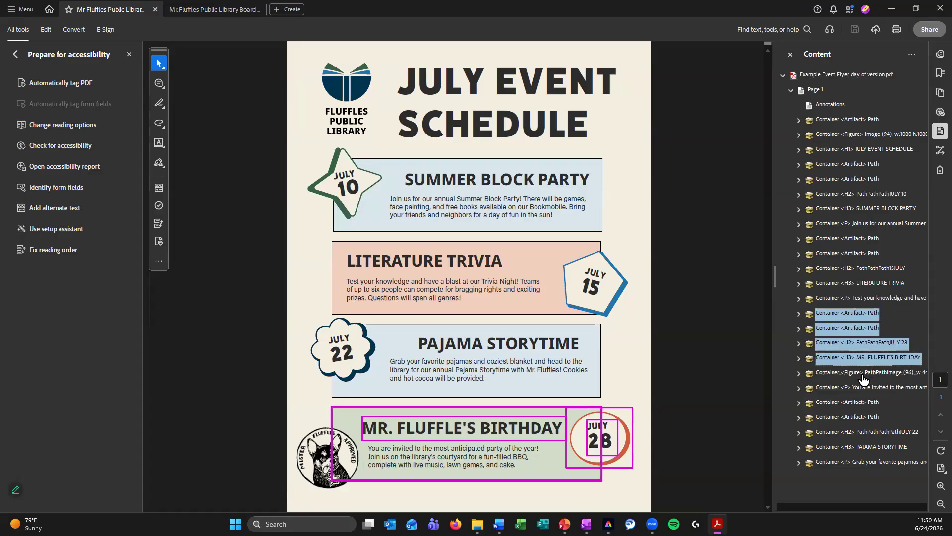
left_click(855, 373)
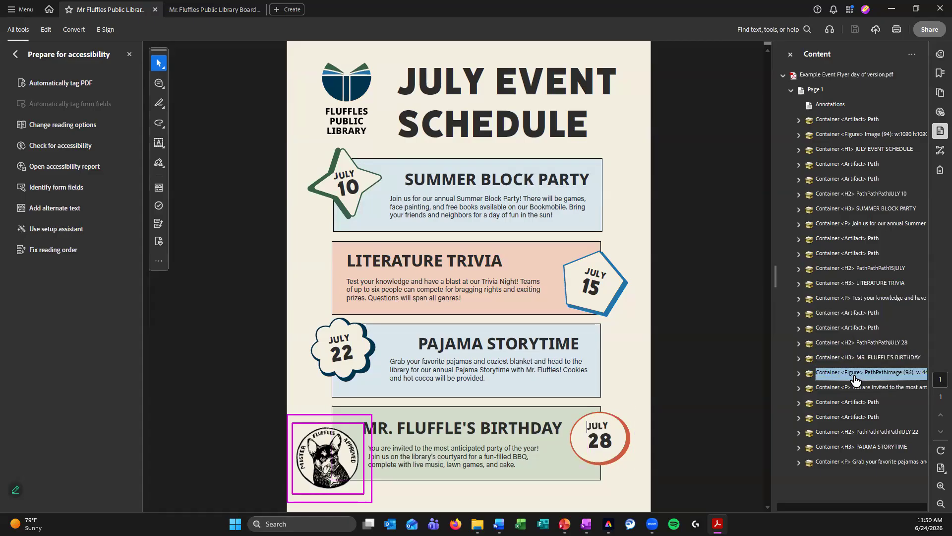
key("Up")
key("Down")
key("Down")
key("Down")
key("Down")
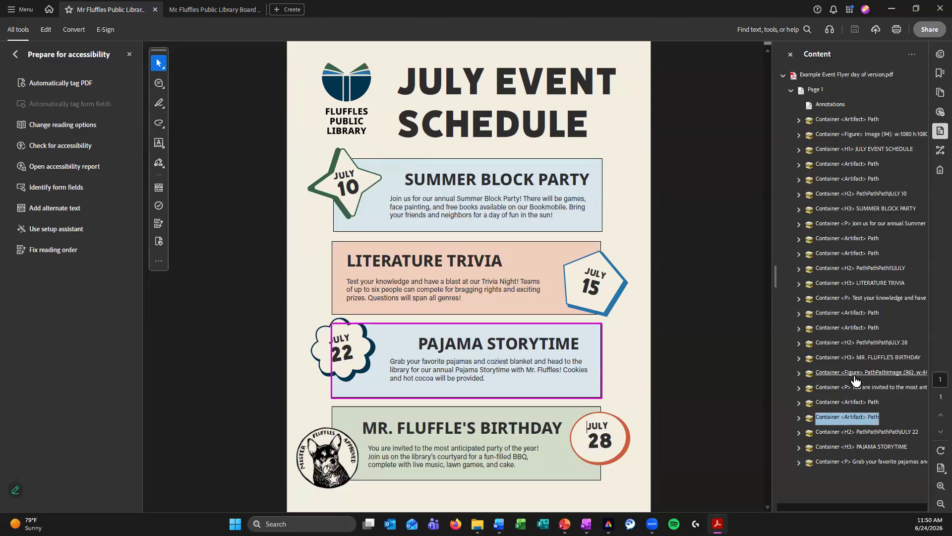
Move the five Pajama Storytime containers, from the first artifact to the paragraph, directly after the Literature Trivia paragraph container
key("Up")
left_click(850, 462, "ctrl")
left_click(848, 402, "shift")
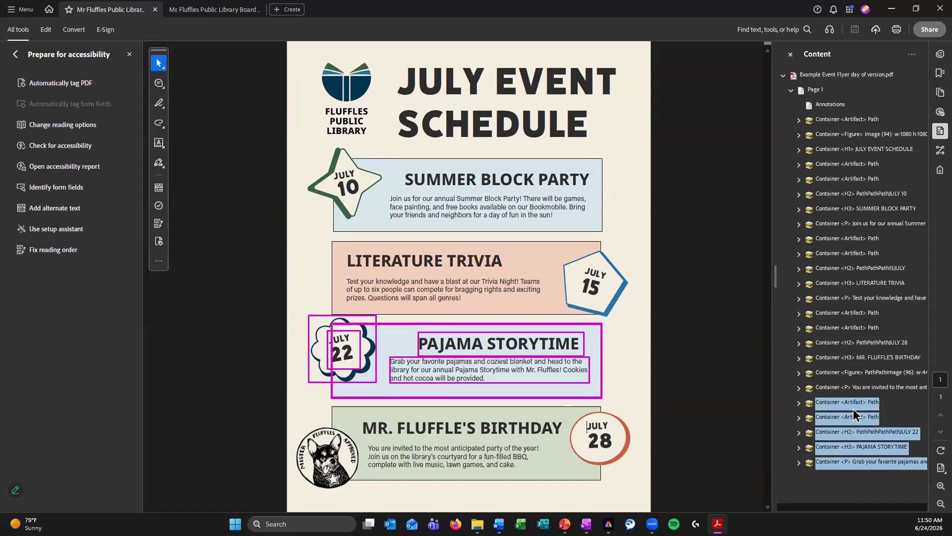
left_click(876, 304)
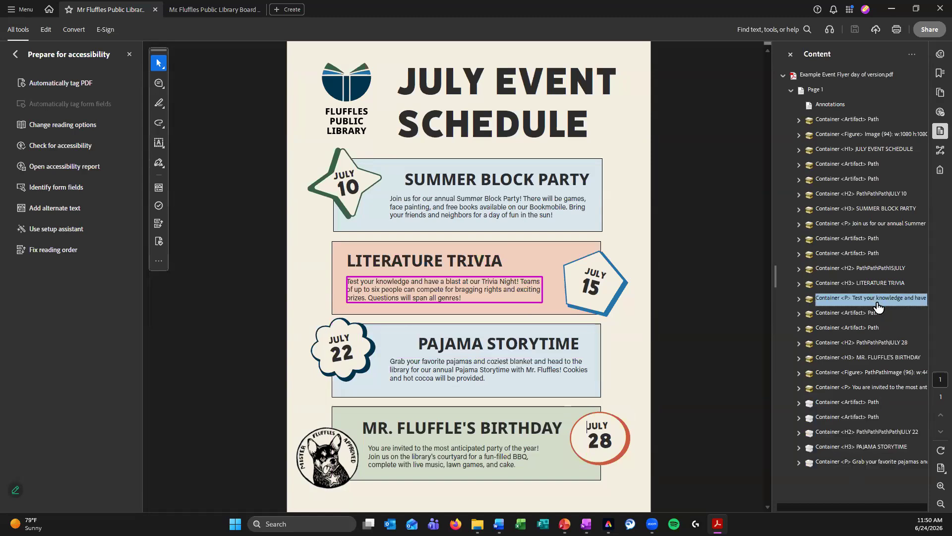
Walk through the content containers from the Pajama Storytime artifacts to the dog badge figure, checking their order against the page
key("Down")
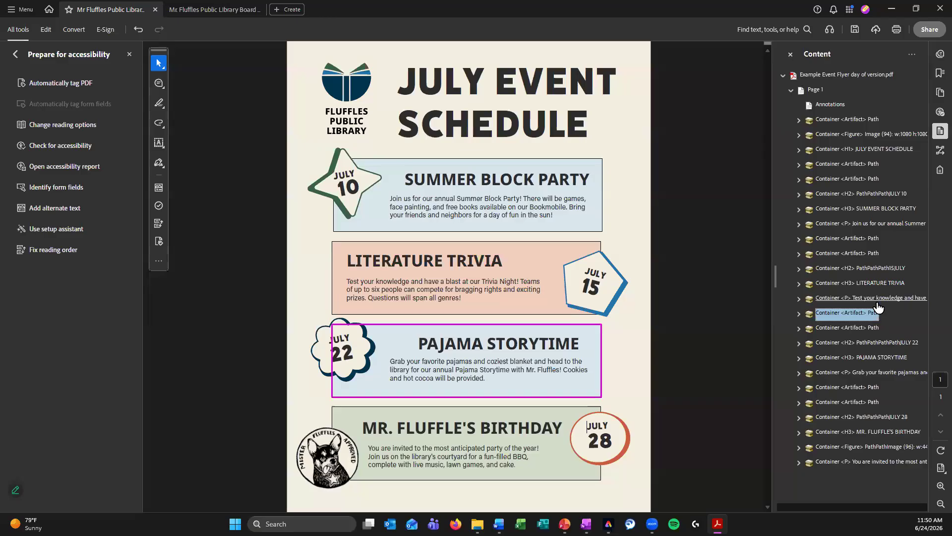
key("Down")
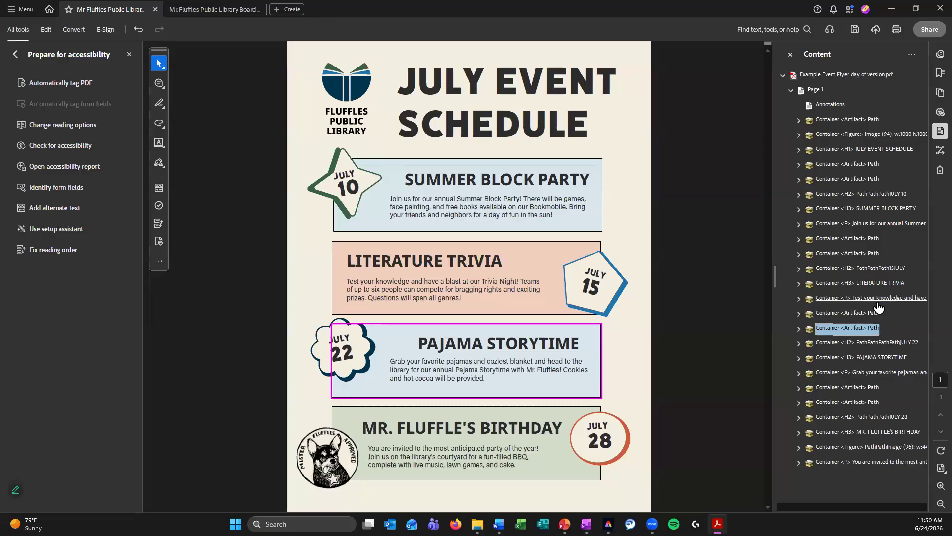
key("Down")
key("Down")
key("Down")
key("Down")
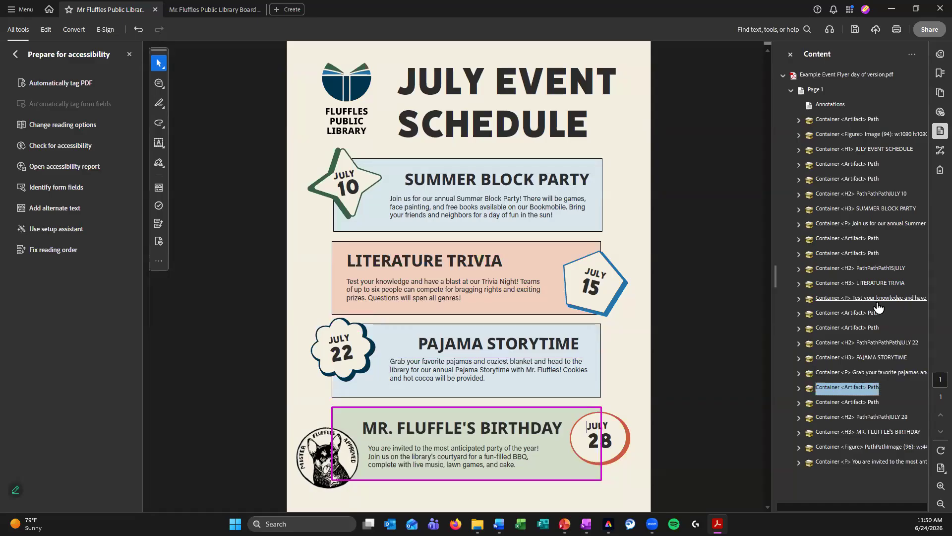
key("Down")
key("Down")
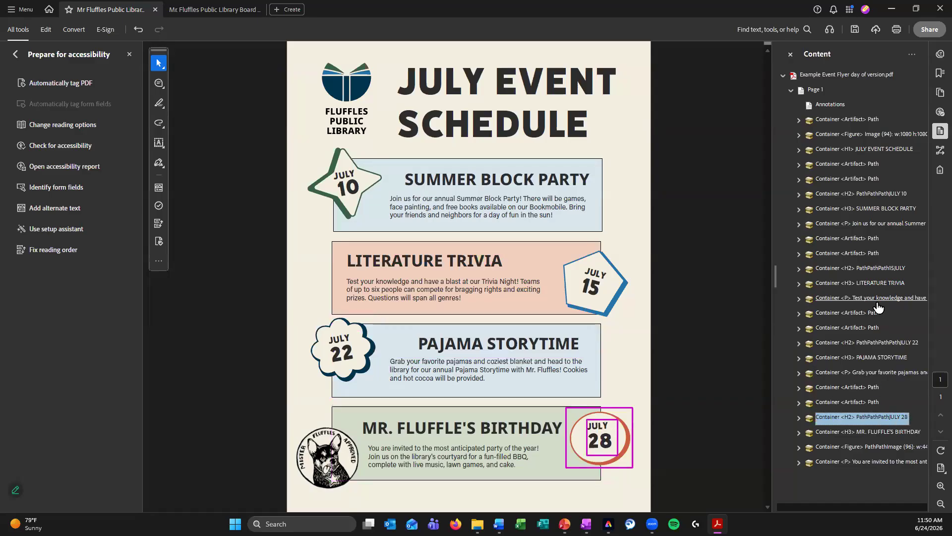
key("Down")
key("Down")
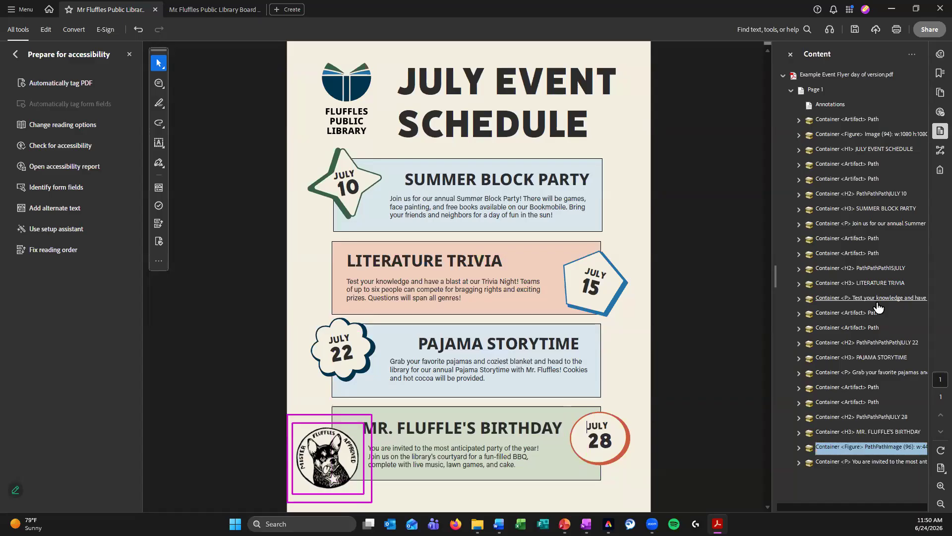
Move the Mr. Fluffle's Birthday paragraph container directly after its H3 heading, ahead of the dog badge figure
key("Down")
key("Up")
left_click(869, 463)
left_click_drag(868, 464, 873, 433)
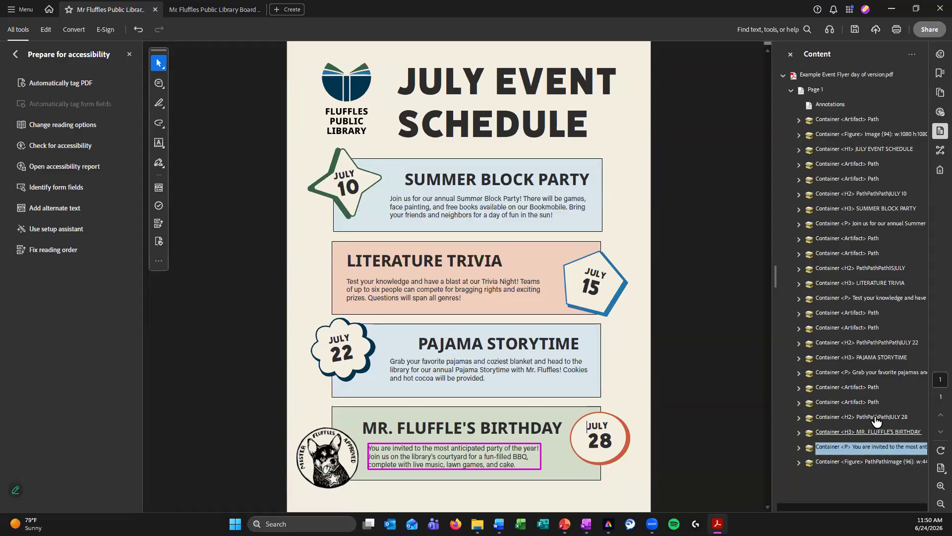
Check the content order from the July 28 heading to the dog badge figure and save the flyer
left_click(874, 418)
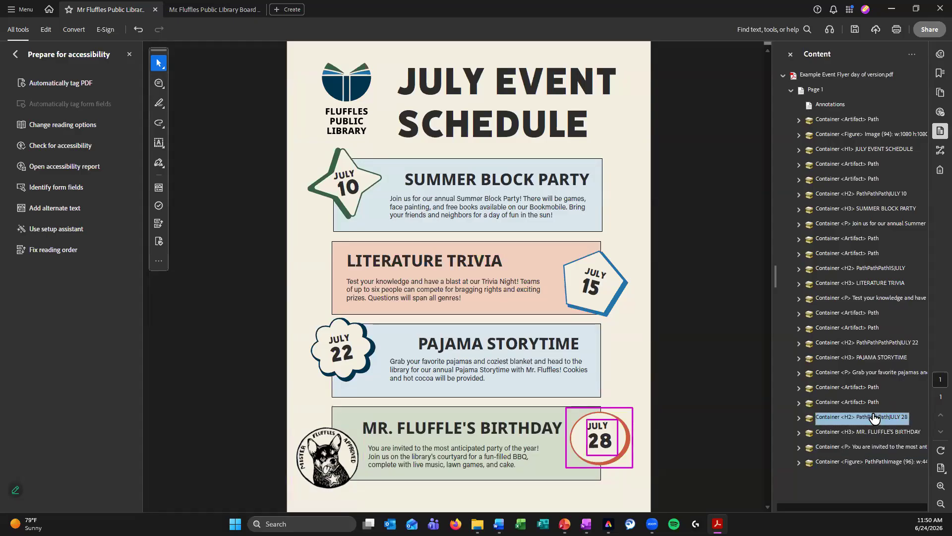
key("Down")
key("Down")
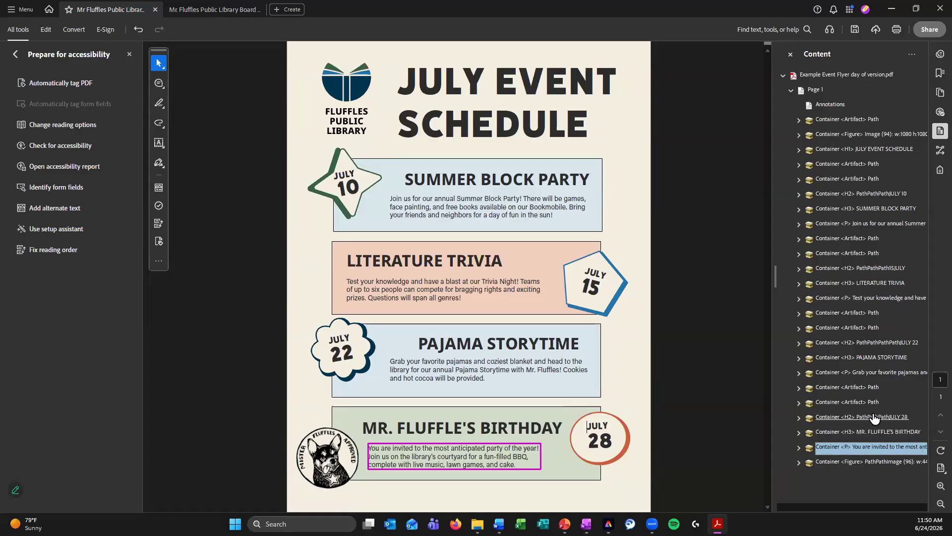
key("Down")
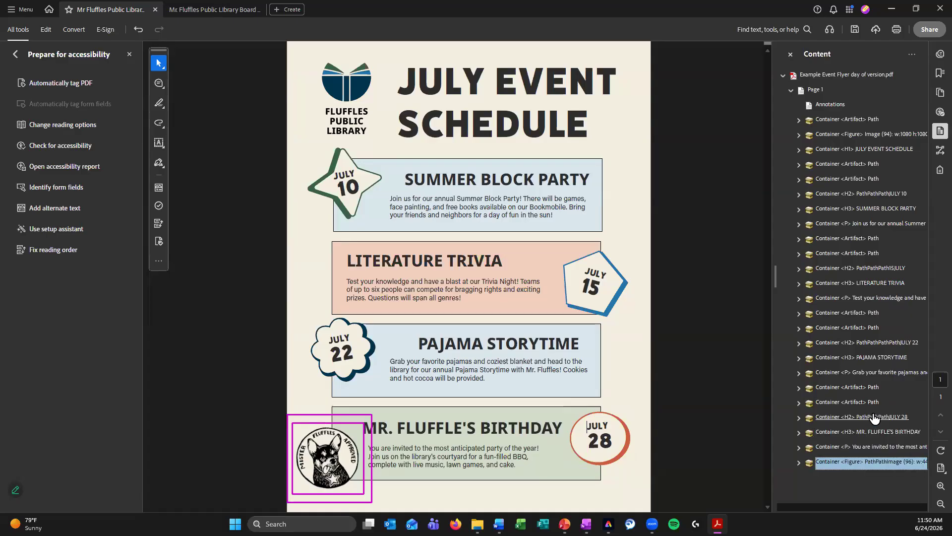
left_click(855, 29)
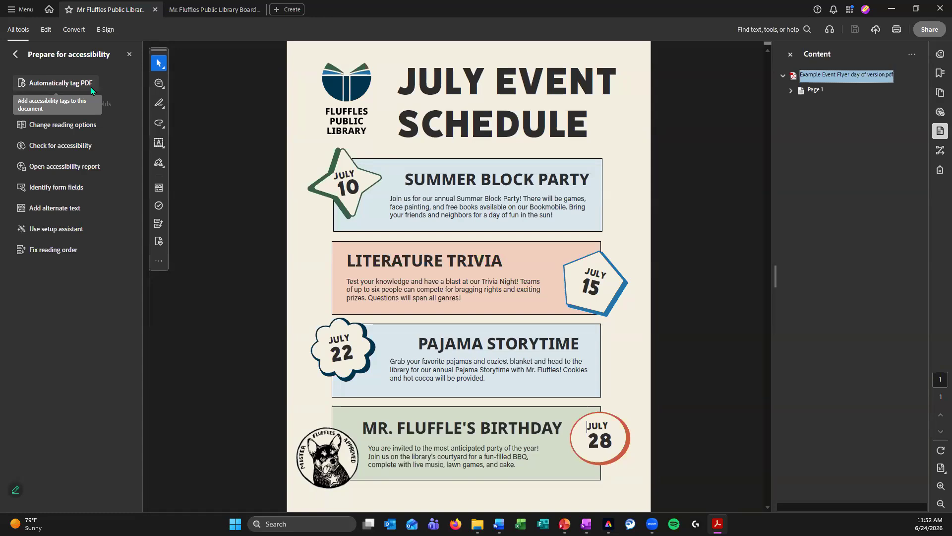
Examine the flyer's structure types with the Reading Order tool, outlining the Literature Trivia text and July 15 badge without retagging, and close it
left_click(60, 251)
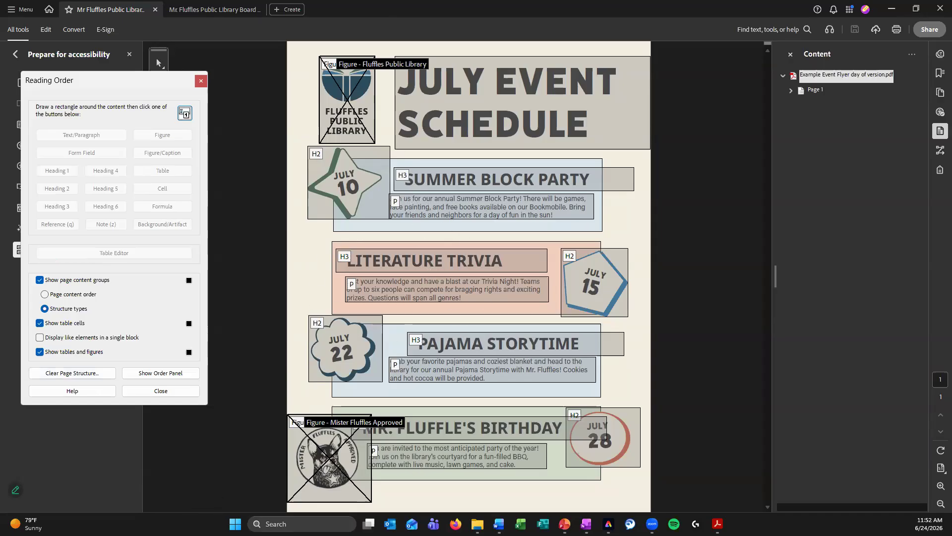
mouse_move(499, 525)
left_click_drag(336, 234, 547, 274)
left_click_drag(323, 280, 530, 305)
left_click_drag(555, 237, 658, 332)
left_click(638, 223)
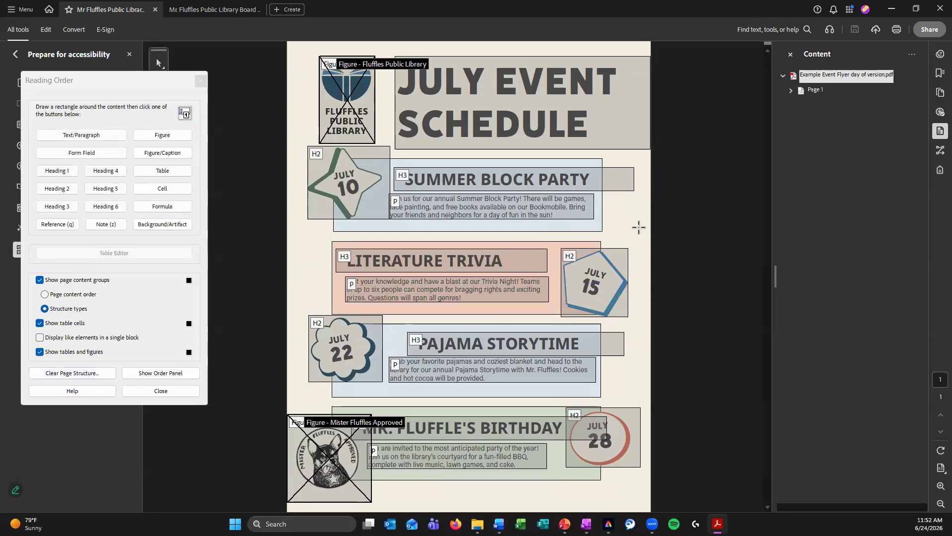
left_click_drag(581, 264, 621, 311)
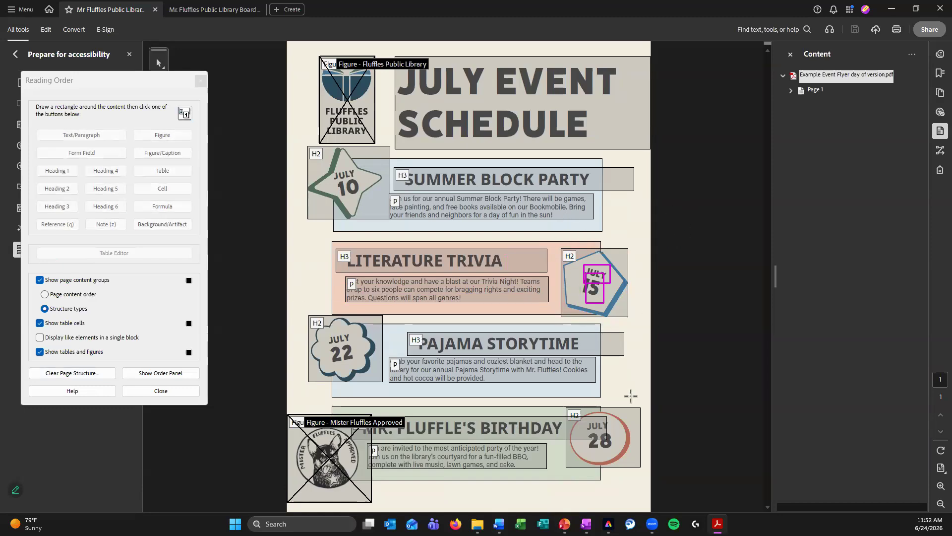
left_click(671, 279)
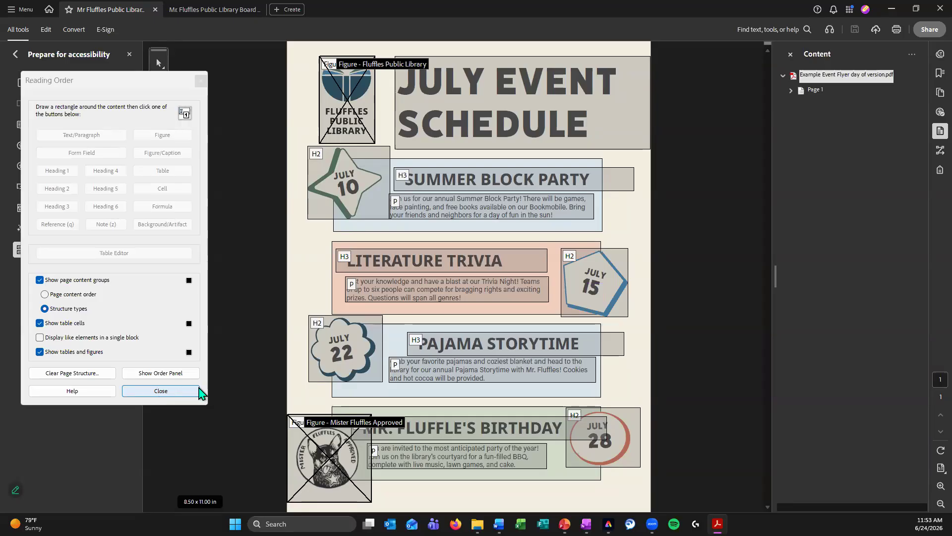
left_click(191, 393)
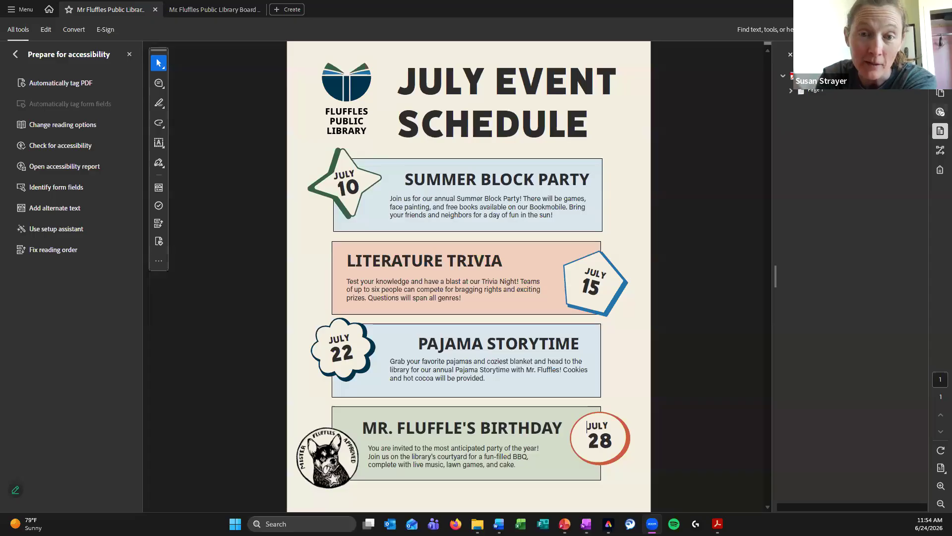
key("alt+s")
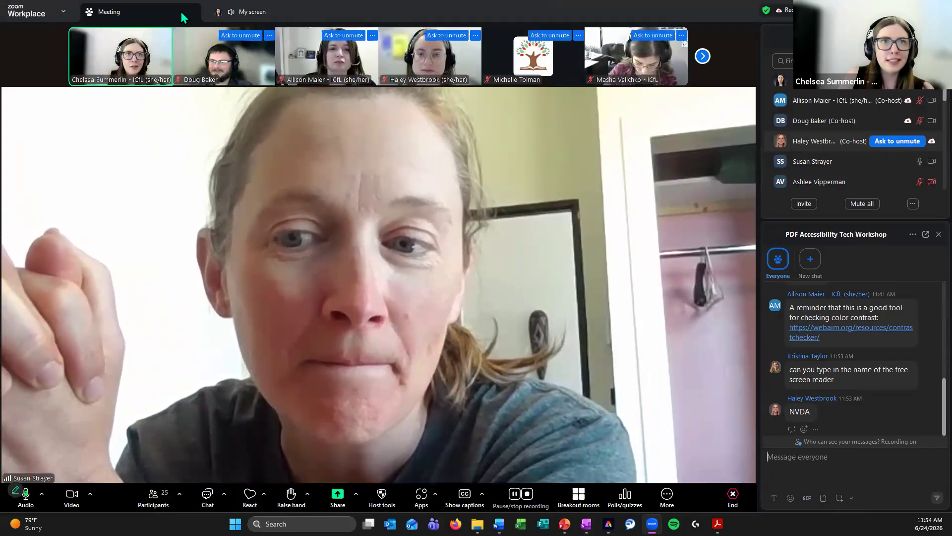
left_click(300, 16)
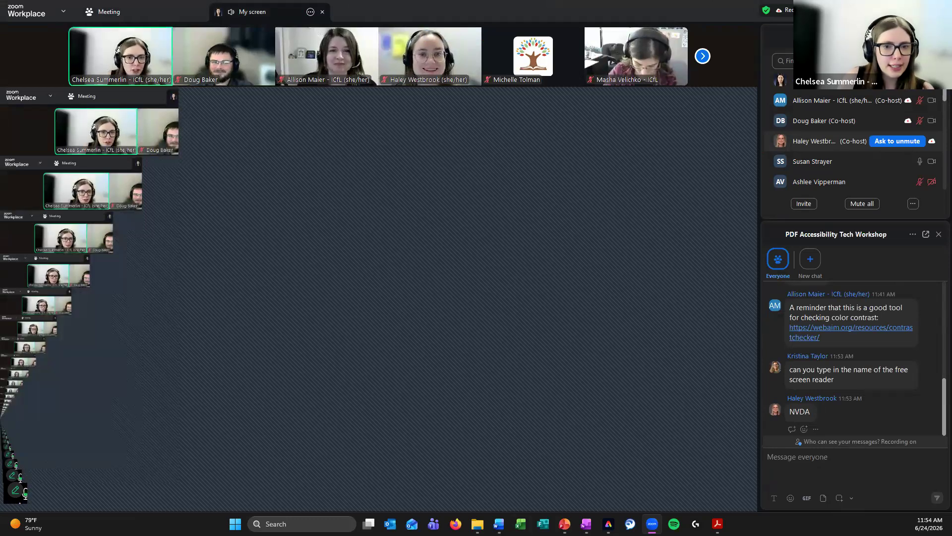
key("alt+s")
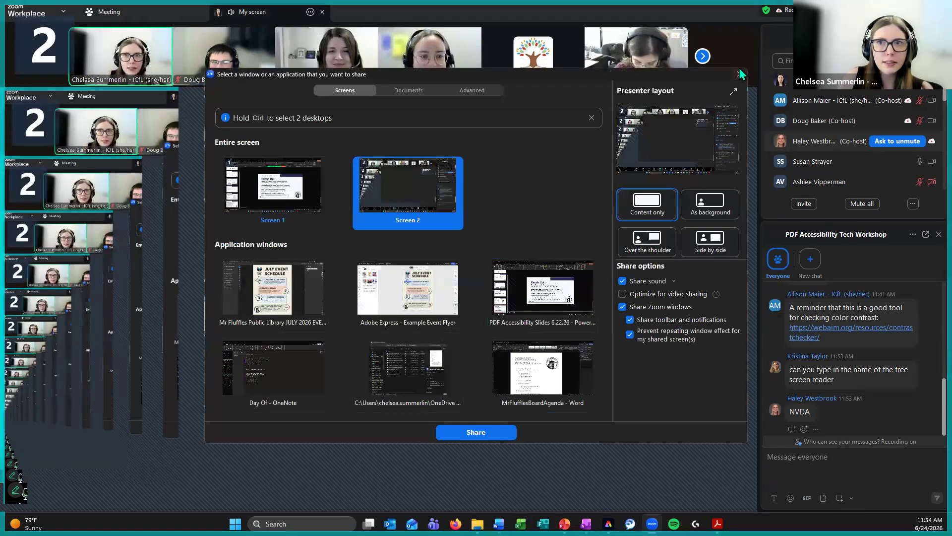
key("Escape")
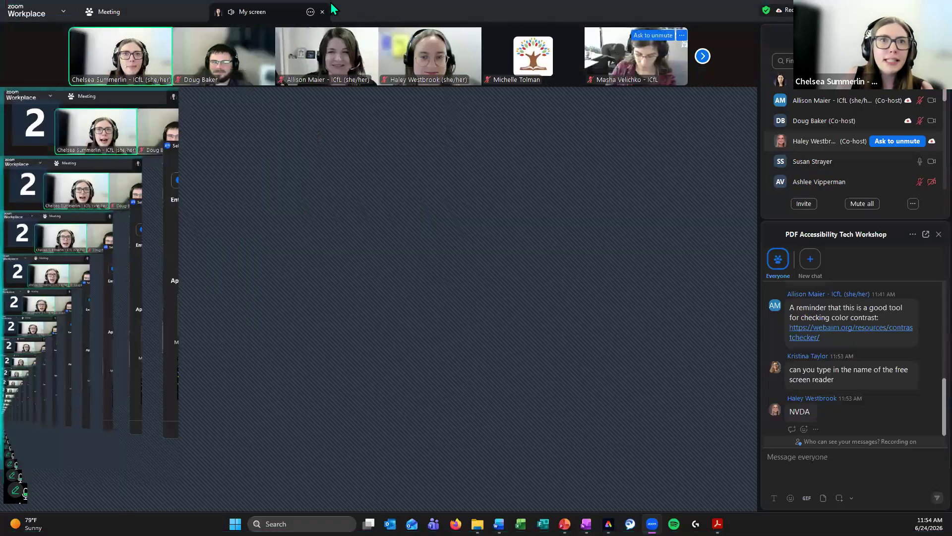